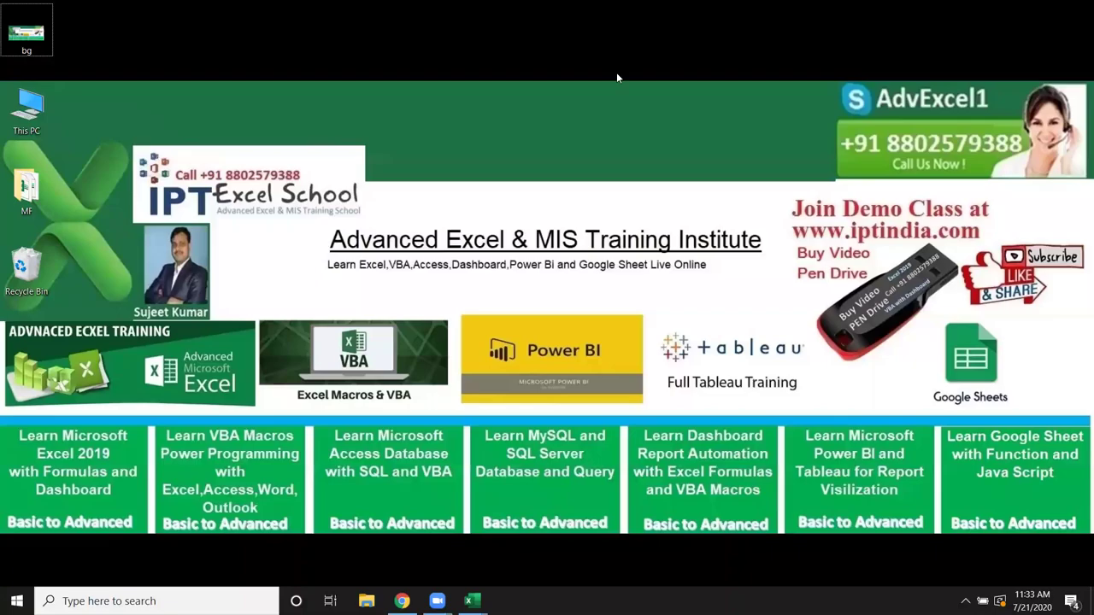
Step: Deselect the desktop icon and refresh the Windows desktop
{"action": "left_click", "coordinate": [286, 29]}
{"action": "right_click", "coordinate": [431, 160]}
{"action": "left_click", "coordinate": [464, 202]}
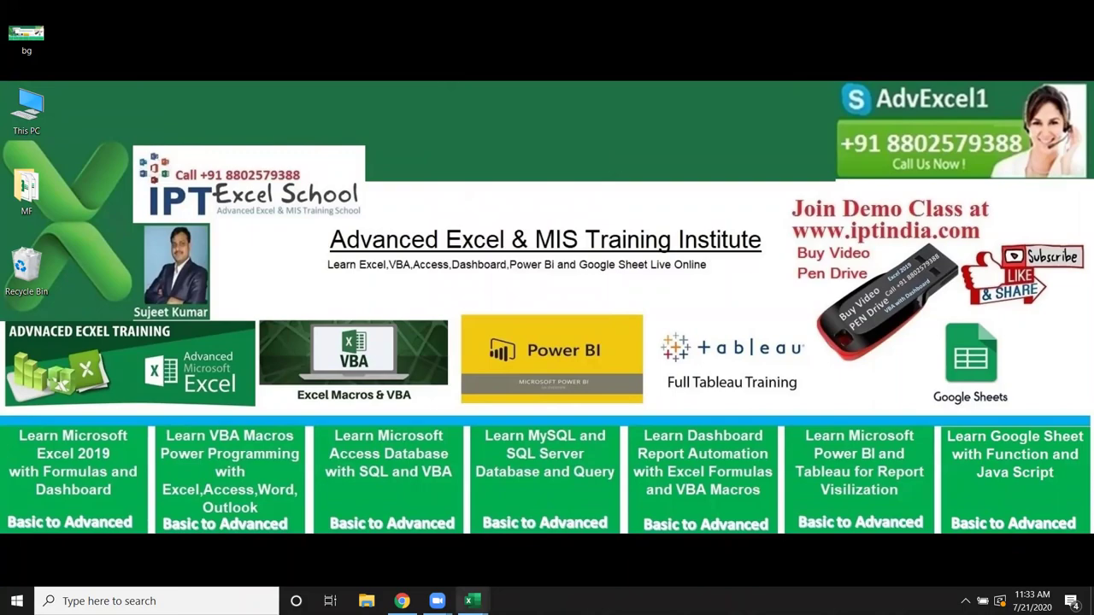
Step: Switch to Book1 and create a new workbook from the Agile Gantt chart template
{"action": "mouse_move", "coordinate": [469, 600]}
{"action": "left_click", "coordinate": [429, 577]}
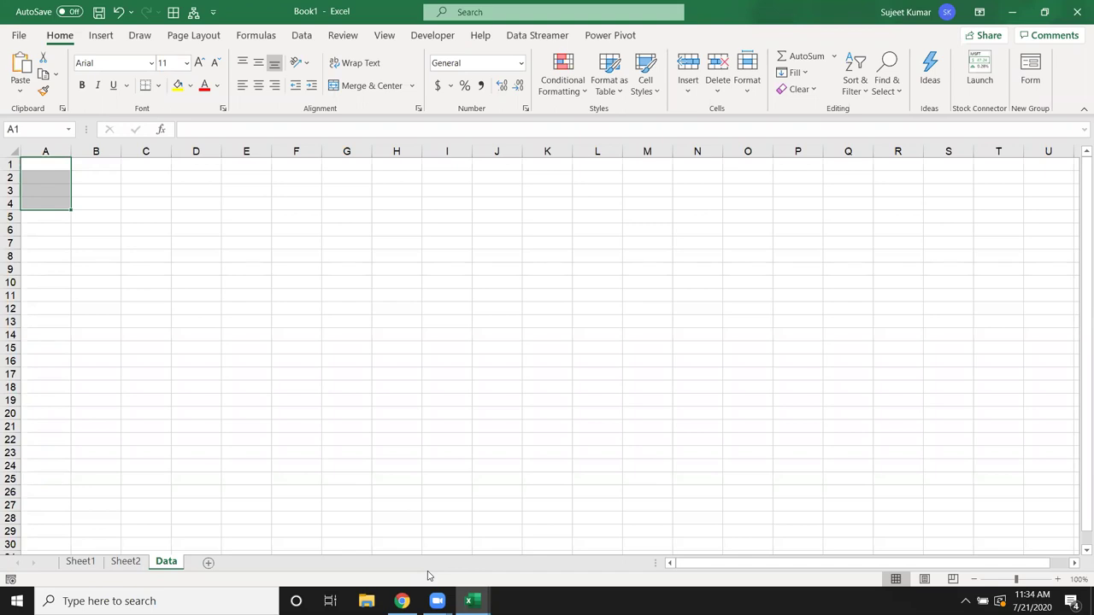
{"action": "left_click", "coordinate": [24, 39]}
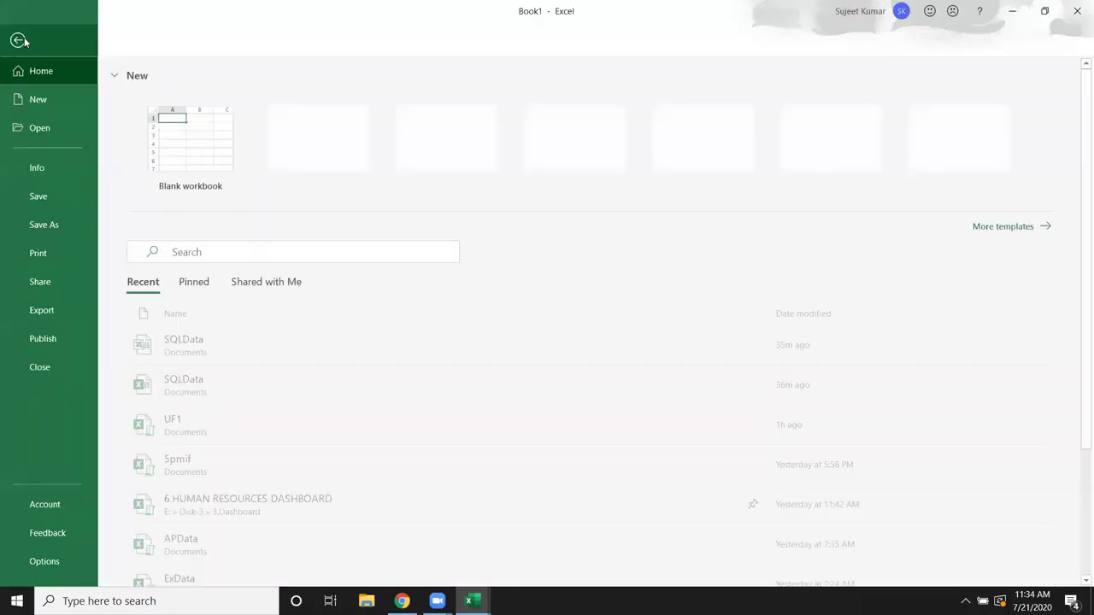
{"action": "scroll", "coordinate": [222, 359], "scroll_direction": "down", "scroll_amount": 2}
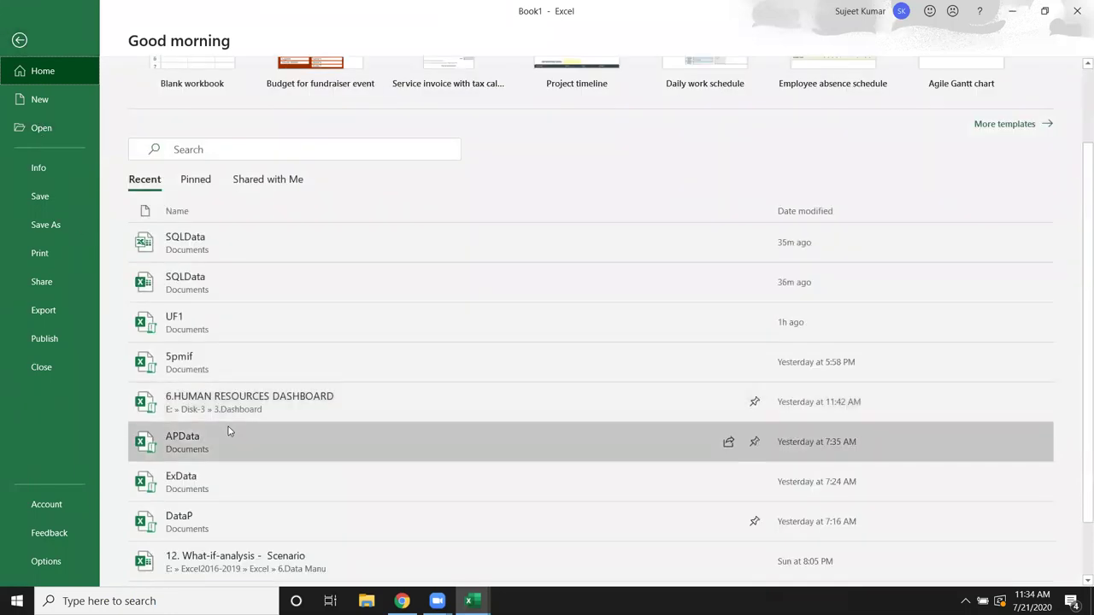
{"action": "scroll", "coordinate": [229, 432], "scroll_direction": "down", "scroll_amount": 1}
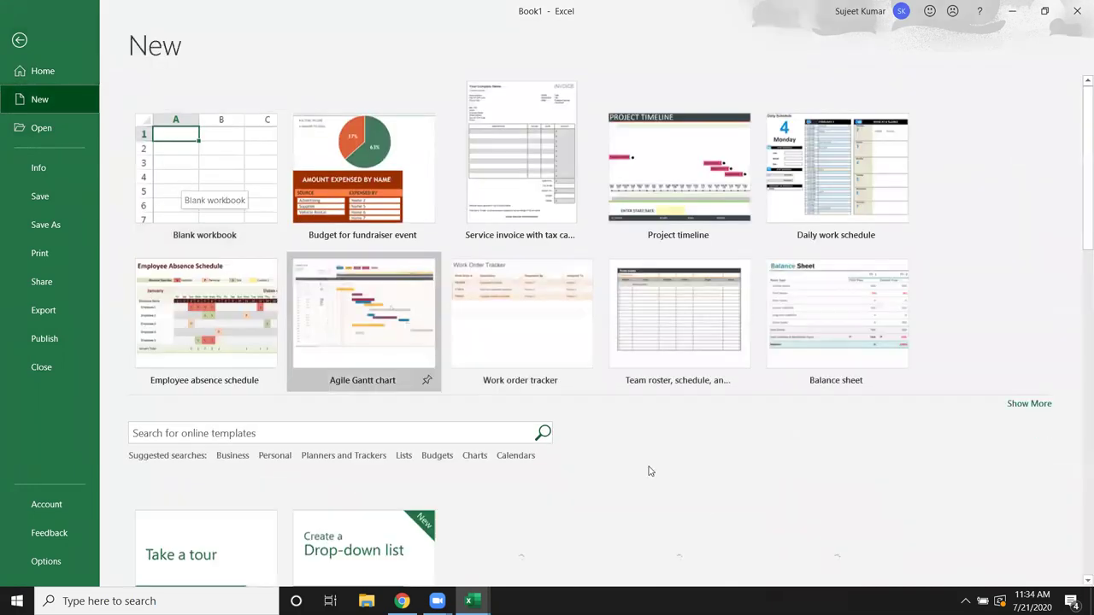
{"action": "left_click", "coordinate": [413, 355]}
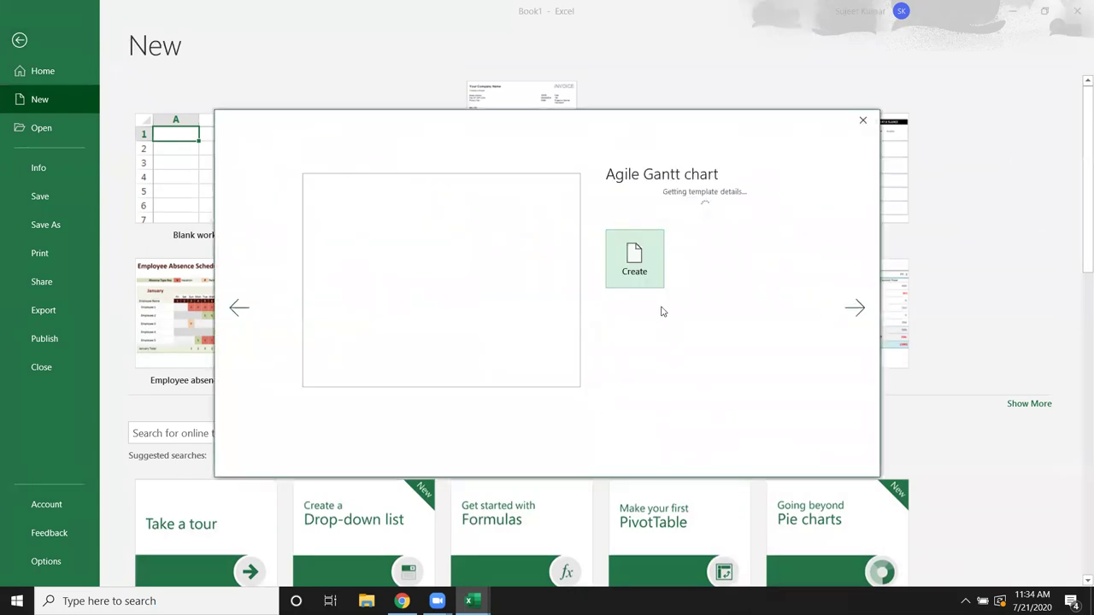
{"action": "left_click", "coordinate": [636, 352]}
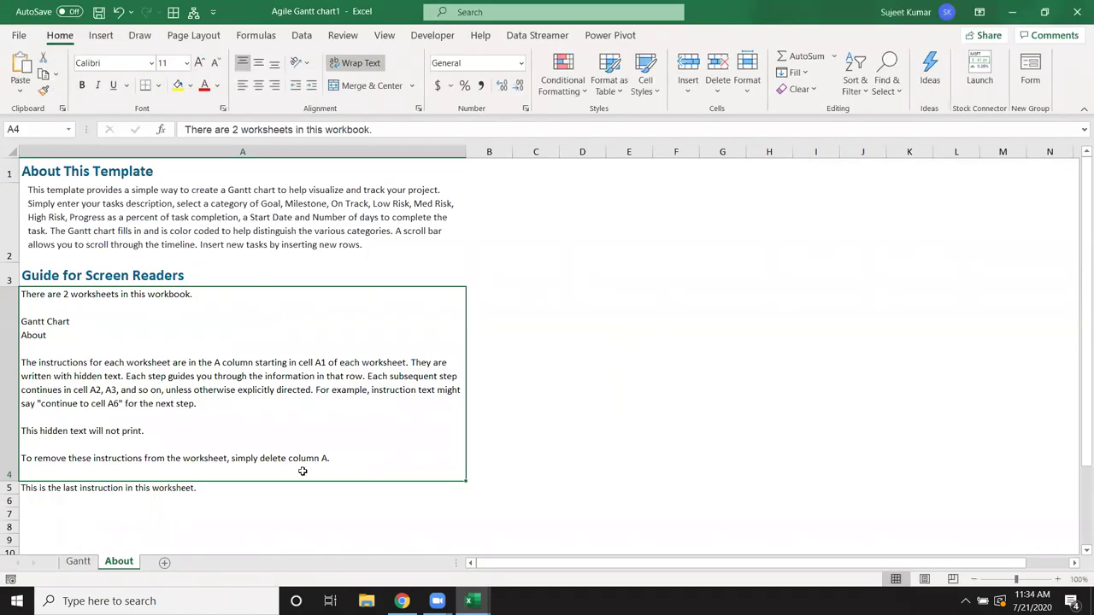
Step: On the Gantt sheet, inspect cell P17's formula without changing it
{"action": "left_click", "coordinate": [78, 564]}
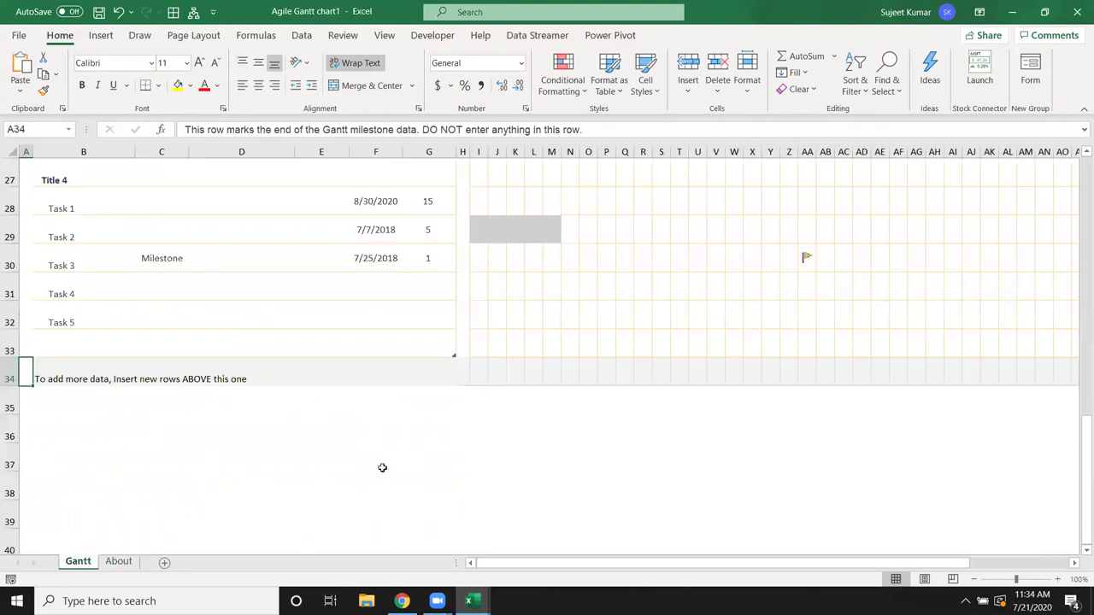
{"action": "scroll", "coordinate": [382, 468], "scroll_direction": "down", "scroll_amount": 2}
{"action": "scroll", "coordinate": [382, 467], "scroll_direction": "down", "scroll_amount": 1}
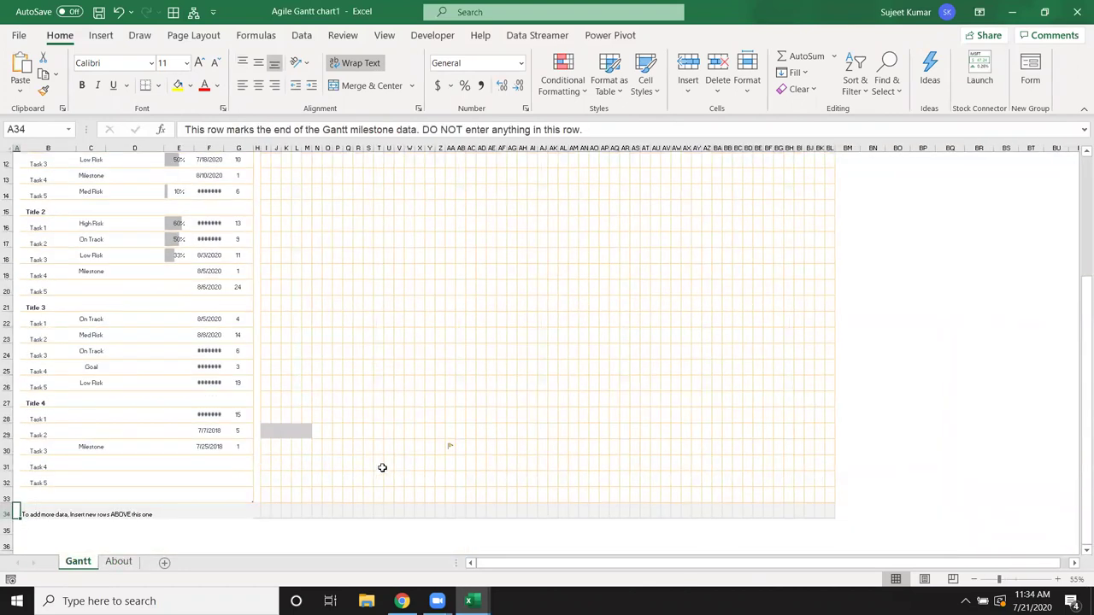
{"action": "scroll", "coordinate": [317, 310], "scroll_direction": "up", "scroll_amount": 1}
{"action": "left_click", "coordinate": [371, 244]}
{"action": "left_click", "coordinate": [424, 199]}
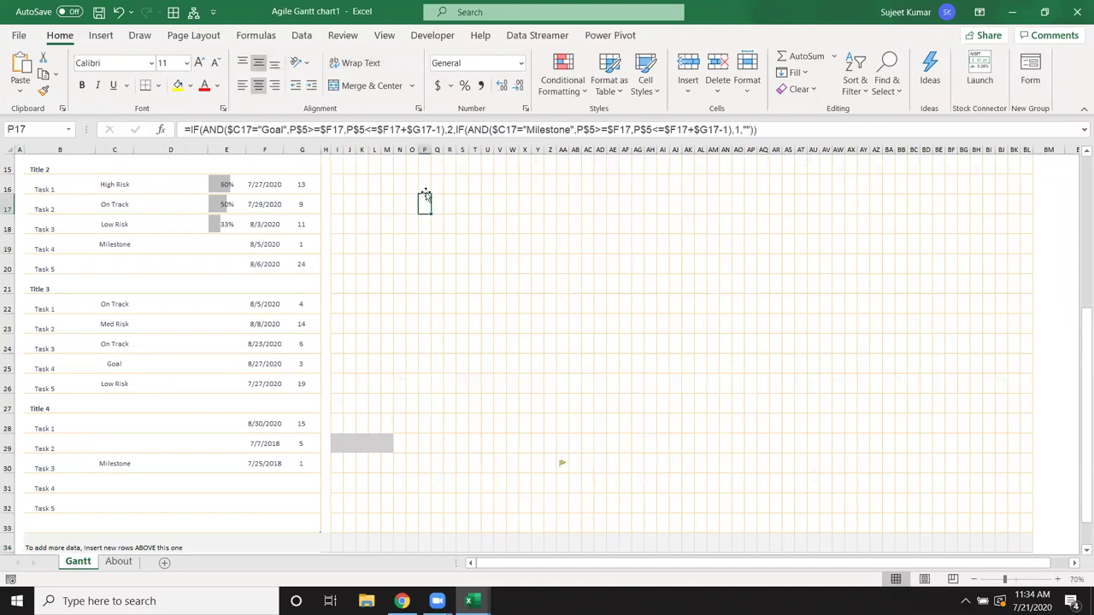
{"action": "key", "text": "F2"}
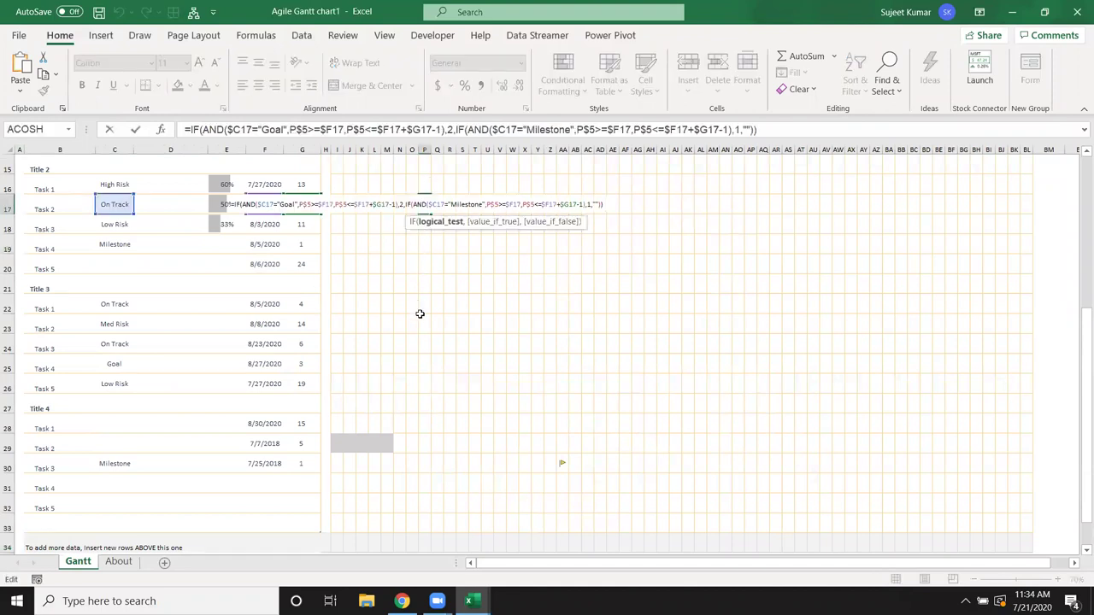
{"action": "key", "text": "Escape"}
Step: Close the Agile Gantt chart workbook without saving it
{"action": "scroll", "coordinate": [470, 345], "scroll_direction": "down", "scroll_amount": 3}
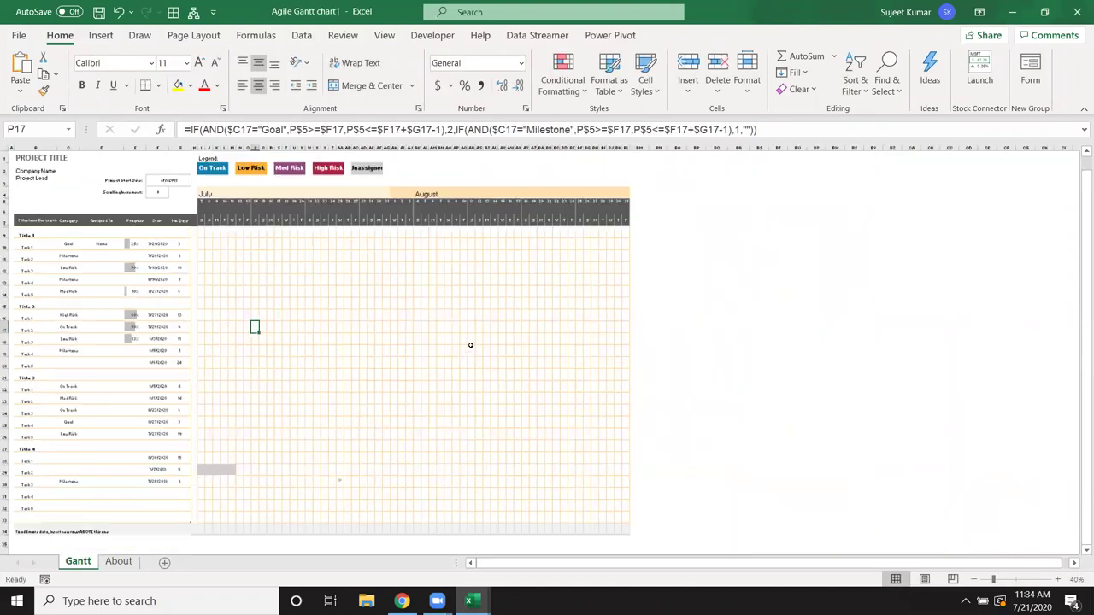
{"action": "scroll", "coordinate": [470, 345], "scroll_direction": "down", "scroll_amount": 1}
{"action": "scroll", "coordinate": [468, 344], "scroll_direction": "up", "scroll_amount": 1}
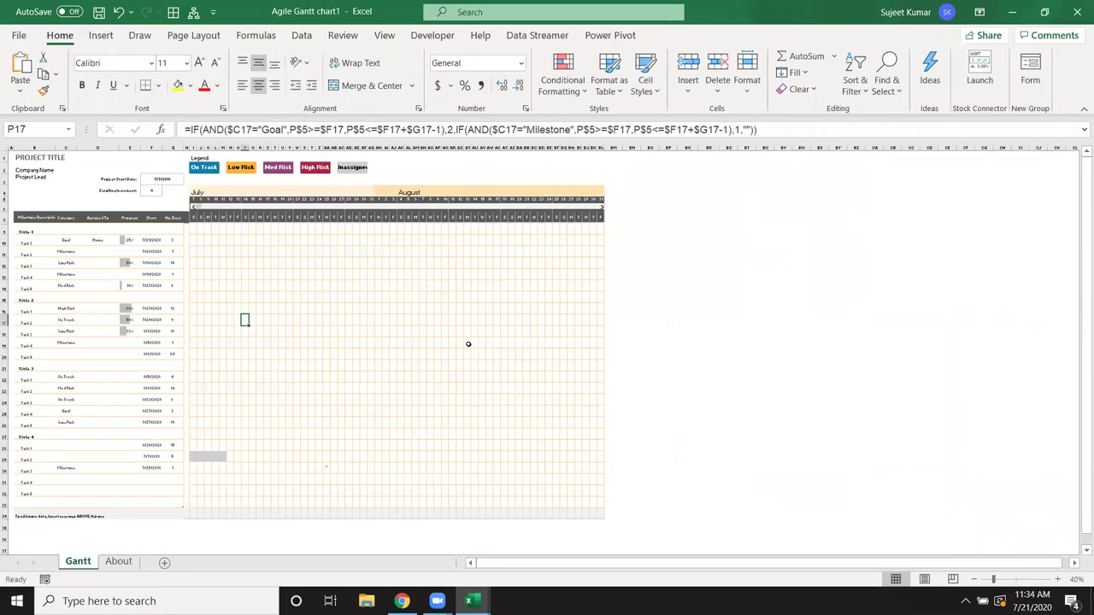
{"action": "scroll", "coordinate": [469, 344], "scroll_direction": "up", "scroll_amount": 1}
{"action": "scroll", "coordinate": [469, 343], "scroll_direction": "up", "scroll_amount": 2}
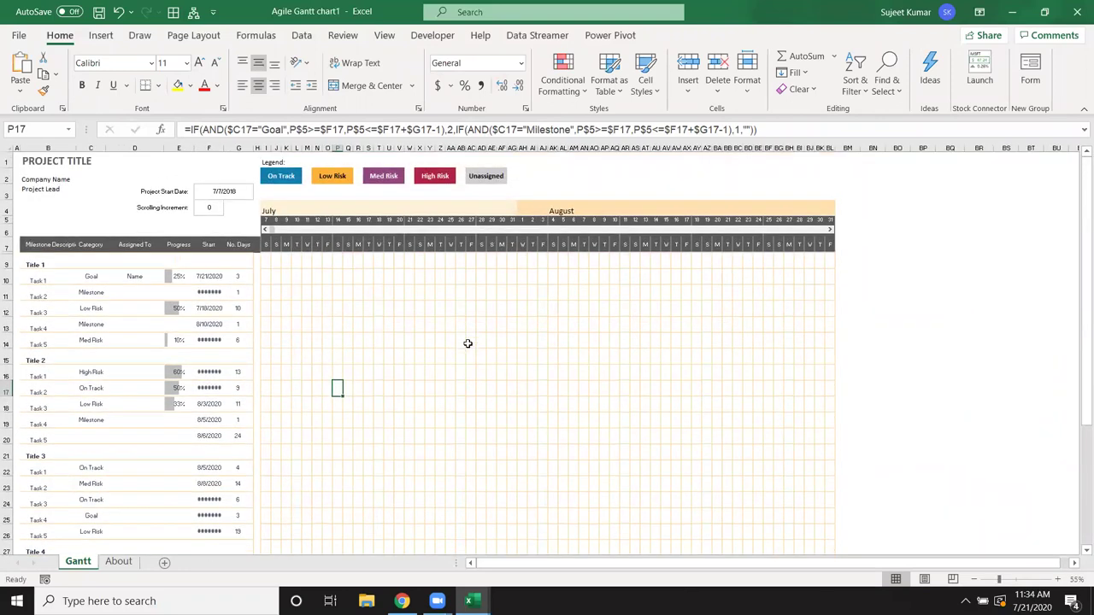
{"action": "scroll", "coordinate": [467, 343], "scroll_direction": "up", "scroll_amount": 1}
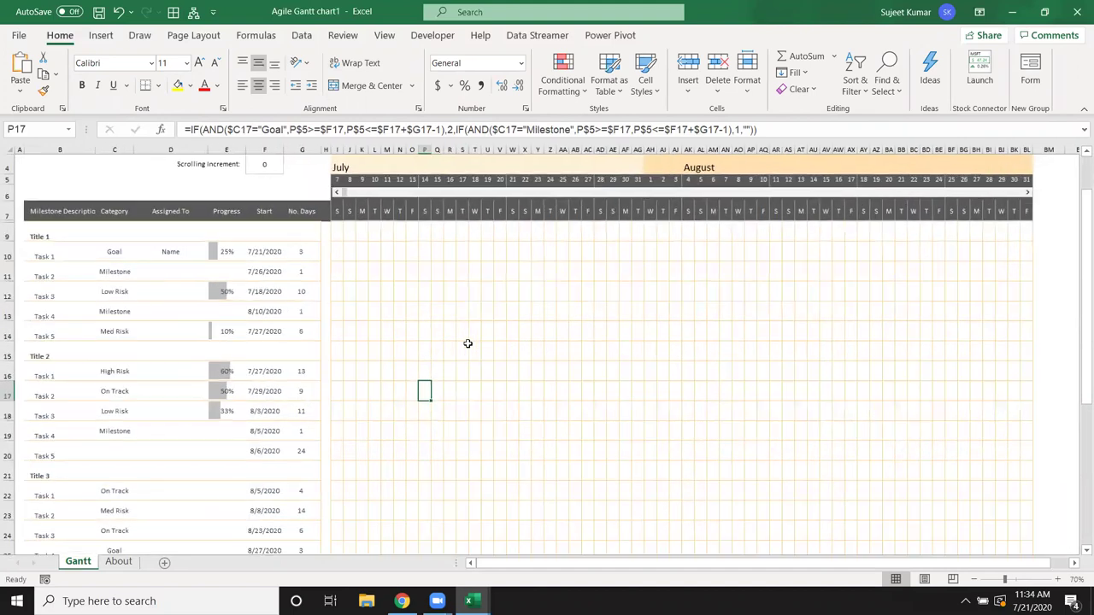
{"action": "scroll", "coordinate": [467, 344], "scroll_direction": "up", "scroll_amount": 1}
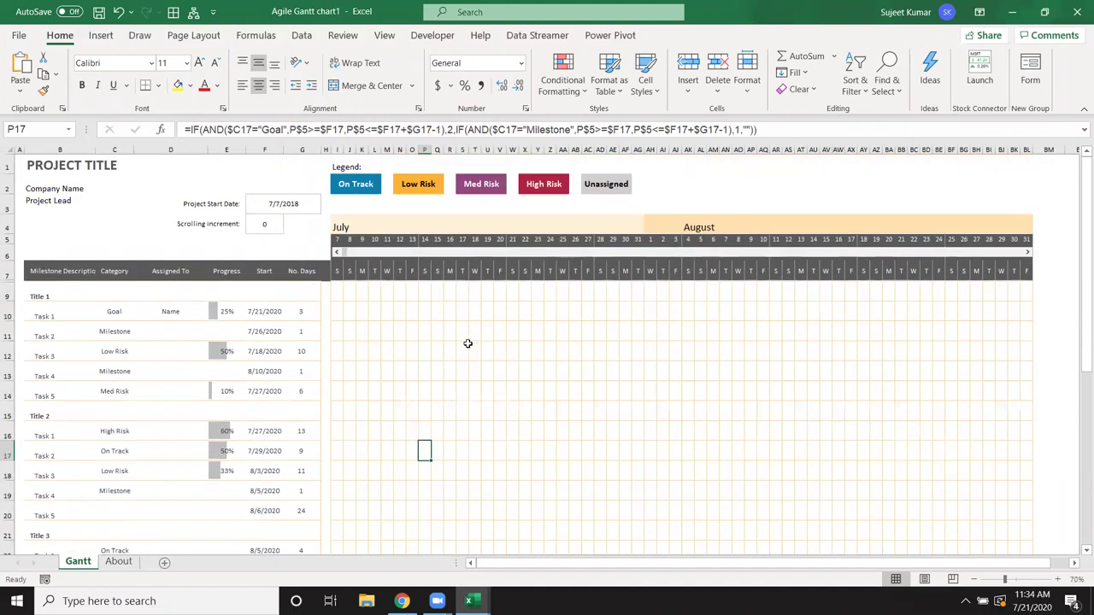
{"action": "left_click", "coordinate": [1079, 17]}
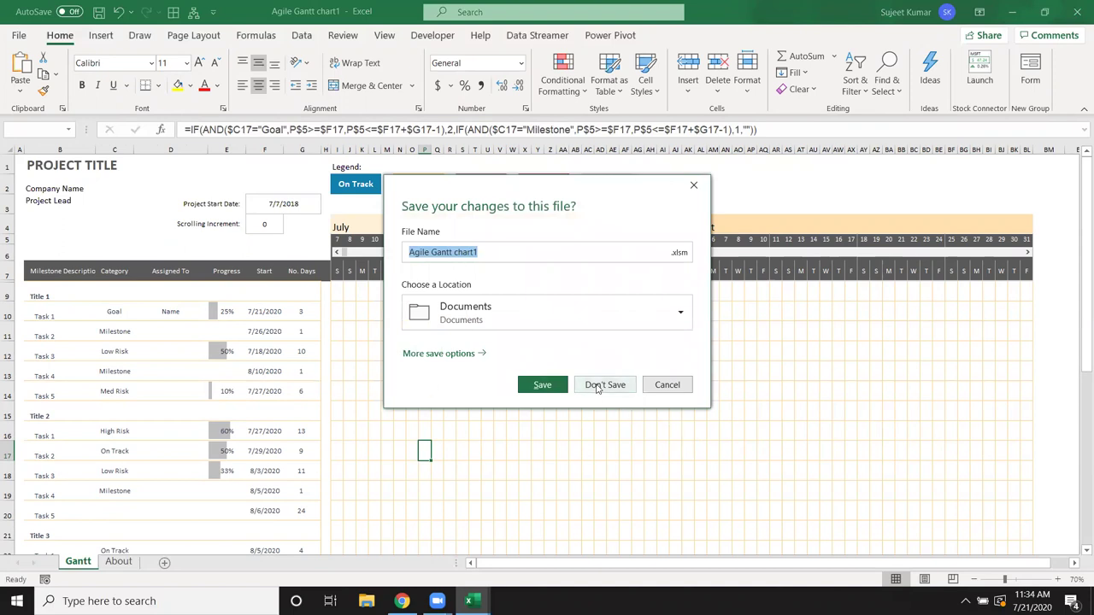
{"action": "left_click", "coordinate": [600, 385]}
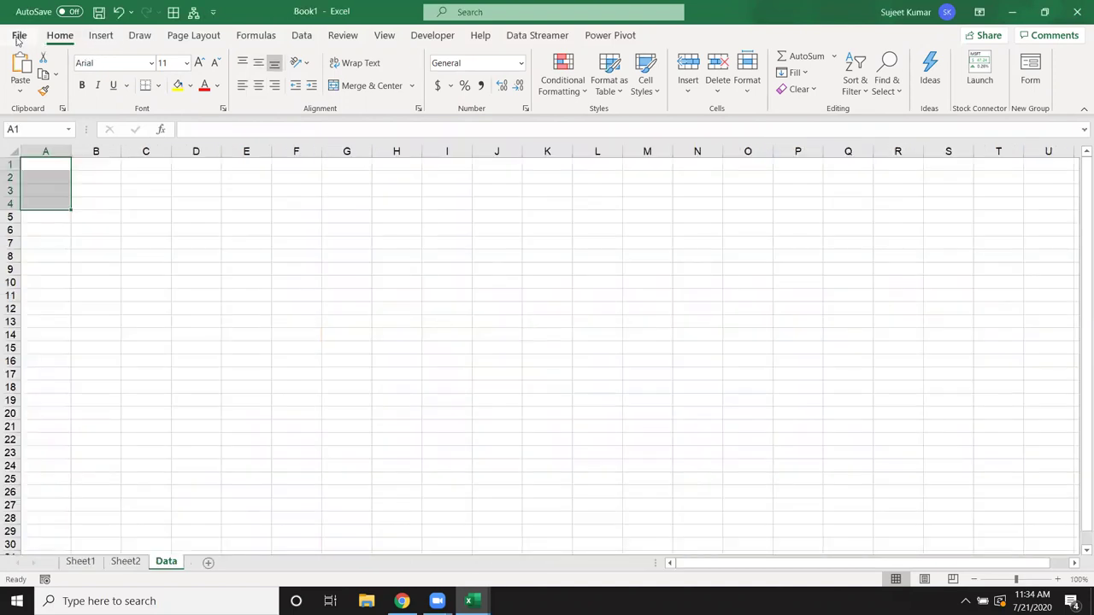
{"action": "left_click", "coordinate": [17, 38]}
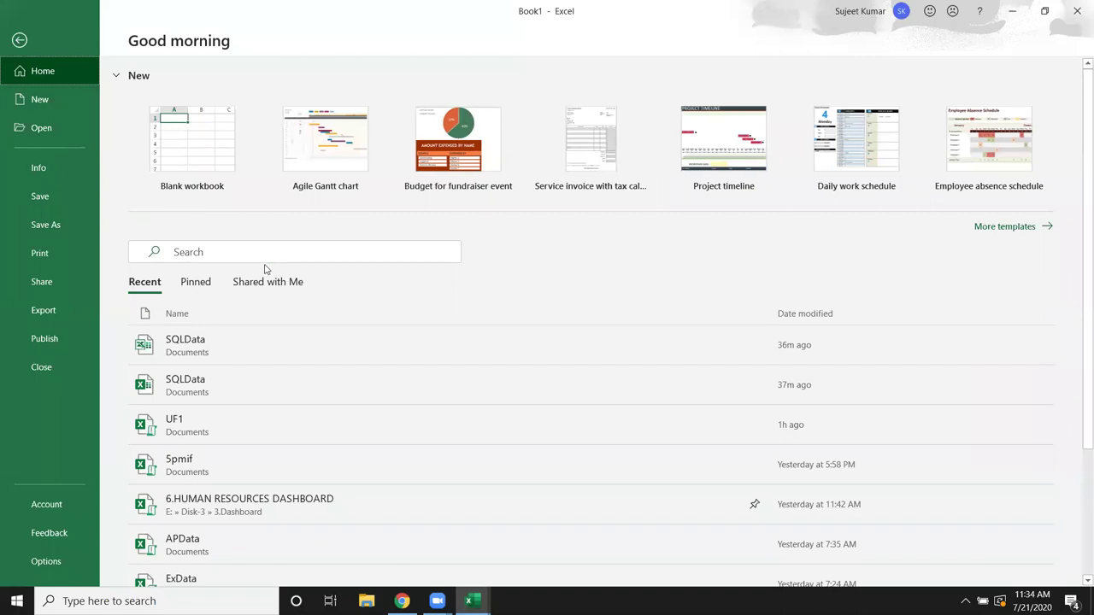
Step: Create a workbook from the Project timeline template and inspect its chart's MILESTONE 2 label
{"action": "left_click", "coordinate": [726, 158]}
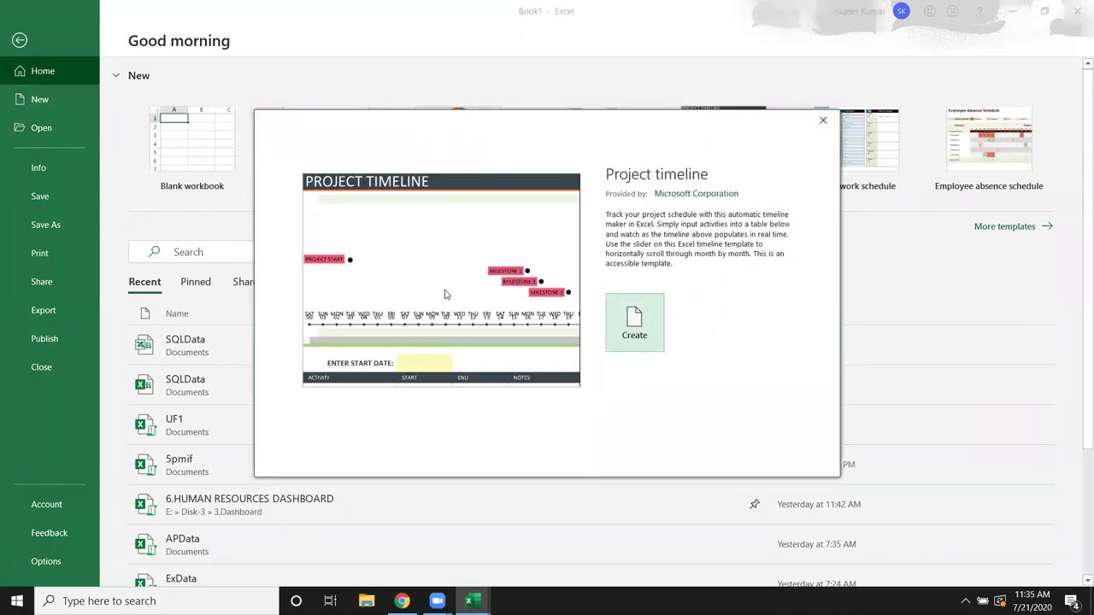
{"action": "left_click", "coordinate": [632, 338]}
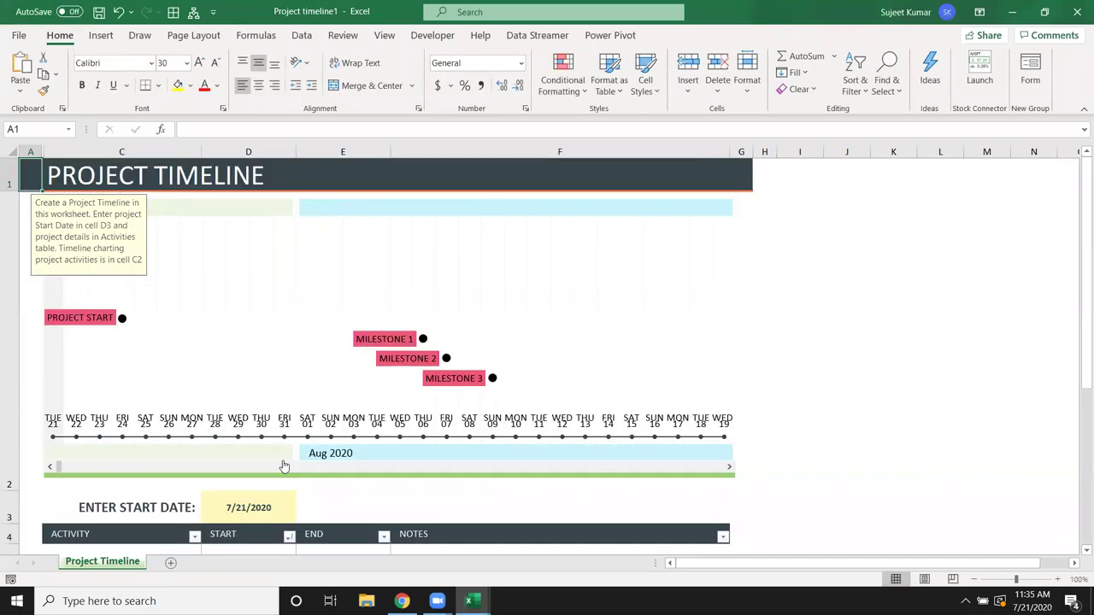
{"action": "left_click", "coordinate": [696, 318]}
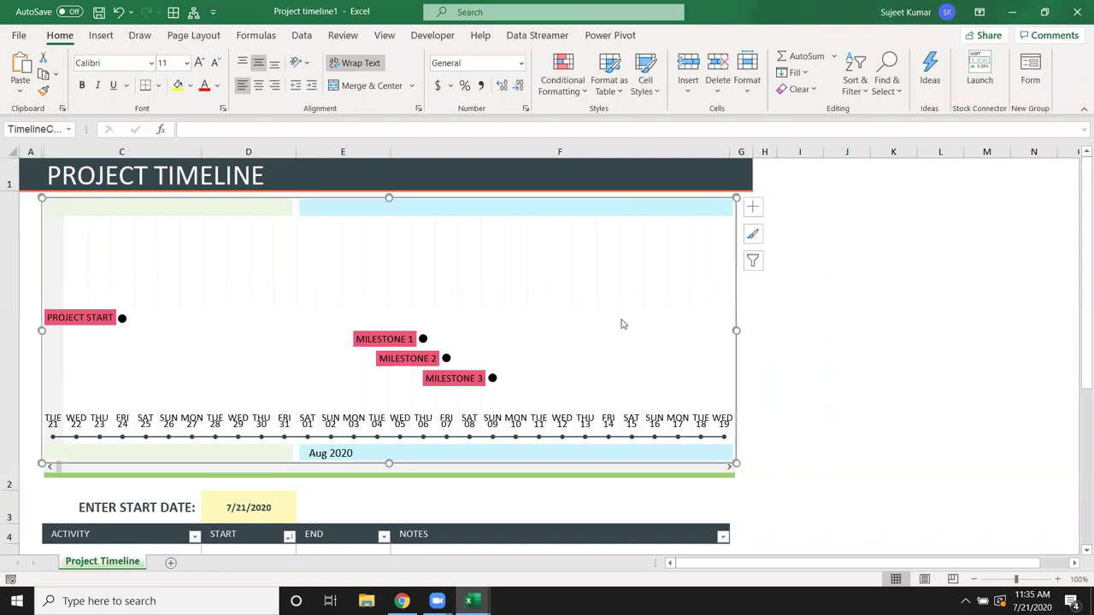
{"action": "left_click", "coordinate": [397, 358]}
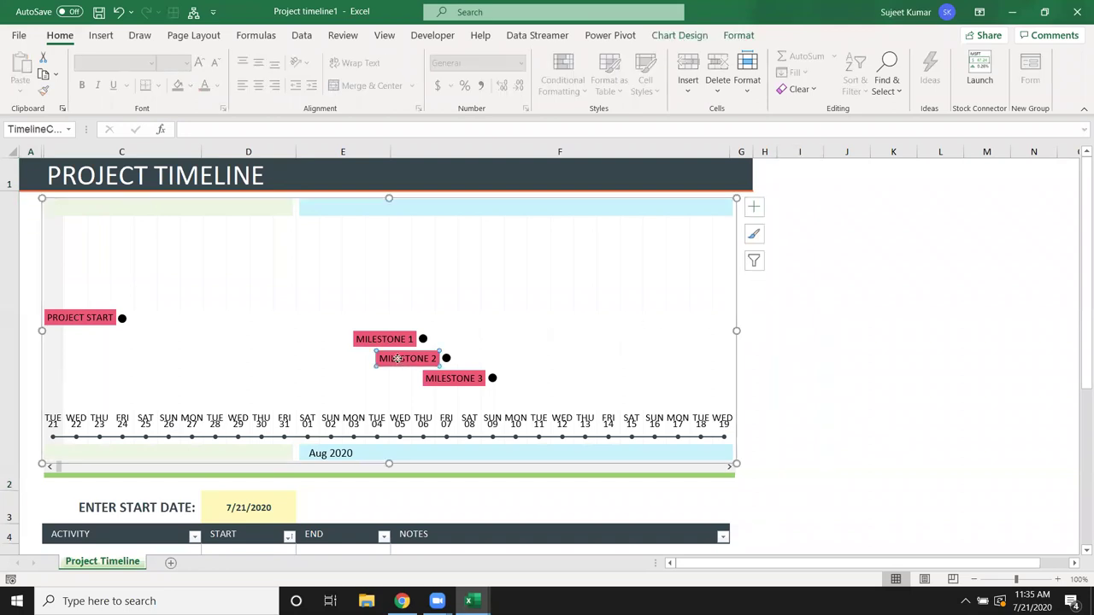
{"action": "left_click", "coordinate": [272, 357]}
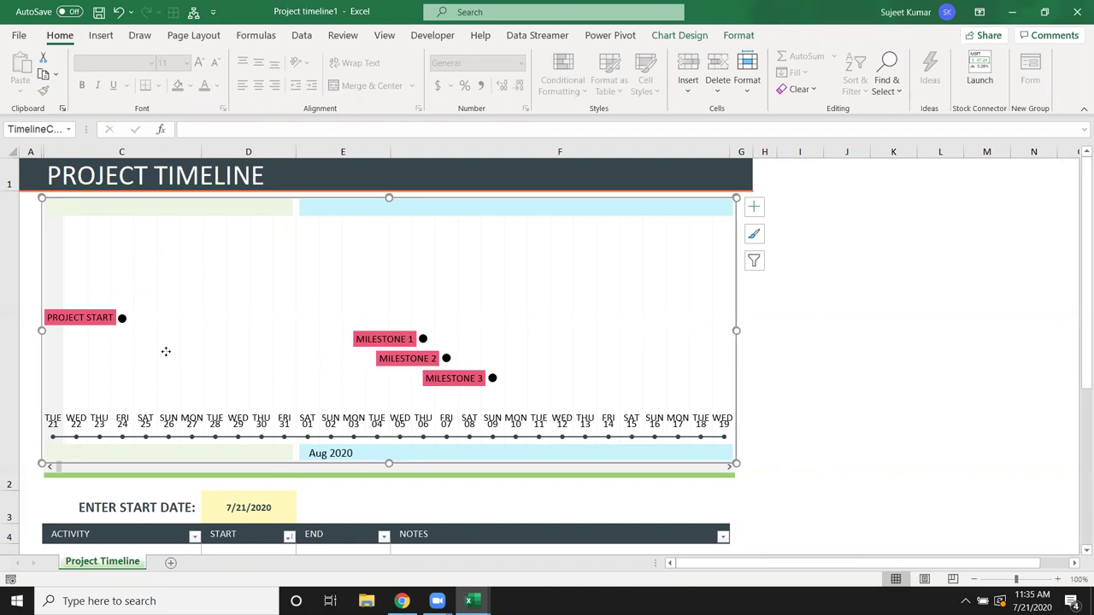
Step: Select the PROJECT TIMELINE title cells in row 1, then close the workbook
{"action": "scroll", "coordinate": [205, 393], "scroll_direction": "down", "scroll_amount": 2}
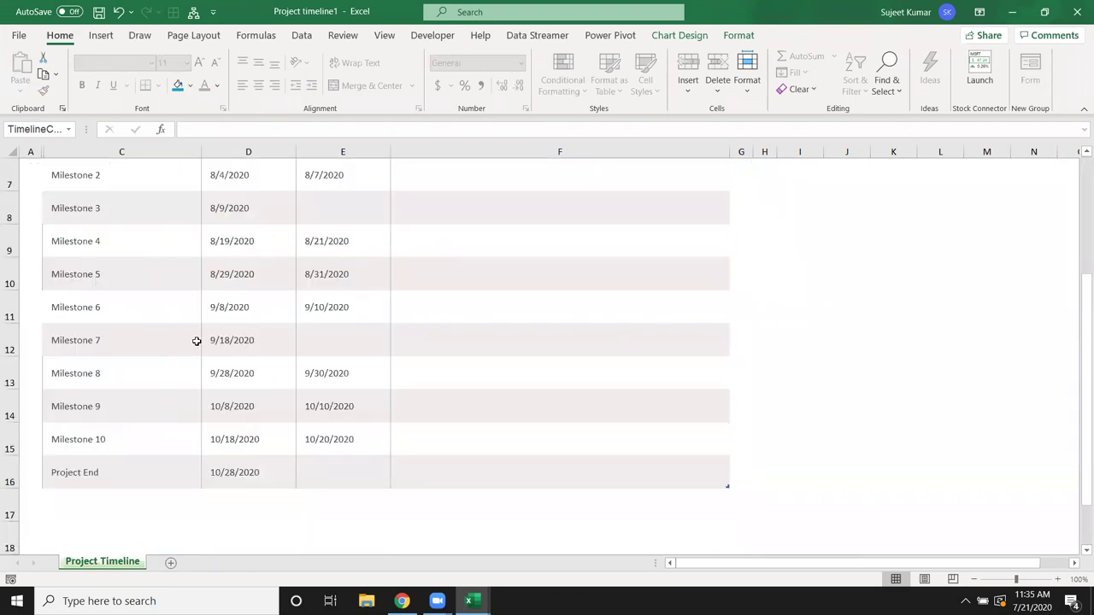
{"action": "left_click", "coordinate": [504, 337]}
{"action": "scroll", "coordinate": [265, 486], "scroll_direction": "up", "scroll_amount": 2}
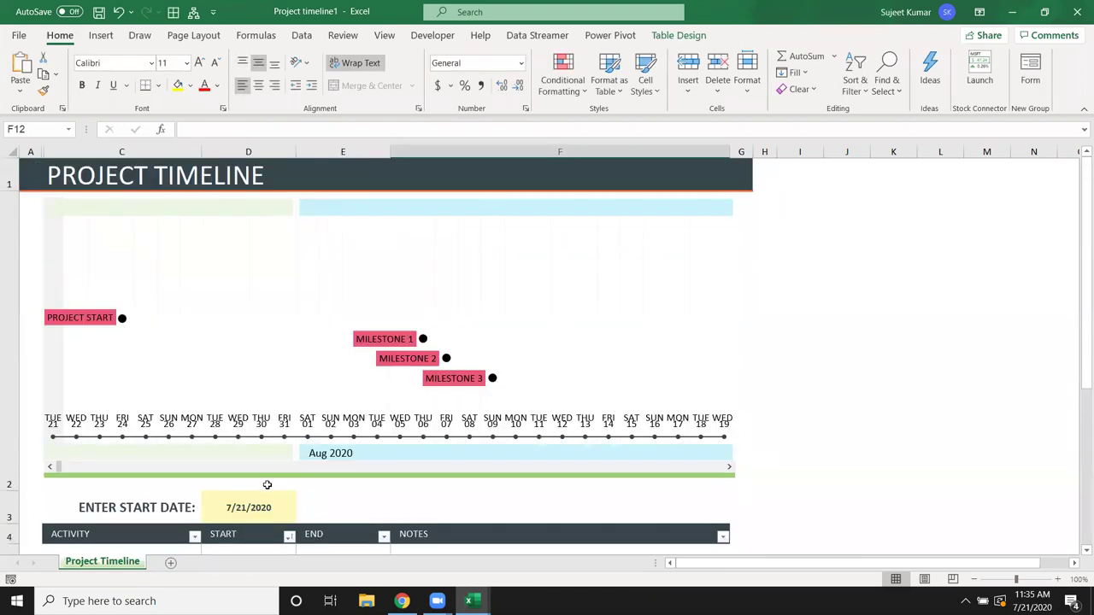
{"action": "left_click_drag", "start_coordinate": [38, 173], "coordinate": [559, 158]}
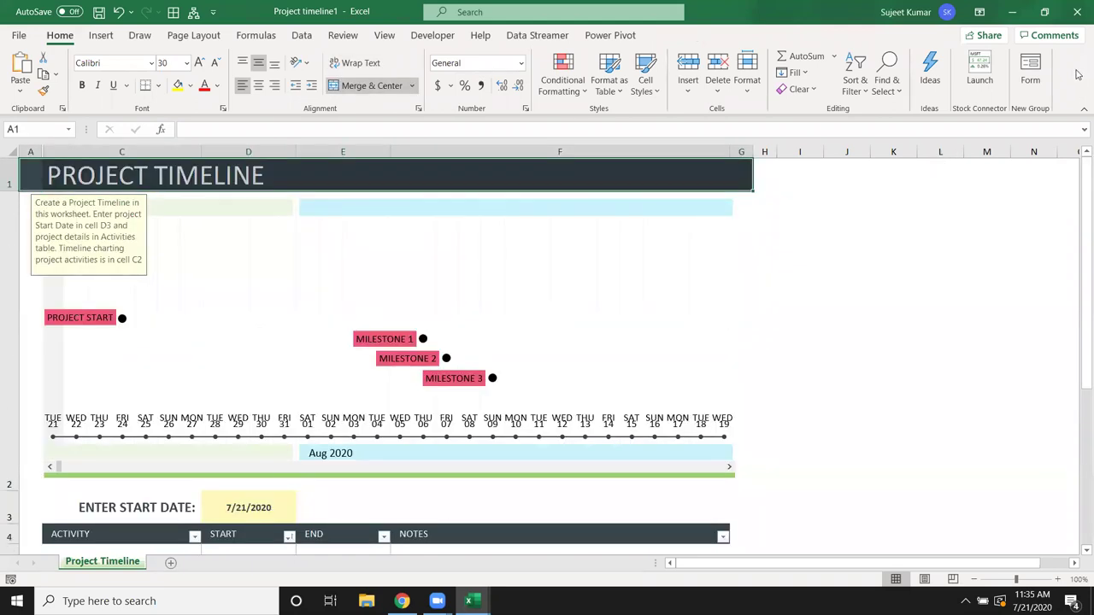
{"action": "left_click", "coordinate": [1076, 12]}
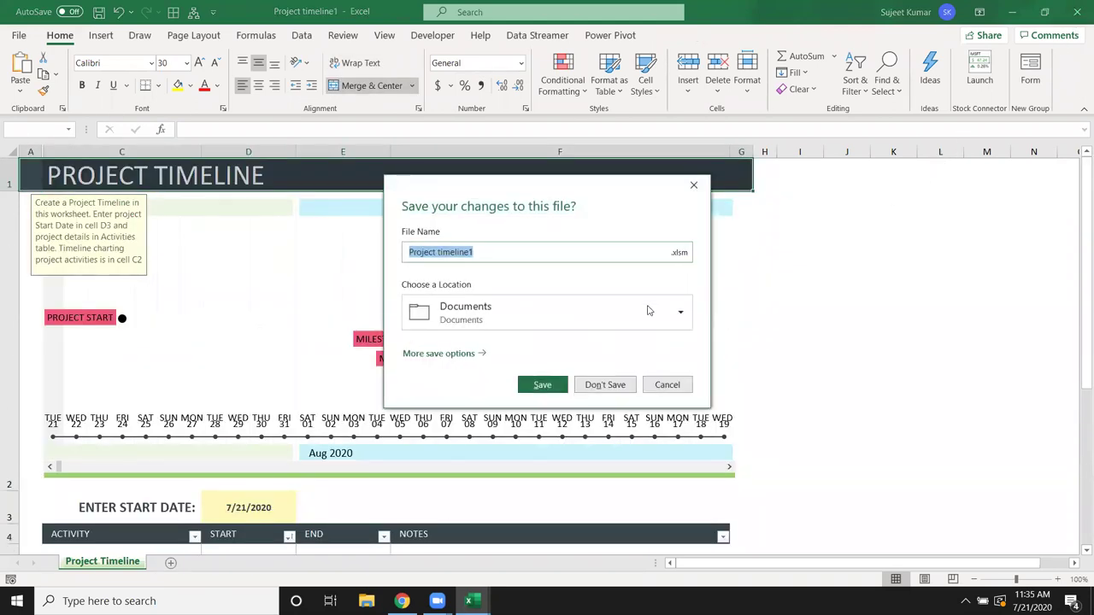
{"action": "left_click", "coordinate": [605, 384]}
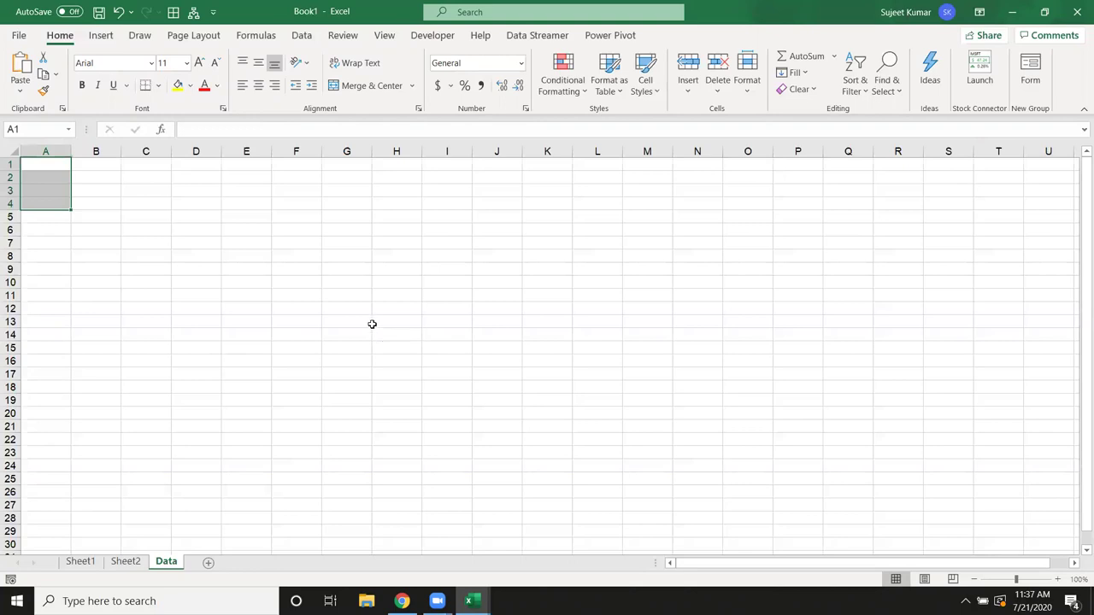
{"action": "left_click", "coordinate": [261, 251]}
Step: Type '10th July' into cell C4, then reopen C4 for editing
{"action": "left_click", "coordinate": [212, 252]}
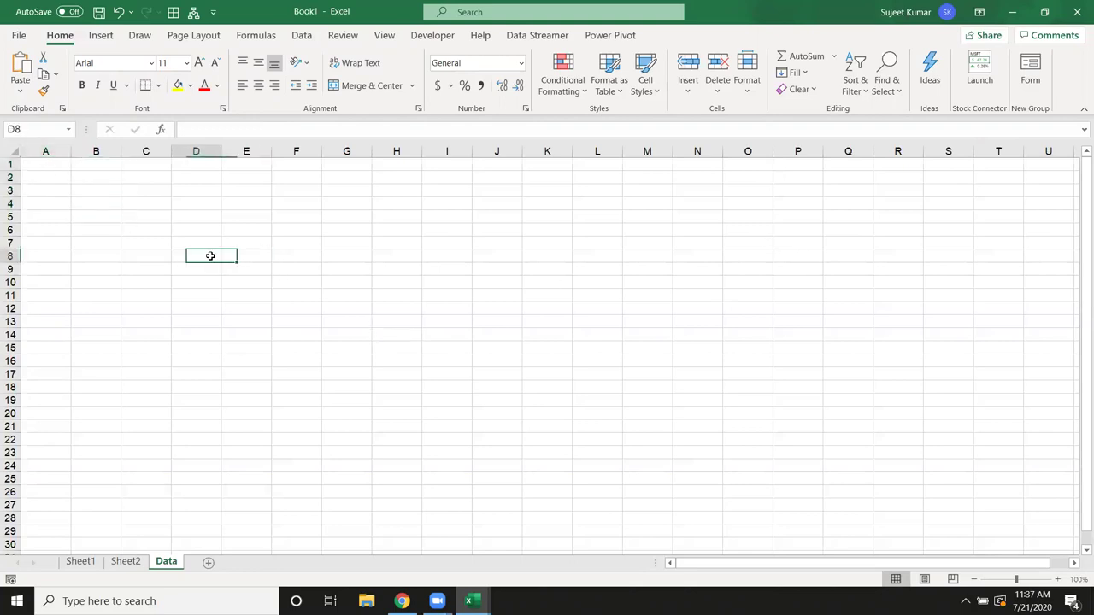
{"action": "scroll", "coordinate": [272, 322], "scroll_direction": "up", "scroll_amount": 5}
{"action": "scroll", "coordinate": [272, 322], "scroll_direction": "up", "scroll_amount": 5}
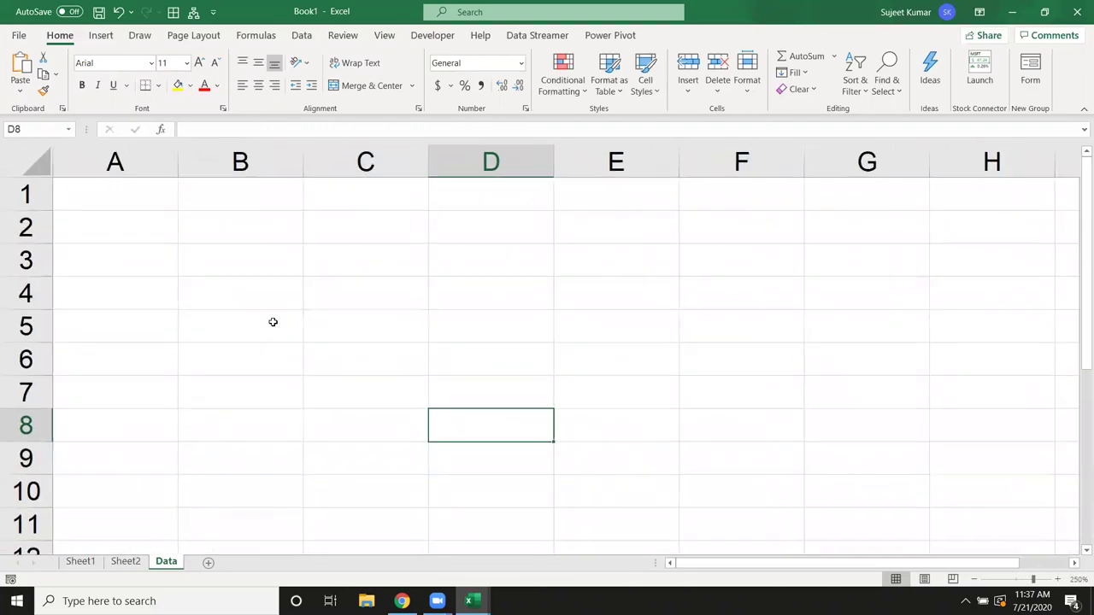
{"action": "left_click", "coordinate": [342, 280]}
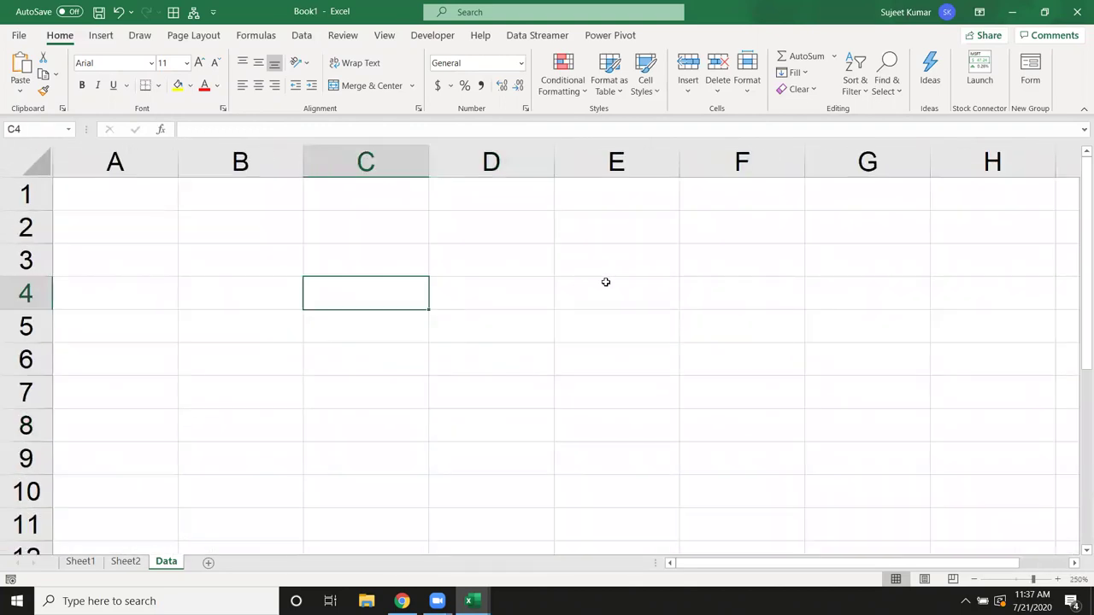
{"action": "type", "text": "1"}
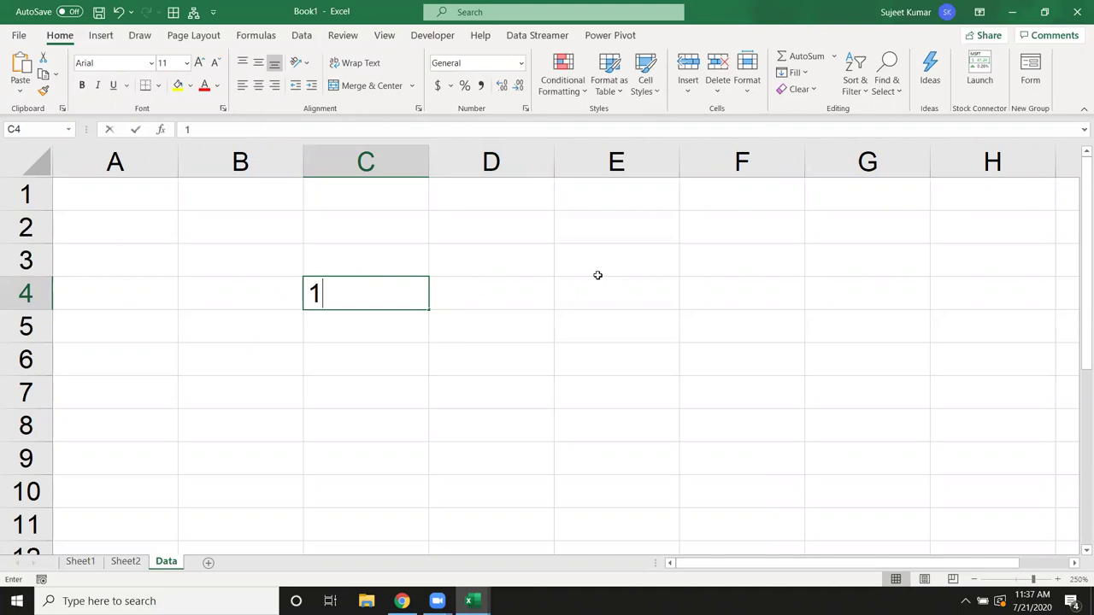
{"action": "type", "text": "0th Jil"}
{"action": "key", "text": "BackSpace"}
{"action": "key", "text": "BackSpace"}
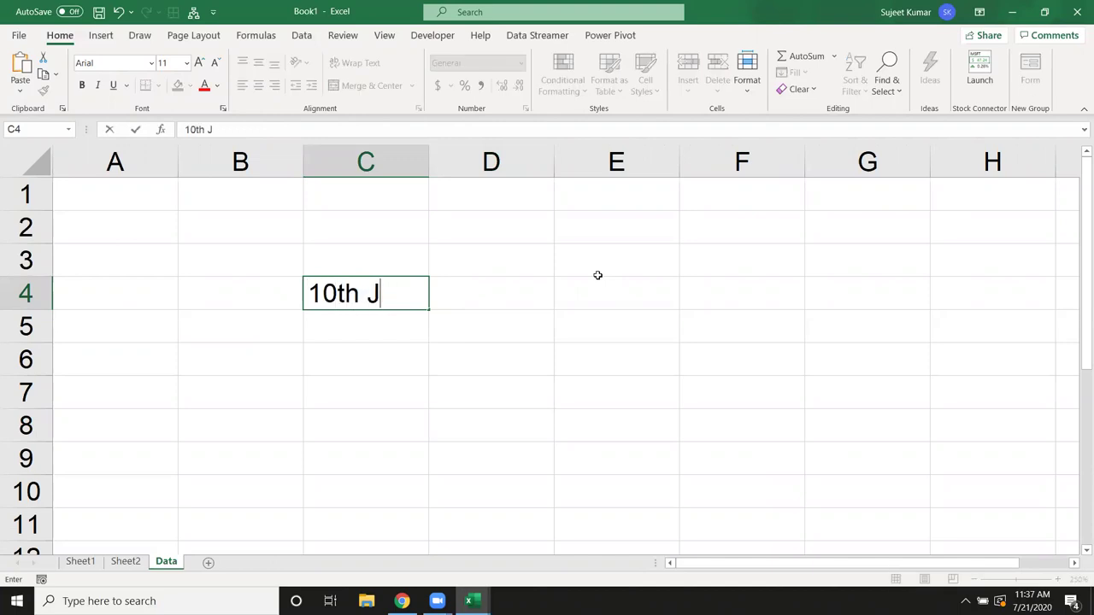
{"action": "type", "text": "uly"}
{"action": "key", "text": "Return"}
{"action": "key", "text": "Up"}
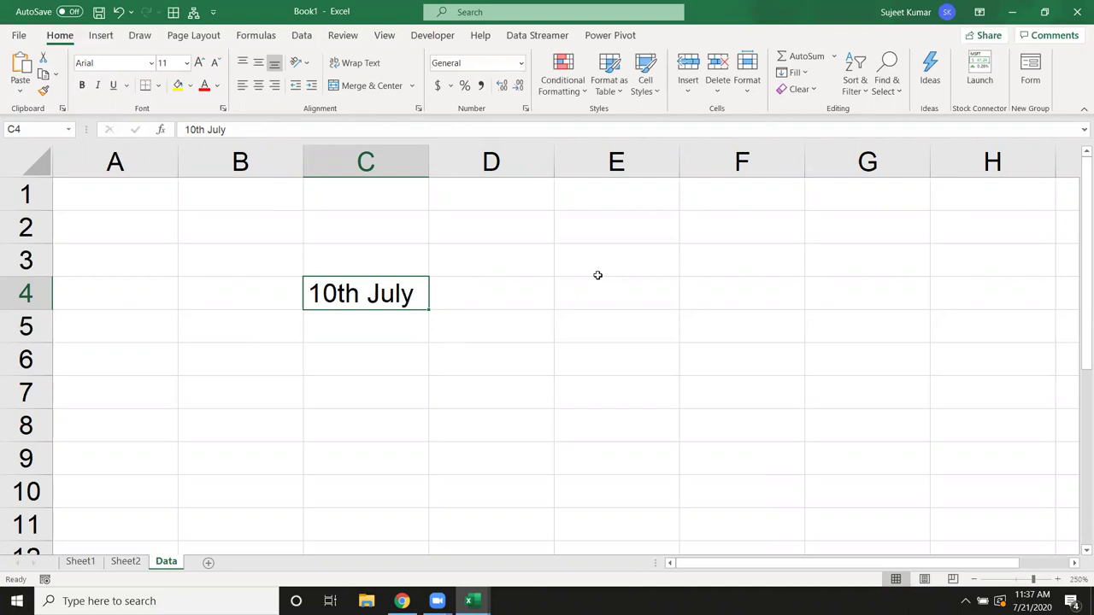
{"action": "double_click", "coordinate": [343, 293]}
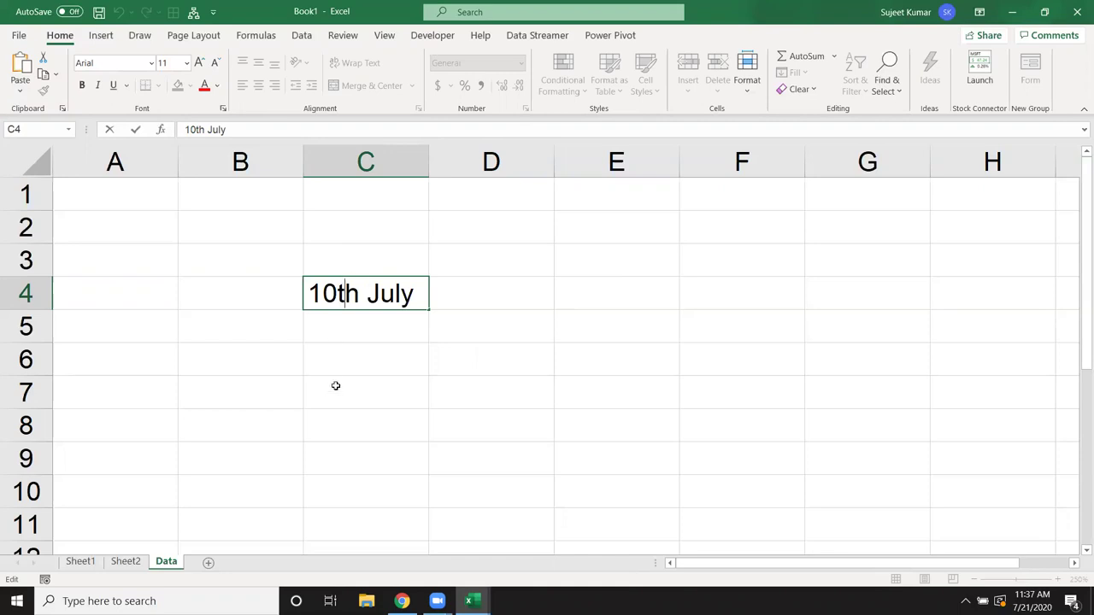
Step: Format the 'th' in C4's '10th July' as superscript through Format Cells
{"action": "left_click_drag", "start_coordinate": [338, 298], "coordinate": [361, 302]}
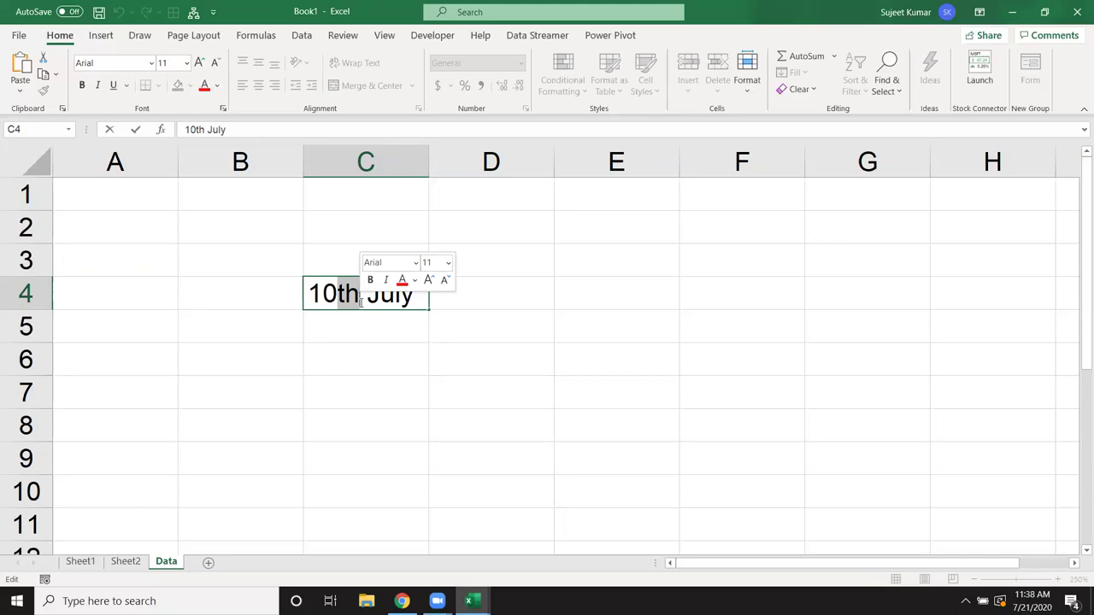
{"action": "right_click", "coordinate": [352, 292]}
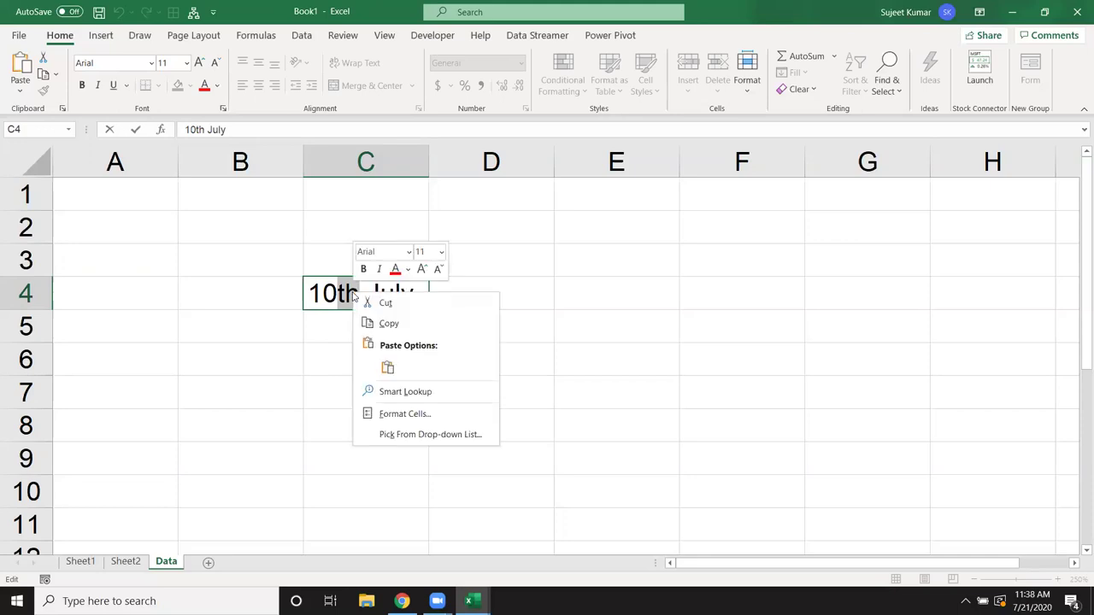
{"action": "left_click", "coordinate": [418, 415]}
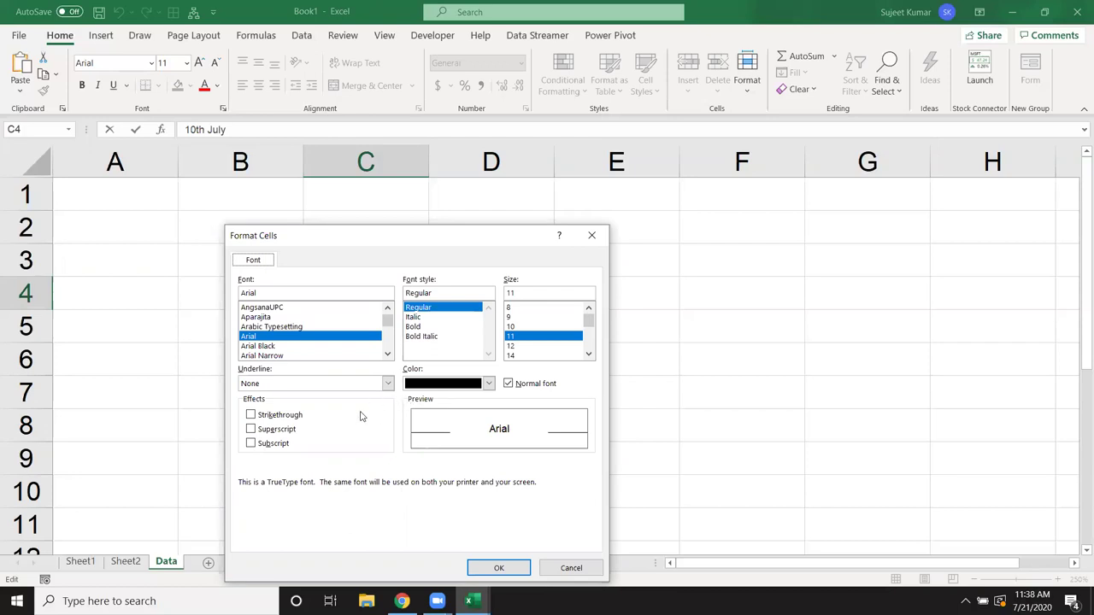
{"action": "left_click", "coordinate": [277, 431]}
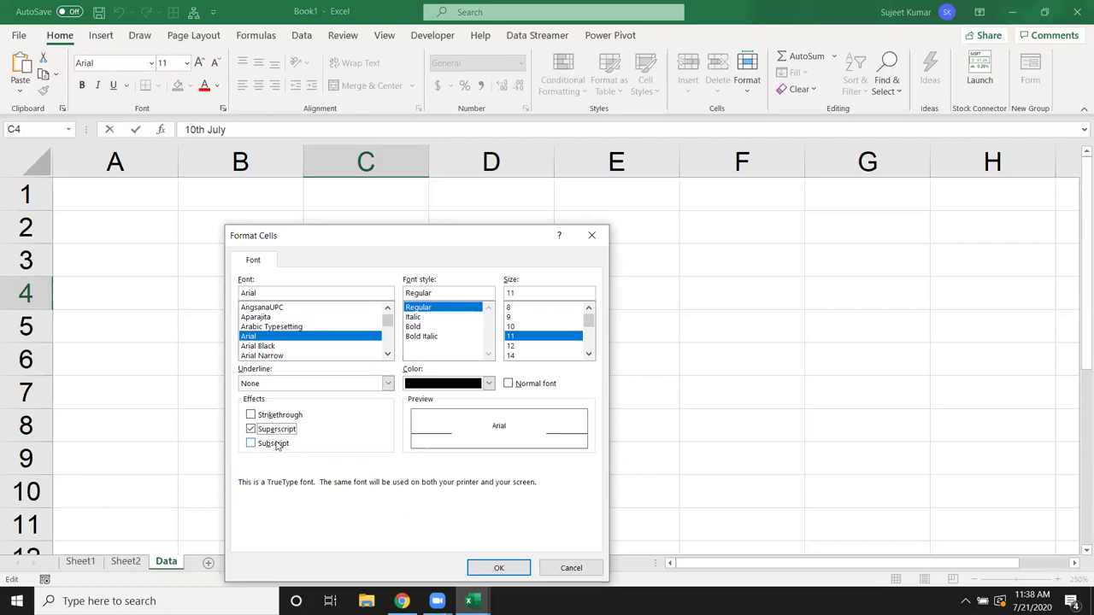
{"action": "left_click", "coordinate": [497, 568]}
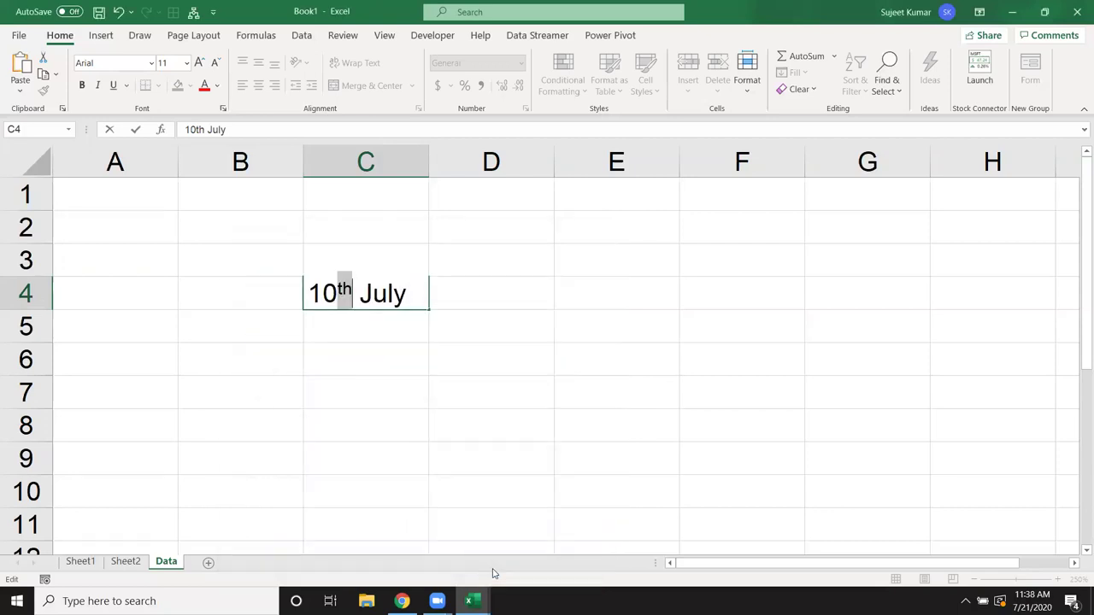
{"action": "left_click", "coordinate": [384, 450]}
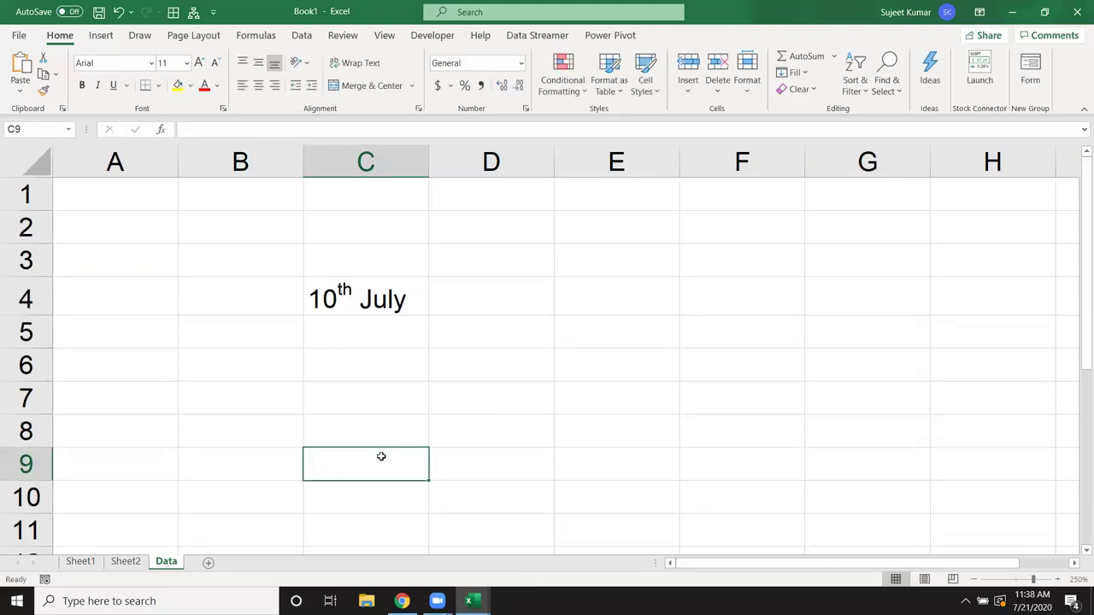
Step: Enter '10o' in C6 and format the o as superscript
{"action": "left_click", "coordinate": [389, 364]}
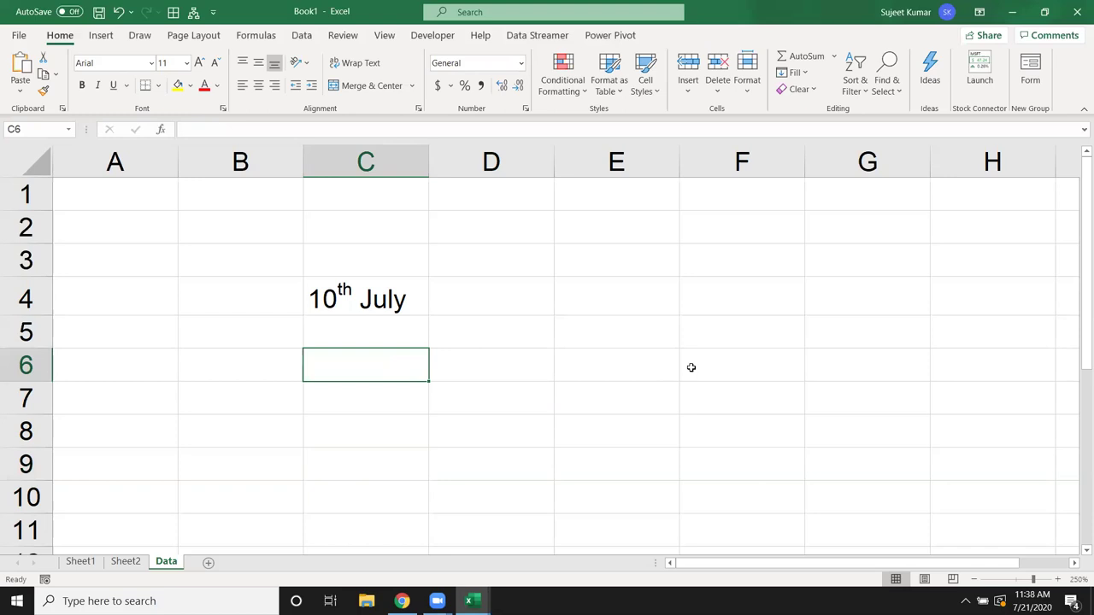
{"action": "type", "text": "10o"}
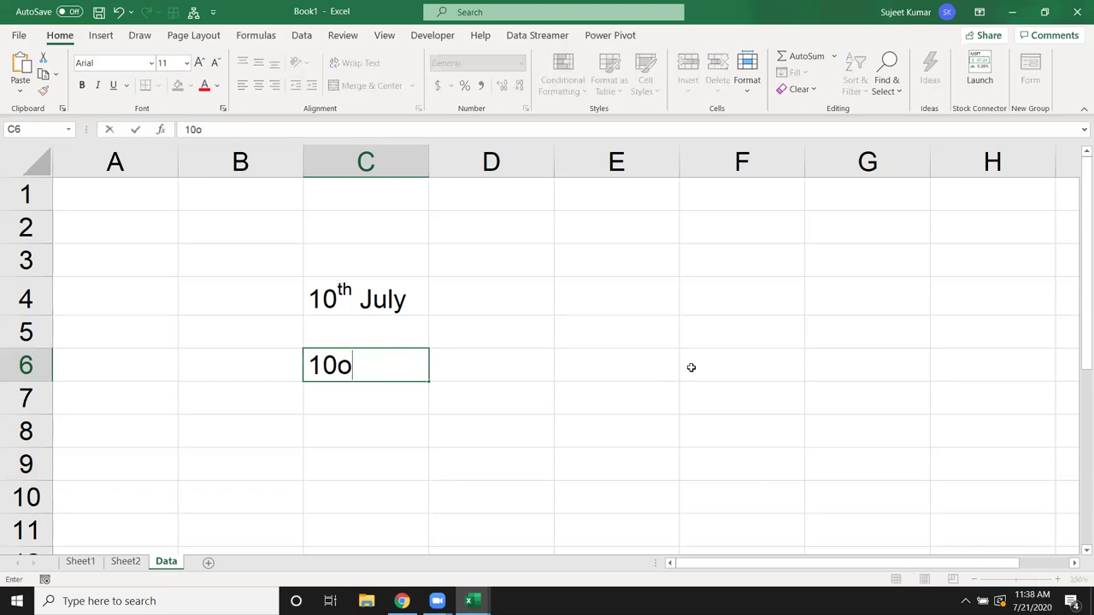
{"action": "left_click_drag", "start_coordinate": [340, 366], "coordinate": [352, 366]}
{"action": "right_click", "coordinate": [350, 368]}
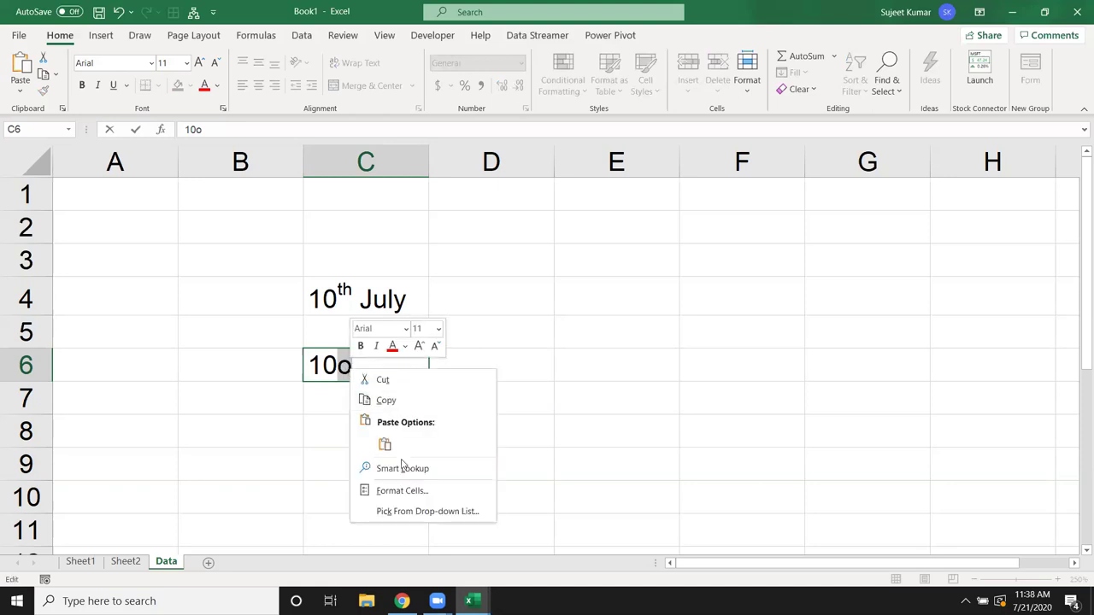
{"action": "left_click", "coordinate": [410, 490]}
{"action": "left_click", "coordinate": [289, 429]}
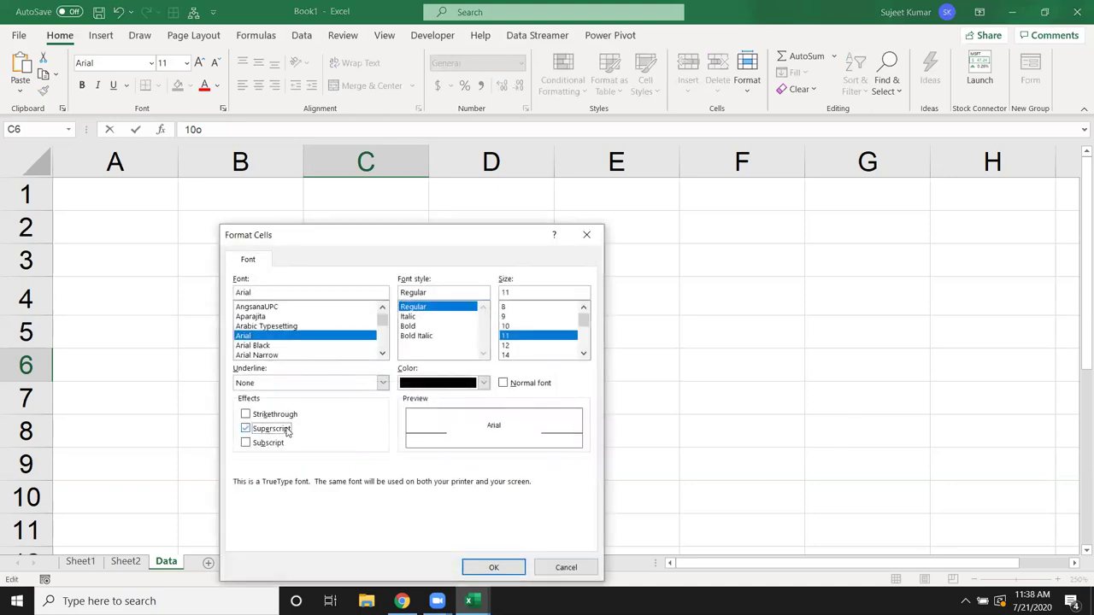
{"action": "left_click", "coordinate": [492, 568]}
{"action": "left_click", "coordinate": [374, 448]}
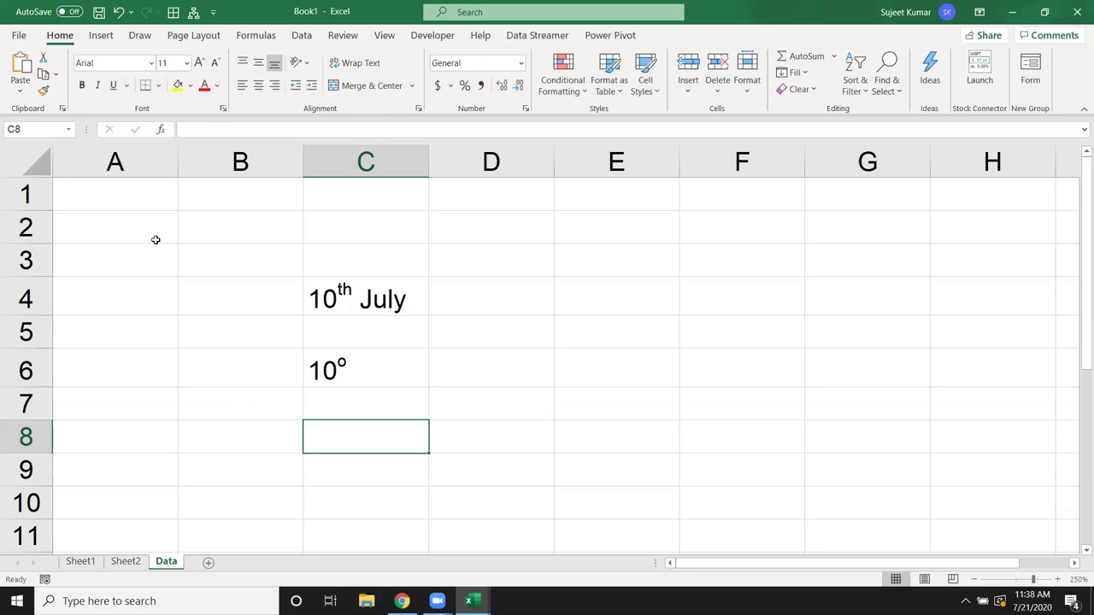
{"action": "left_click_drag", "start_coordinate": [588, 248], "coordinate": [727, 394]}
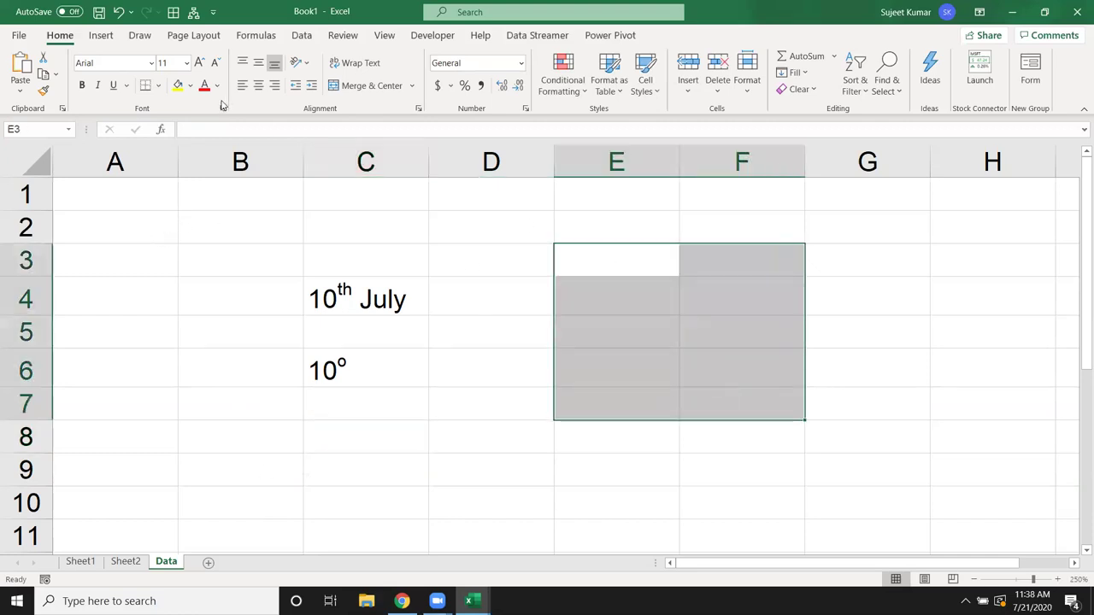
{"action": "left_click", "coordinate": [191, 86]}
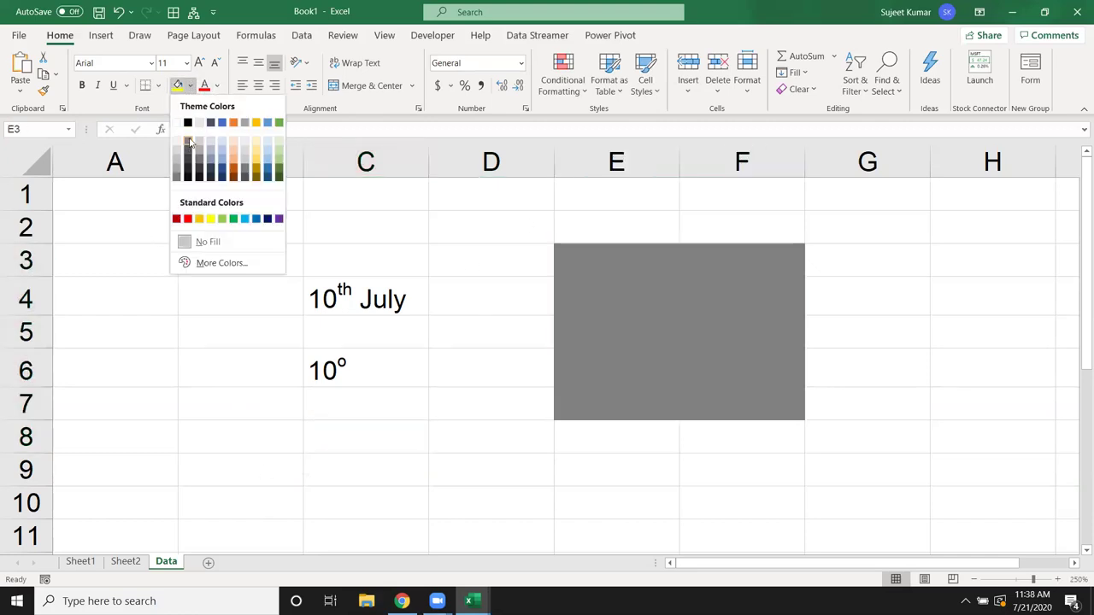
{"action": "left_click", "coordinate": [217, 85]}
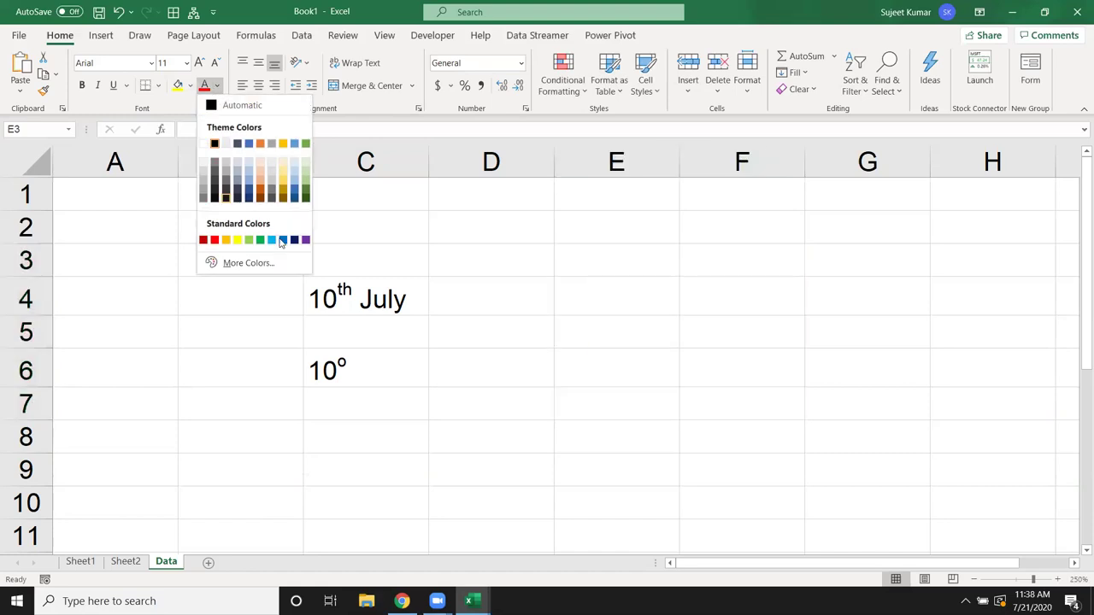
{"action": "left_click", "coordinate": [318, 284]}
{"action": "left_click", "coordinate": [320, 286]}
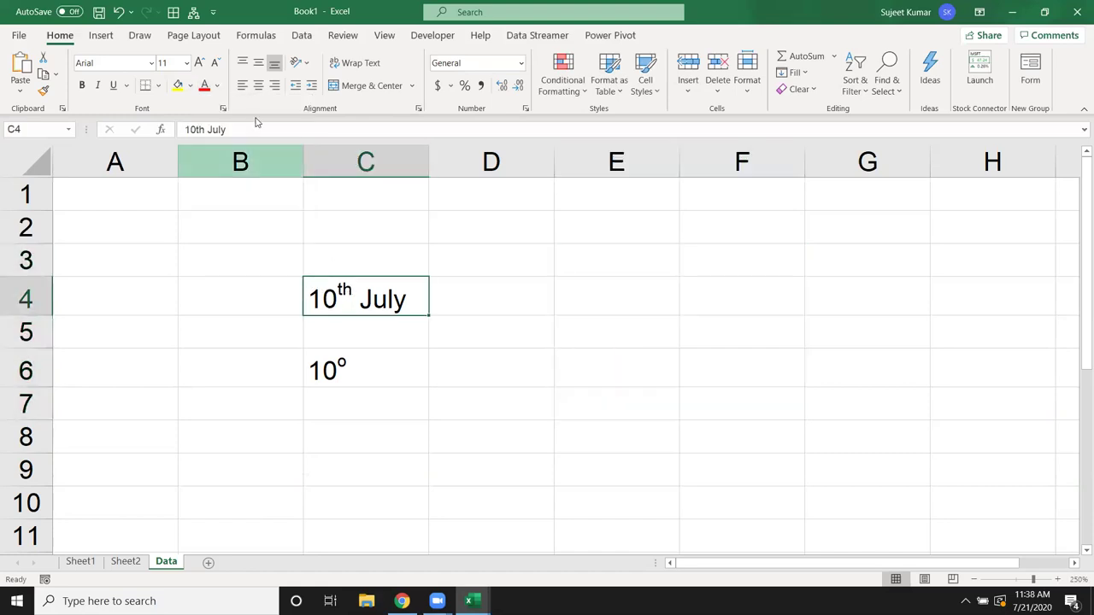
{"action": "left_click", "coordinate": [218, 86]}
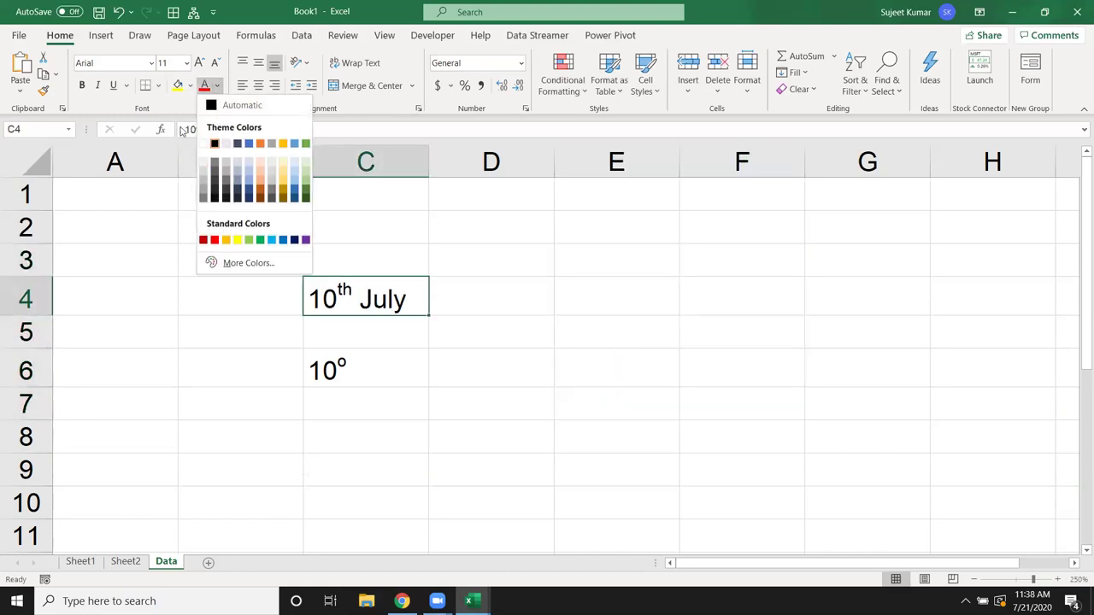
{"action": "left_click", "coordinate": [158, 85]}
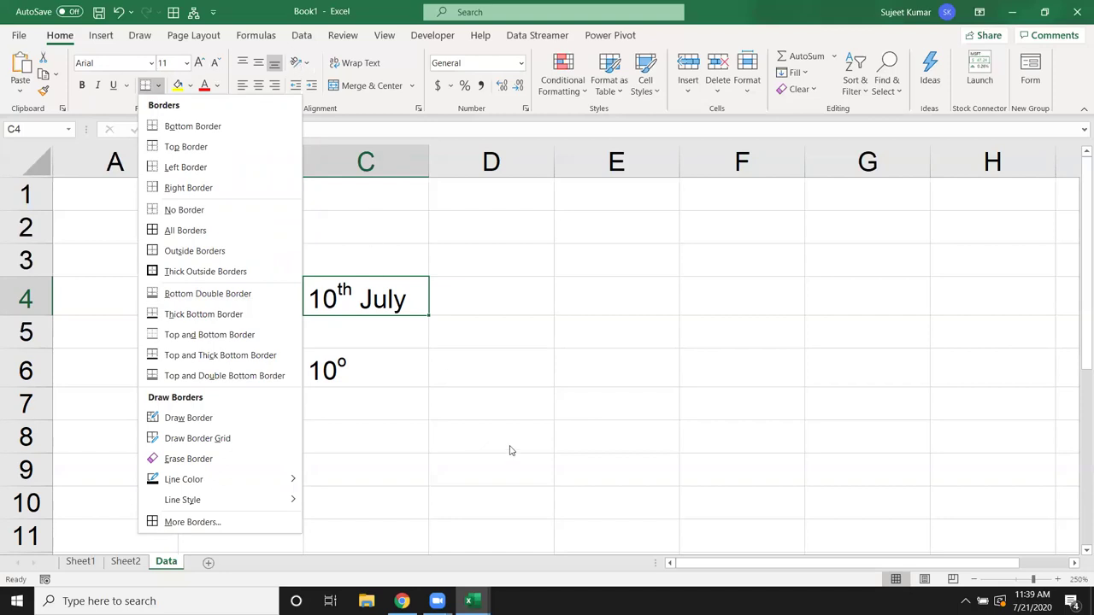
{"action": "key", "text": "Escape"}
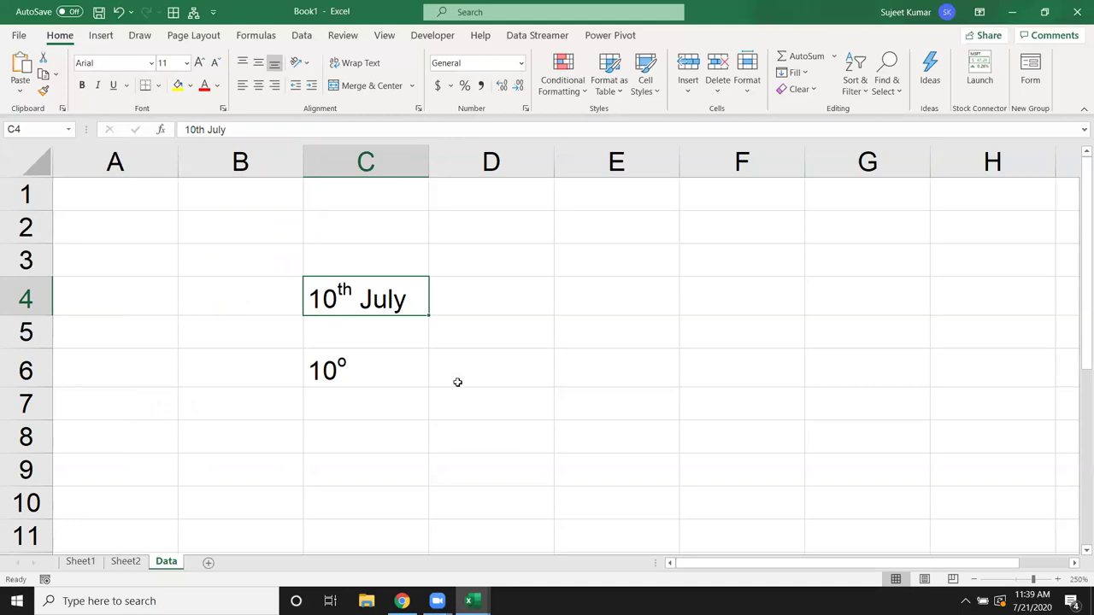
{"action": "left_click", "coordinate": [454, 372]}
{"action": "left_click", "coordinate": [358, 374]}
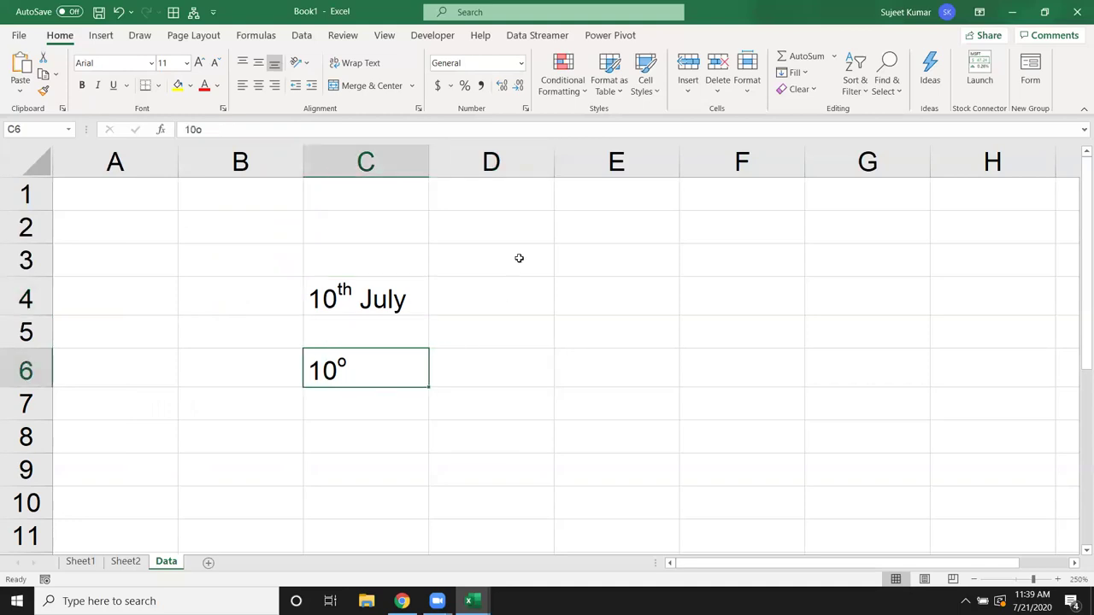
Step: Enter 10, 62, 36, 52, 21, 36 and 46 down cells E1 to E7
{"action": "left_click", "coordinate": [585, 199]}
{"action": "type", "text": "10"}
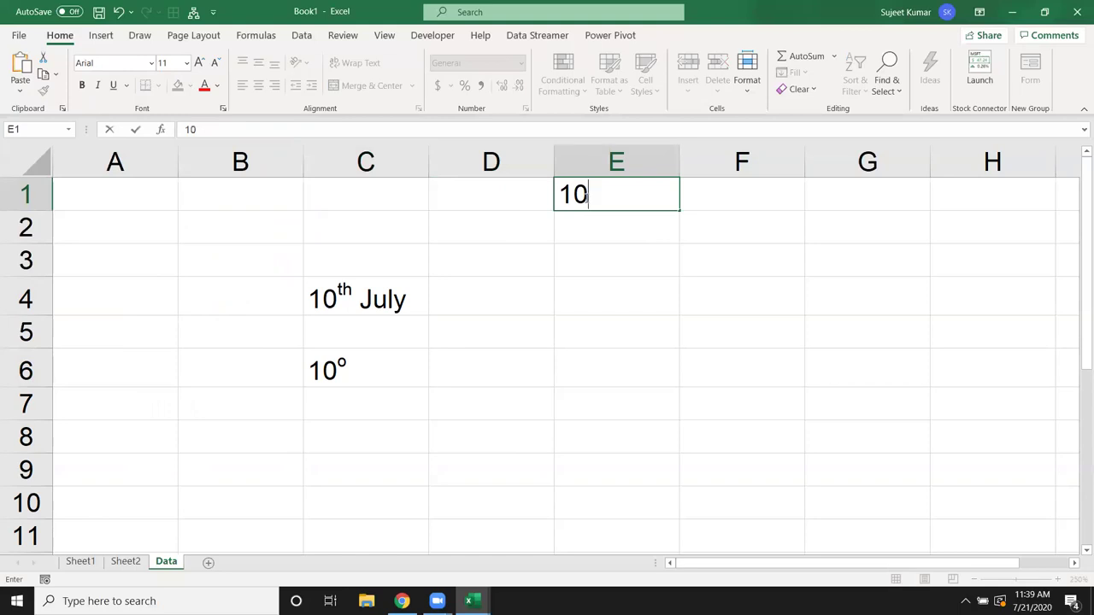
{"action": "key", "text": "Return"}
{"action": "type", "text": "62"}
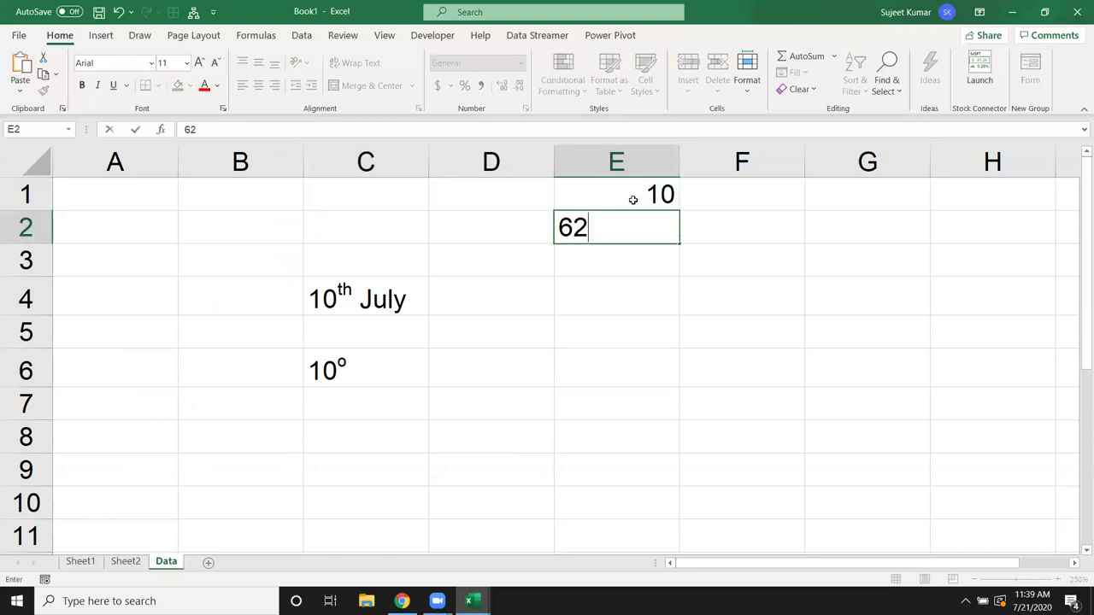
{"action": "key", "text": "Return"}
{"action": "type", "text": "36"}
{"action": "key", "text": "Return"}
{"action": "type", "text": "52"}
{"action": "key", "text": "Return"}
{"action": "type", "text": "21"}
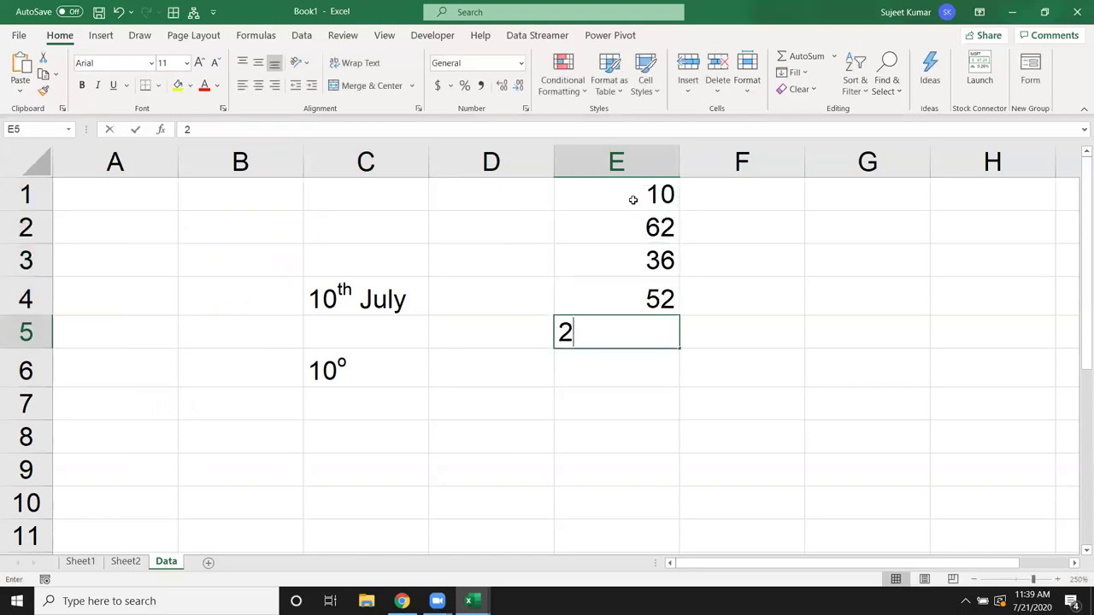
{"action": "key", "text": "Return"}
{"action": "type", "text": "36"}
{"action": "key", "text": "Return"}
{"action": "type", "text": "46"}
{"action": "key", "text": "Return"}
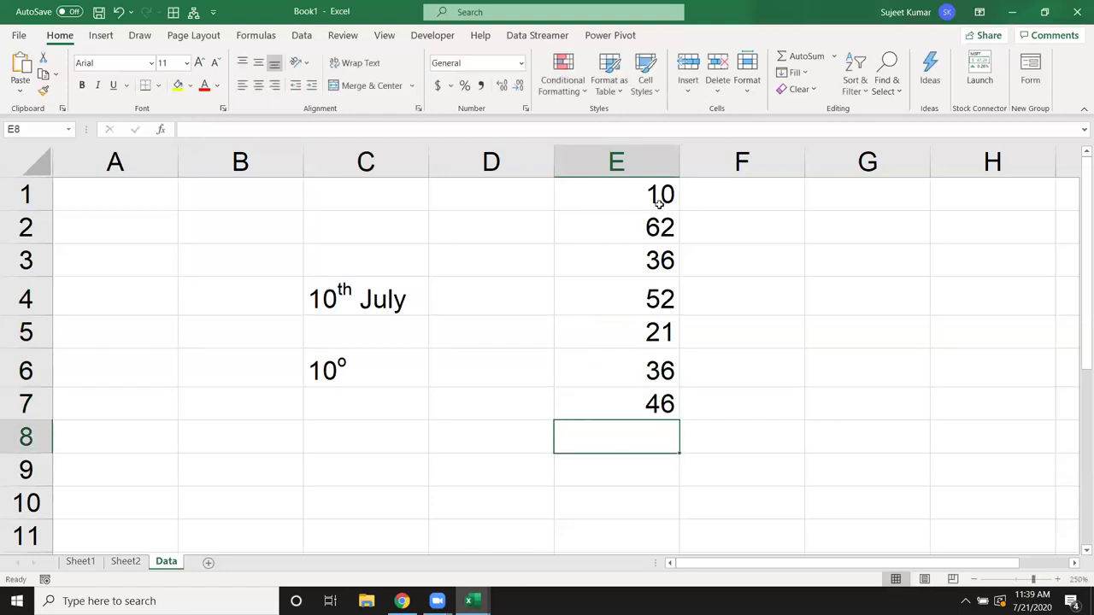
Step: Append an o to E1's 10 and format that o as superscript
{"action": "left_click", "coordinate": [656, 197]}
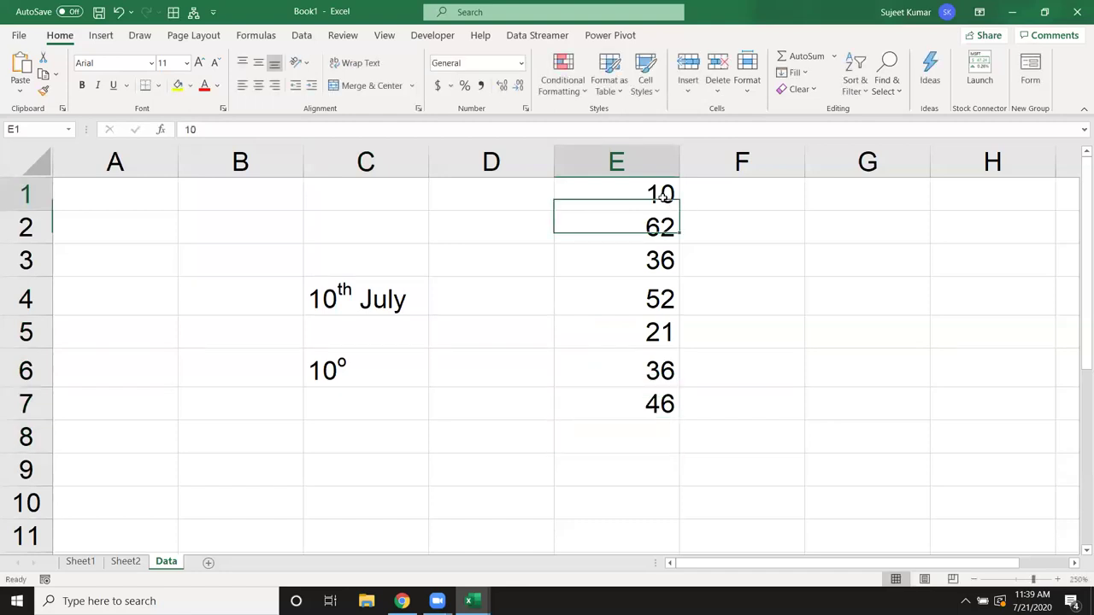
{"action": "left_click", "coordinate": [356, 128]}
{"action": "type", "text": "o"}
{"action": "key", "text": "Return"}
{"action": "key", "text": "Up"}
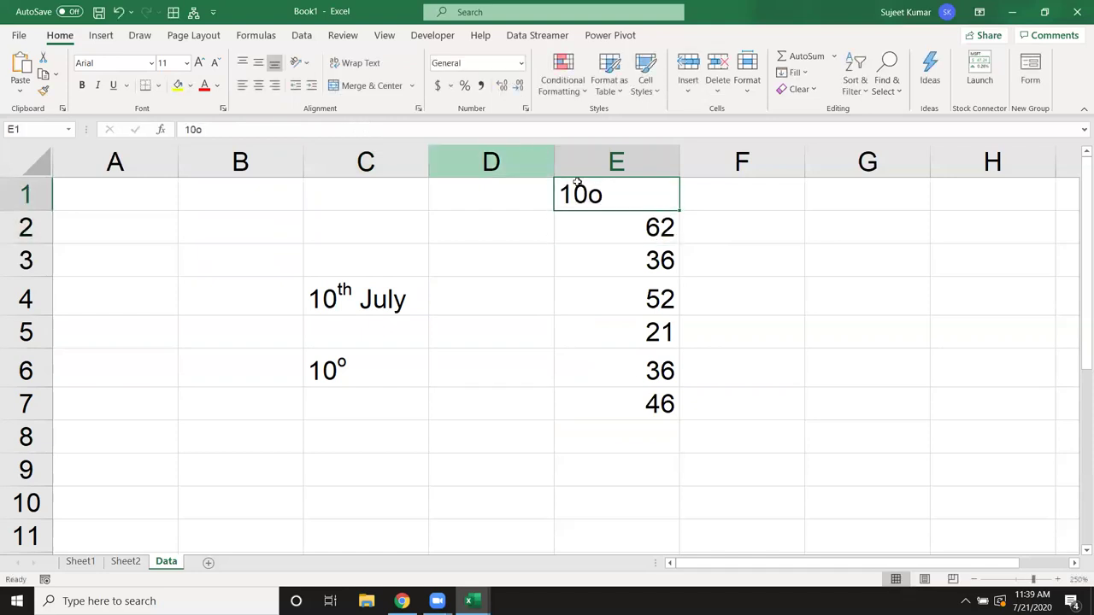
{"action": "double_click", "coordinate": [610, 196]}
{"action": "key", "text": "shift+Left"}
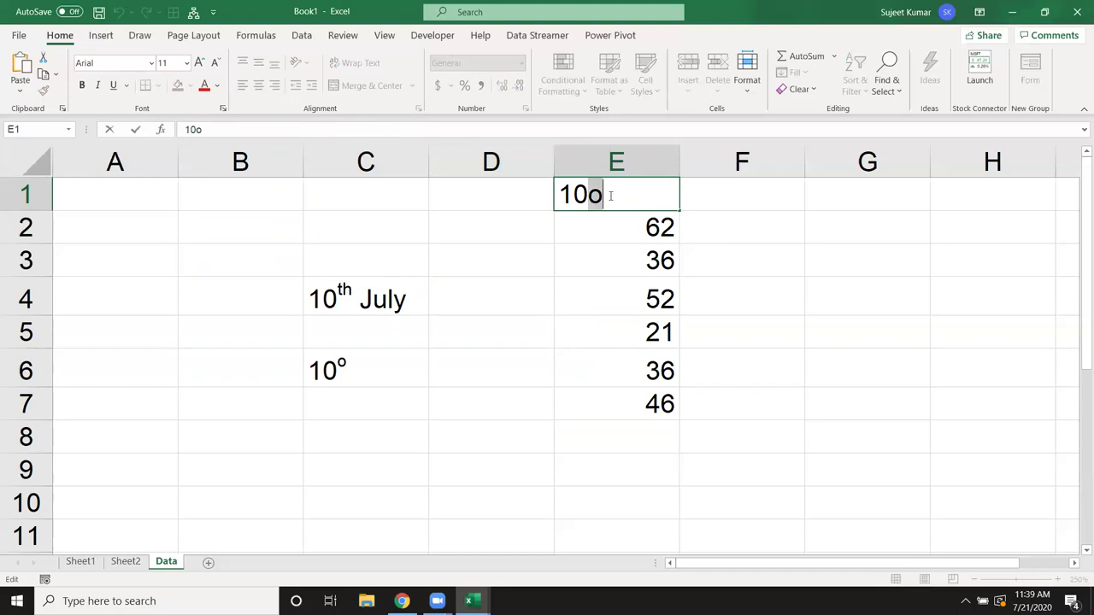
{"action": "right_click", "coordinate": [601, 197]}
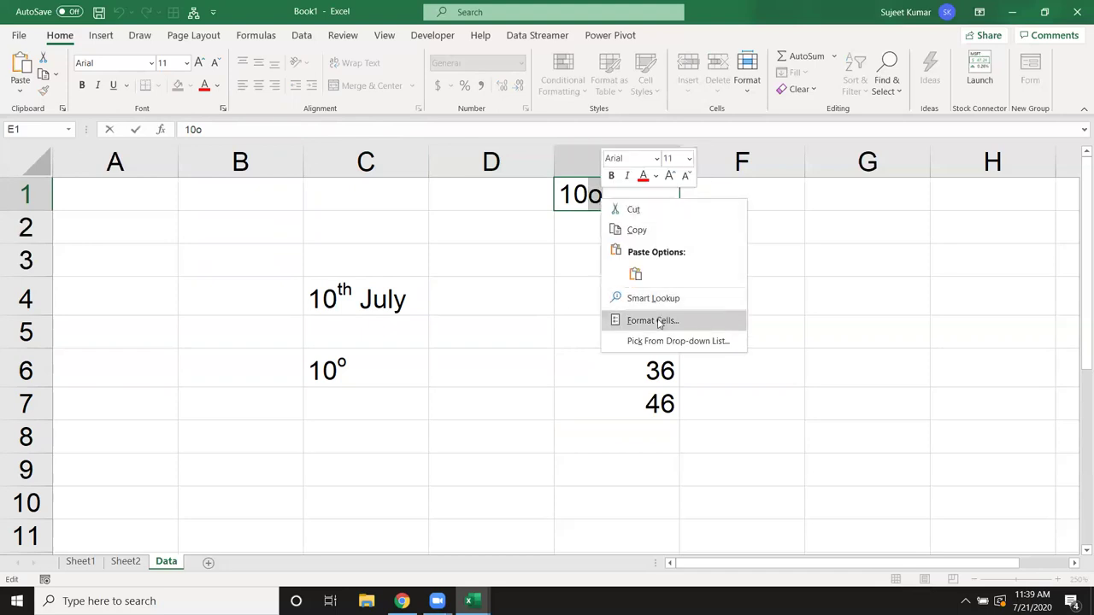
{"action": "left_click", "coordinate": [652, 320]}
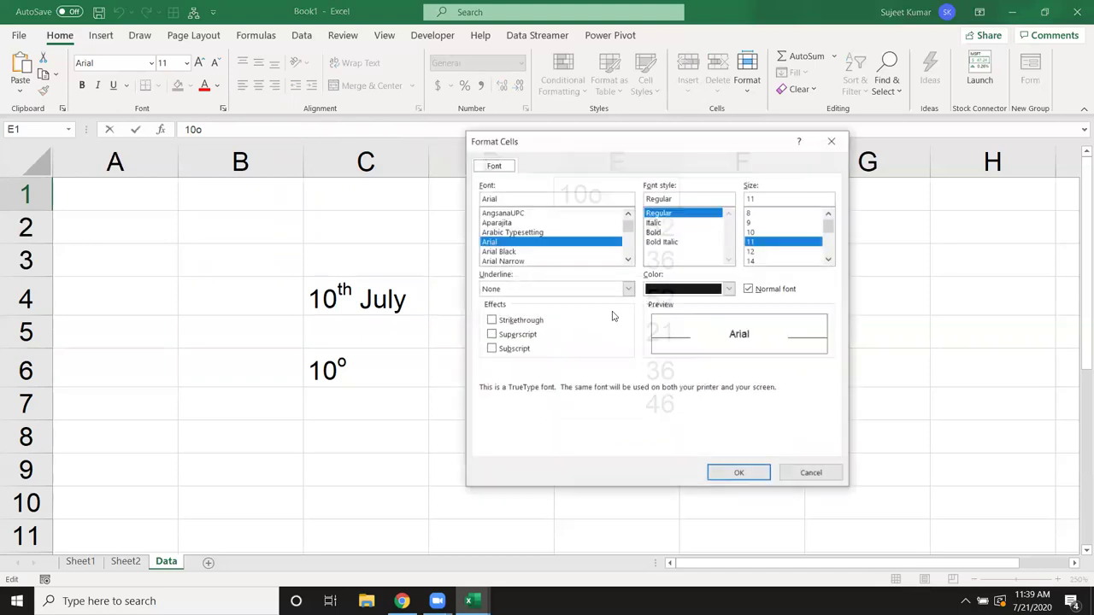
{"action": "left_click", "coordinate": [518, 335]}
{"action": "left_click", "coordinate": [738, 473]}
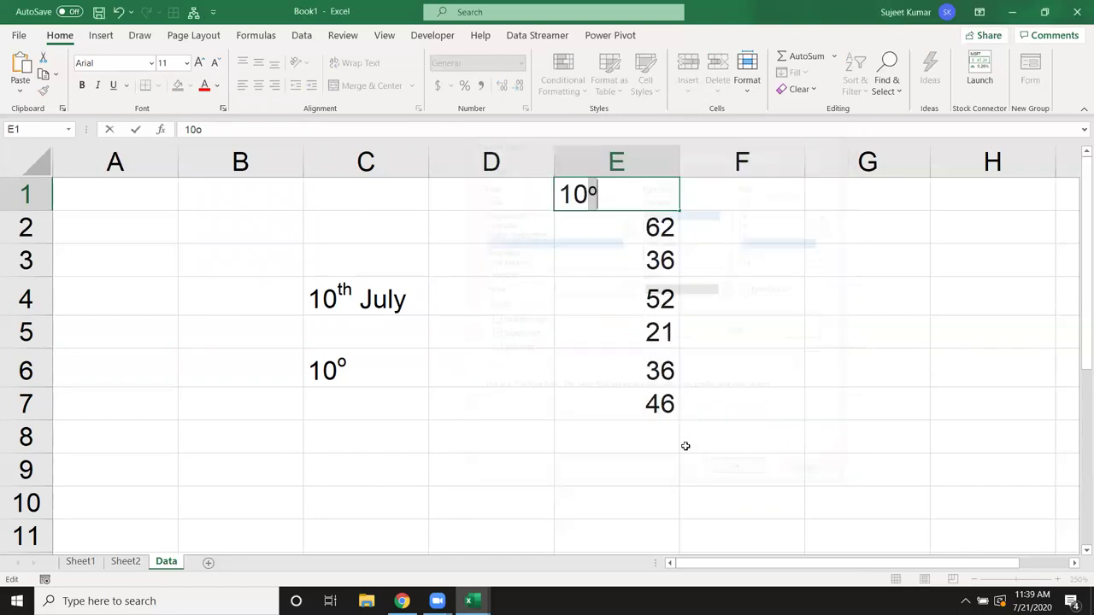
{"action": "left_click", "coordinate": [794, 291]}
Step: Inspect E1's contents, then undo the last two changes
{"action": "left_click", "coordinate": [664, 229]}
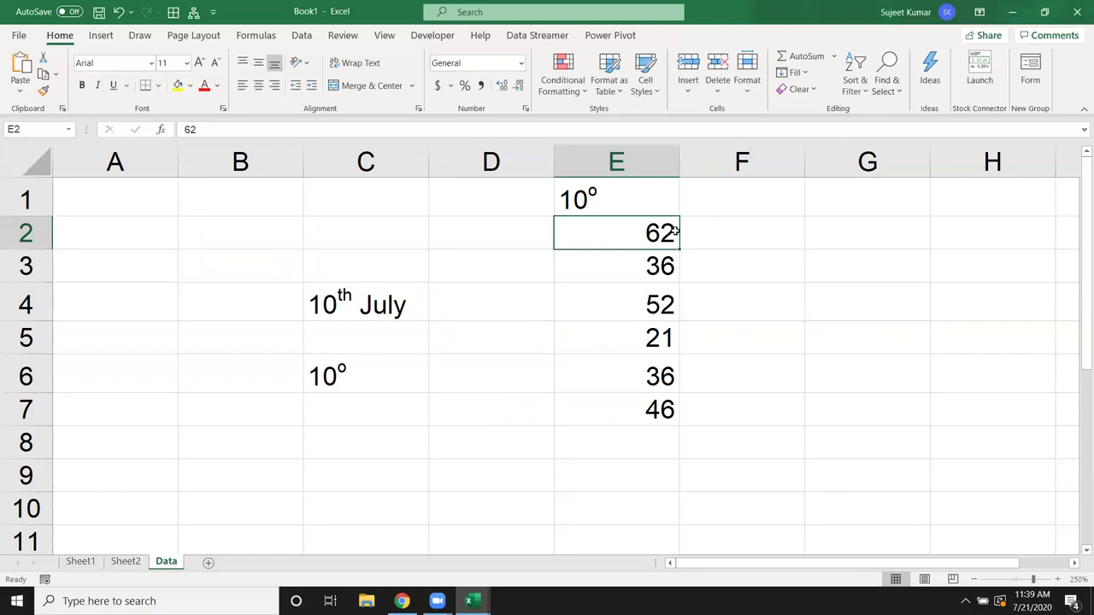
{"action": "double_click", "coordinate": [637, 183]}
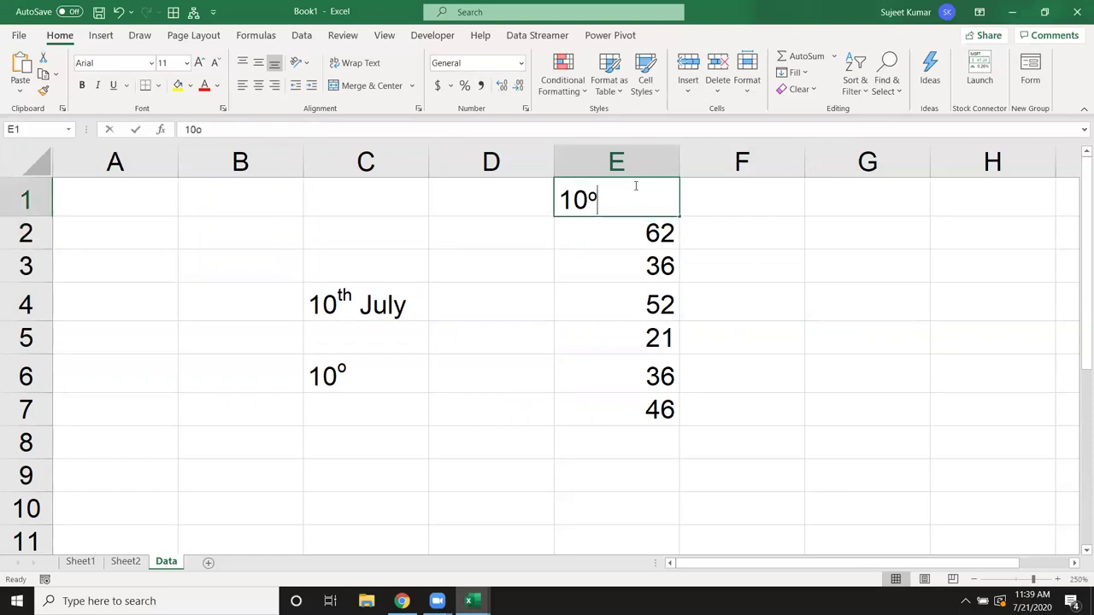
{"action": "left_click", "coordinate": [624, 245]}
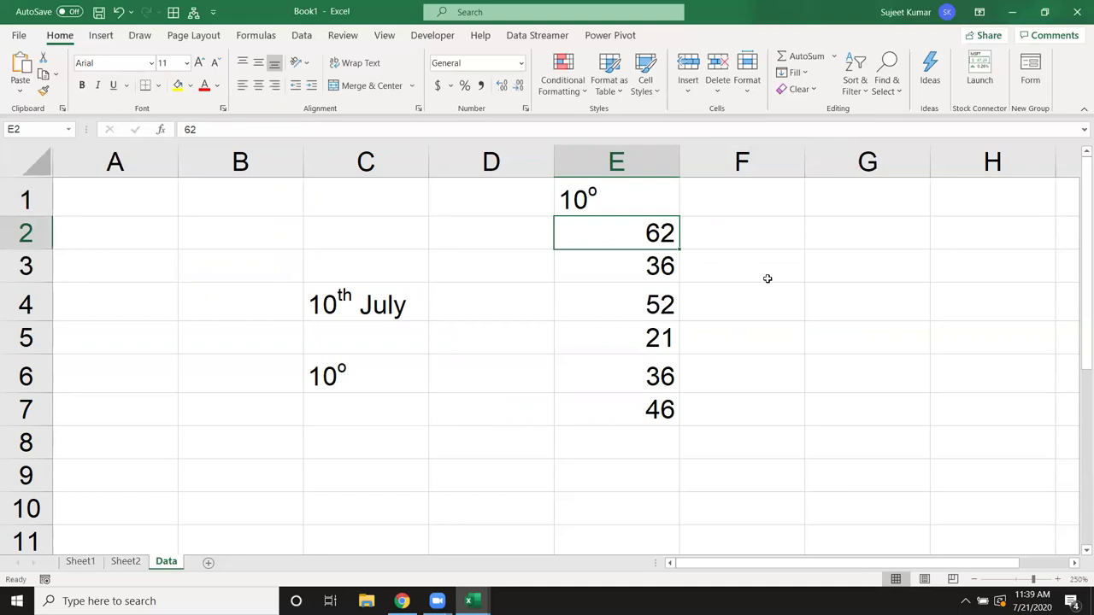
{"action": "key", "text": "ctrl+z"}
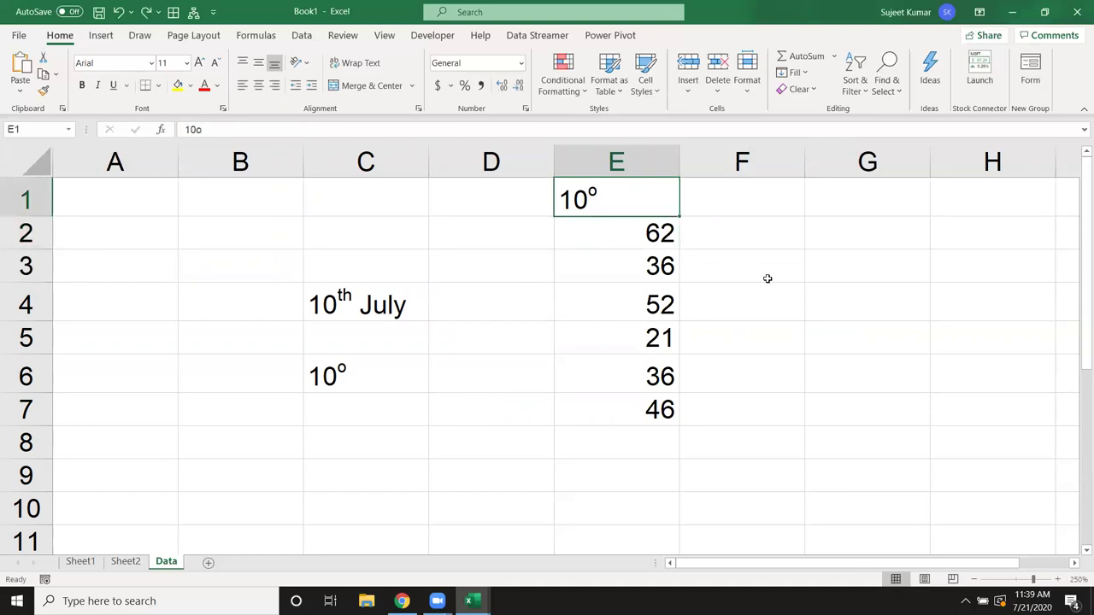
{"action": "key", "text": "ctrl+z"}
{"action": "key", "text": "ctrl+z"}
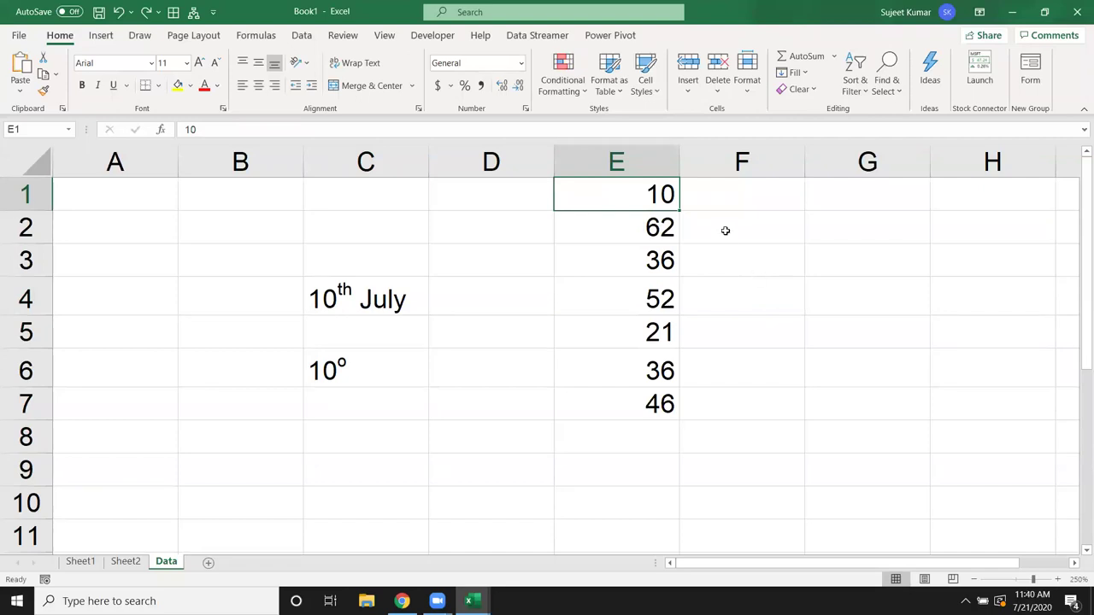
Step: Fill an o into F1 through F7 with Ctrl+D and narrow column F
{"action": "left_click", "coordinate": [706, 197]}
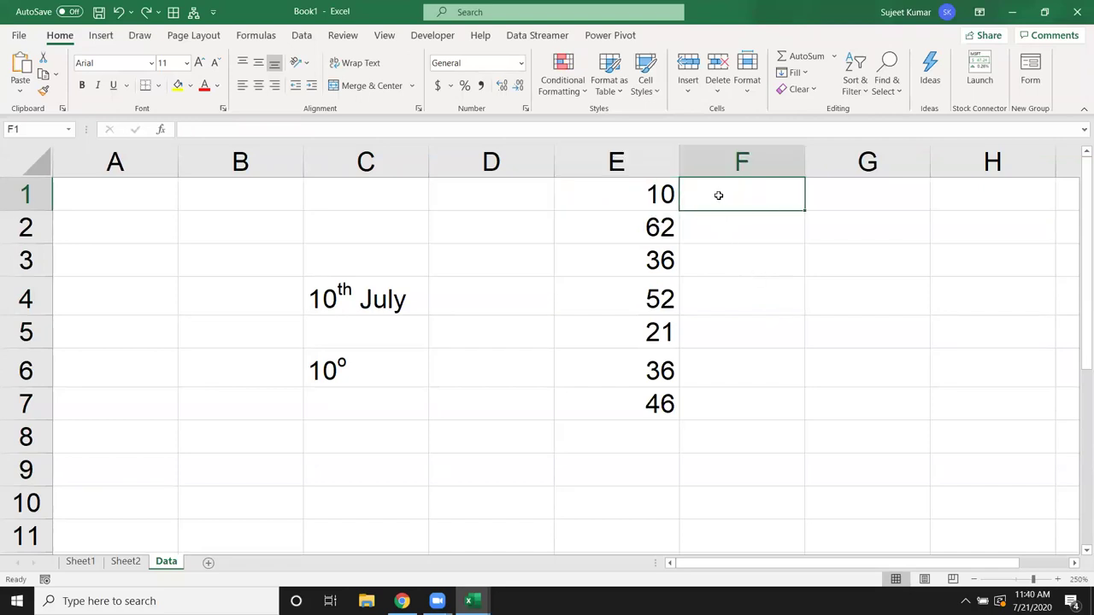
{"action": "type", "text": "o"}
{"action": "key", "text": "Return"}
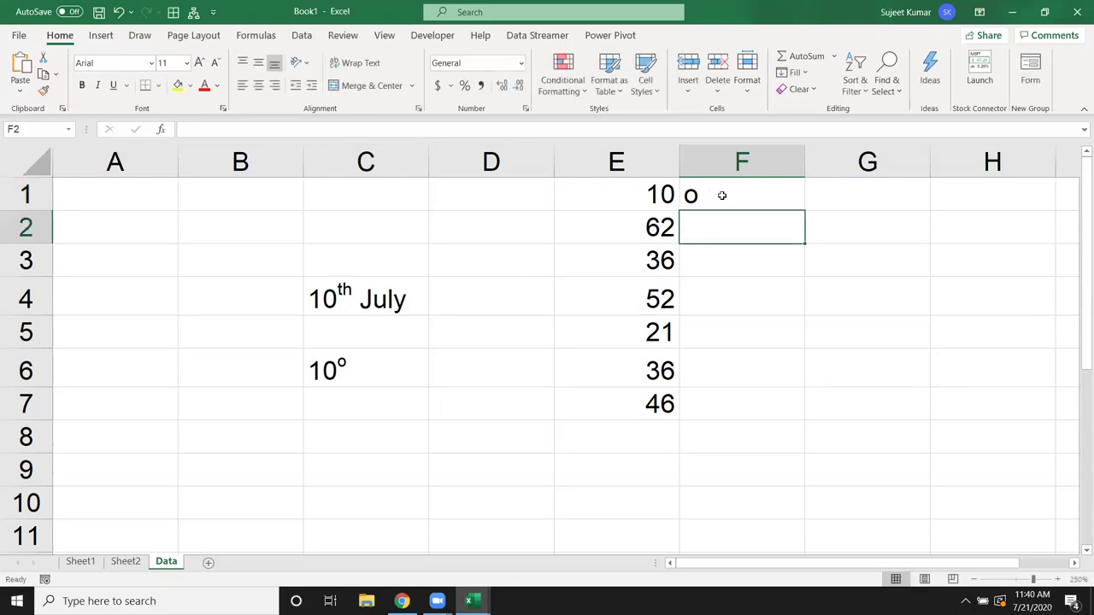
{"action": "left_click_drag", "start_coordinate": [727, 197], "coordinate": [727, 397]}
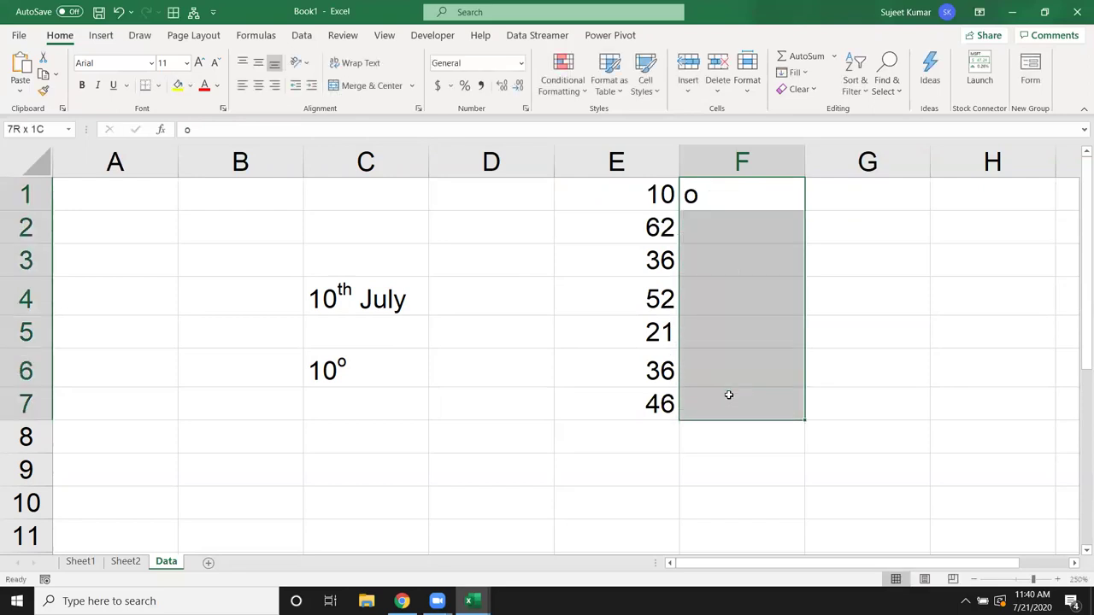
{"action": "key", "text": "ctrl+d"}
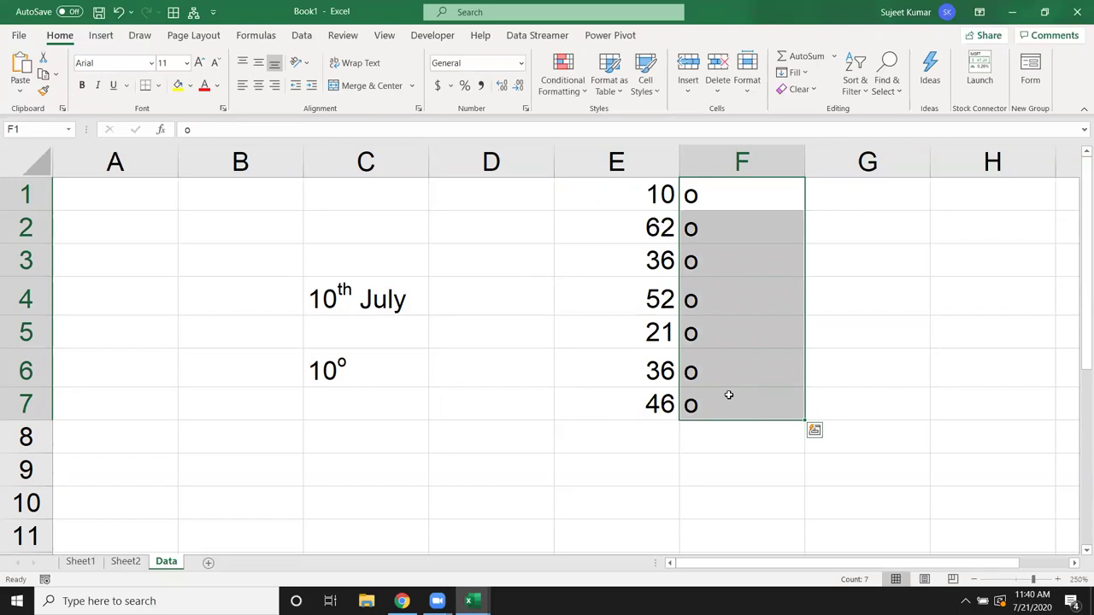
{"action": "left_click_drag", "start_coordinate": [810, 160], "coordinate": [707, 166]}
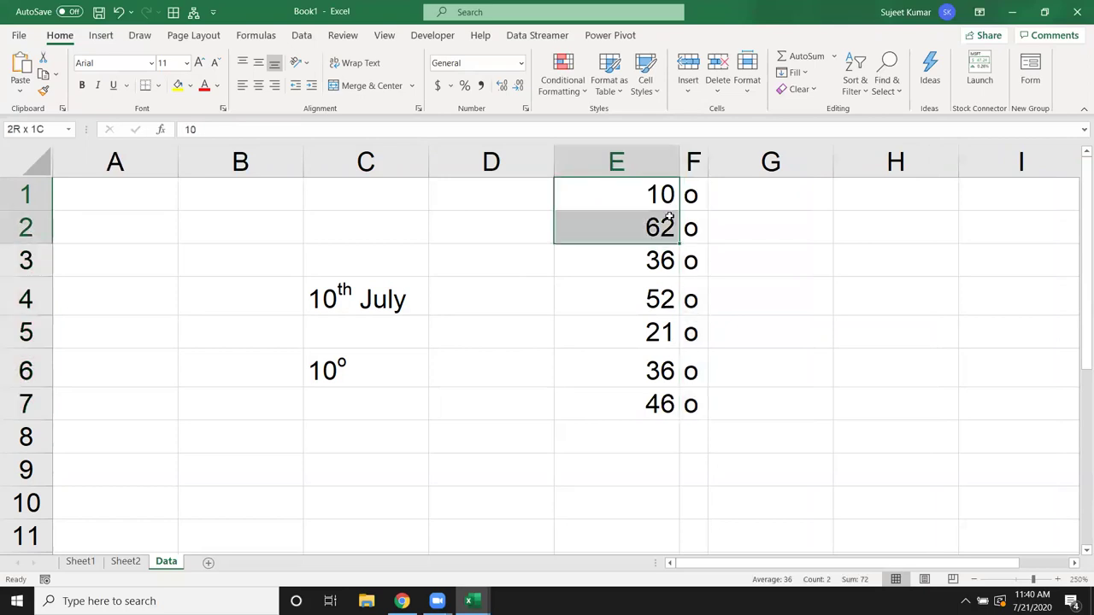
Step: Format the o's in F1:F7 as superscript through Format Cells
{"action": "left_click_drag", "start_coordinate": [615, 197], "coordinate": [694, 256]}
{"action": "left_click", "coordinate": [693, 197]}
{"action": "left_click_drag", "start_coordinate": [693, 196], "coordinate": [690, 402]}
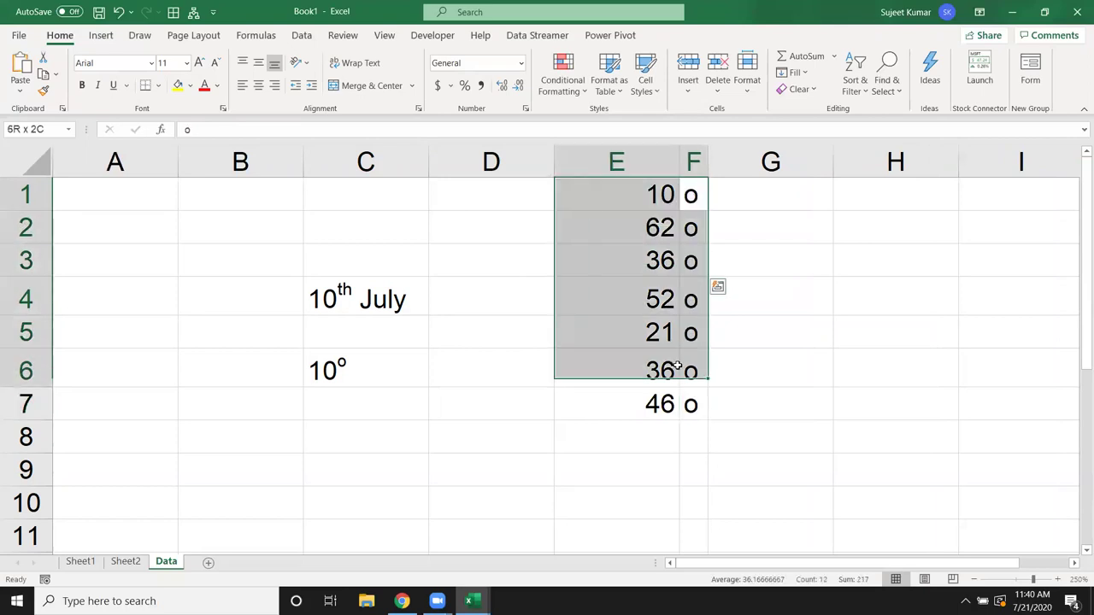
{"action": "right_click", "coordinate": [693, 401]}
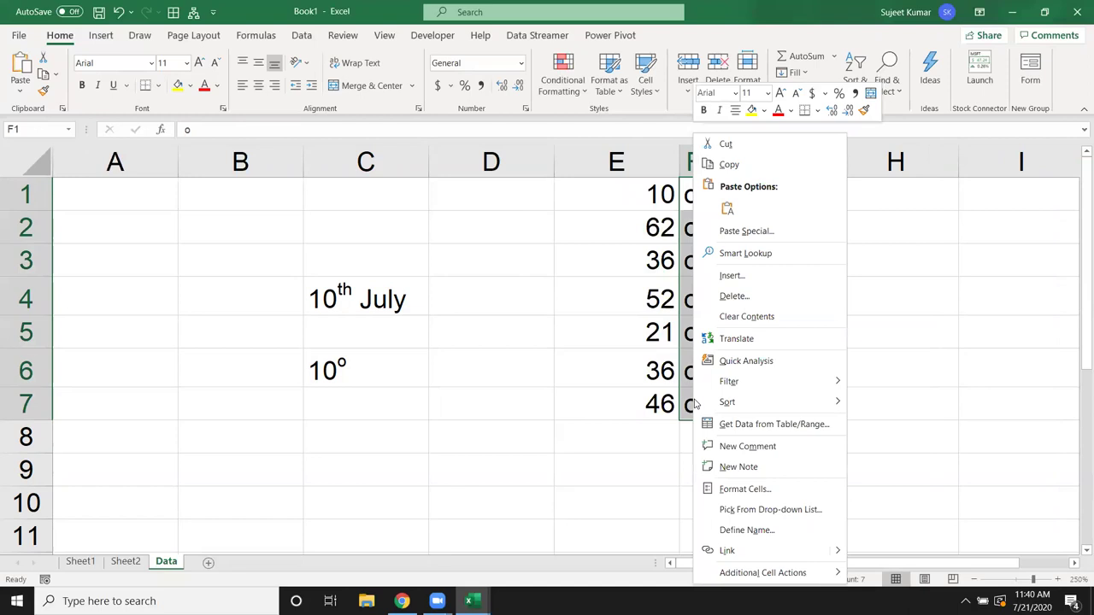
{"action": "left_click", "coordinate": [735, 486]}
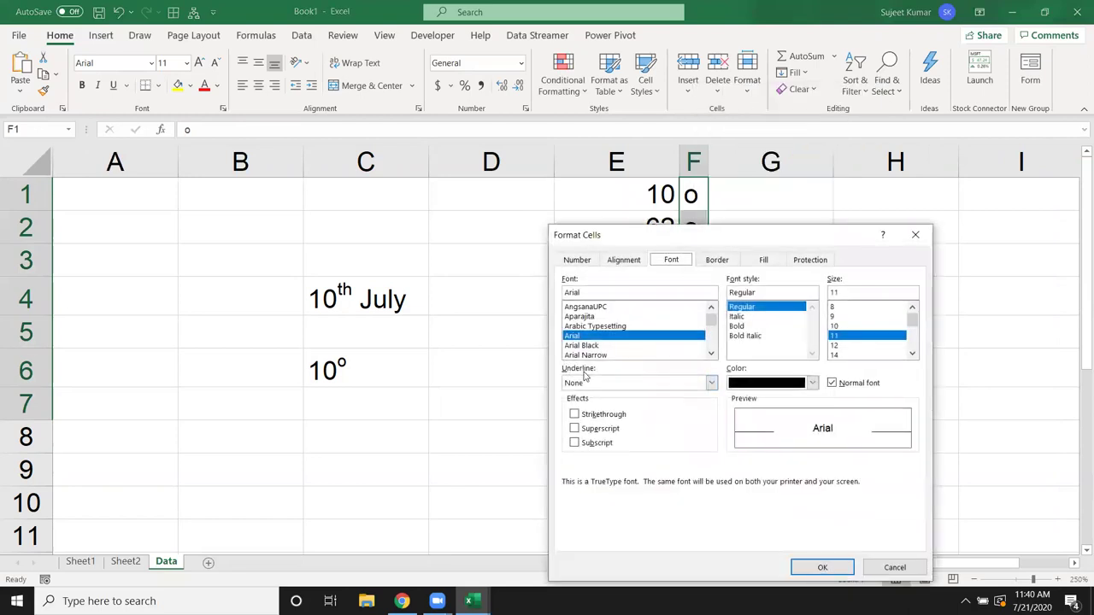
{"action": "left_click", "coordinate": [607, 430]}
{"action": "left_click", "coordinate": [822, 567]}
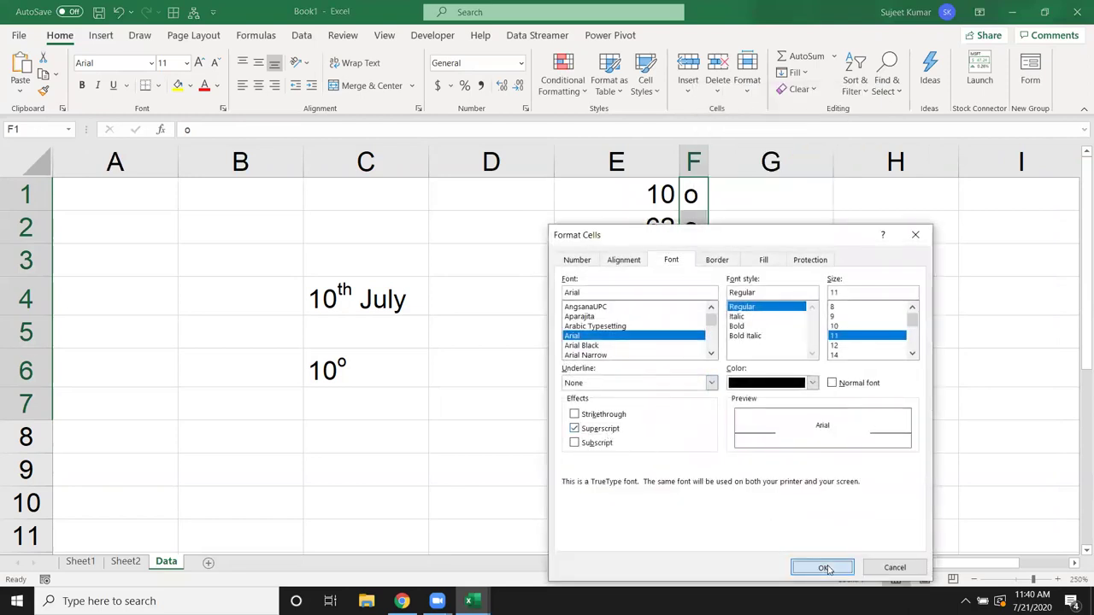
{"action": "left_click", "coordinate": [623, 470]}
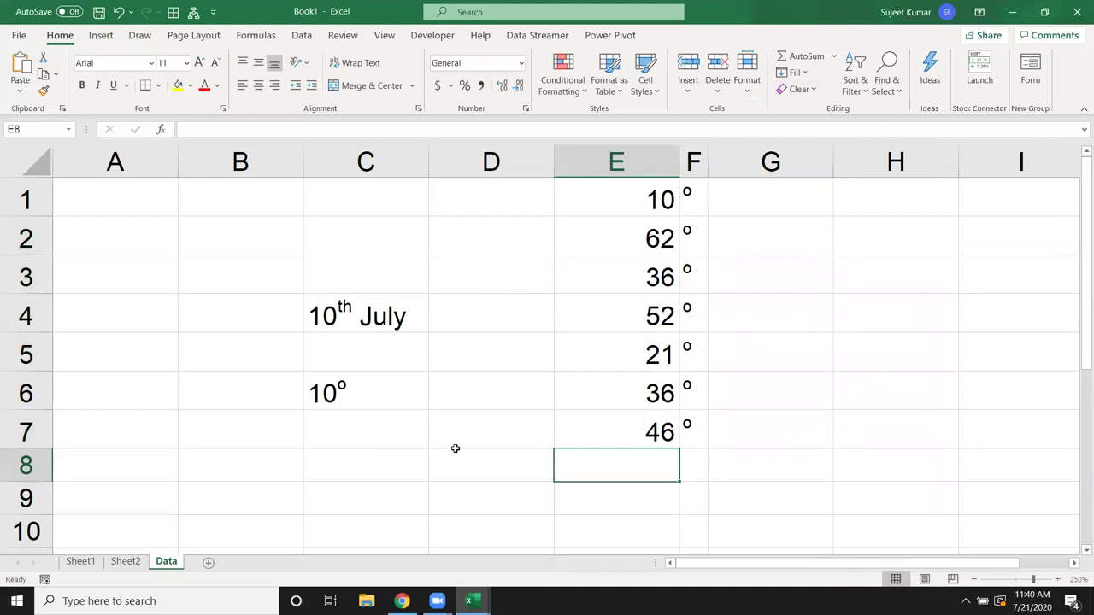
Step: Border E1:F7 with an outline and horizontal lines between rows, leaving out the inner vertical line
{"action": "left_click_drag", "start_coordinate": [634, 424], "coordinate": [695, 207]}
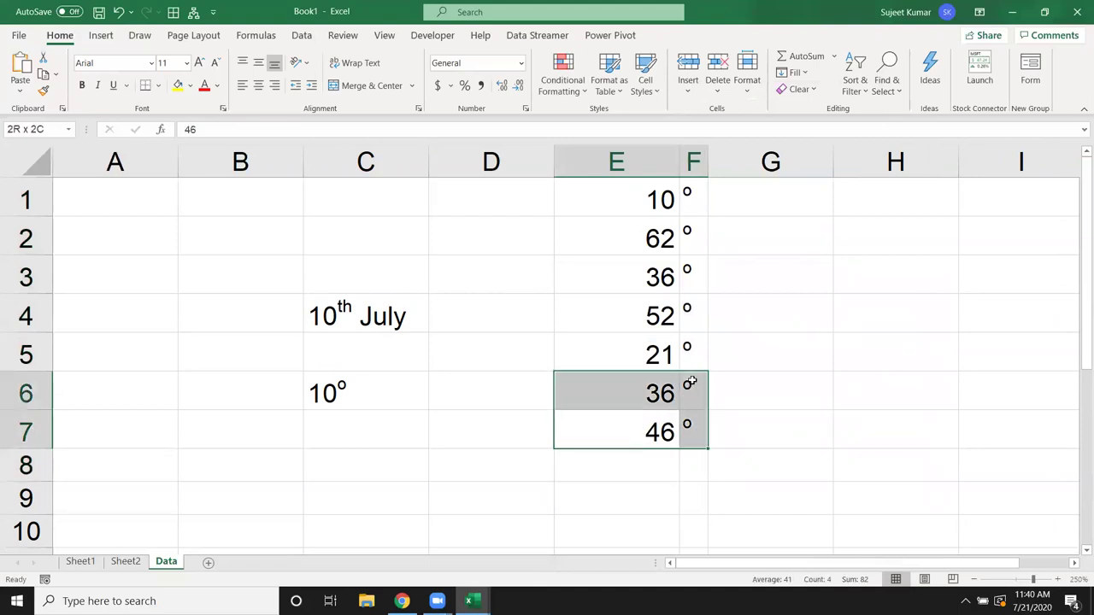
{"action": "right_click", "coordinate": [665, 227]}
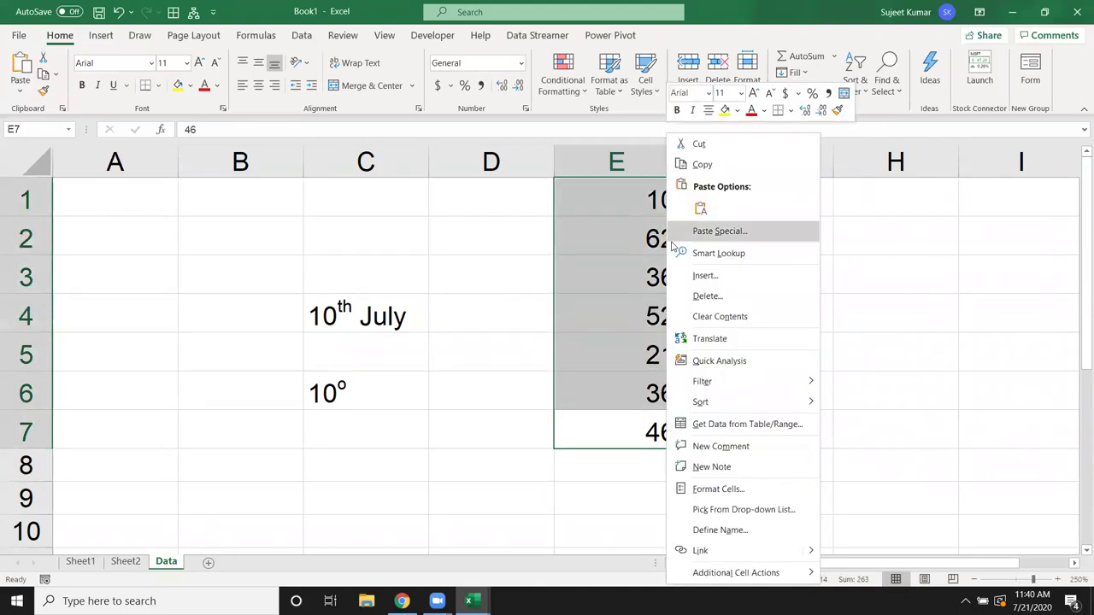
{"action": "left_click", "coordinate": [731, 489]}
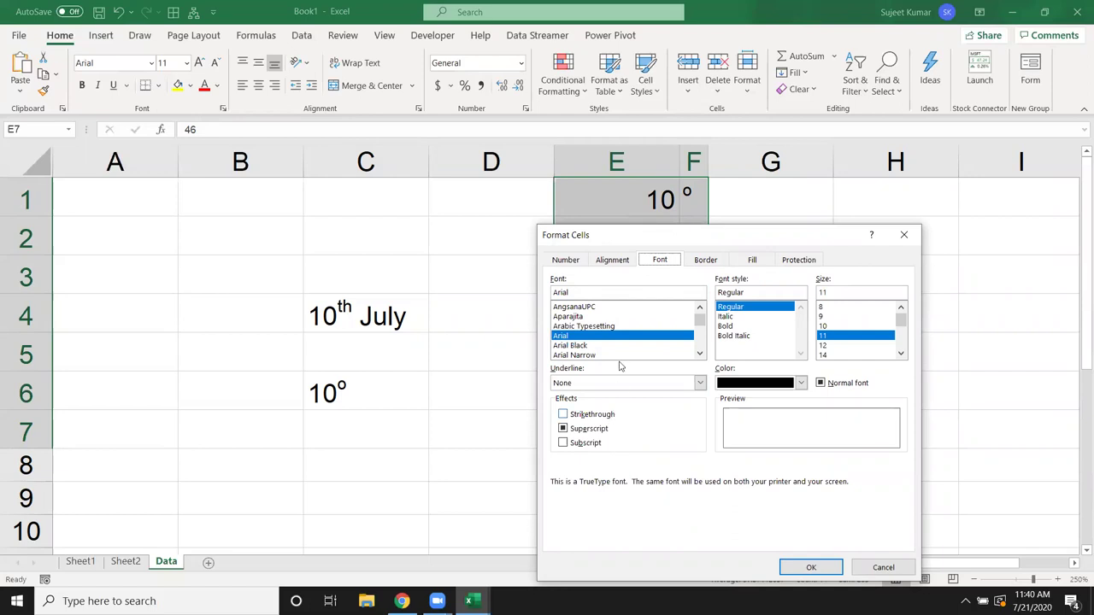
{"action": "left_click", "coordinate": [702, 260]}
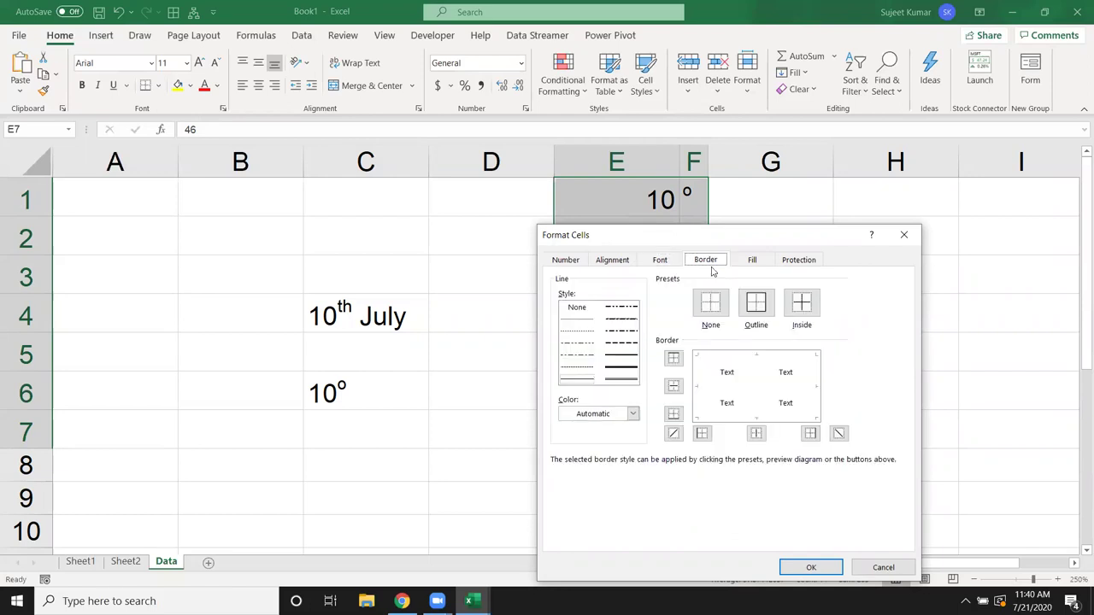
{"action": "left_click", "coordinate": [760, 309]}
{"action": "left_click", "coordinate": [733, 388]}
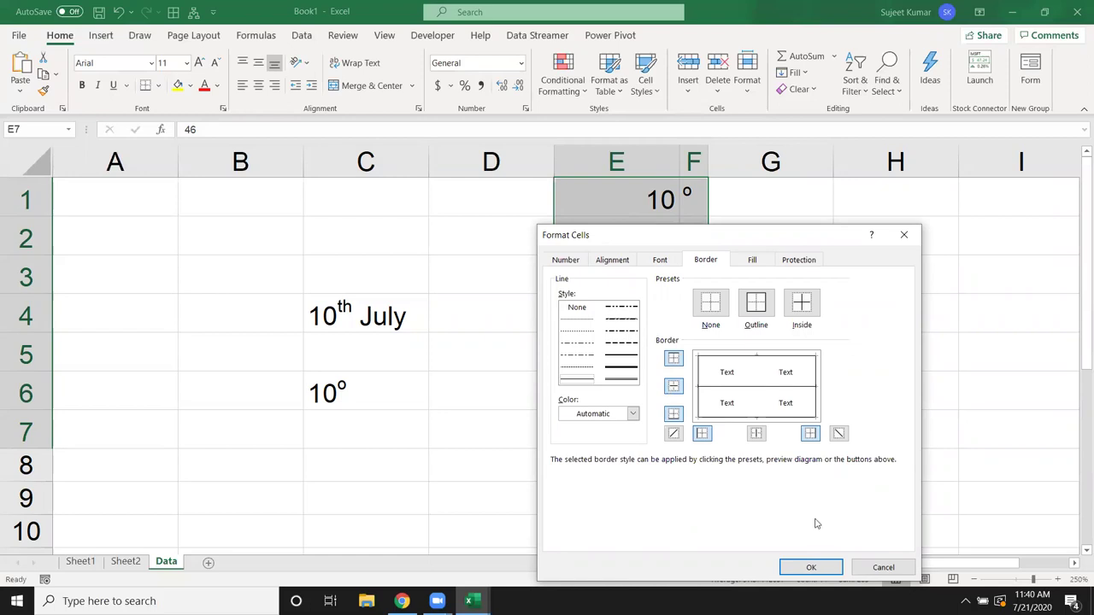
{"action": "left_click", "coordinate": [756, 408]}
{"action": "left_click", "coordinate": [756, 409]}
{"action": "left_click", "coordinate": [756, 409]}
{"action": "left_click", "coordinate": [756, 408]}
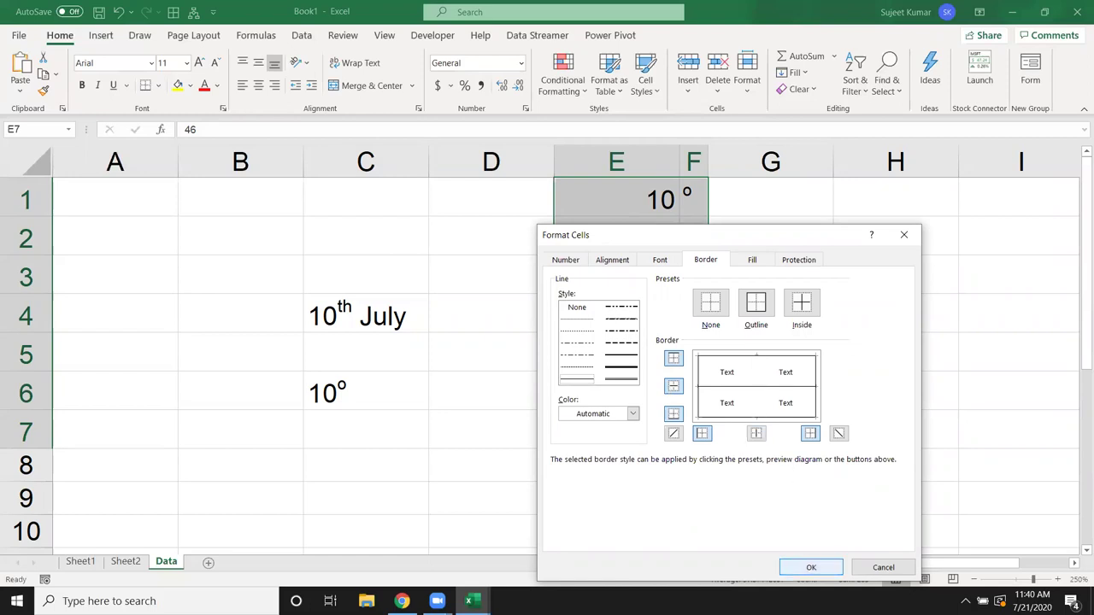
{"action": "left_click", "coordinate": [814, 569]}
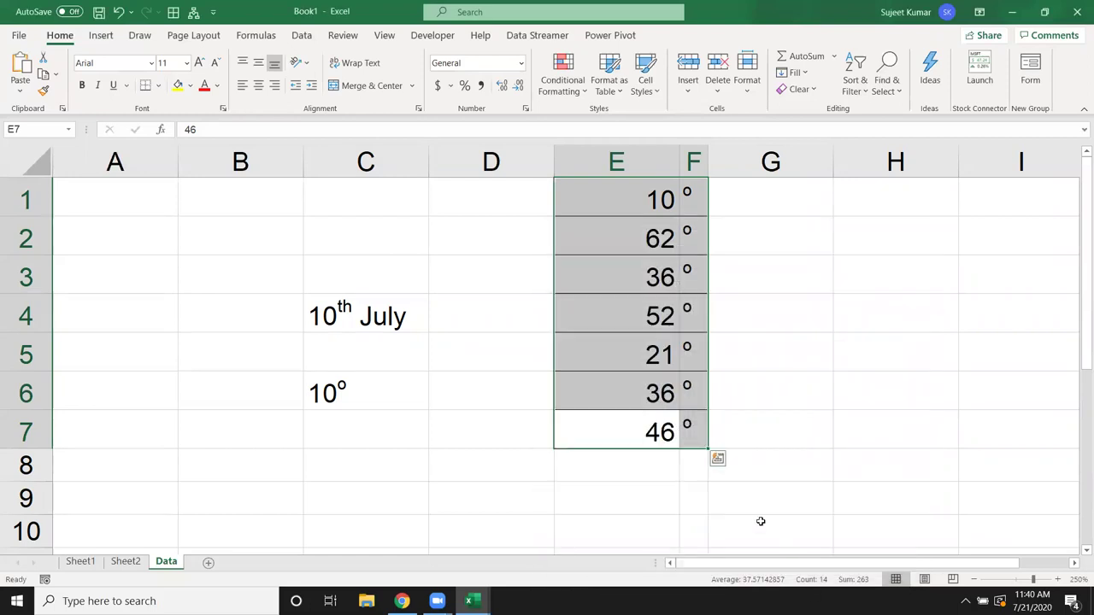
{"action": "left_click", "coordinate": [218, 89]}
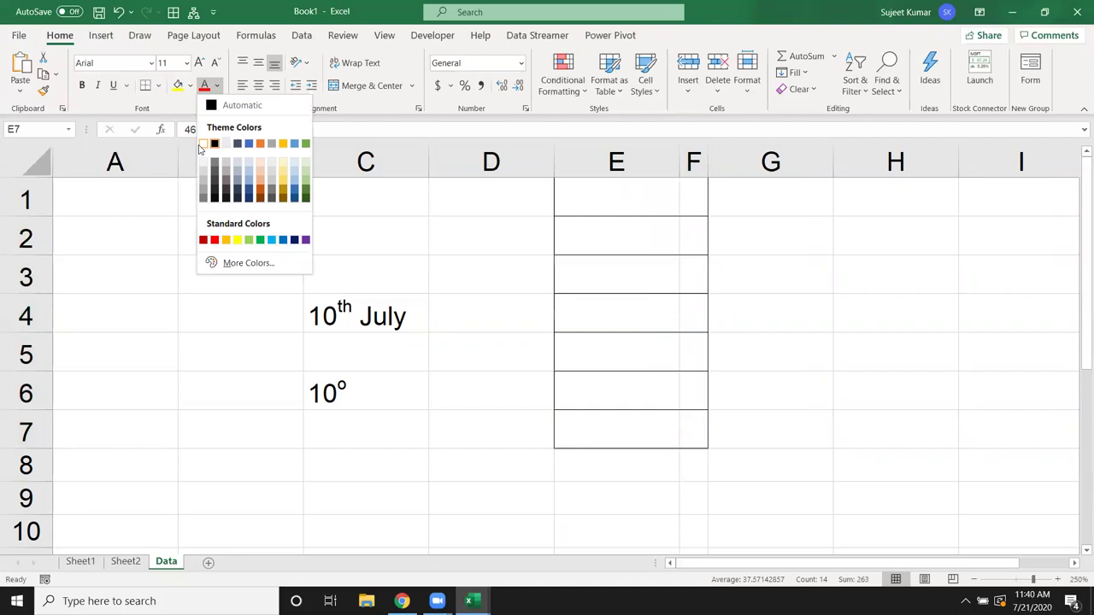
Step: Fill E1:E7 with white and autofit column E to its numbers
{"action": "left_click", "coordinate": [192, 87]}
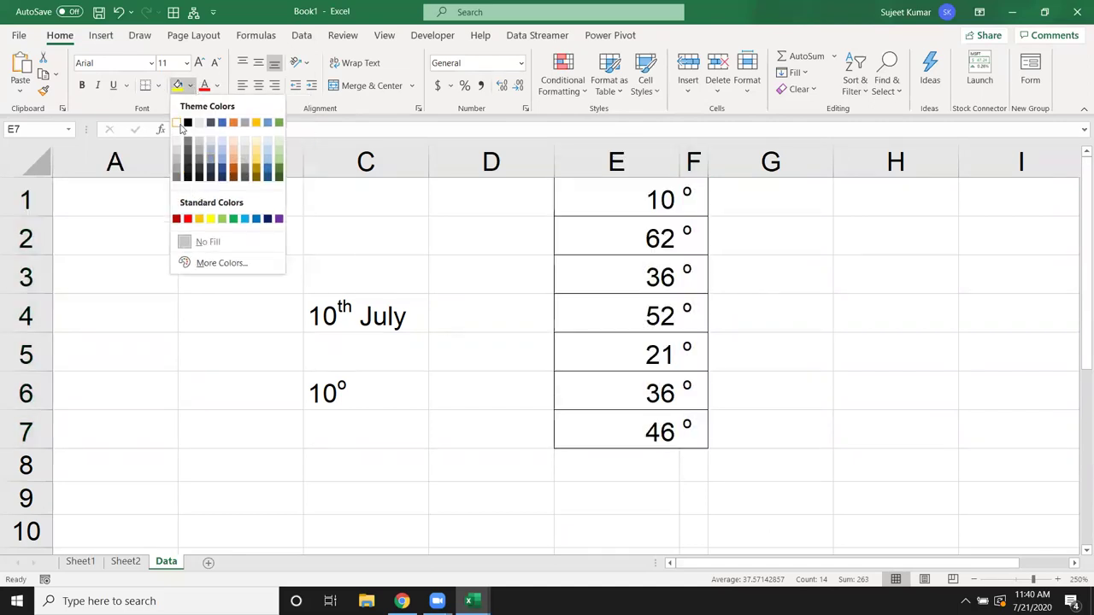
{"action": "left_click", "coordinate": [182, 127]}
{"action": "left_click", "coordinate": [376, 210]}
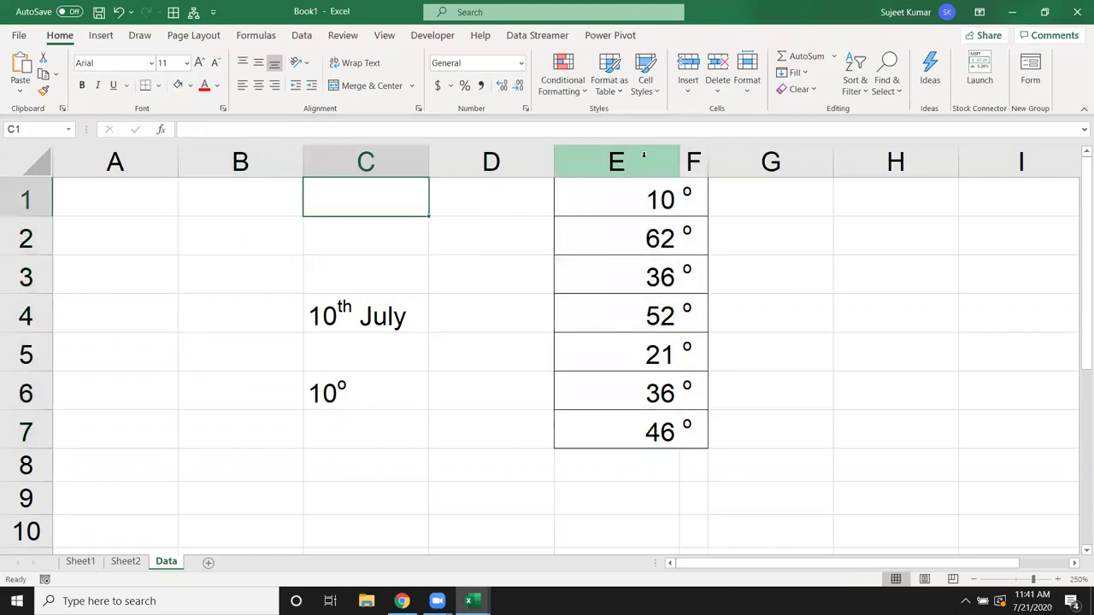
{"action": "double_click", "coordinate": [680, 168]}
{"action": "left_click", "coordinate": [673, 202]}
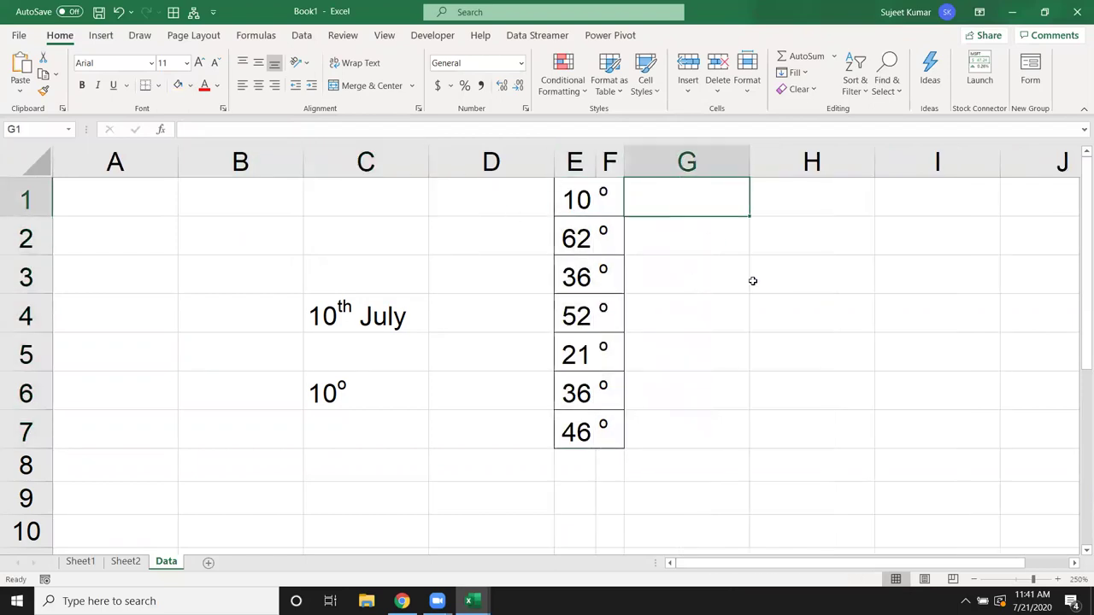
{"action": "scroll", "coordinate": [686, 374], "scroll_direction": "down", "scroll_amount": 1}
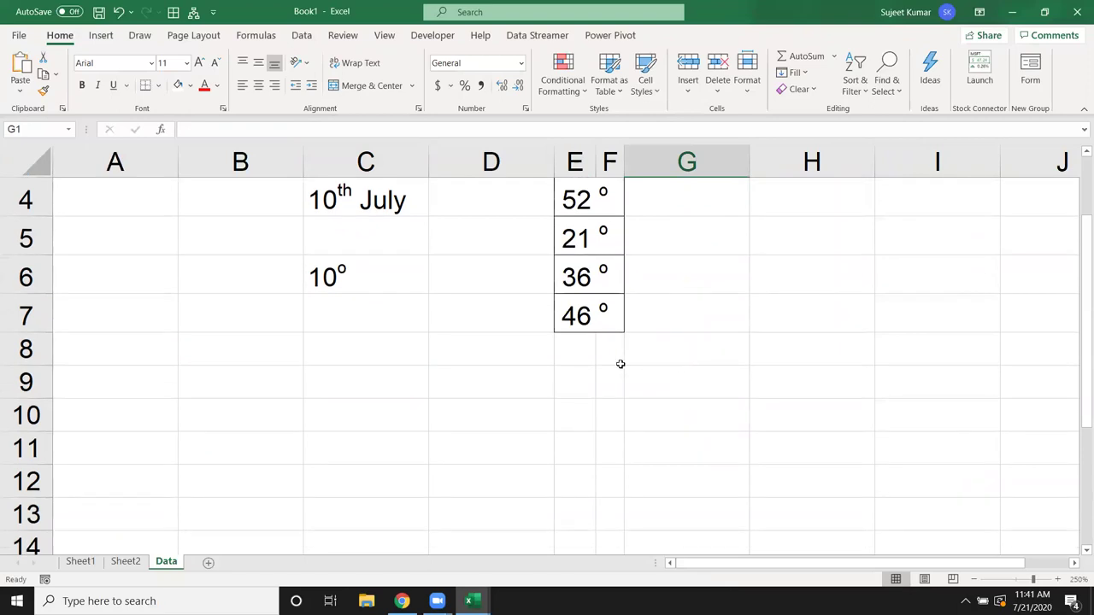
{"action": "left_click", "coordinate": [603, 330]}
{"action": "left_click", "coordinate": [598, 349]}
{"action": "scroll", "coordinate": [598, 349], "scroll_direction": "up", "scroll_amount": 1}
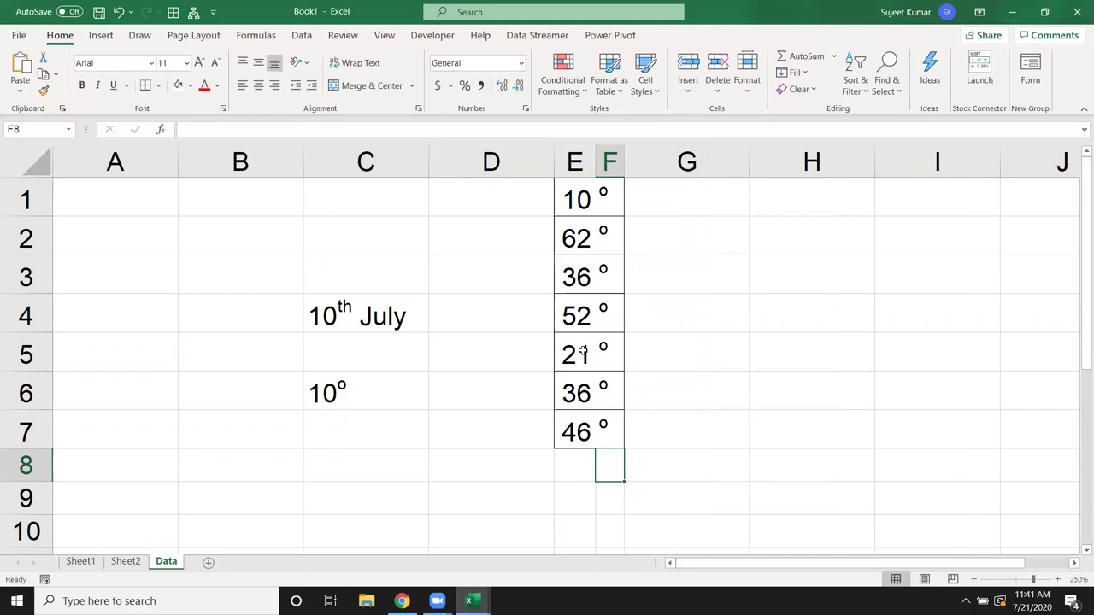
{"action": "scroll", "coordinate": [581, 350], "scroll_direction": "down", "scroll_amount": 2}
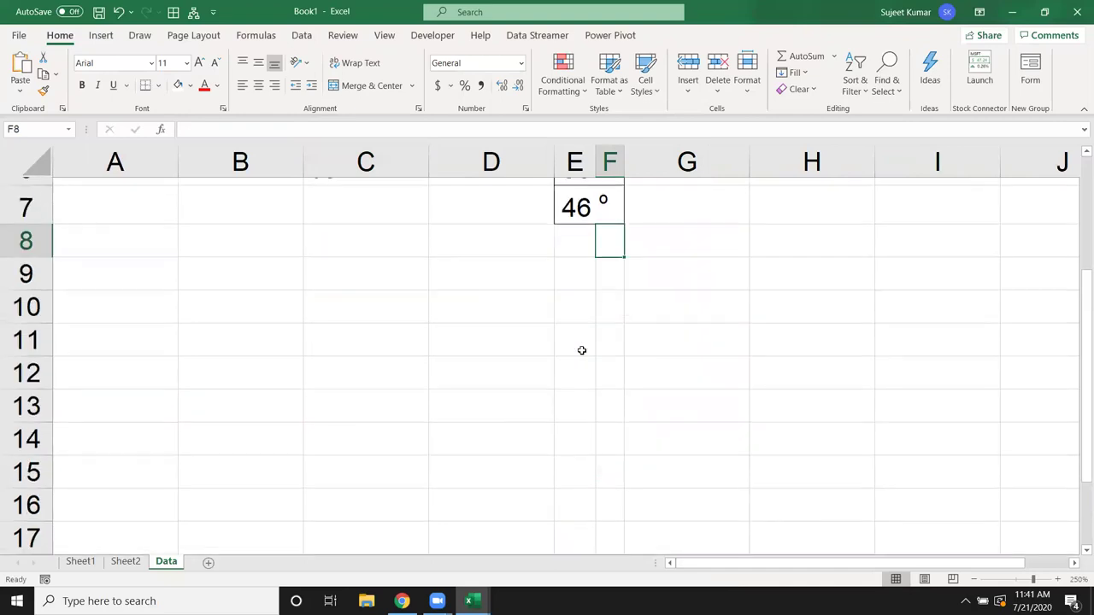
{"action": "scroll", "coordinate": [581, 350], "scroll_direction": "up", "scroll_amount": 2}
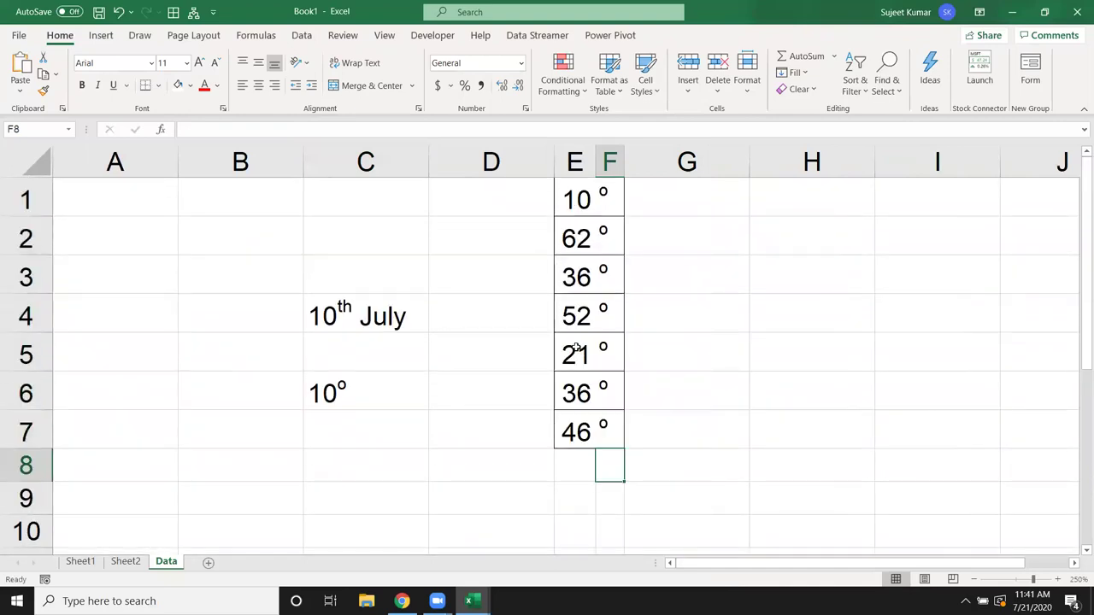
{"action": "left_click", "coordinate": [466, 343]}
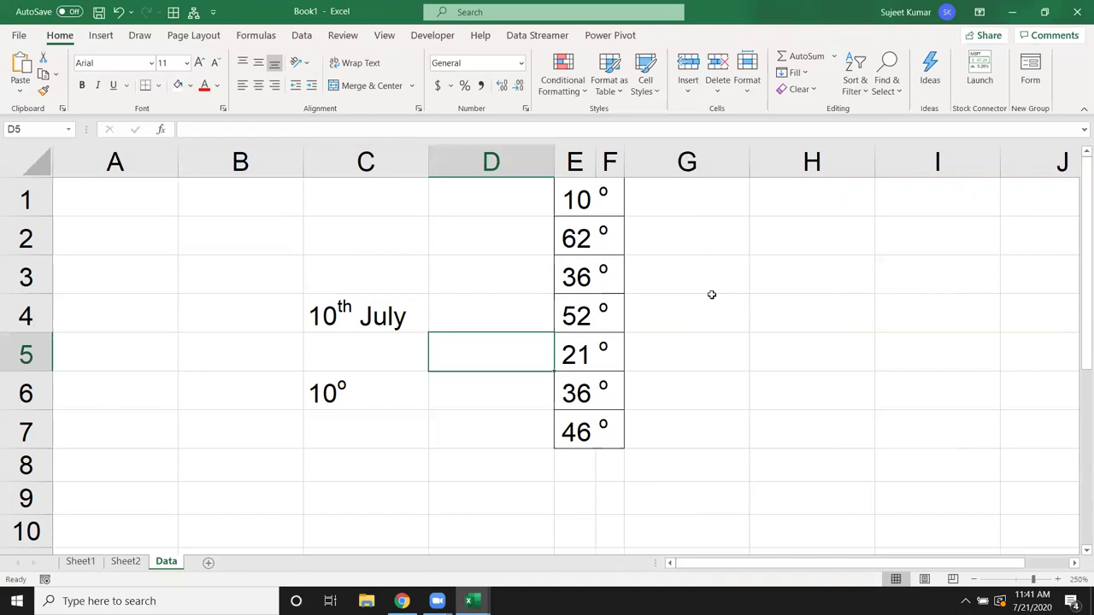
{"action": "left_click", "coordinate": [803, 315]}
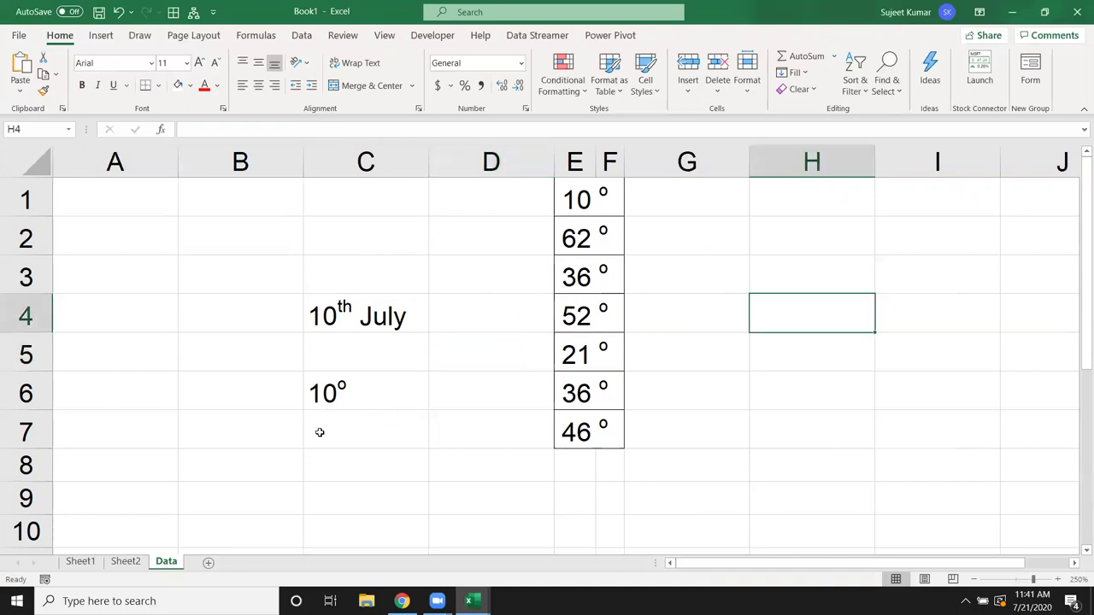
Step: Enter H2O in cell B8
{"action": "left_click", "coordinate": [241, 452]}
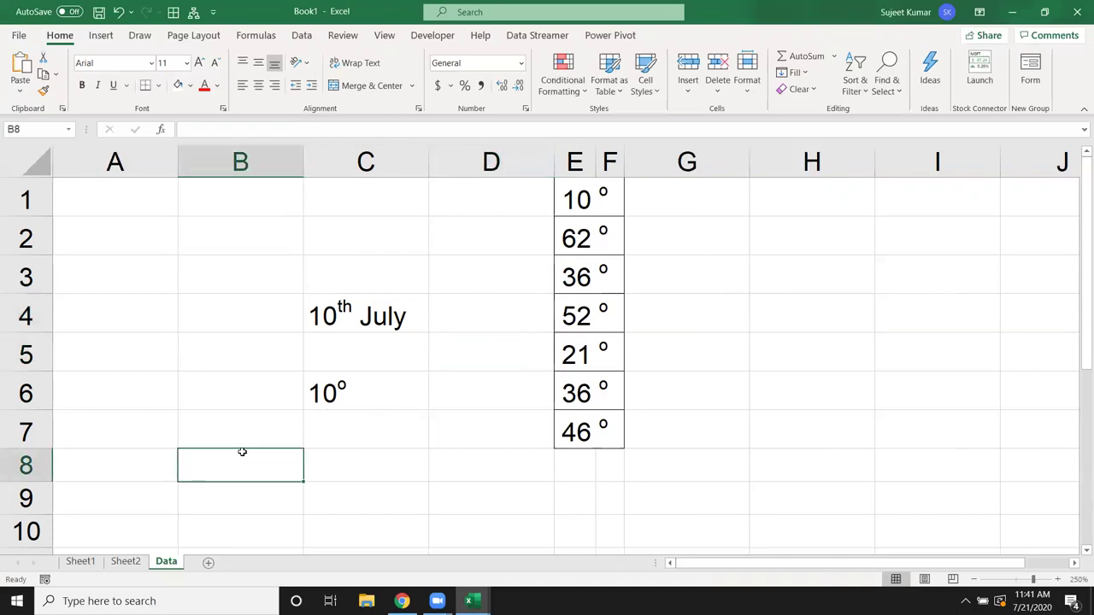
{"action": "type", "text": "H2"}
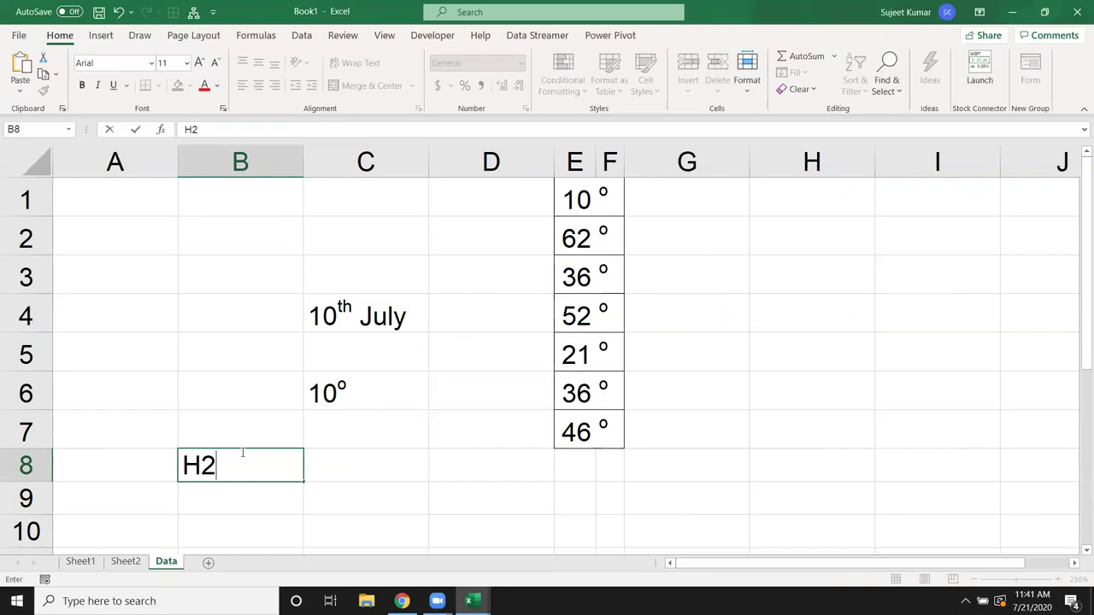
{"action": "type", "text": "O"}
{"action": "key", "text": "Return"}
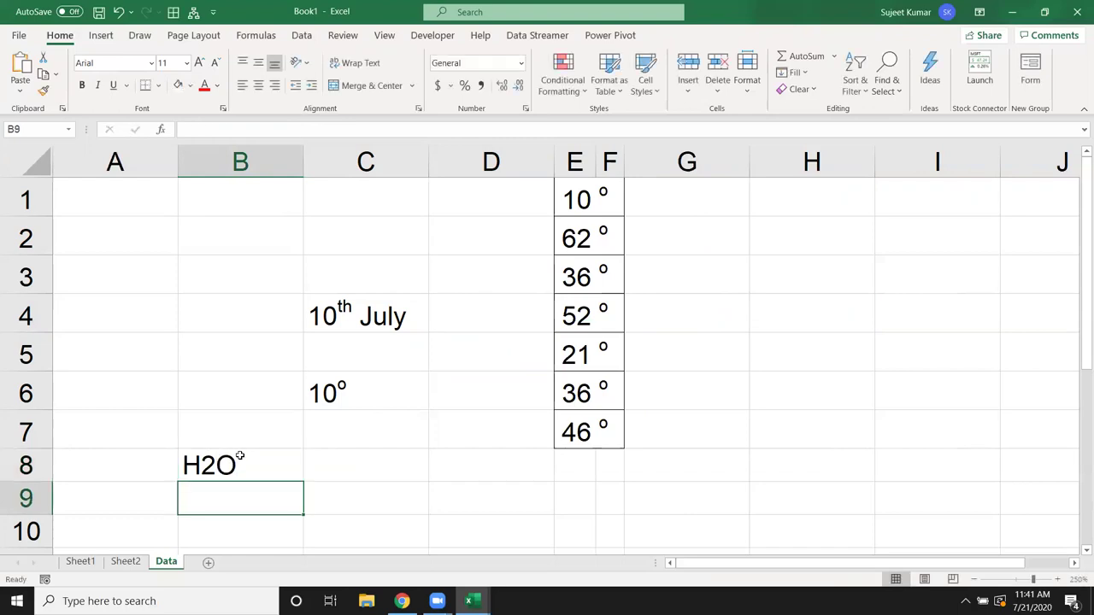
Step: Format the 2 in H2O as superscript via Format Cells
{"action": "left_click", "coordinate": [205, 459]}
{"action": "double_click", "coordinate": [203, 462]}
{"action": "key", "text": "shift+Right"}
{"action": "right_click", "coordinate": [212, 462]}
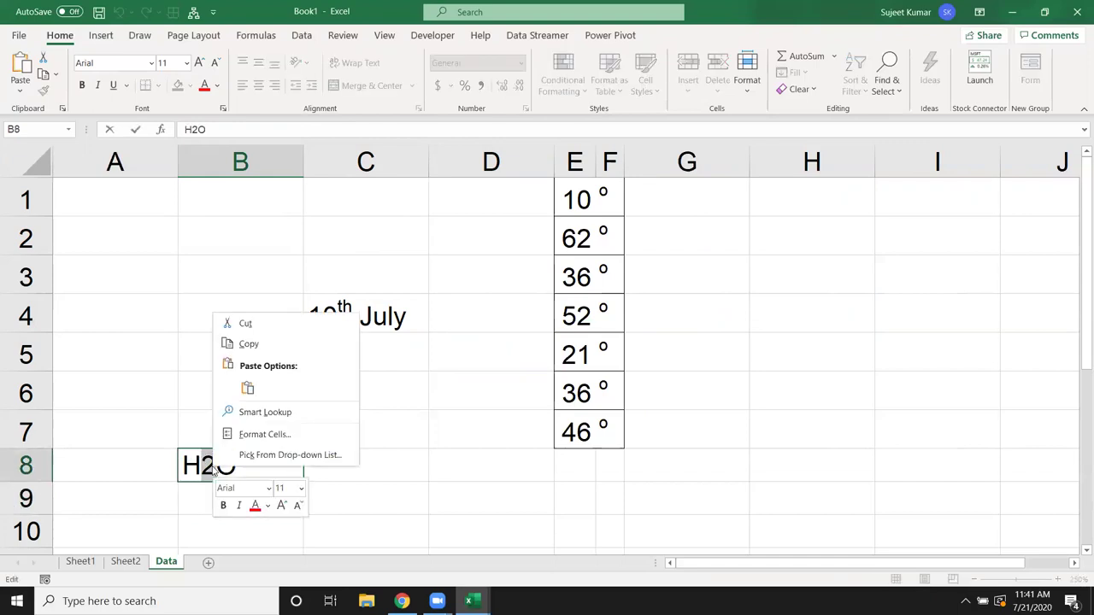
{"action": "left_click", "coordinate": [236, 434]}
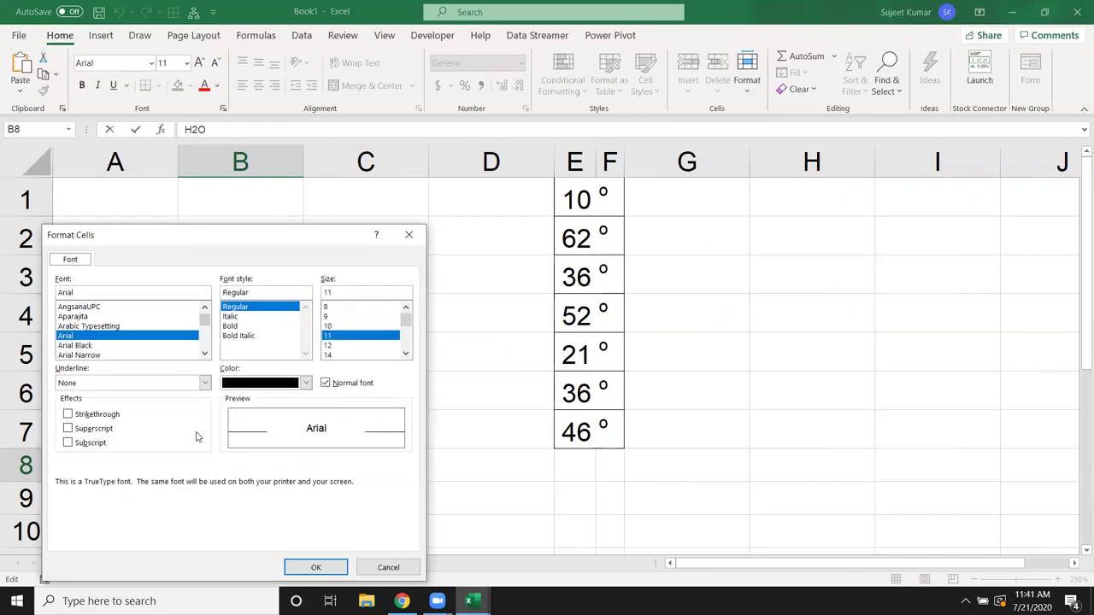
{"action": "left_click", "coordinate": [100, 429]}
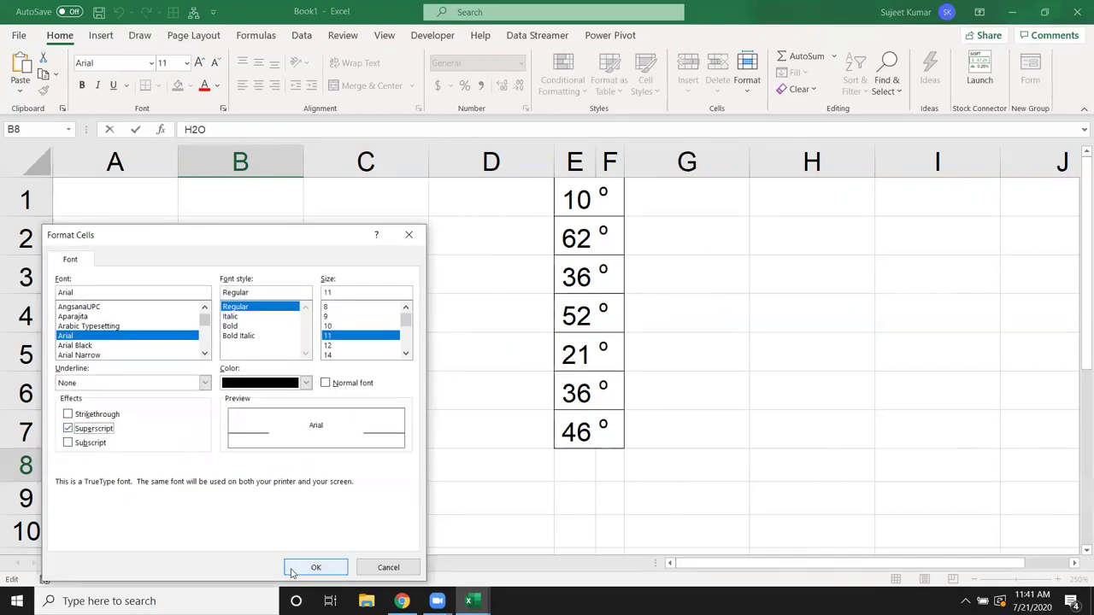
{"action": "left_click", "coordinate": [295, 568]}
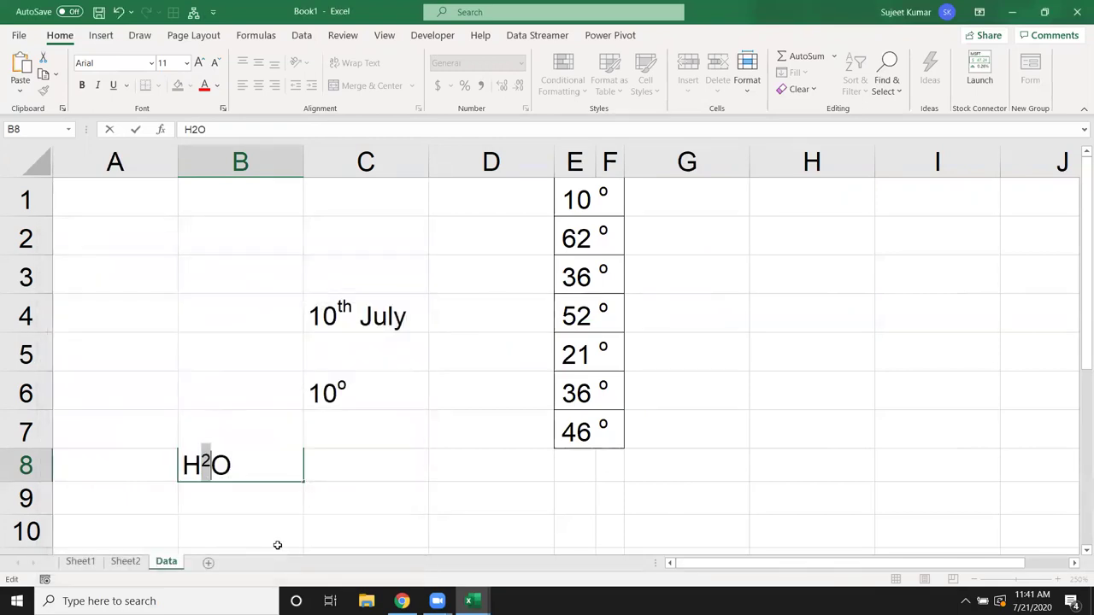
Step: Switch the 2 to subscript so B8 reads H₂O
{"action": "right_click", "coordinate": [207, 460]}
{"action": "left_click", "coordinate": [222, 432]}
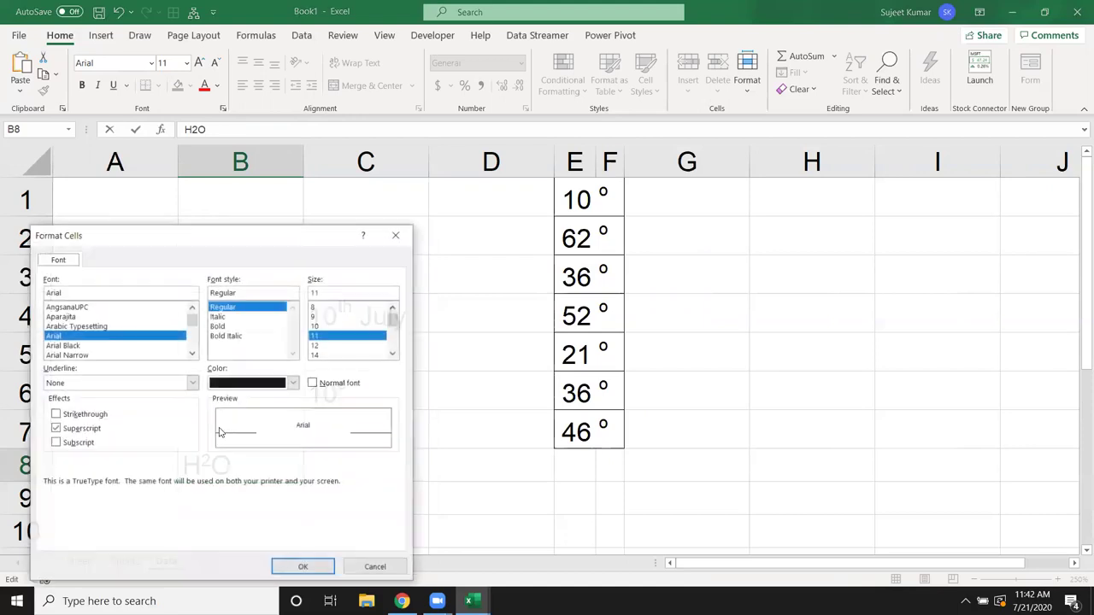
{"action": "left_click", "coordinate": [77, 443]}
{"action": "left_click", "coordinate": [81, 428]}
{"action": "left_click", "coordinate": [81, 441]}
{"action": "left_click", "coordinate": [311, 570]}
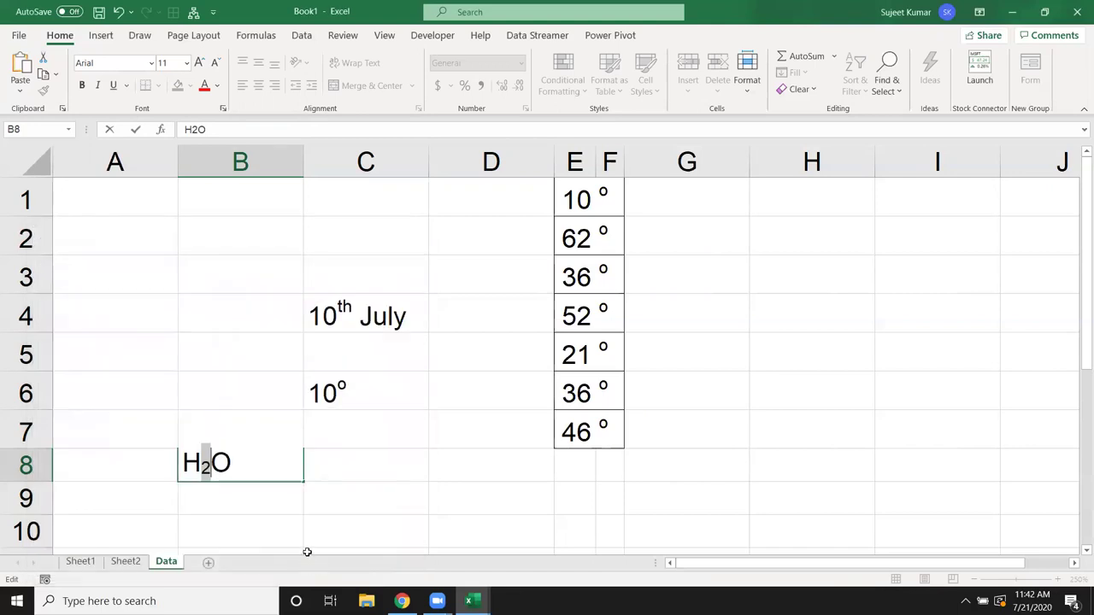
{"action": "left_click", "coordinate": [312, 497]}
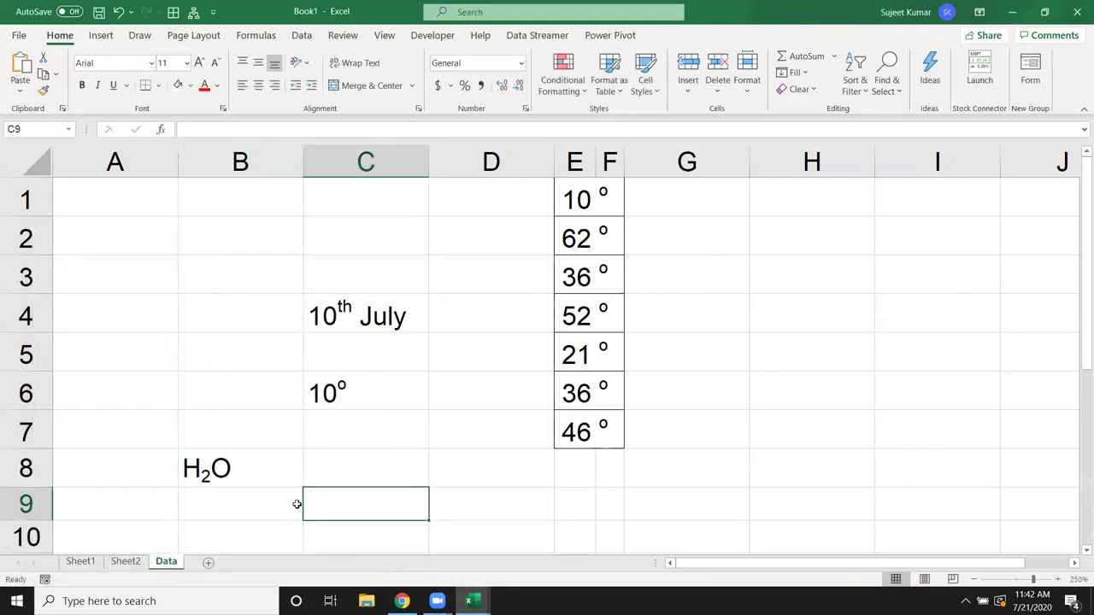
Step: Add a new sheet and enter 85, 36 and 52 in D1:D3
{"action": "left_click", "coordinate": [206, 563]}
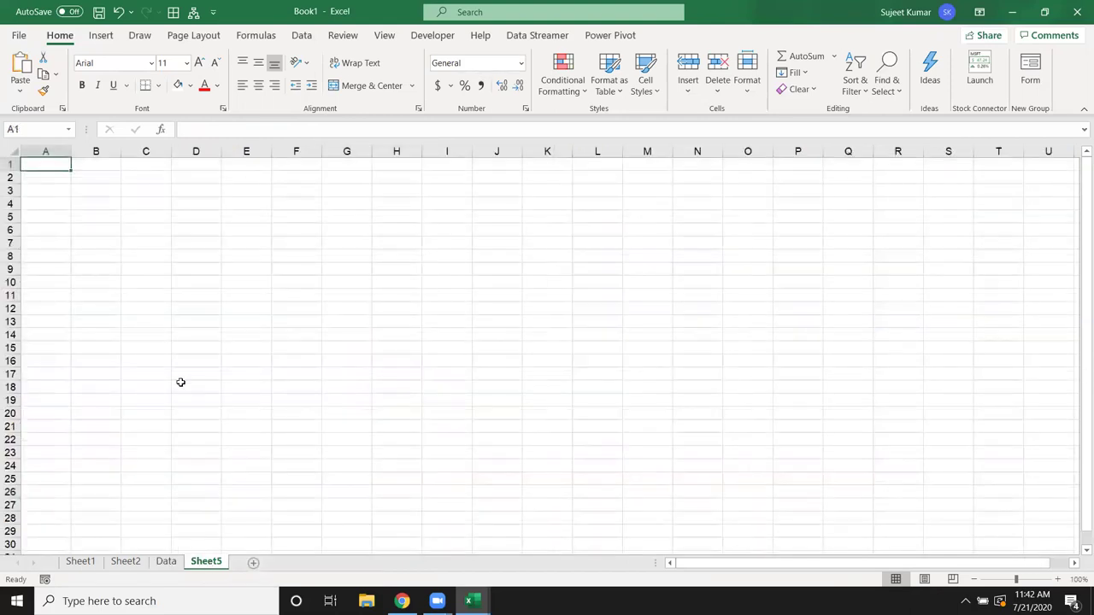
{"action": "left_click", "coordinate": [191, 166]}
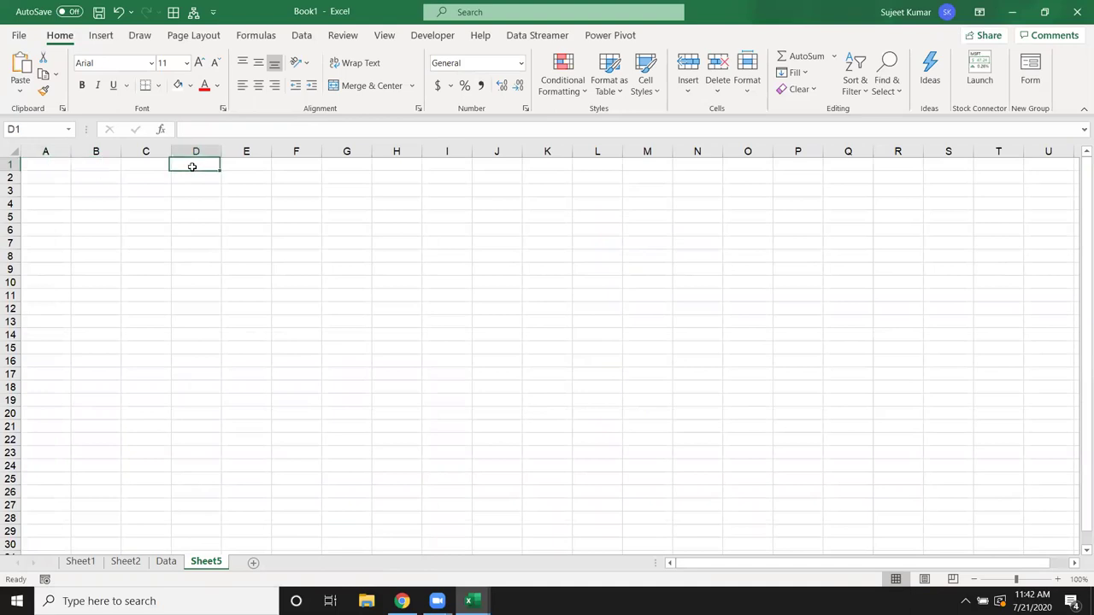
{"action": "type", "text": "85"}
{"action": "key", "text": "Escape"}
{"action": "type", "text": "85"}
{"action": "key", "text": "Return"}
{"action": "type", "text": "36"}
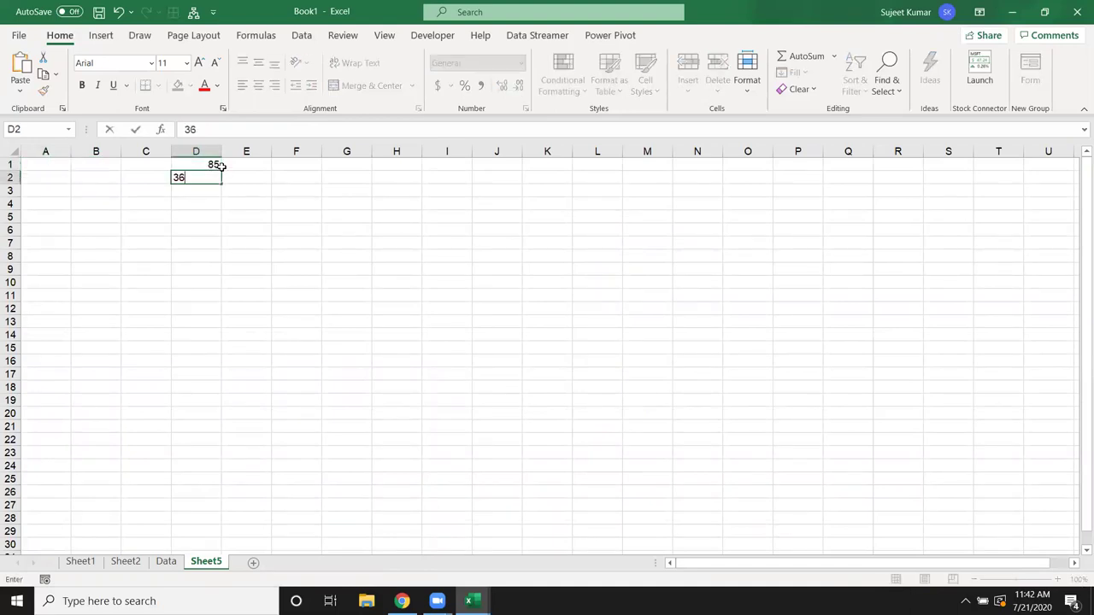
{"action": "key", "text": "Return"}
{"action": "type", "text": "52"}
{"action": "key", "text": "Return"}
Step: Continue the list with 65, 25, 45, 75 and 62 in D4:D8
{"action": "type", "text": "4598"}
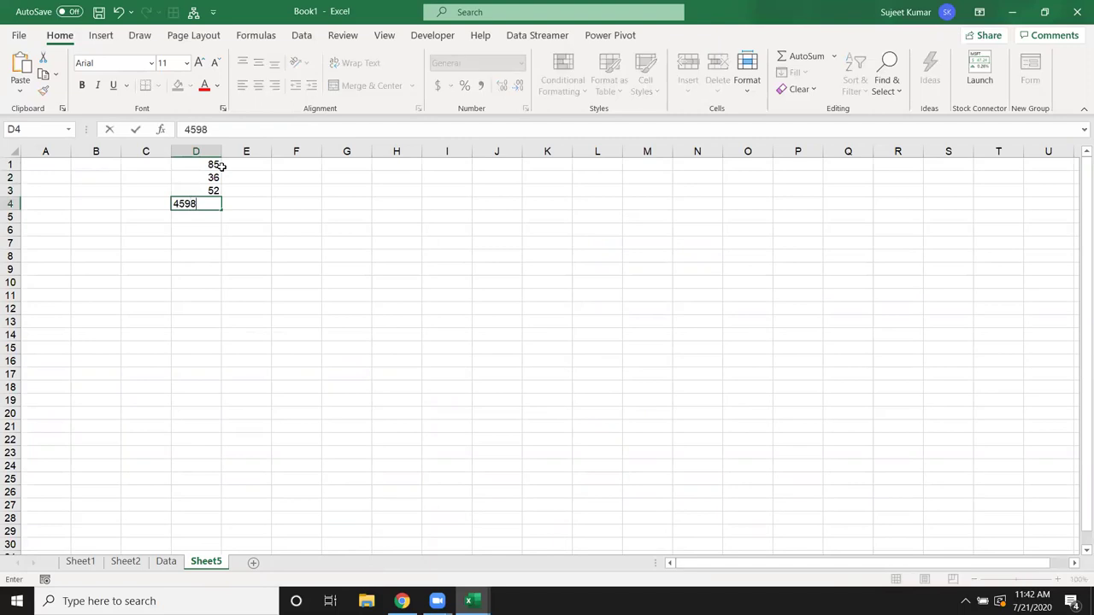
{"action": "key", "text": "Escape"}
{"action": "type", "text": "65"}
{"action": "key", "text": "Return"}
{"action": "type", "text": "25"}
{"action": "key", "text": "Return"}
{"action": "type", "text": "45"}
{"action": "key", "text": "BackSpace"}
{"action": "key", "text": "Return"}
{"action": "type", "text": "75"}
{"action": "key", "text": "Return"}
{"action": "type", "text": "624"}
{"action": "key", "text": "Return"}
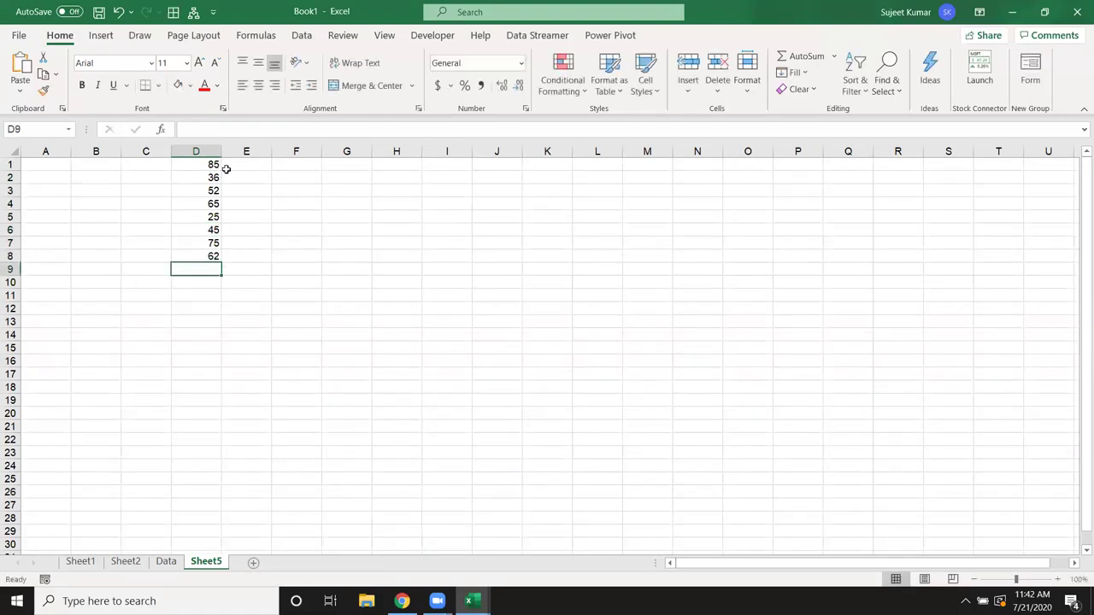
Step: Autofit column D to its numbers, then widen it slightly
{"action": "double_click", "coordinate": [221, 152]}
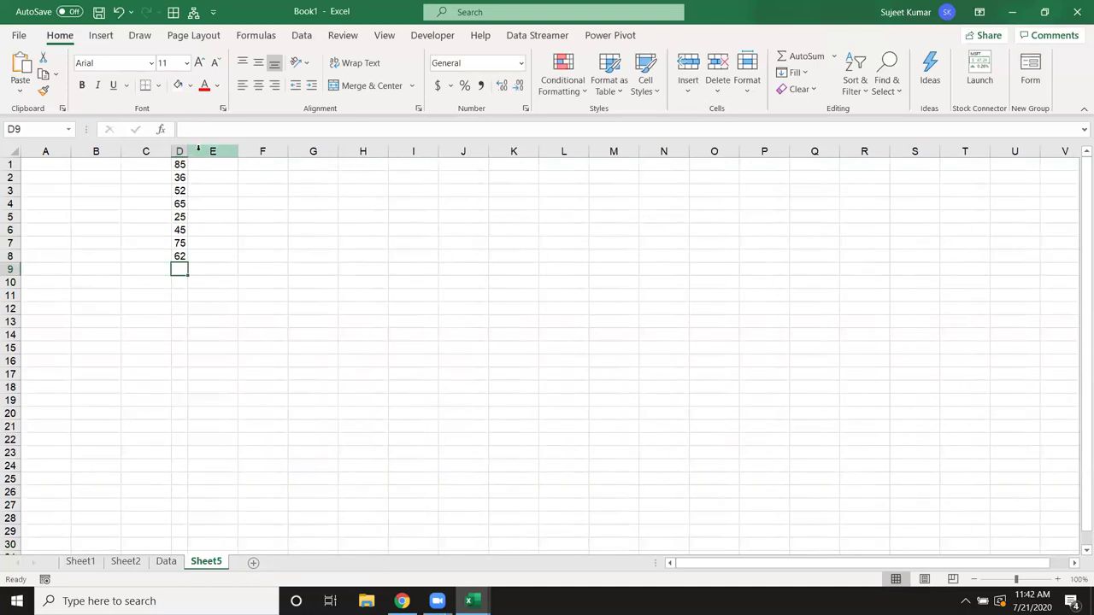
{"action": "left_click_drag", "start_coordinate": [188, 151], "coordinate": [196, 151]}
{"action": "scroll", "coordinate": [403, 303], "scroll_direction": "up", "scroll_amount": 9, "text": "ctrl"}
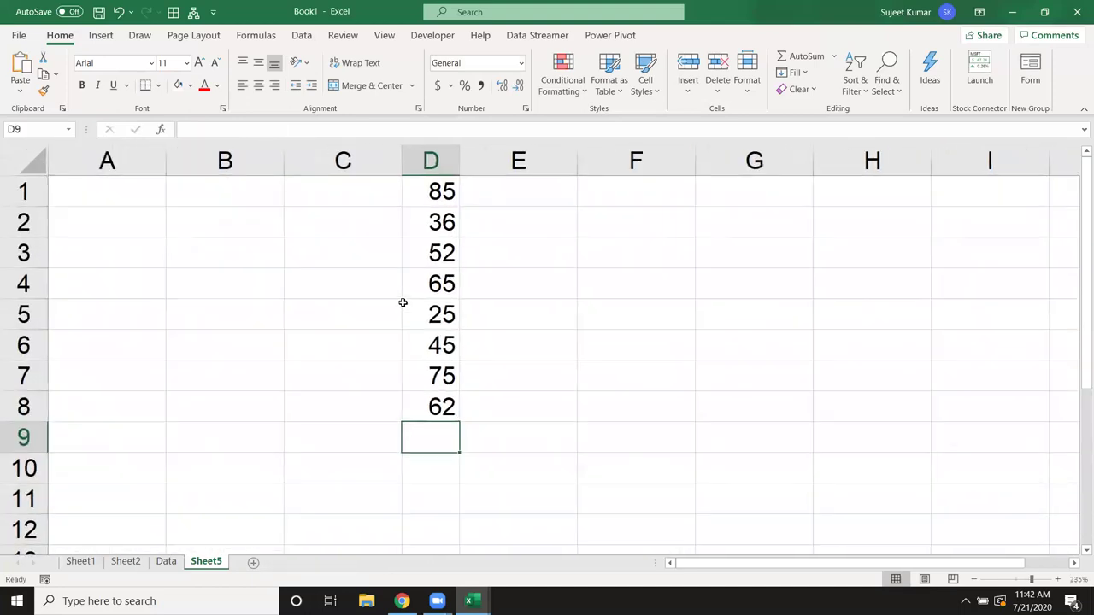
{"action": "left_click", "coordinate": [513, 285]}
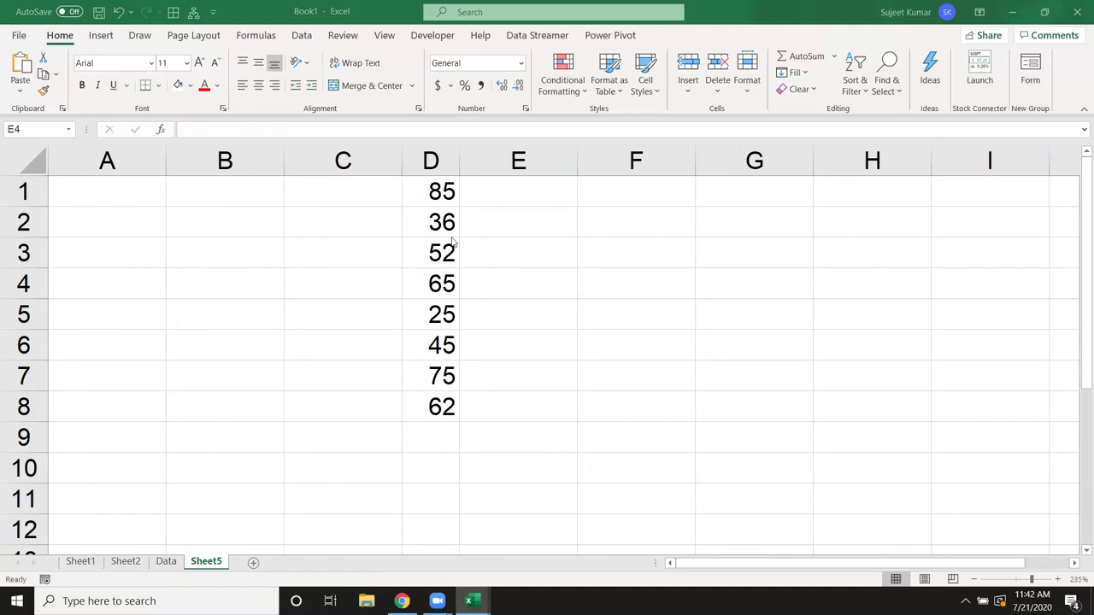
{"action": "left_click_drag", "start_coordinate": [406, 241], "coordinate": [446, 261]}
{"action": "left_click_drag", "start_coordinate": [455, 238], "coordinate": [411, 261]}
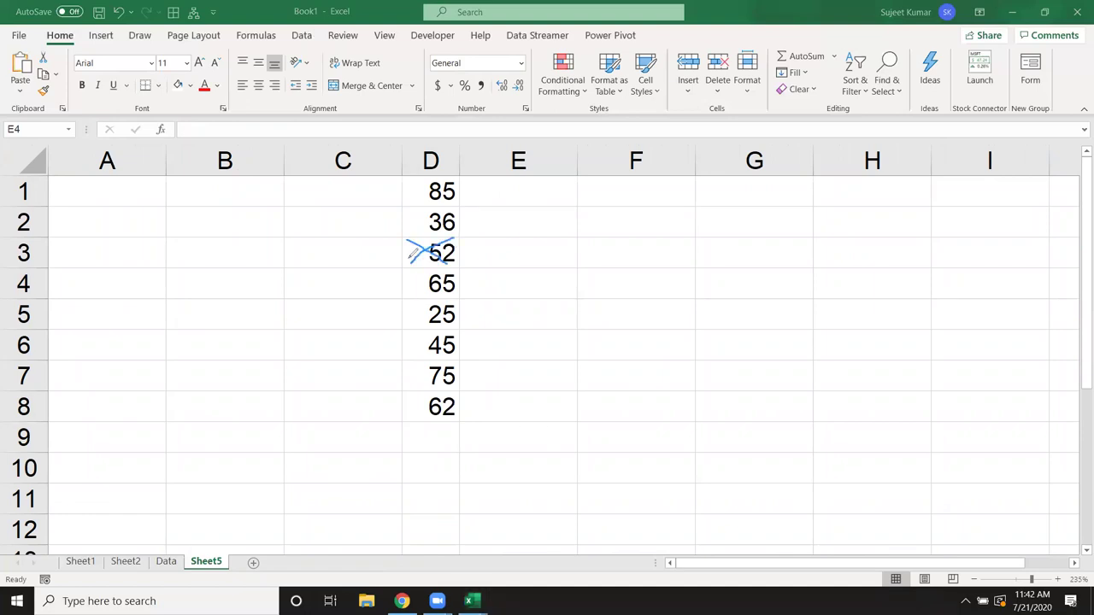
Step: Apply strikethrough to the 25 in D5 via Format Cells, then undo it with Ctrl+Z
{"action": "left_click", "coordinate": [448, 321]}
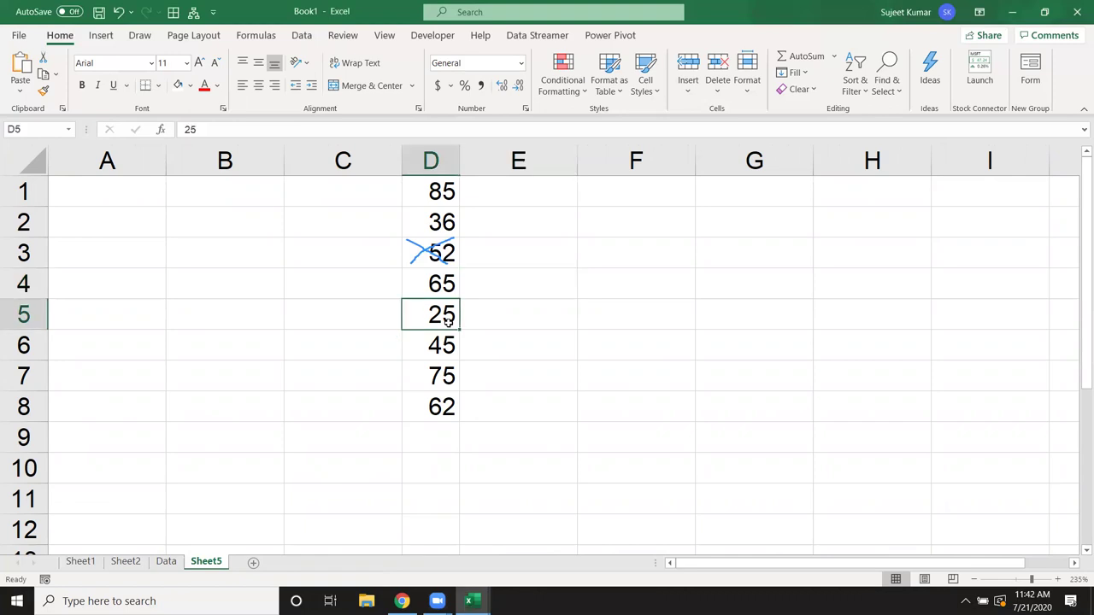
{"action": "right_click", "coordinate": [450, 321]}
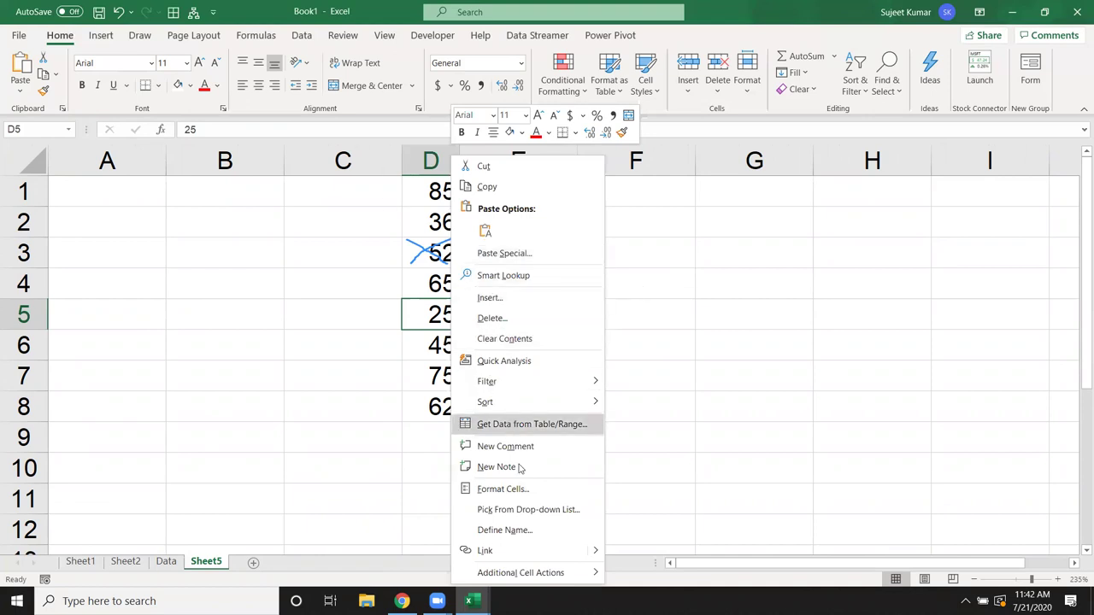
{"action": "left_click", "coordinate": [511, 491]}
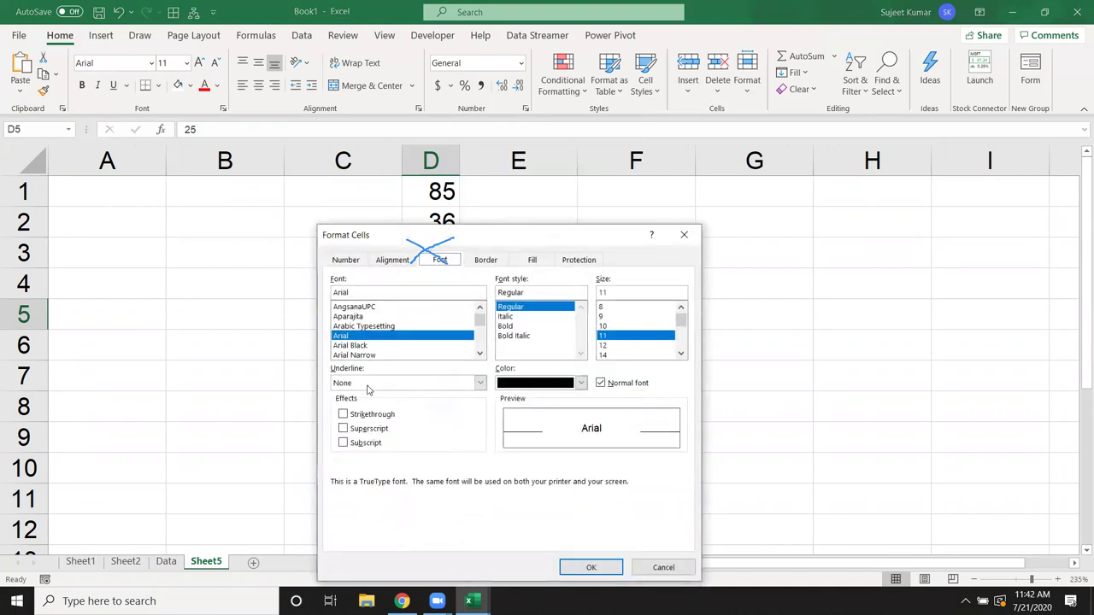
{"action": "left_click", "coordinate": [344, 429]}
{"action": "left_click", "coordinate": [343, 416]}
{"action": "left_click", "coordinate": [591, 567]}
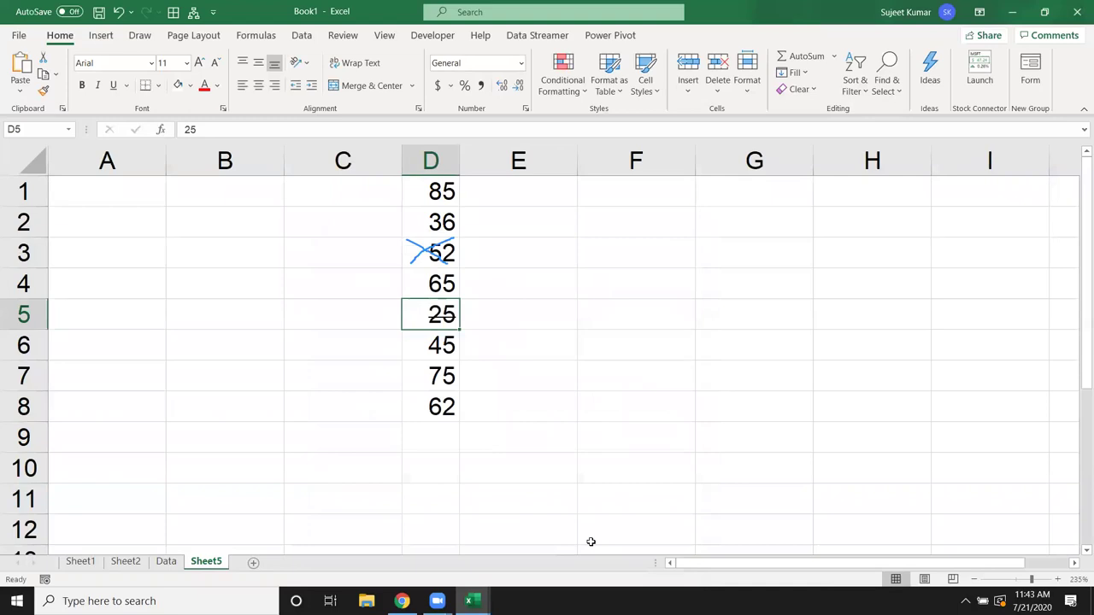
{"action": "key", "text": "ctrl+z"}
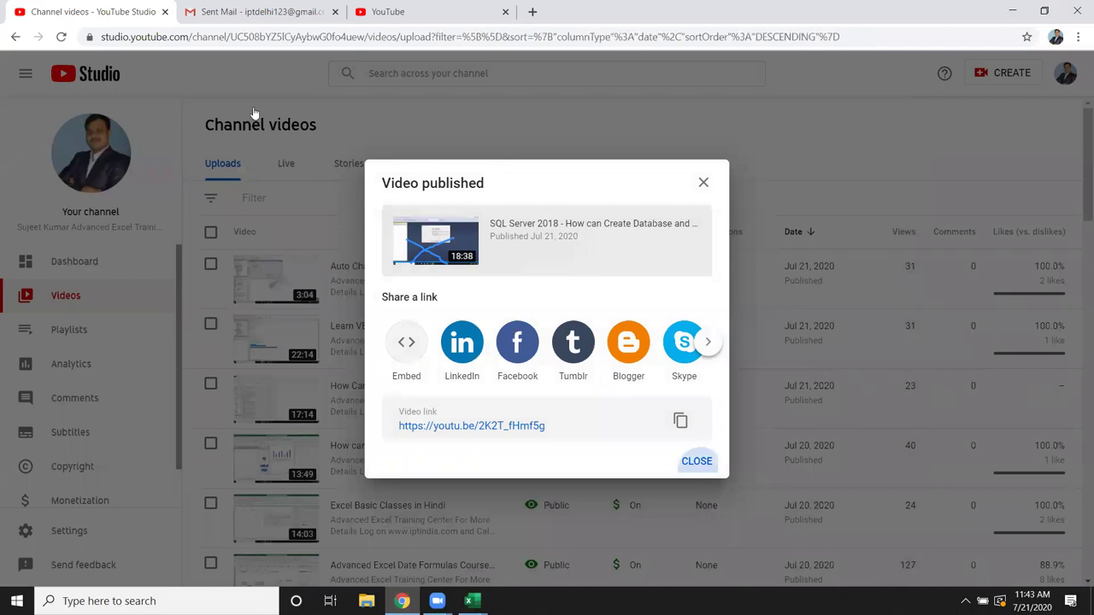
Step: Dismiss the YouTube notice, open the sent chart email and select its Google Groups footer
{"action": "left_click", "coordinate": [696, 460]}
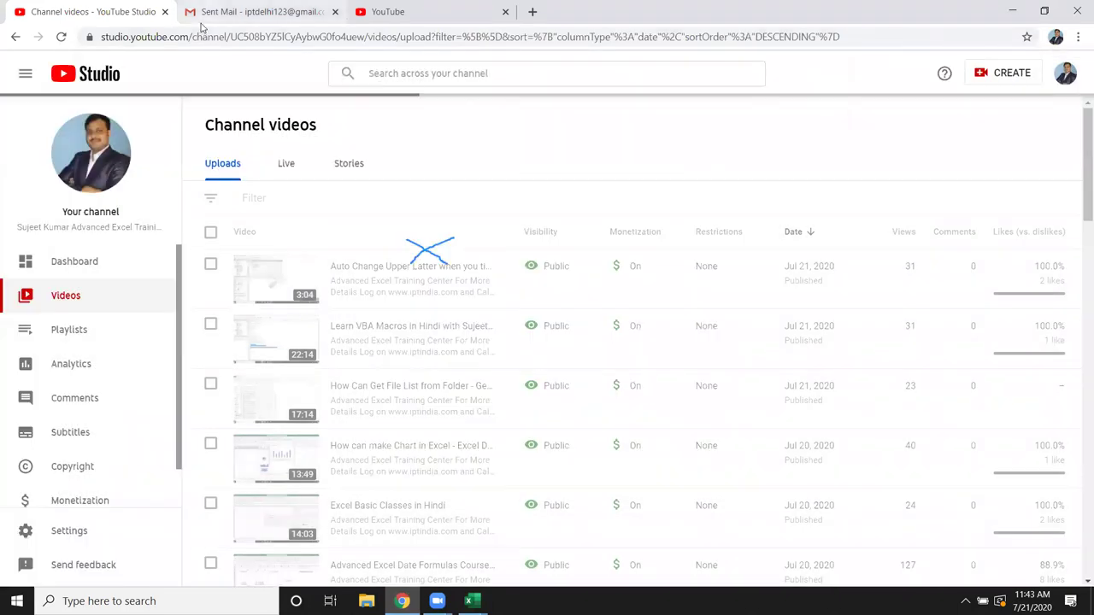
{"action": "left_click", "coordinate": [202, 22]}
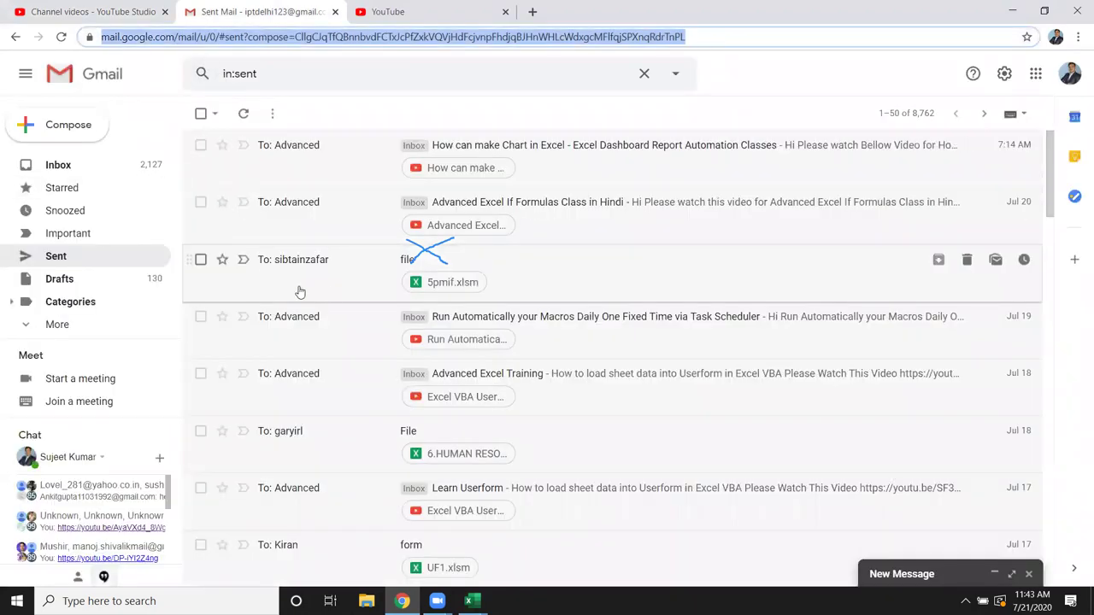
{"action": "left_click", "coordinate": [349, 170]}
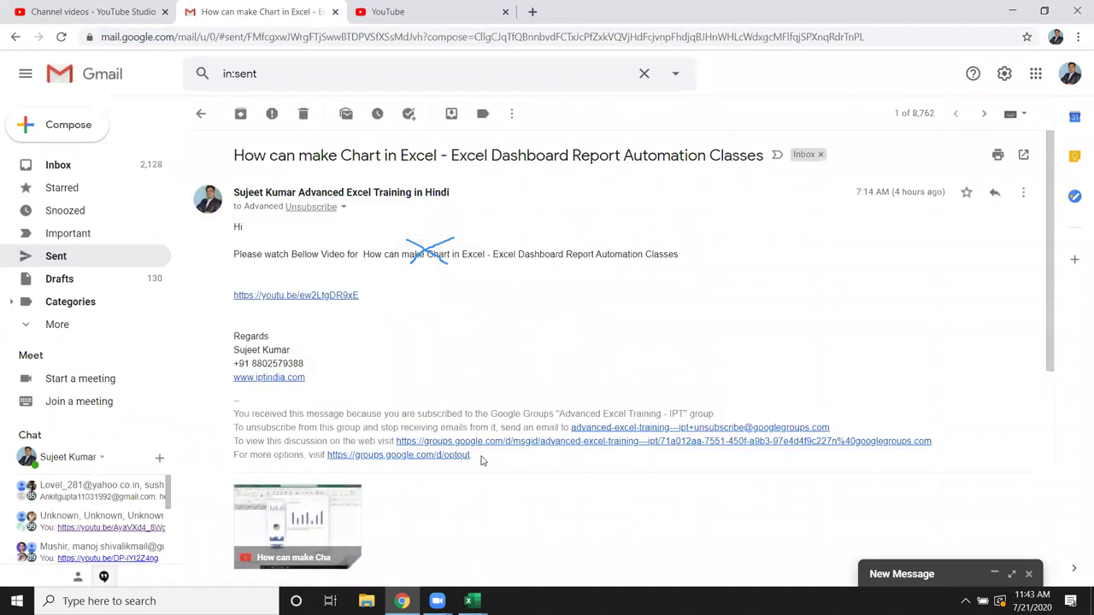
{"action": "left_click_drag", "start_coordinate": [485, 464], "coordinate": [232, 413]}
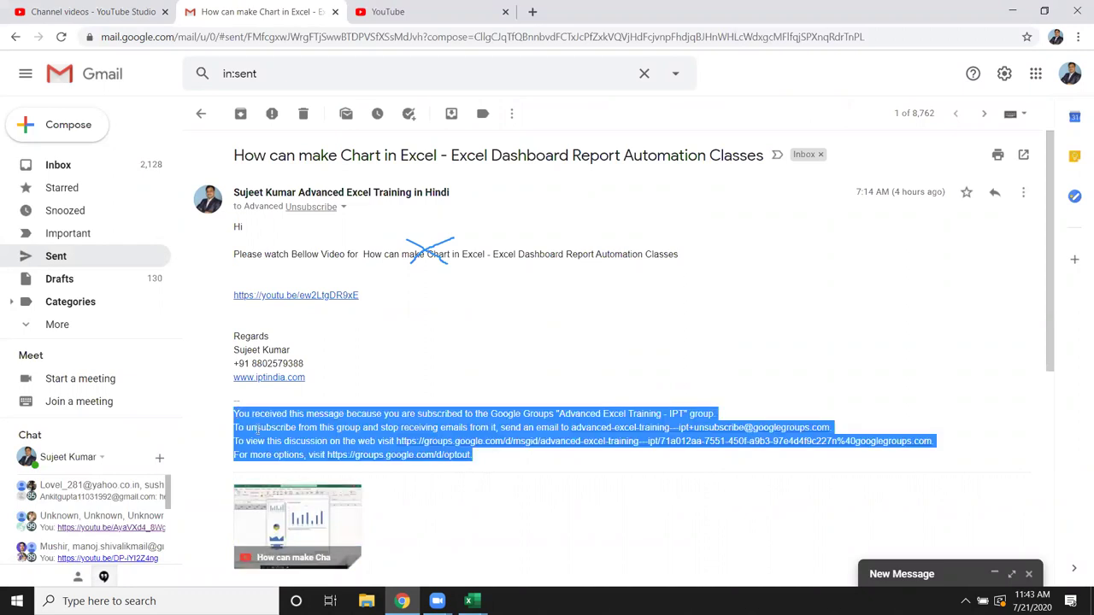
Step: Return to the Book1 workbook in Excel
{"action": "left_click", "coordinate": [466, 589]}
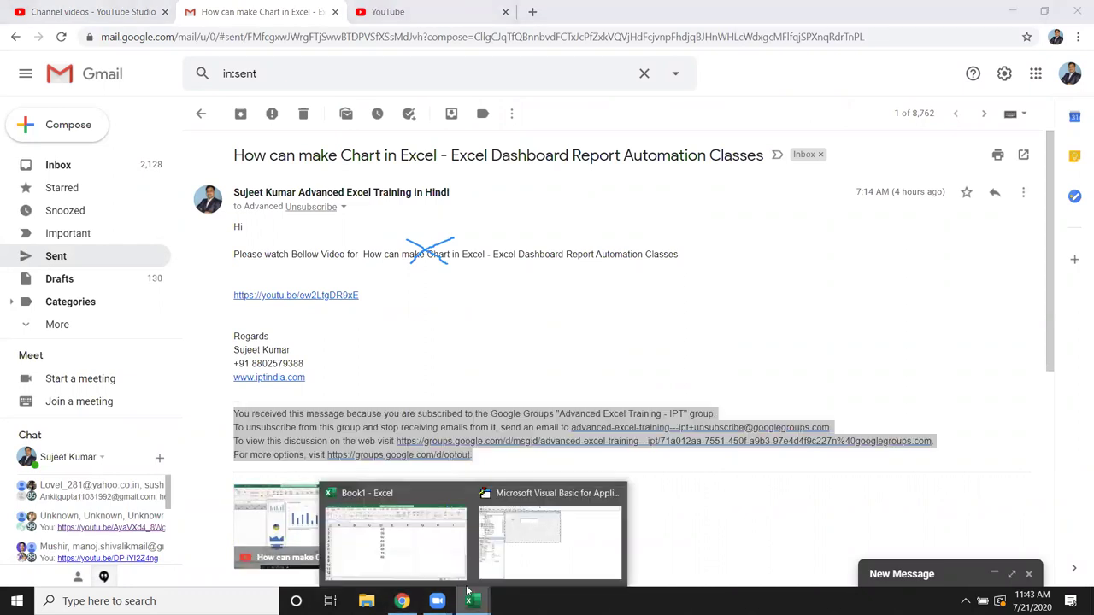
{"action": "left_click", "coordinate": [420, 495]}
{"action": "scroll", "coordinate": [388, 442], "scroll_direction": "down", "scroll_amount": 1}
{"action": "scroll", "coordinate": [341, 373], "scroll_direction": "down", "scroll_amount": 2}
{"action": "scroll", "coordinate": [371, 366], "scroll_direction": "up", "scroll_amount": 1}
Step: Merge the cells B12:G16 into one block
{"action": "scroll", "coordinate": [371, 365], "scroll_direction": "up", "scroll_amount": 2}
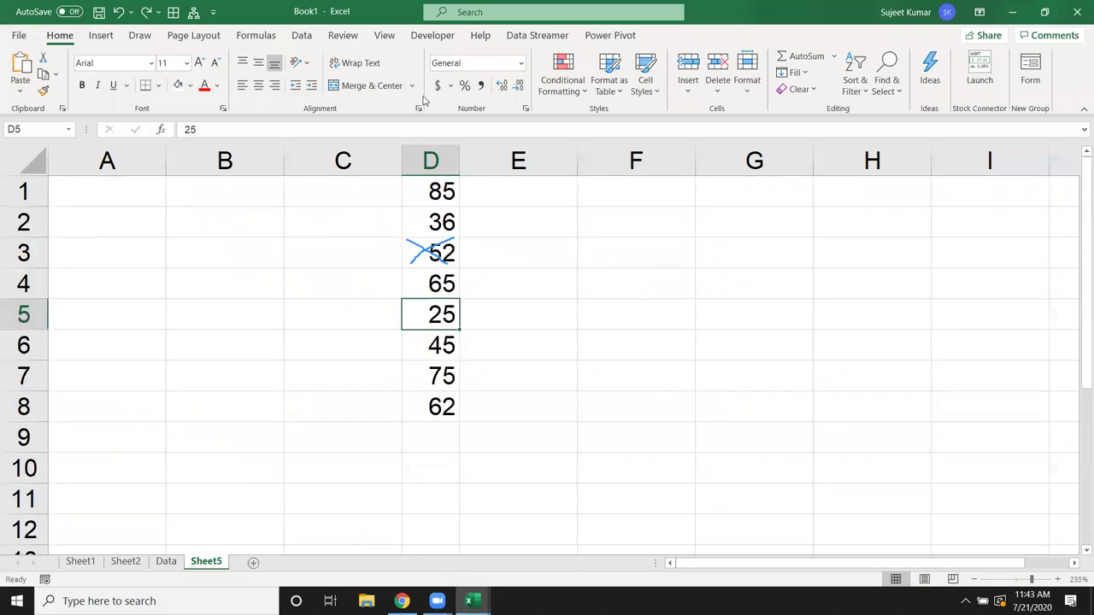
{"action": "scroll", "coordinate": [503, 329], "scroll_direction": "down", "scroll_amount": 3}
{"action": "left_click", "coordinate": [264, 264]}
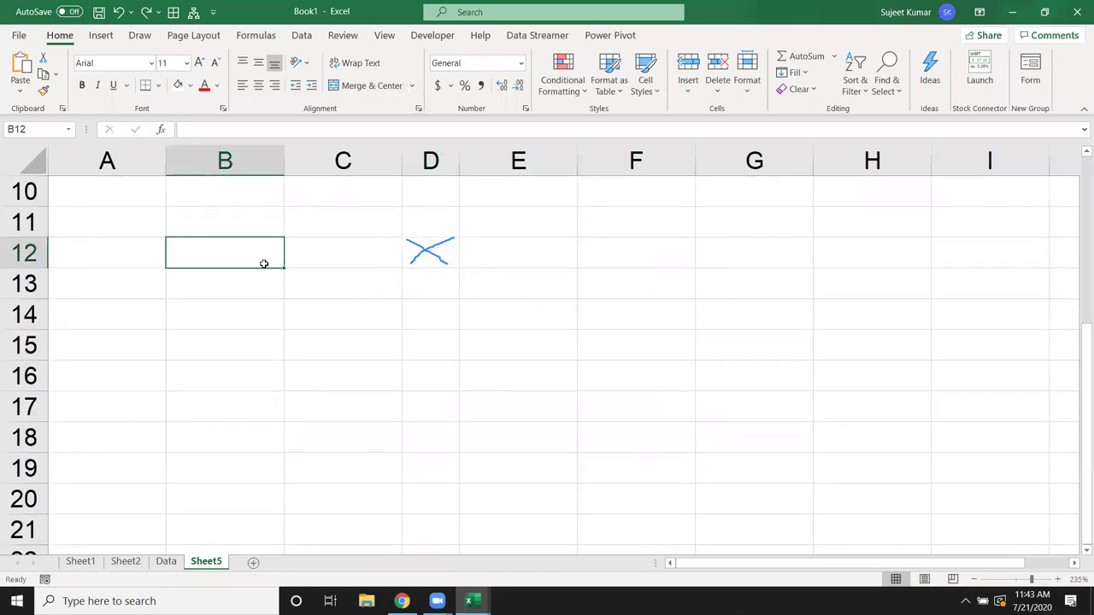
{"action": "left_click_drag", "start_coordinate": [264, 264], "coordinate": [784, 390]}
{"action": "left_click_drag", "start_coordinate": [785, 390], "coordinate": [787, 393]}
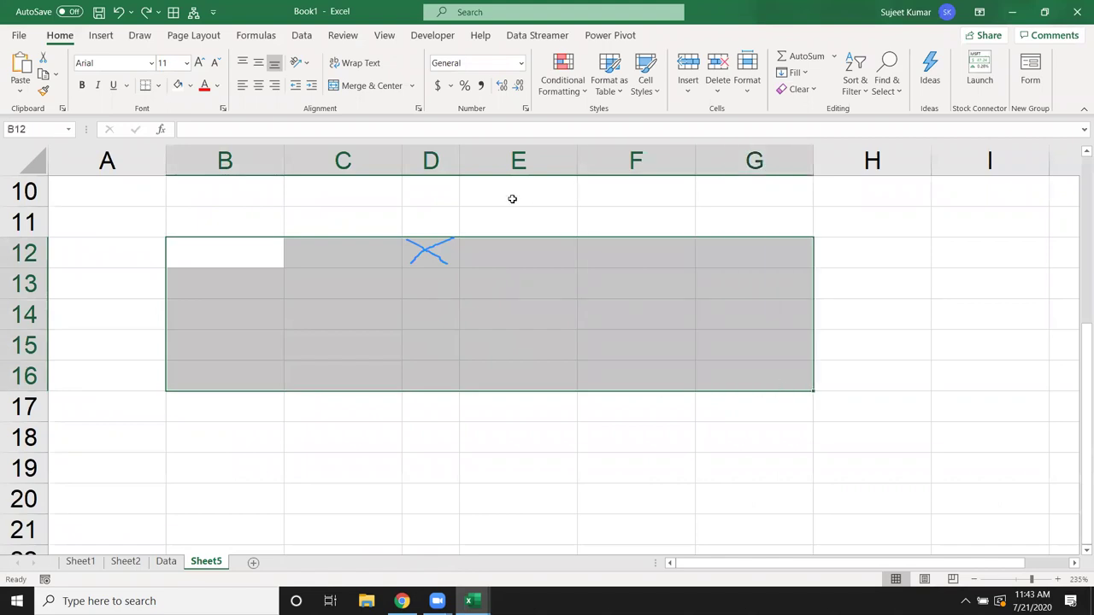
{"action": "left_click", "coordinate": [378, 86]}
{"action": "left_click", "coordinate": [569, 476]}
{"action": "left_click", "coordinate": [519, 366]}
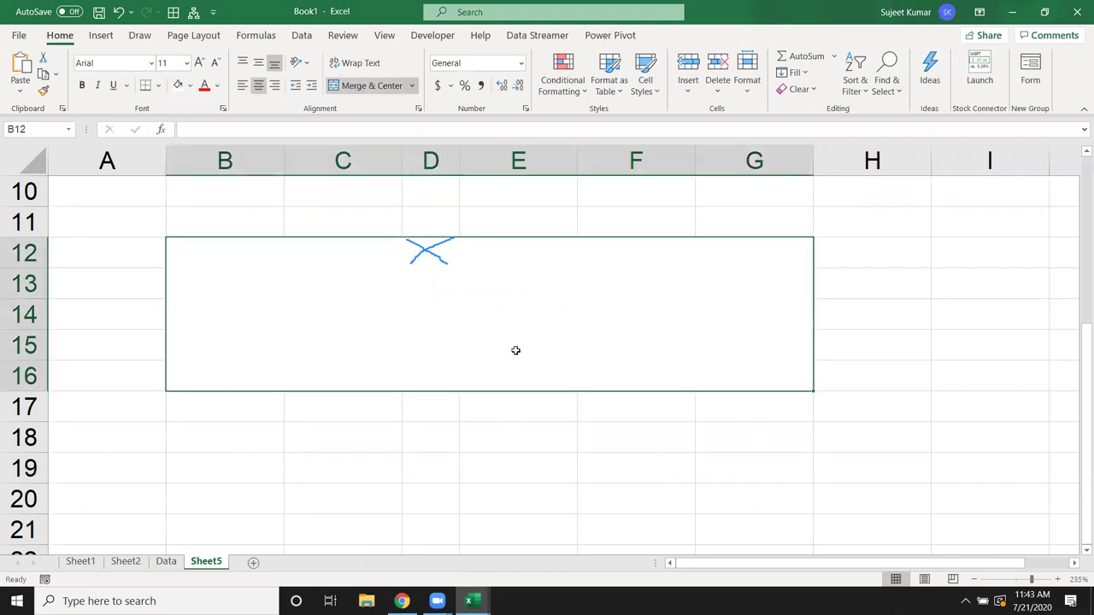
Step: Paste the Google Groups footer into the merged cell with text wrapping on
{"action": "key", "text": "ctrl+v"}
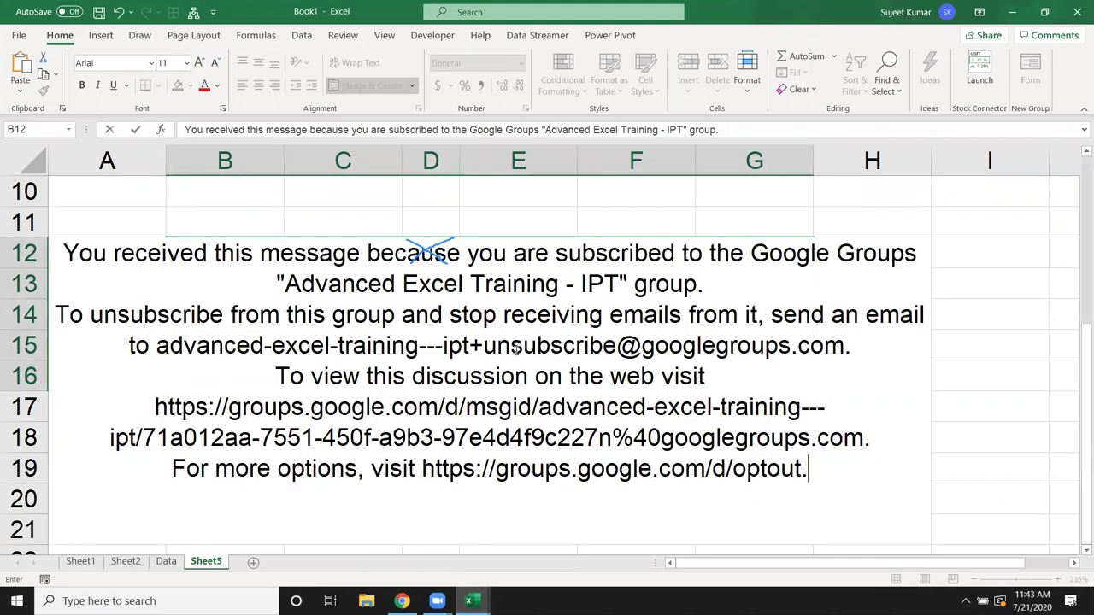
{"action": "left_click", "coordinate": [966, 337]}
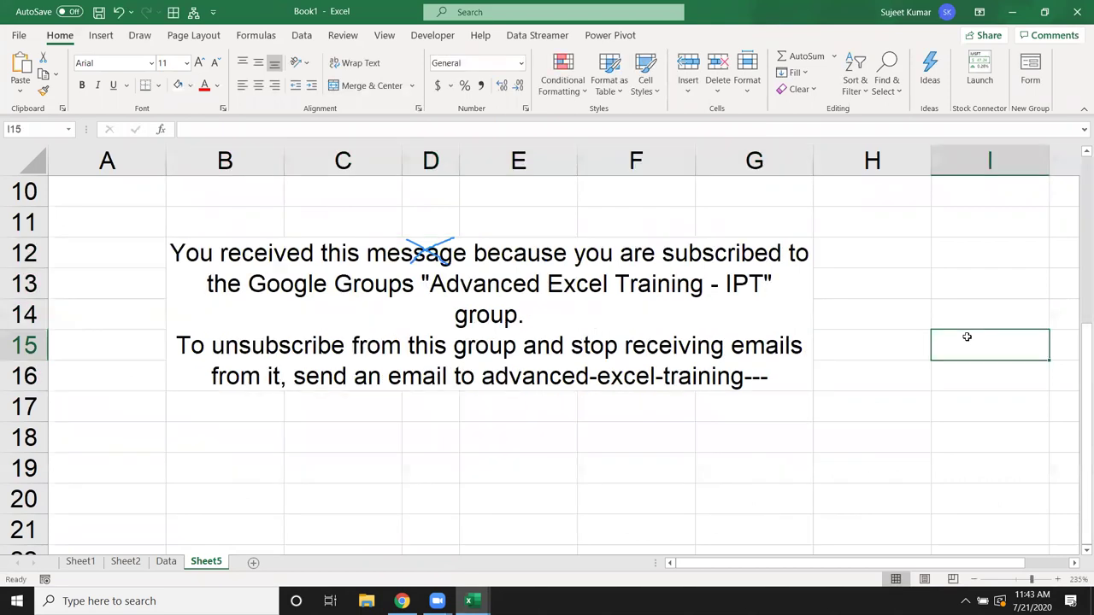
{"action": "left_click", "coordinate": [741, 342]}
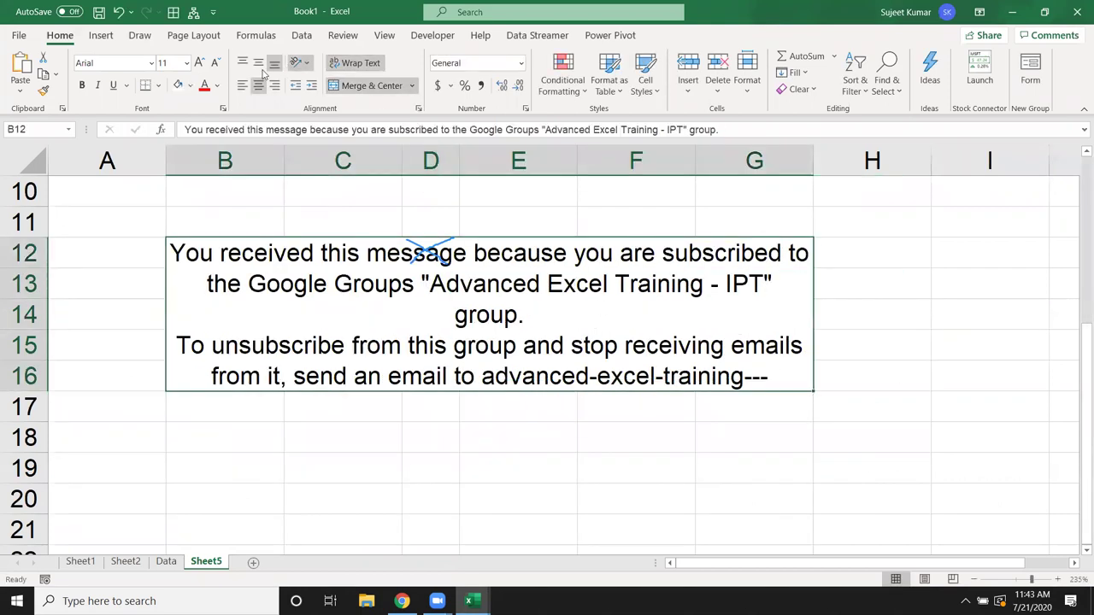
{"action": "left_click", "coordinate": [359, 64]}
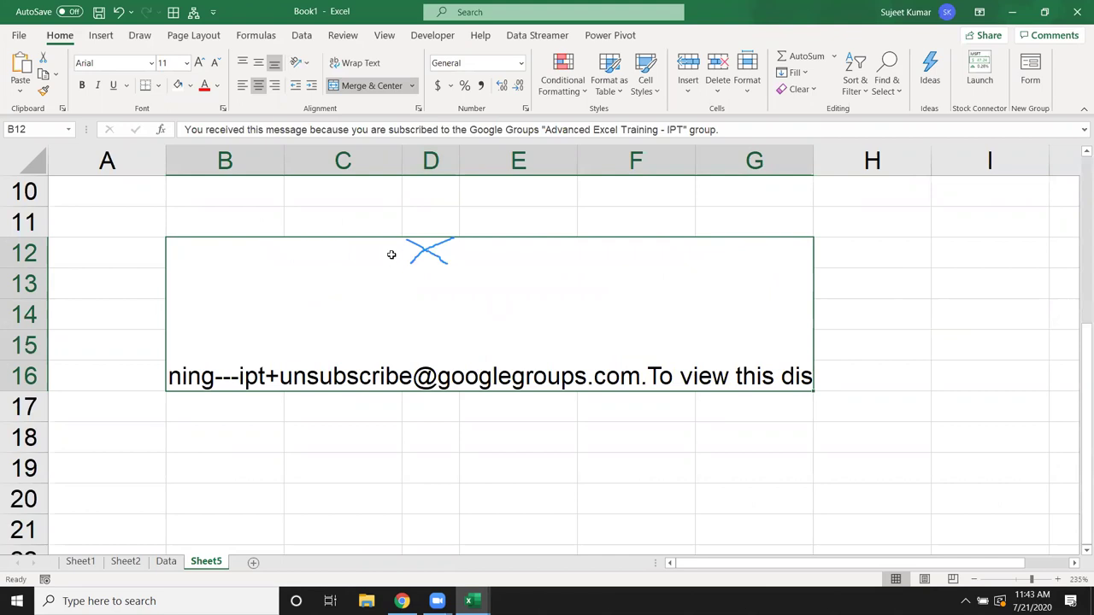
{"action": "left_click", "coordinate": [357, 63]}
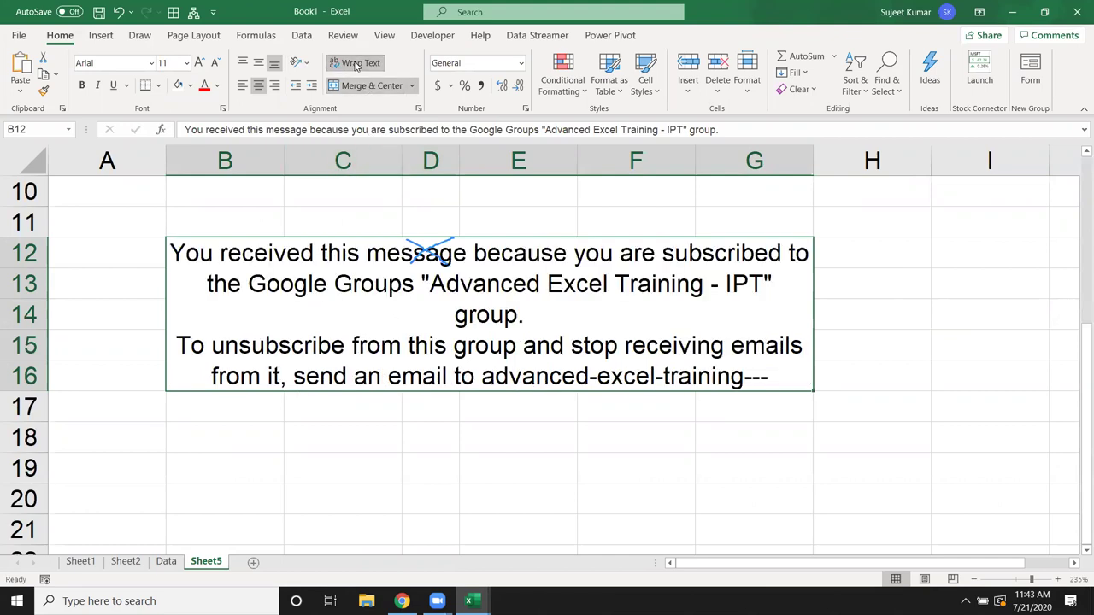
Step: Left-align the footer text and reduce its font size to 8
{"action": "left_click", "coordinate": [243, 85]}
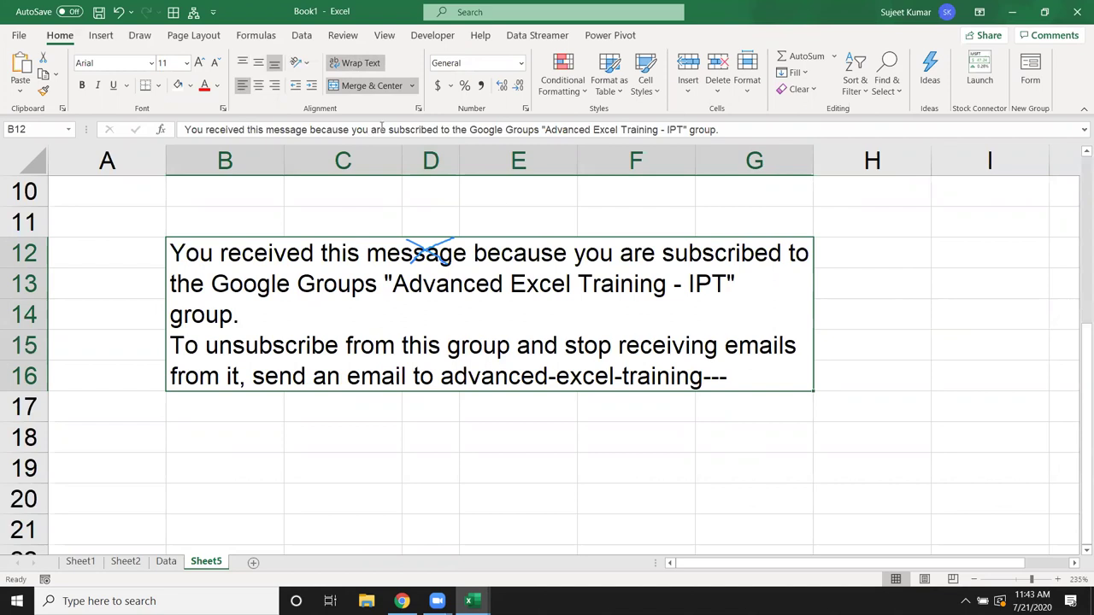
{"action": "left_click", "coordinate": [215, 65]}
{"action": "left_click", "coordinate": [215, 65]}
{"action": "left_click", "coordinate": [215, 65]}
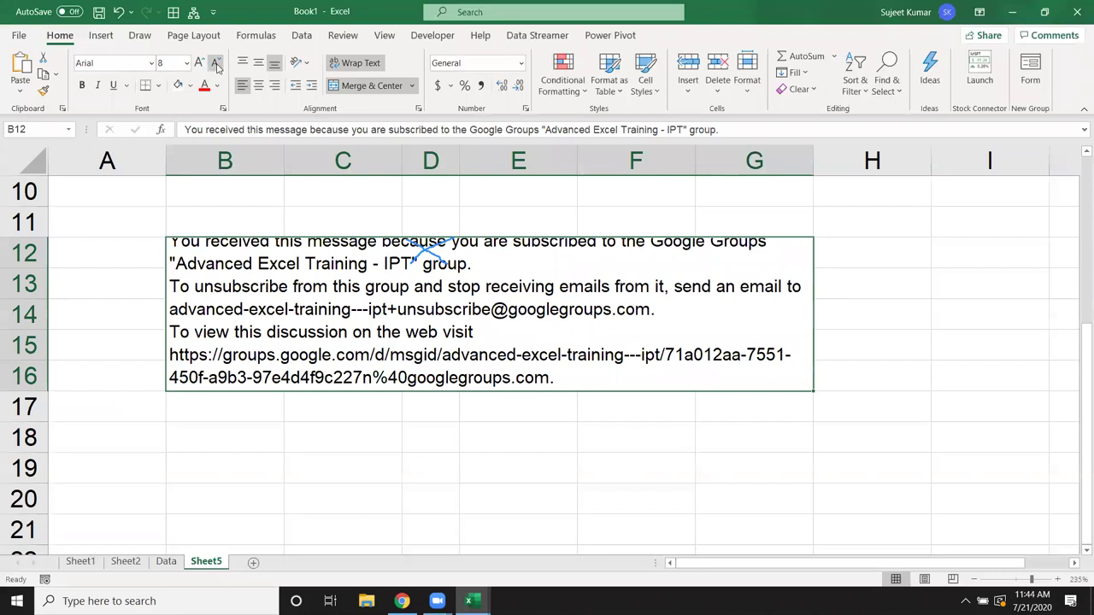
{"action": "left_click", "coordinate": [581, 446]}
{"action": "left_click", "coordinate": [531, 345]}
Step: Apply strikethrough to the word 'unsubscribe' inside the B12 footer text
{"action": "double_click", "coordinate": [242, 295]}
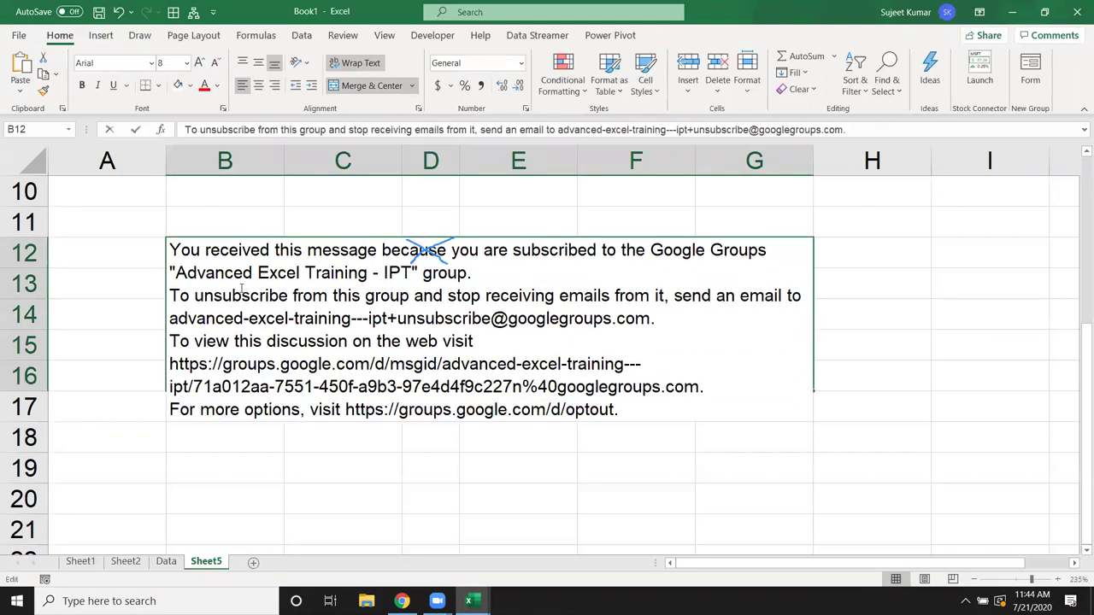
{"action": "left_click_drag", "start_coordinate": [194, 295], "coordinate": [293, 296]}
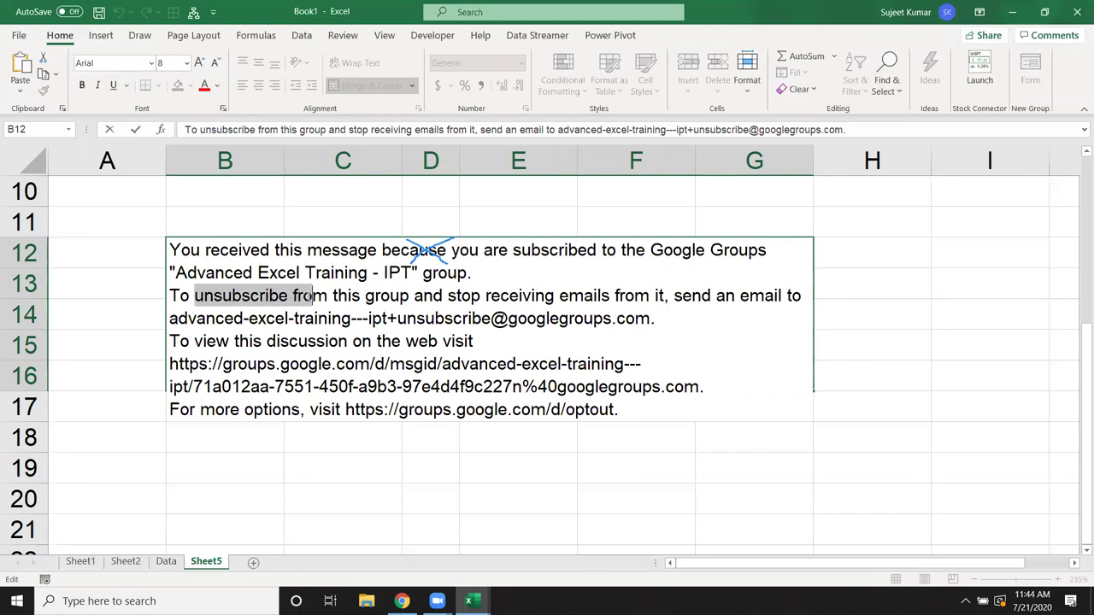
{"action": "right_click", "coordinate": [251, 299]}
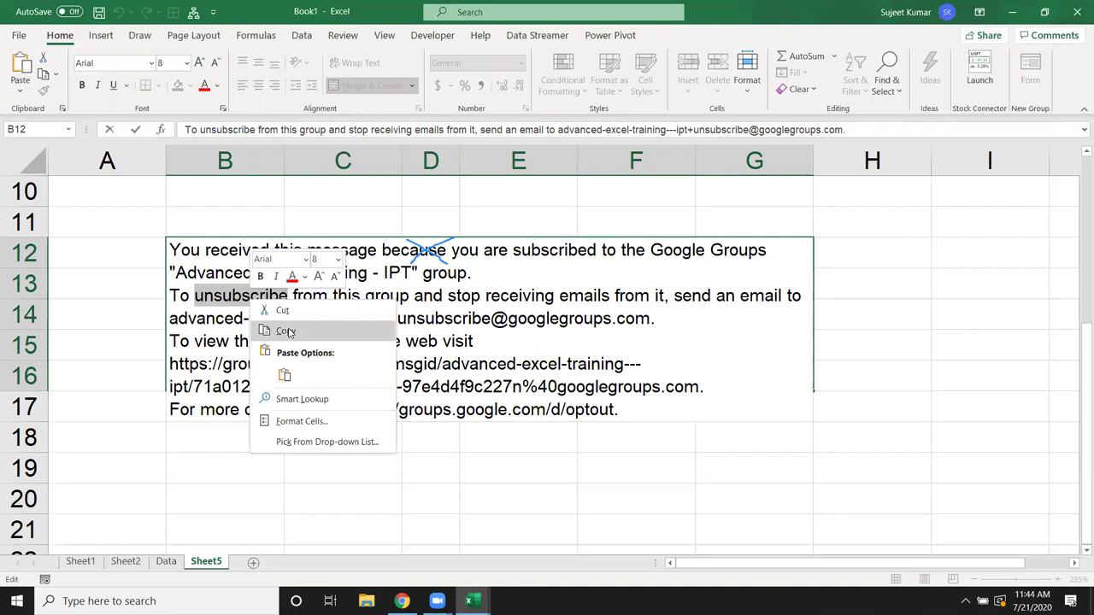
{"action": "left_click", "coordinate": [323, 422]}
{"action": "left_click", "coordinate": [188, 416]}
{"action": "left_click", "coordinate": [393, 568]}
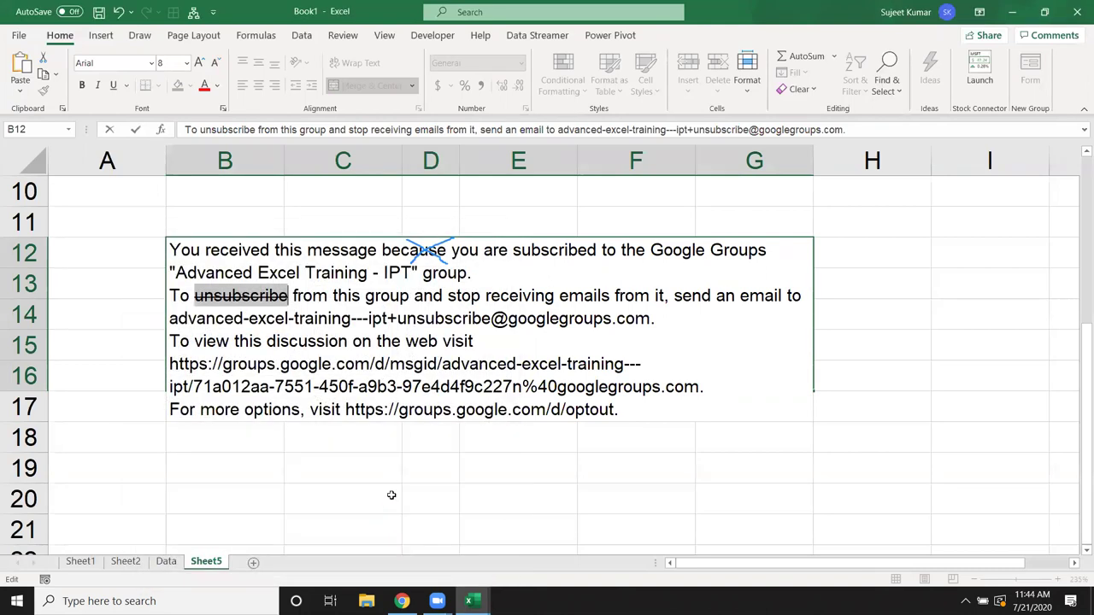
{"action": "left_click", "coordinate": [387, 484]}
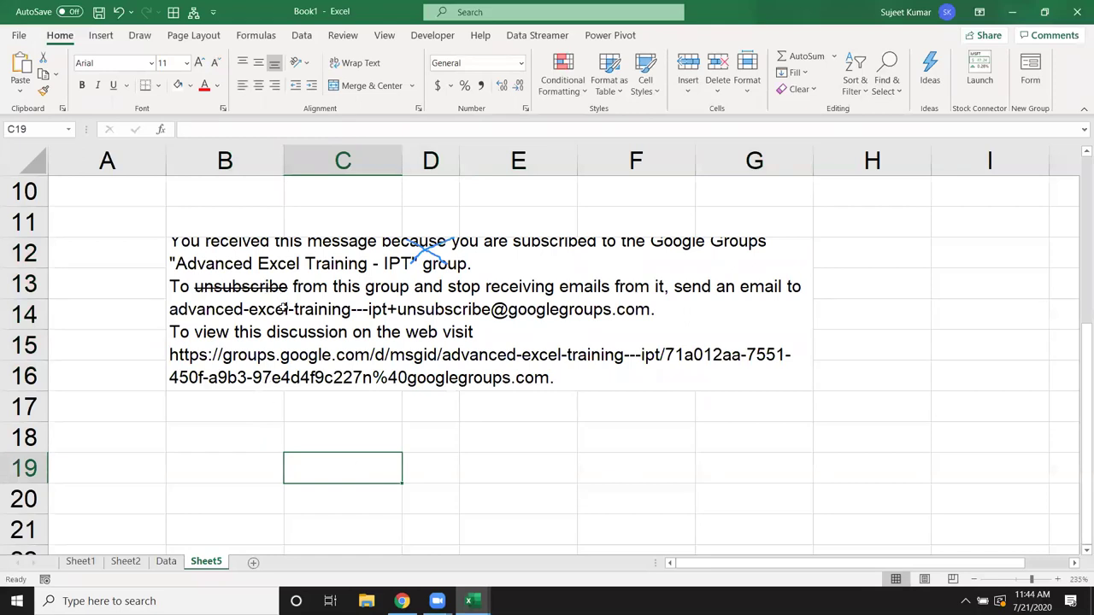
{"action": "scroll", "coordinate": [292, 325], "scroll_direction": "up", "scroll_amount": 1}
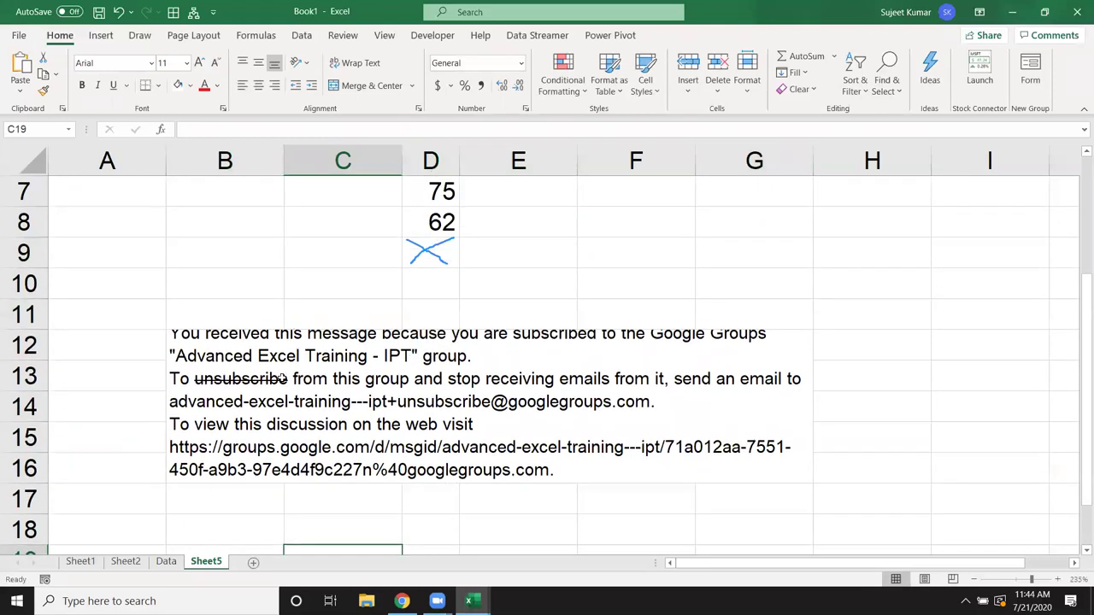
{"action": "scroll", "coordinate": [343, 392], "scroll_direction": "up", "scroll_amount": 2}
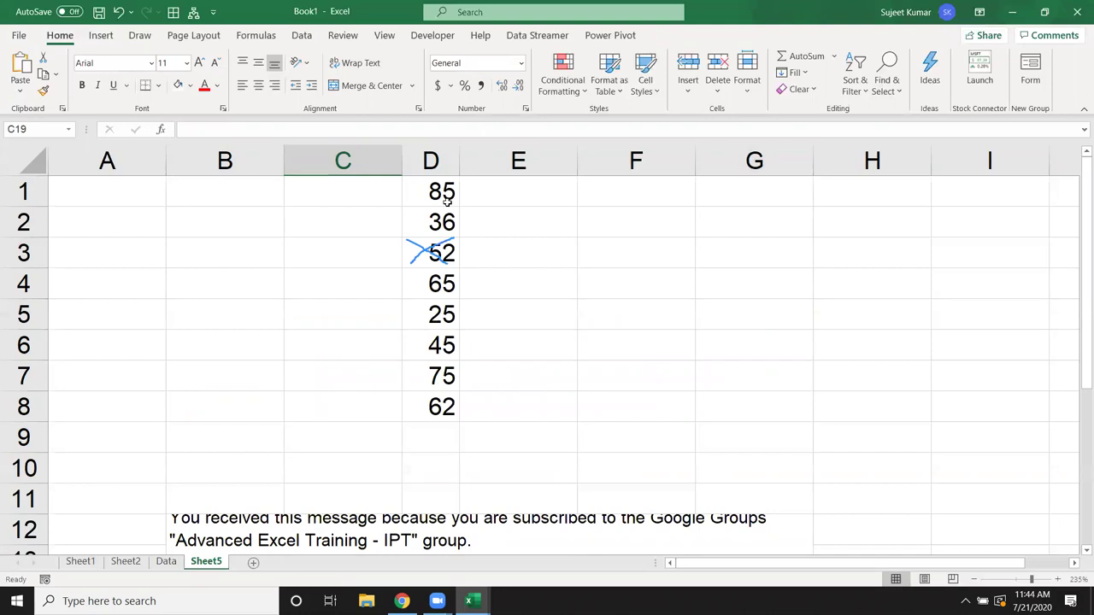
Step: Give D4 red double-line borders on both diagonals, crossing out the 65
{"action": "left_click", "coordinate": [519, 292]}
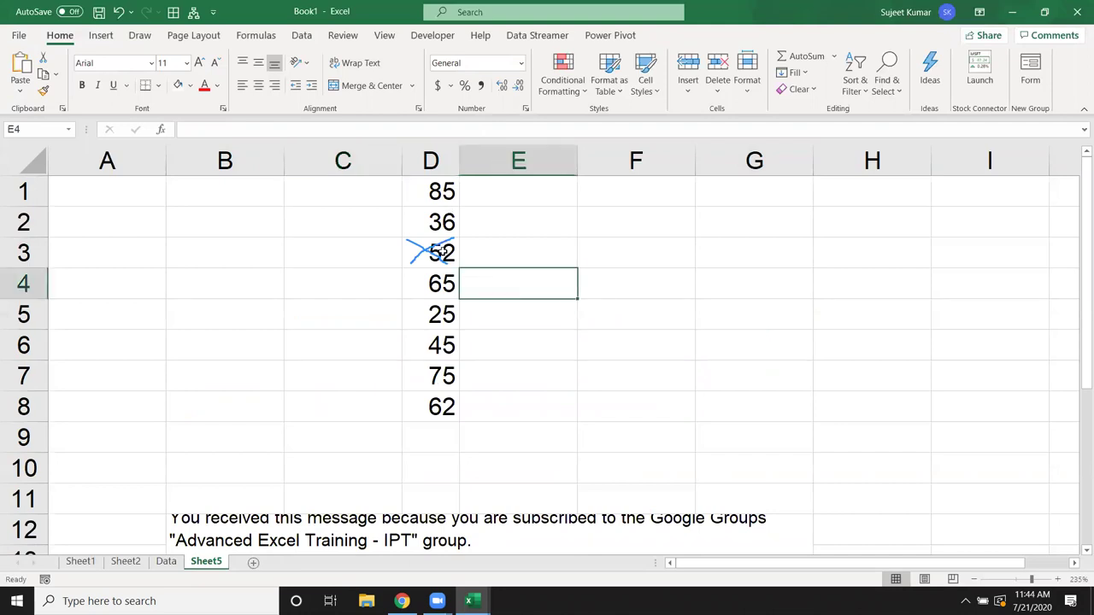
{"action": "left_click", "coordinate": [446, 253]}
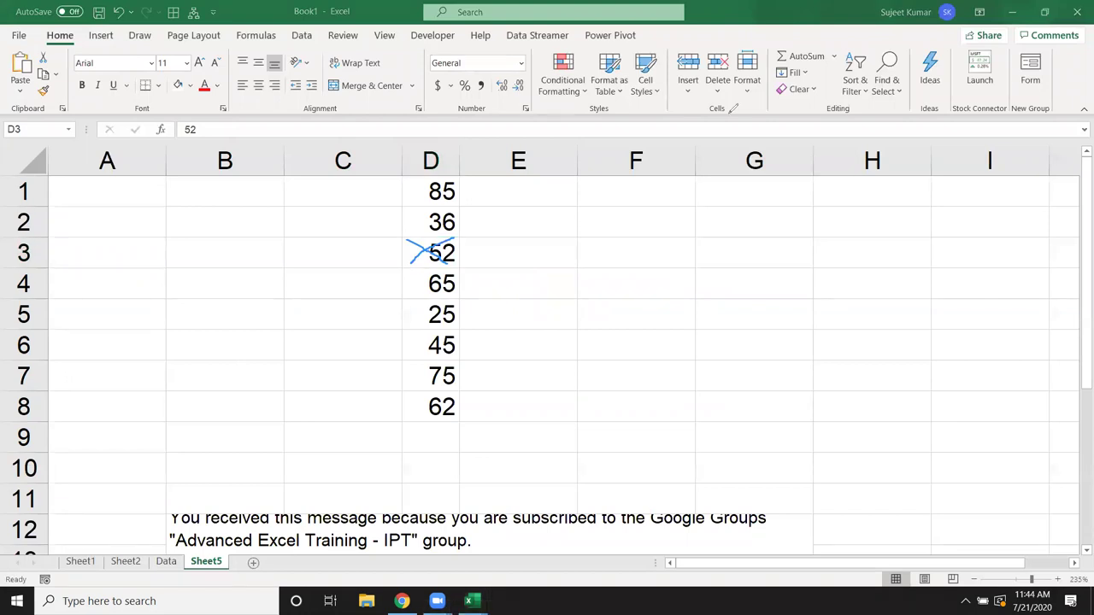
{"action": "left_click", "coordinate": [432, 289]}
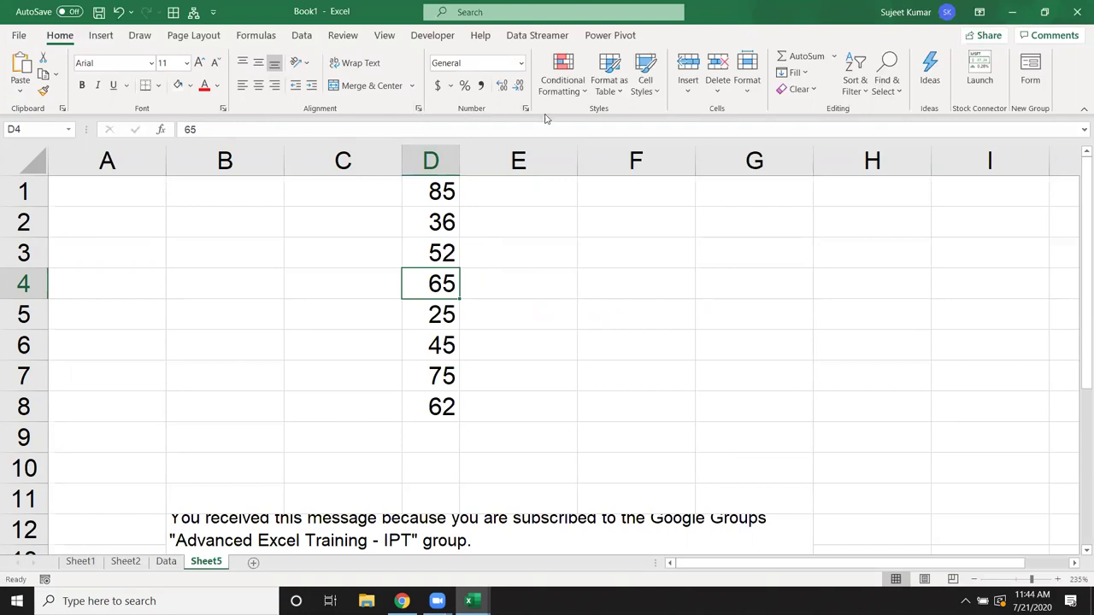
{"action": "left_click", "coordinate": [418, 109]}
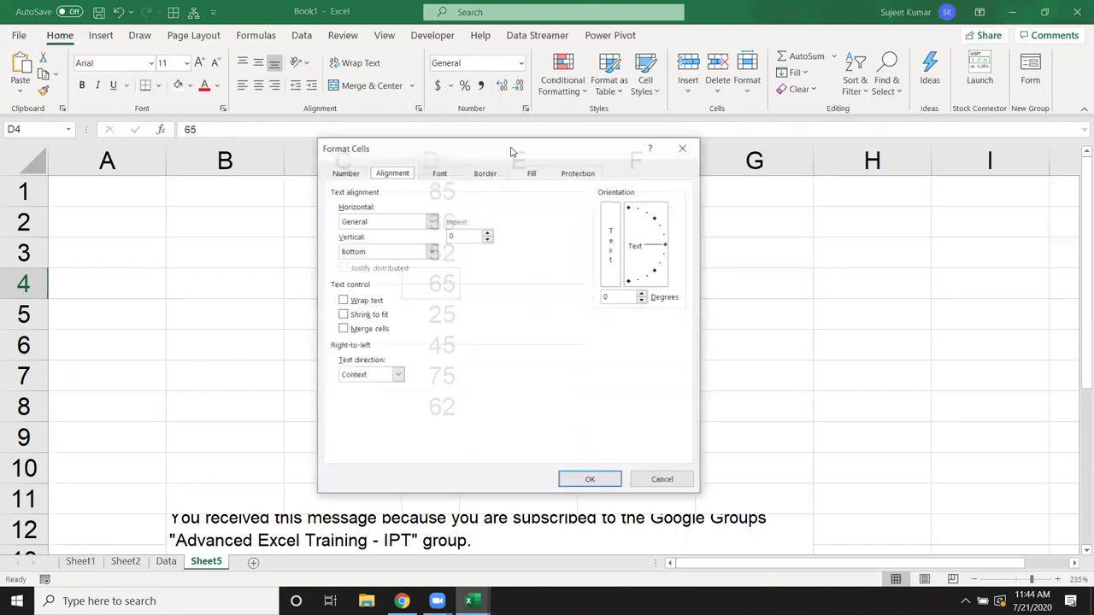
{"action": "left_click_drag", "start_coordinate": [500, 154], "coordinate": [723, 173]}
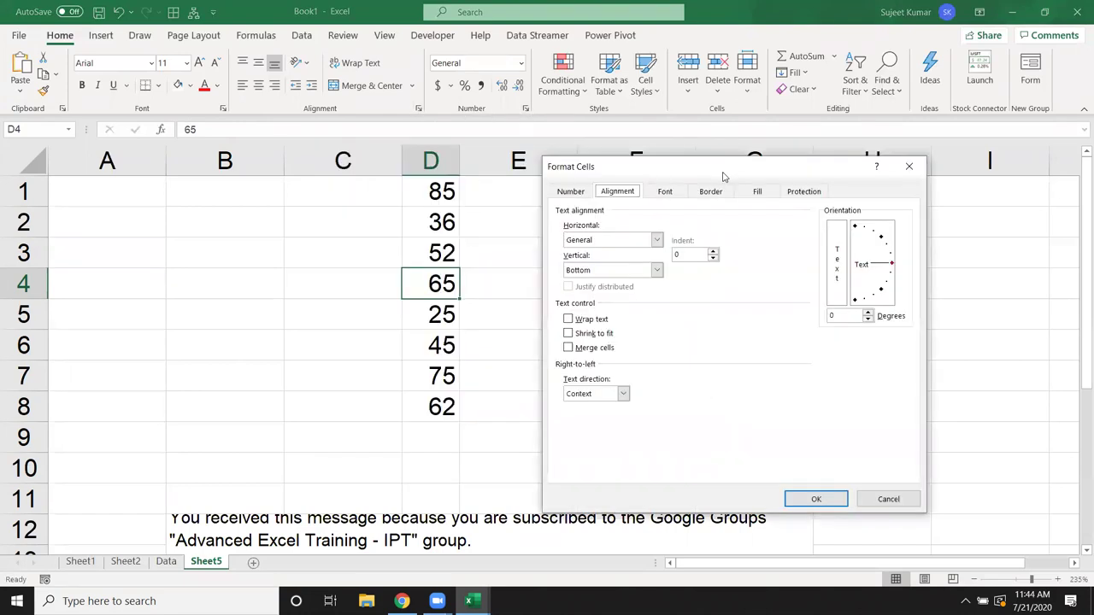
{"action": "left_click", "coordinate": [711, 193]}
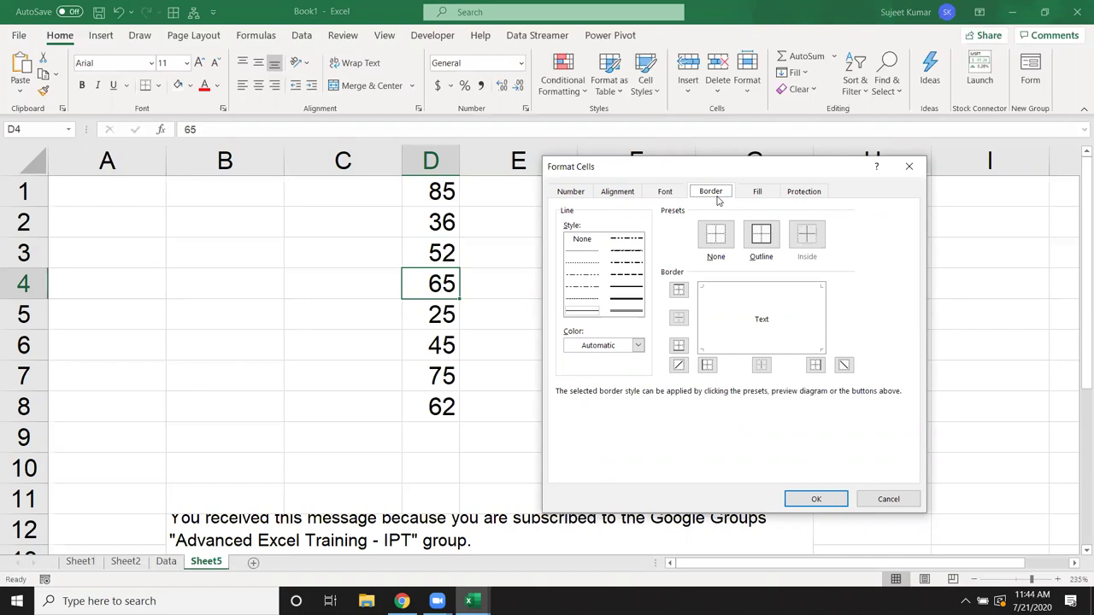
{"action": "left_click", "coordinate": [611, 351]}
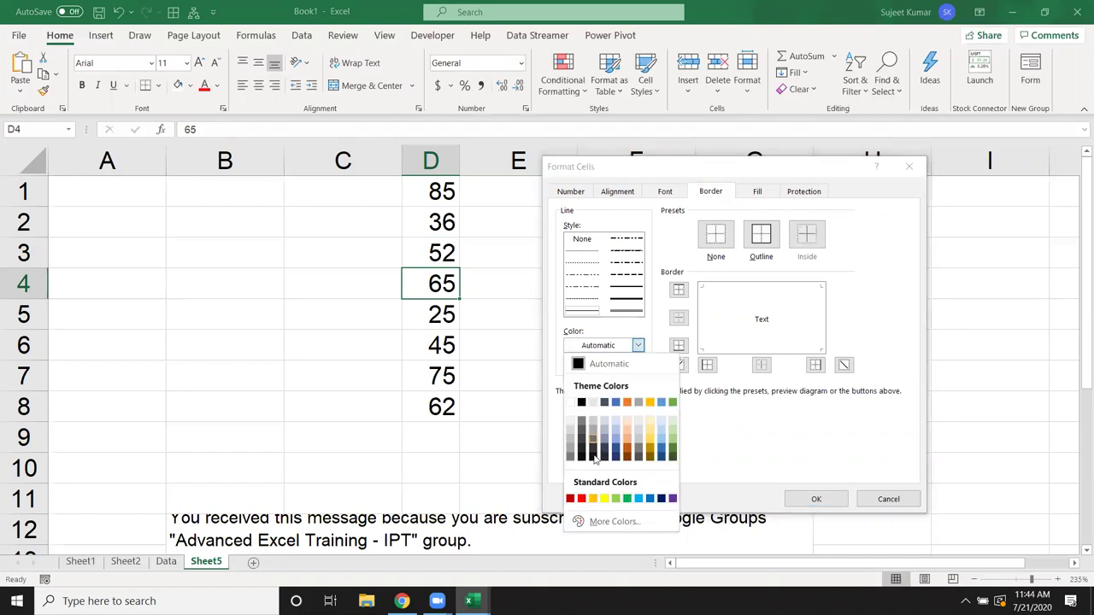
{"action": "left_click", "coordinate": [581, 498]}
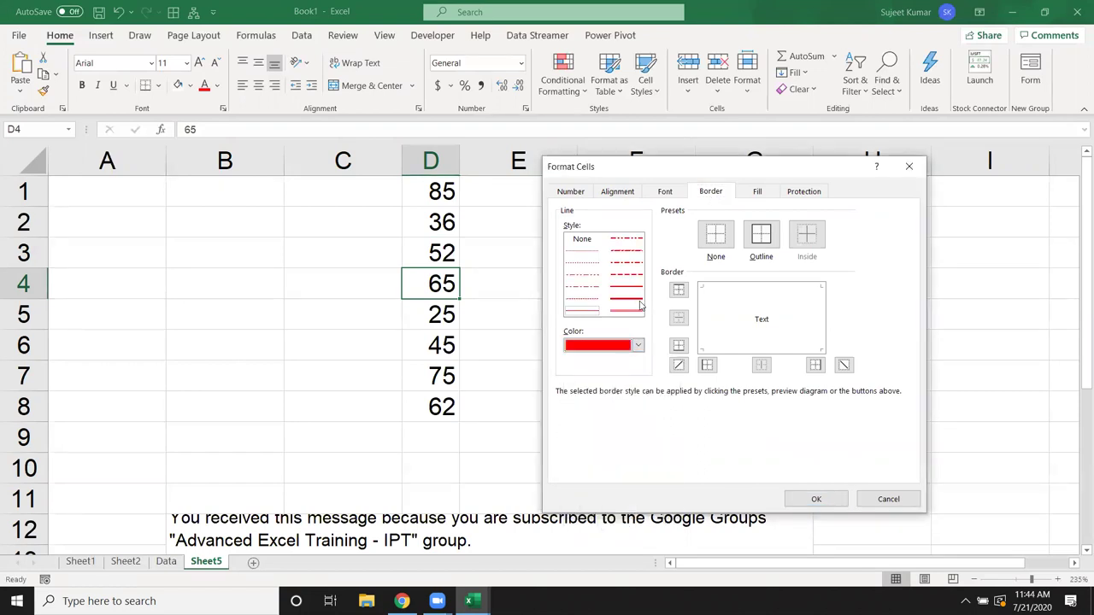
{"action": "left_click", "coordinate": [639, 304]}
{"action": "left_click", "coordinate": [679, 366]}
{"action": "left_click", "coordinate": [844, 367]}
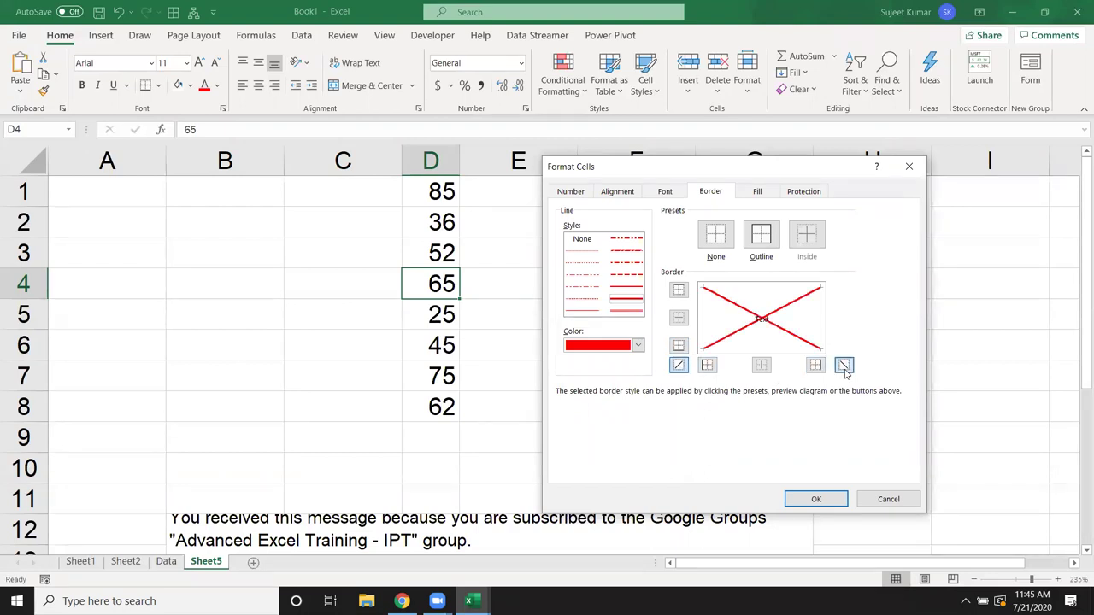
{"action": "left_click", "coordinate": [839, 500]}
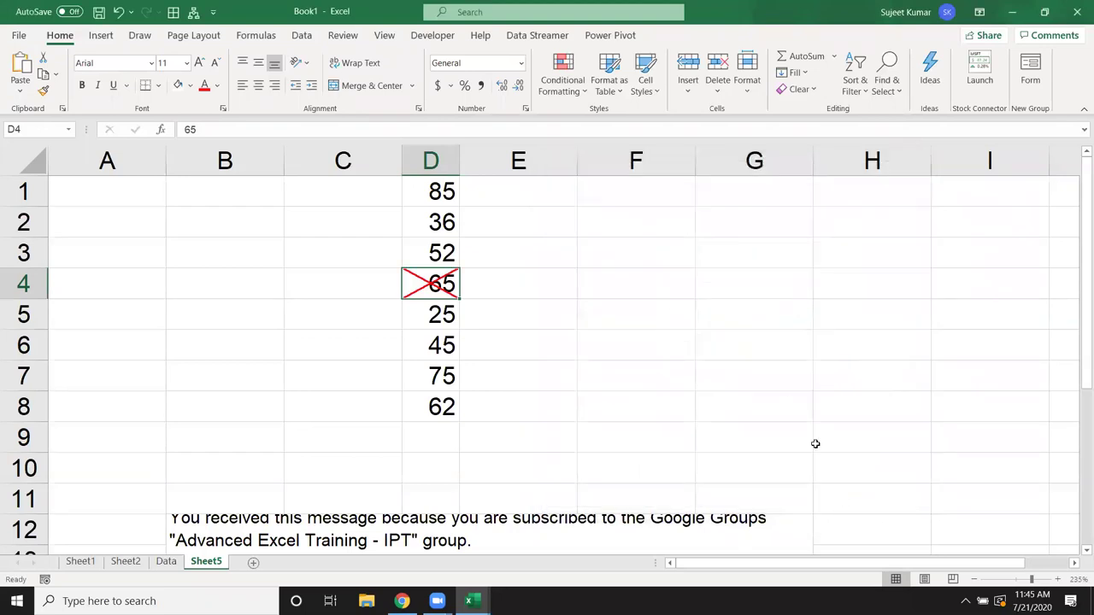
{"action": "left_click", "coordinate": [762, 368]}
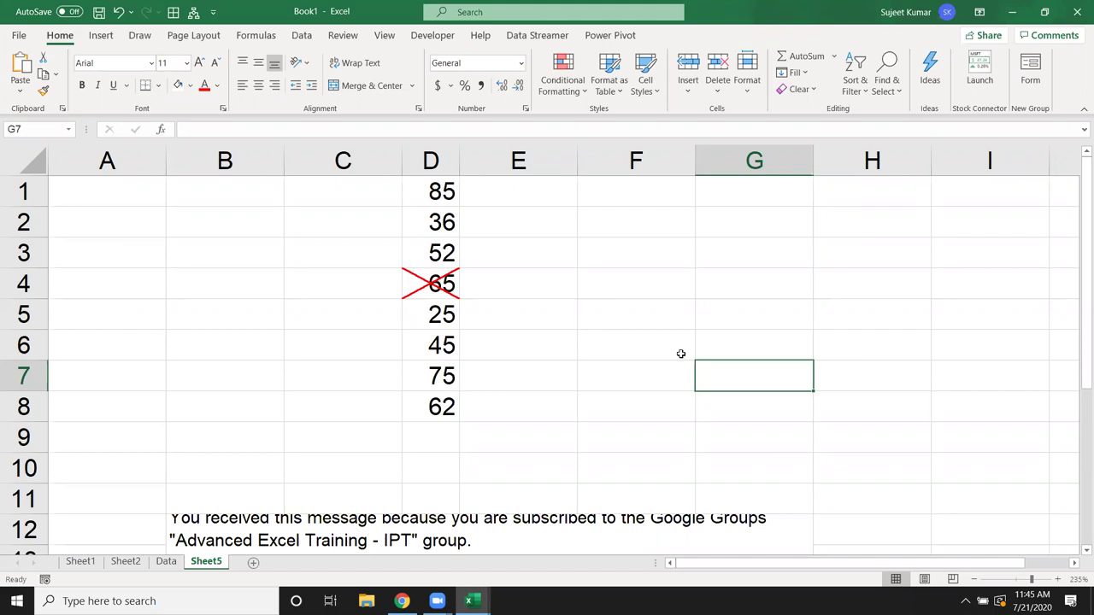
Step: Repeat the red X border on D2 (36) and D7 (75) with F4
{"action": "left_click", "coordinate": [444, 223]}
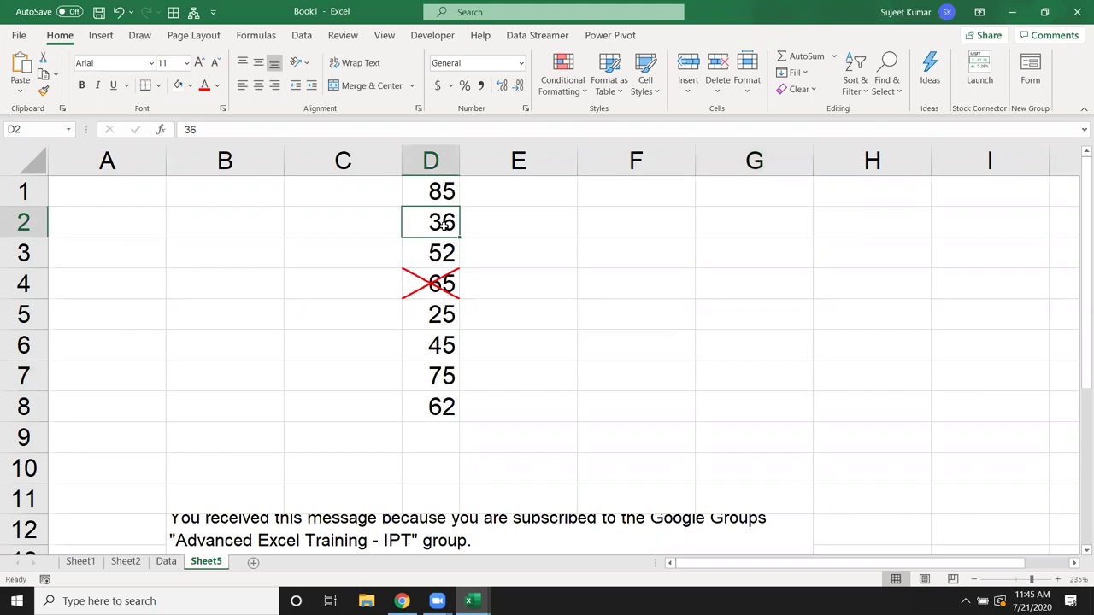
{"action": "key", "text": "F4"}
{"action": "left_click", "coordinate": [441, 362]}
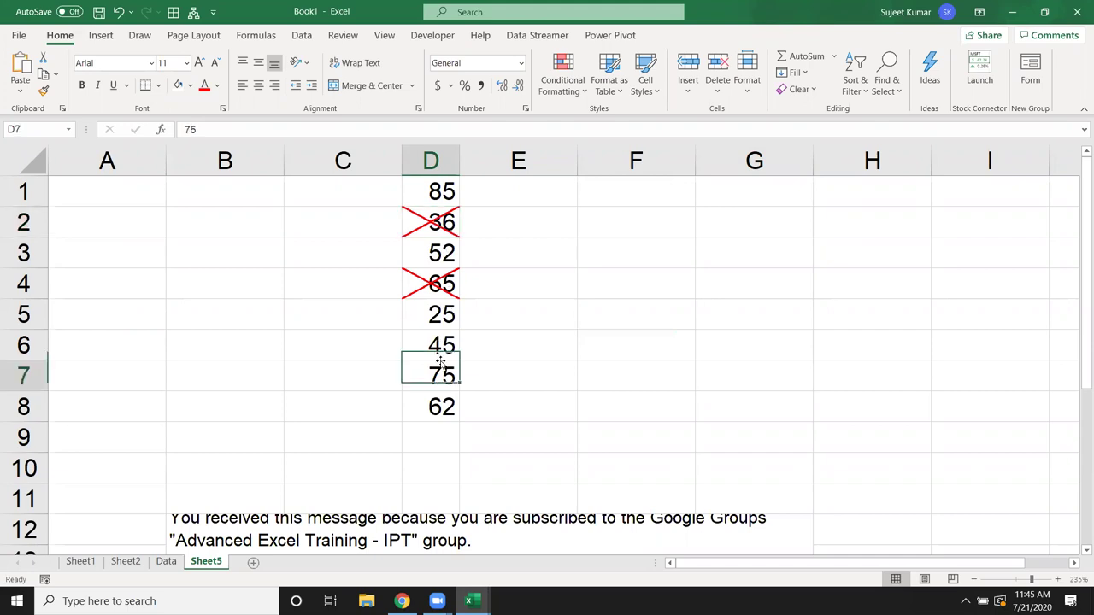
{"action": "key", "text": "F4"}
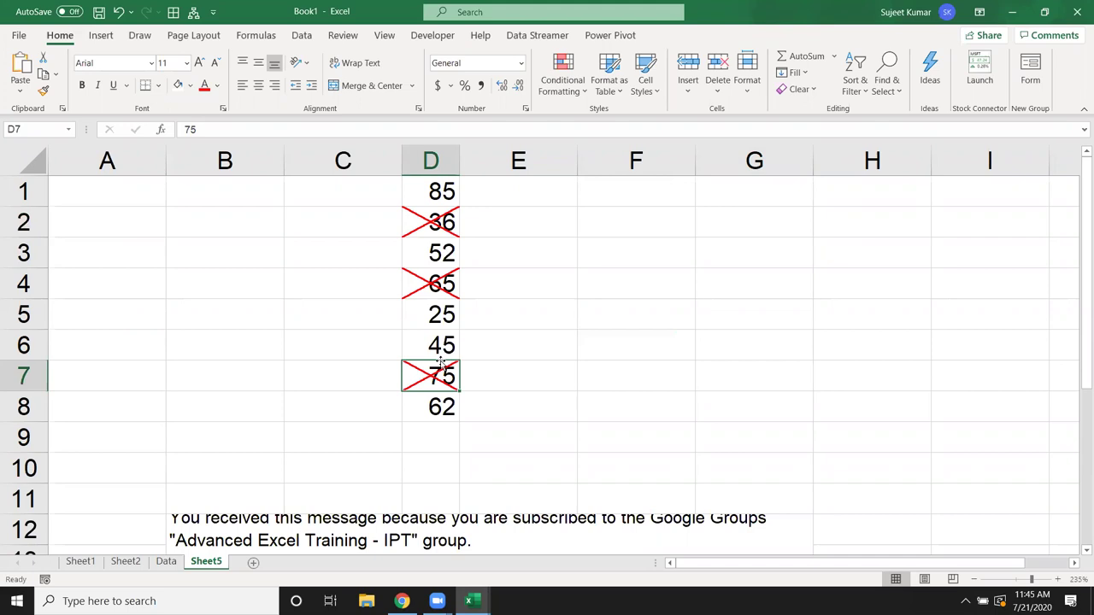
Step: Give D5 a thick green left border and rising diagonal across the 25
{"action": "left_click", "coordinate": [451, 318]}
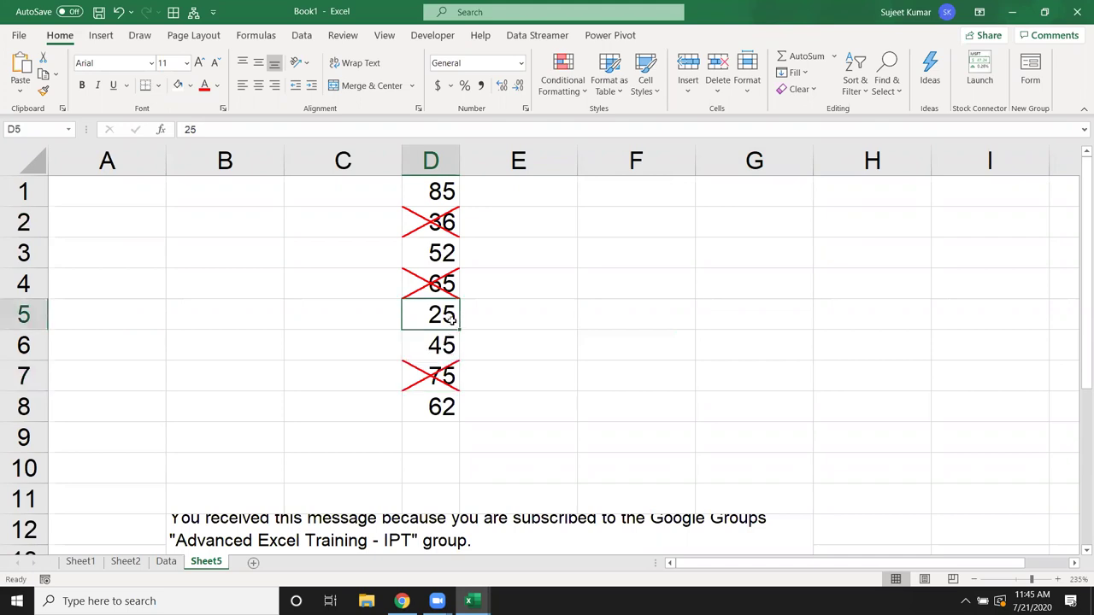
{"action": "right_click", "coordinate": [450, 318]}
{"action": "left_click", "coordinate": [494, 487]}
{"action": "left_click", "coordinate": [398, 414]}
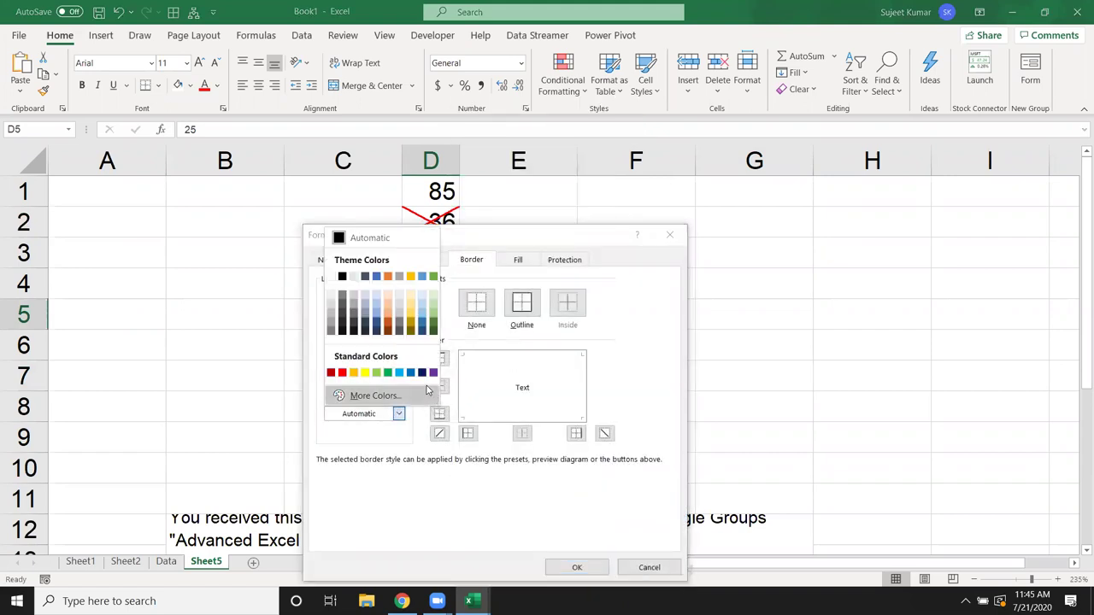
{"action": "left_click", "coordinate": [380, 374]}
{"action": "left_click", "coordinate": [385, 371]}
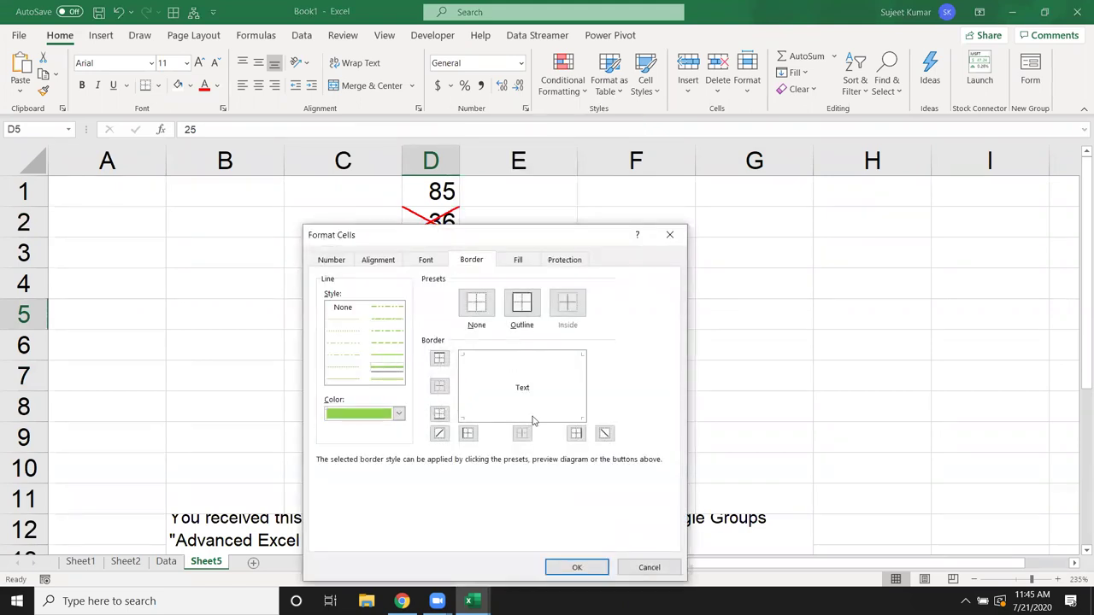
{"action": "left_click", "coordinate": [469, 433]}
{"action": "left_click", "coordinate": [439, 434]}
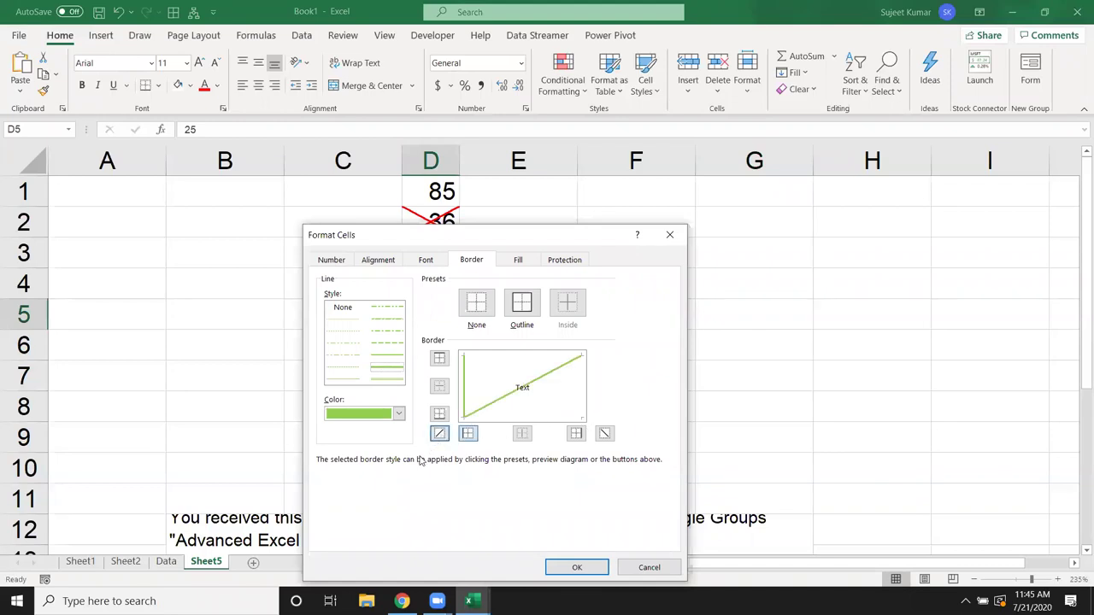
{"action": "left_click", "coordinate": [571, 567]}
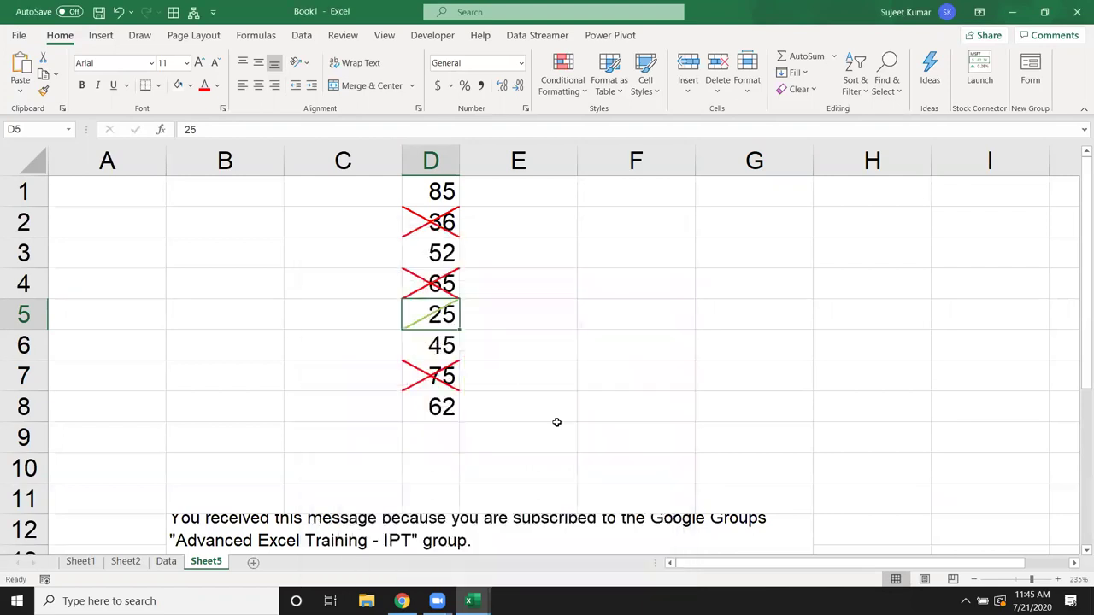
{"action": "left_click", "coordinate": [561, 373]}
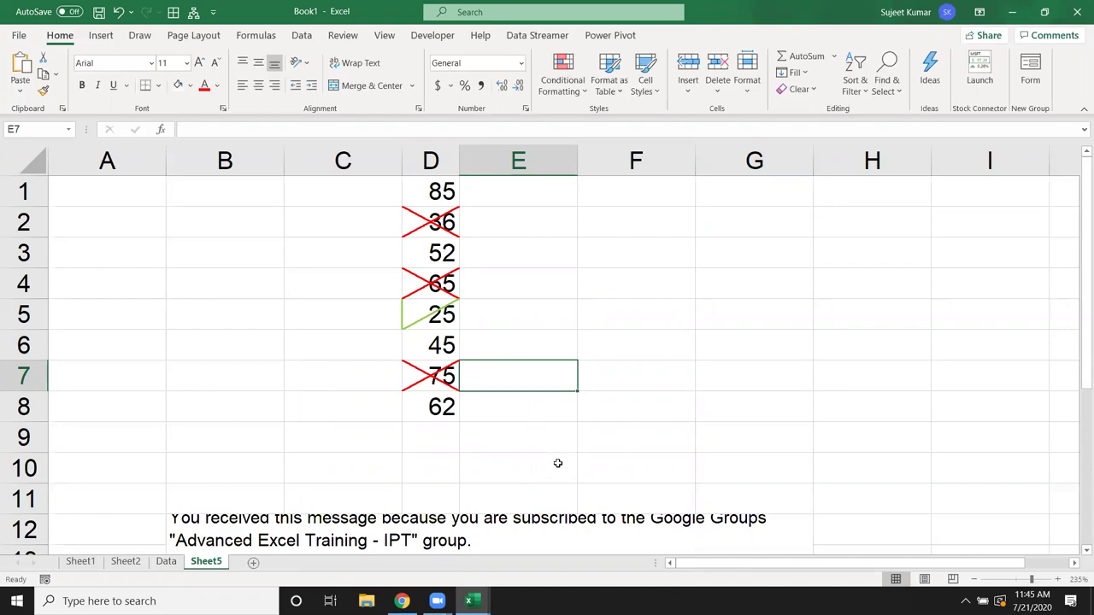
{"action": "left_click_drag", "start_coordinate": [416, 405], "coordinate": [422, 191]}
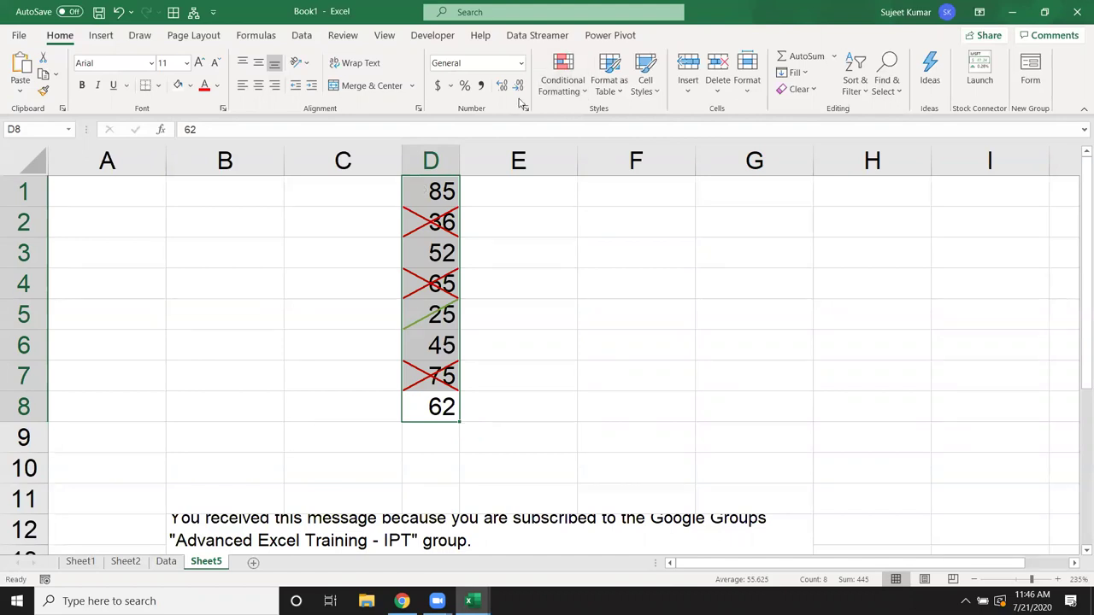
{"action": "left_click", "coordinate": [451, 246]}
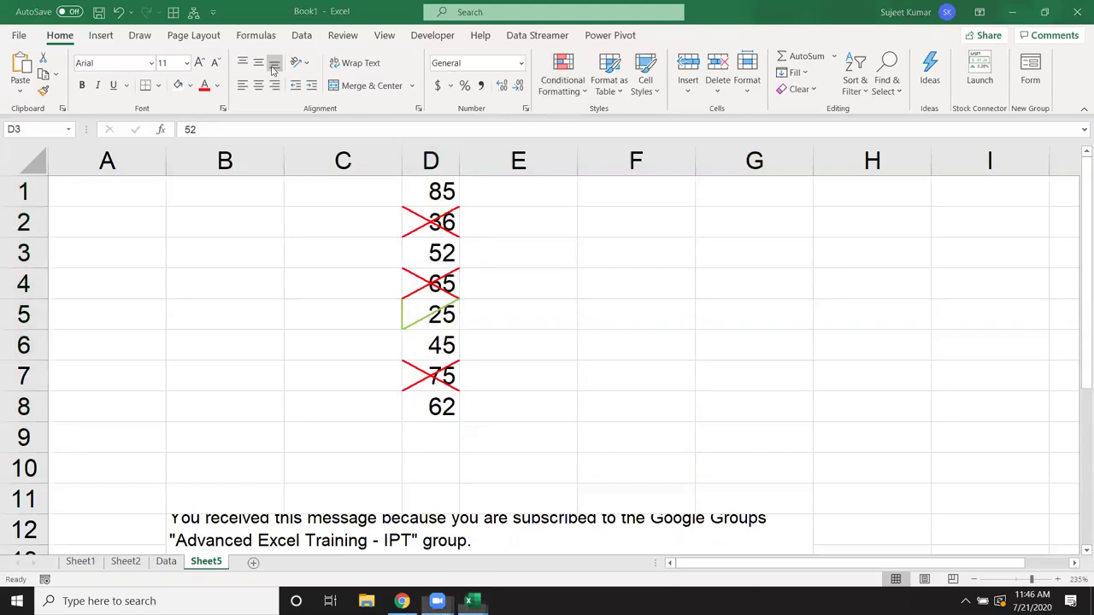
Step: Enter the letter P in cell E1 next to the 85
{"action": "left_click", "coordinate": [522, 200]}
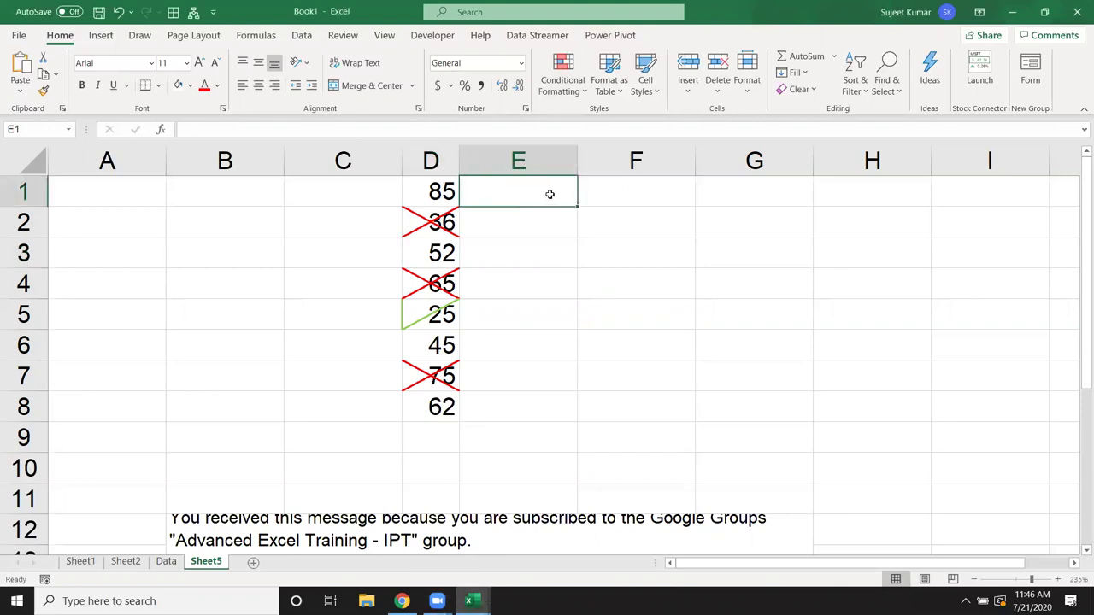
{"action": "type", "text": "P"}
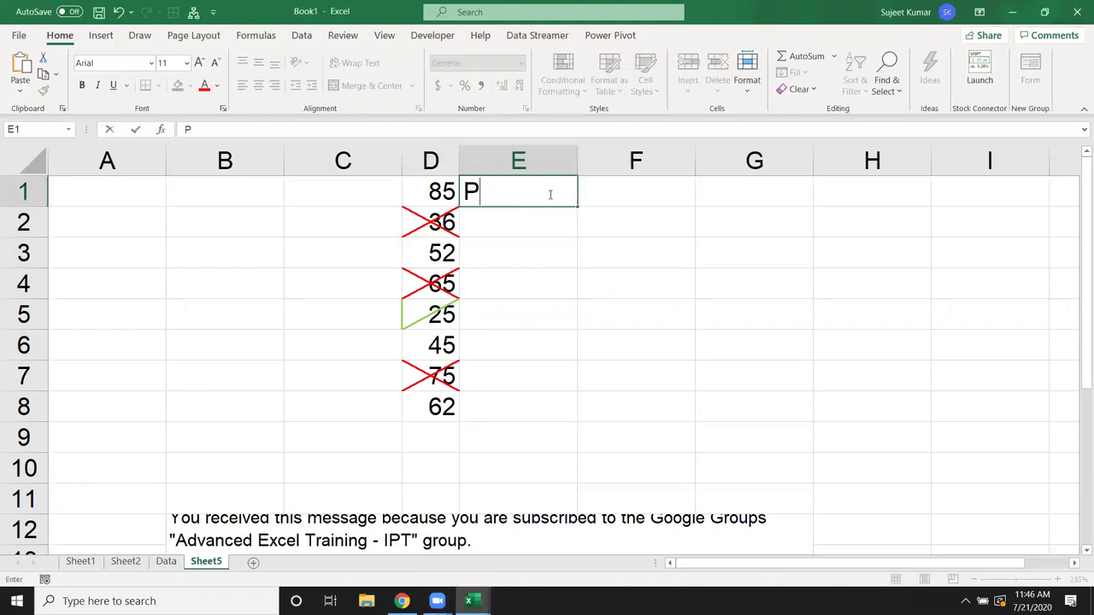
{"action": "key", "text": "Return"}
Step: Select the P inside E1, view its Font settings in Format Cells, and close without changes
{"action": "left_click", "coordinate": [550, 194]}
{"action": "double_click", "coordinate": [550, 194]}
{"action": "left_click_drag", "start_coordinate": [500, 187], "coordinate": [469, 187]}
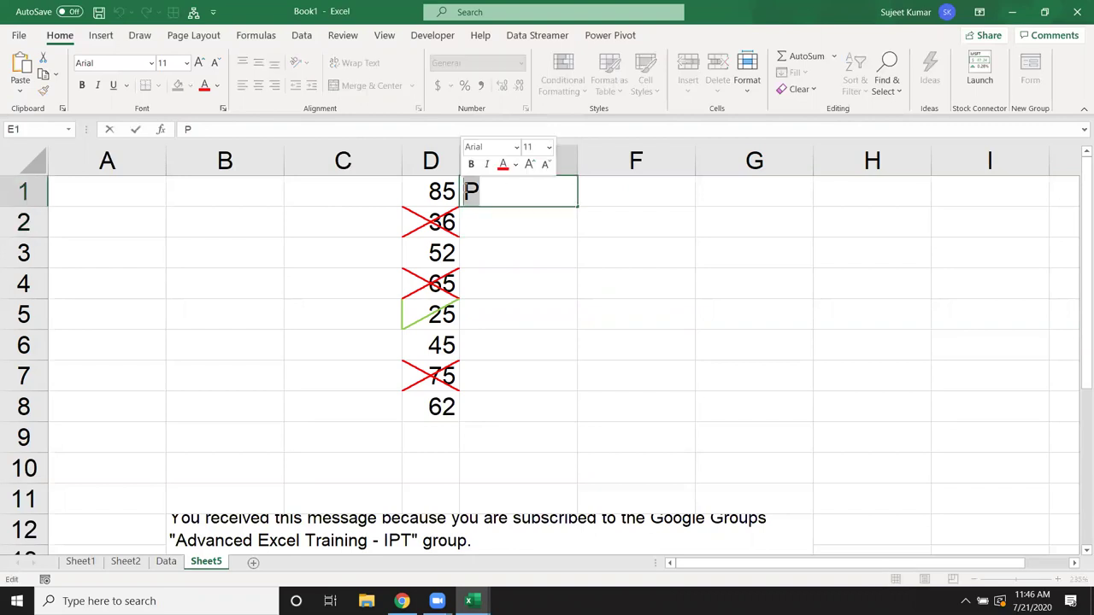
{"action": "right_click", "coordinate": [469, 188]}
{"action": "left_click", "coordinate": [505, 305]}
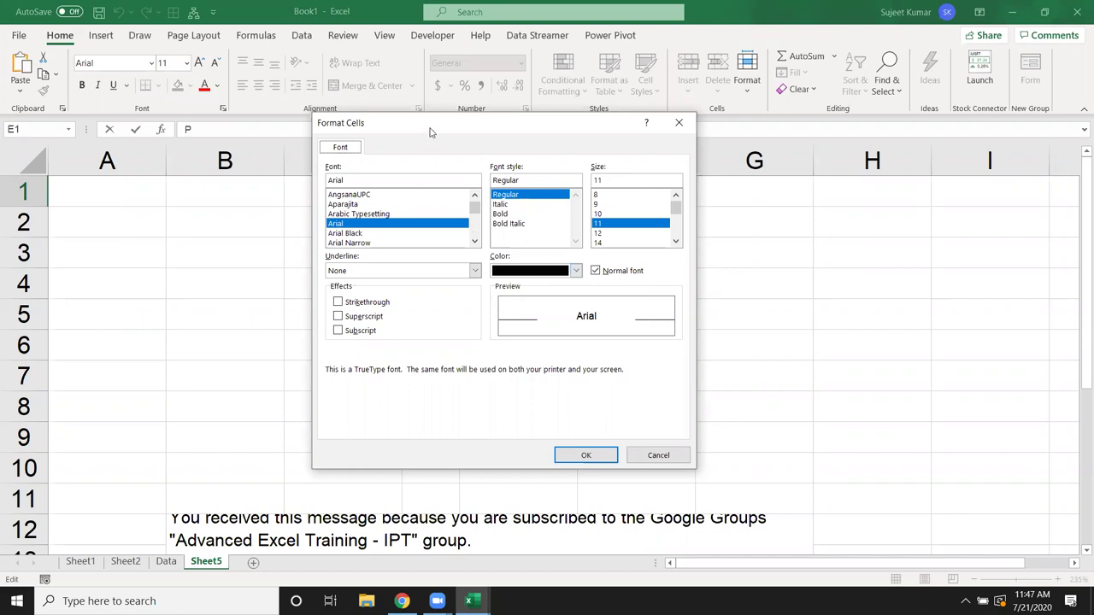
{"action": "left_click_drag", "start_coordinate": [431, 130], "coordinate": [498, 137]}
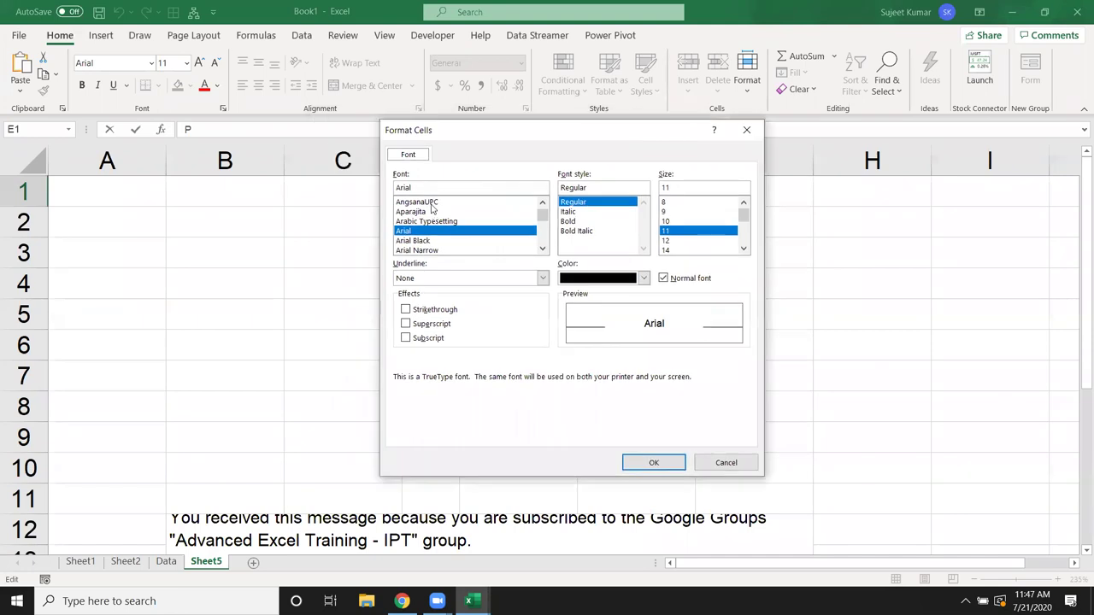
{"action": "key", "text": "Escape"}
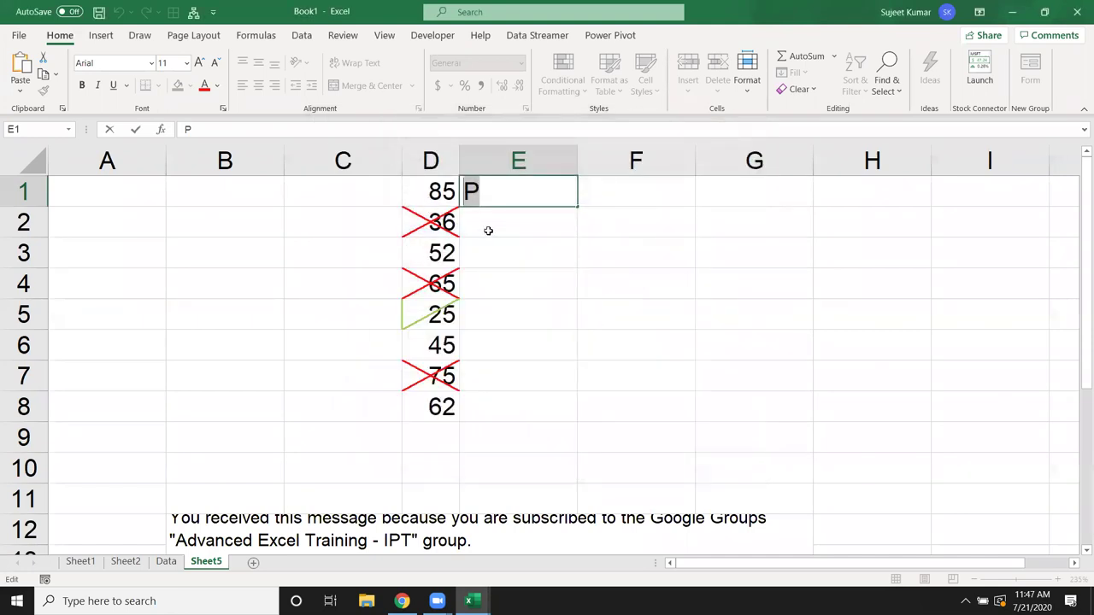
{"action": "left_click", "coordinate": [488, 227]}
{"action": "left_click", "coordinate": [484, 193]}
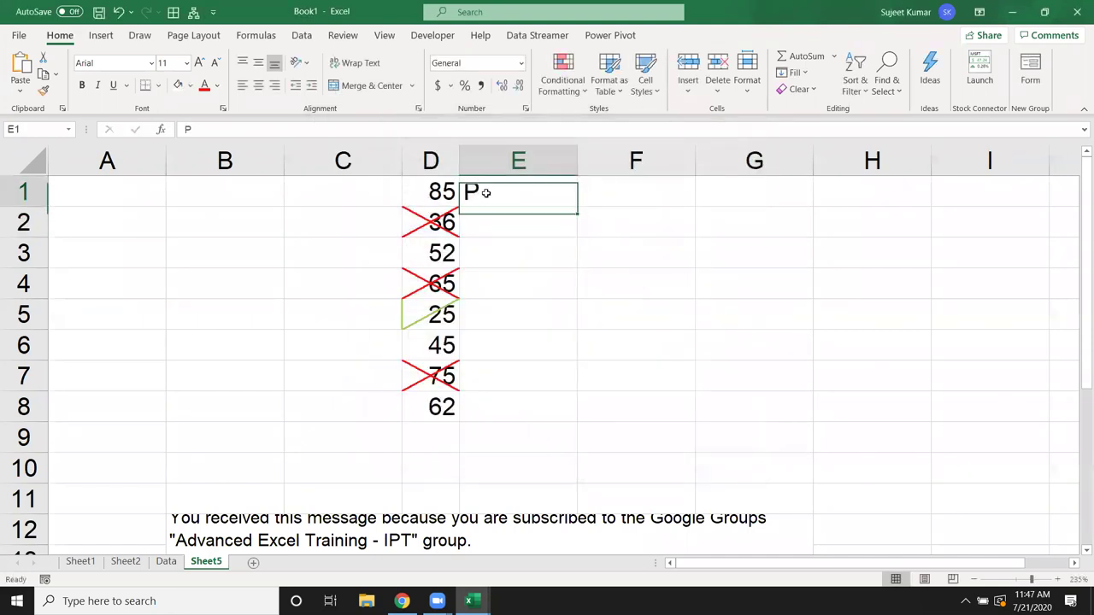
Step: Apply the Wingdings 2 font to E1 and fill the tick down to E8
{"action": "left_click", "coordinate": [151, 63]}
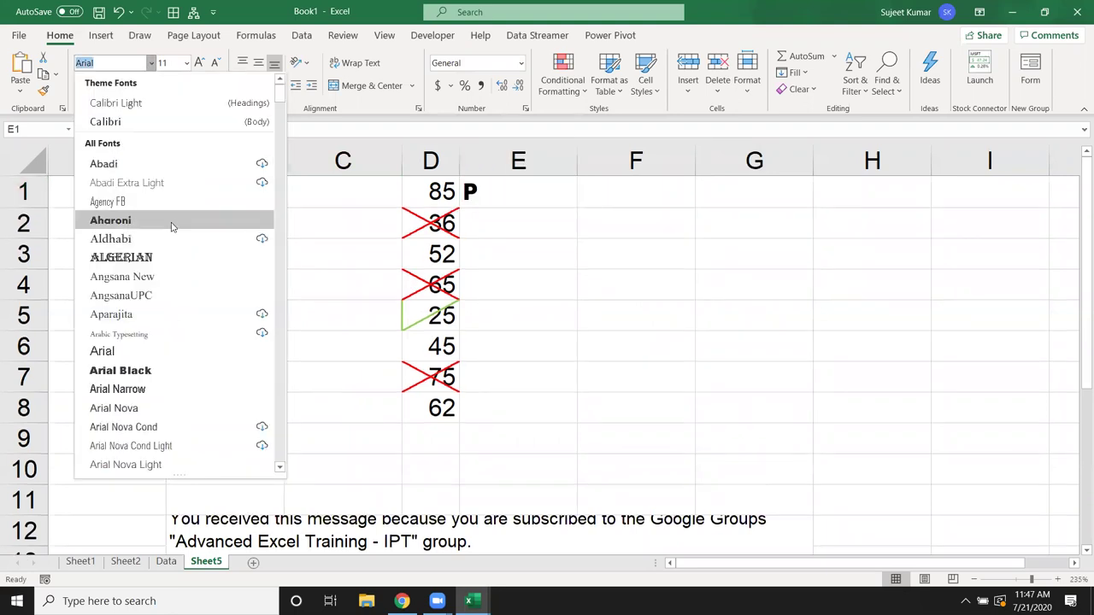
{"action": "key", "text": "End"}
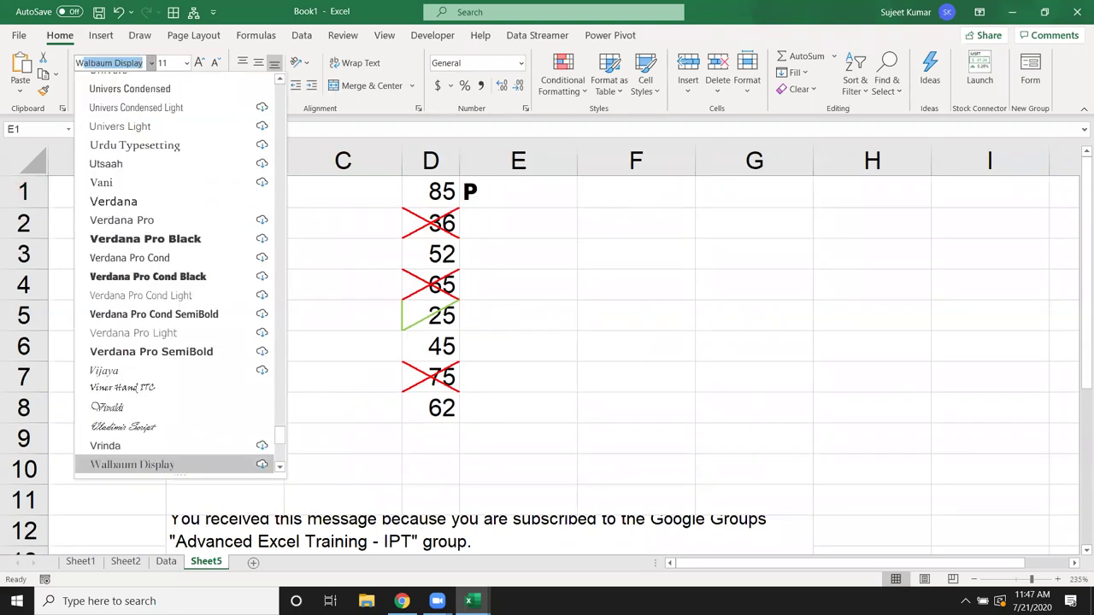
{"action": "scroll", "coordinate": [176, 231], "scroll_direction": "down", "scroll_amount": 3}
{"action": "scroll", "coordinate": [188, 376], "scroll_direction": "down", "scroll_amount": 2}
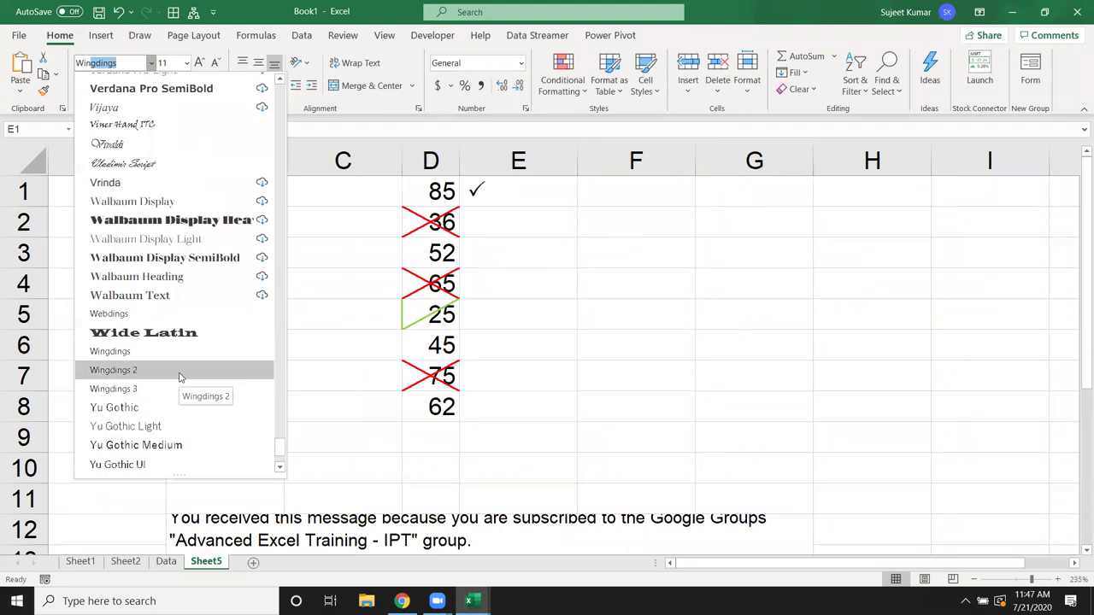
{"action": "left_click", "coordinate": [179, 370]}
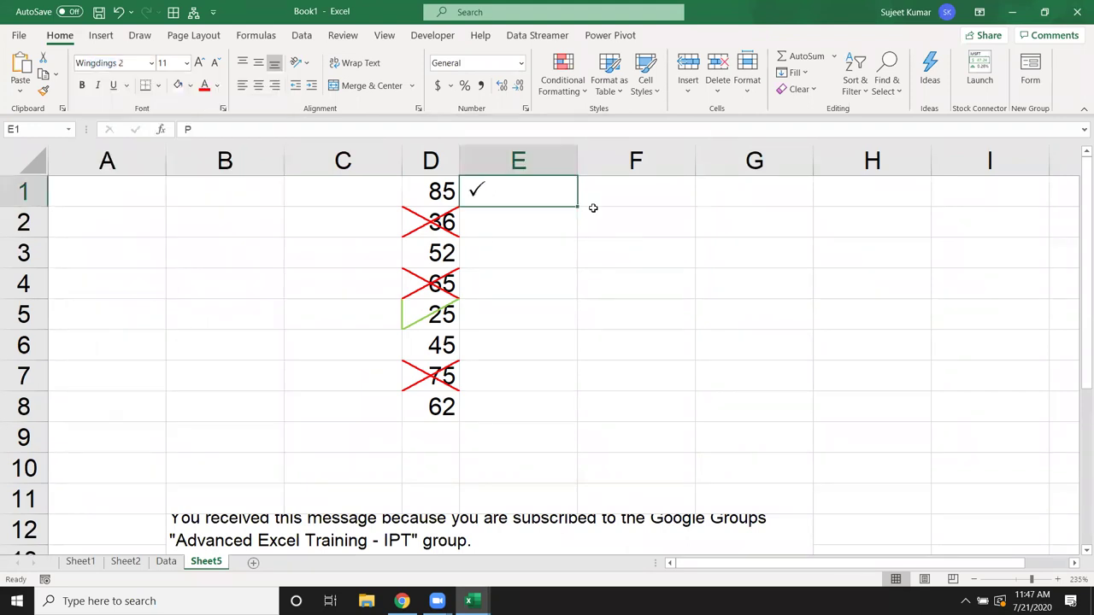
{"action": "left_click_drag", "start_coordinate": [579, 204], "coordinate": [563, 425]}
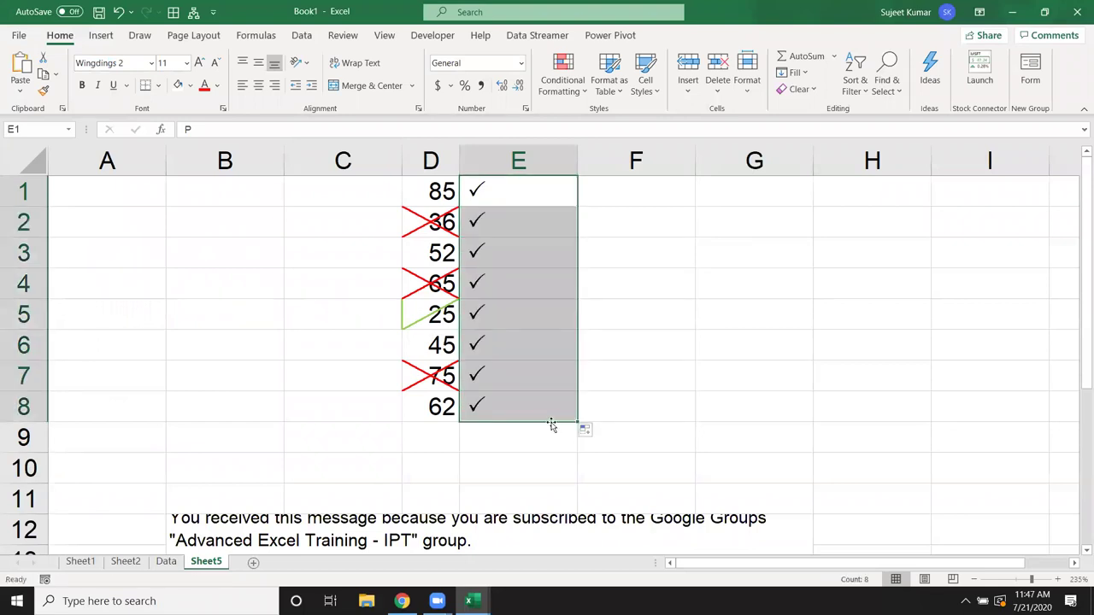
Step: Type O in E2, E4 and E7 to turn those ticks into crosses
{"action": "double_click", "coordinate": [486, 193]}
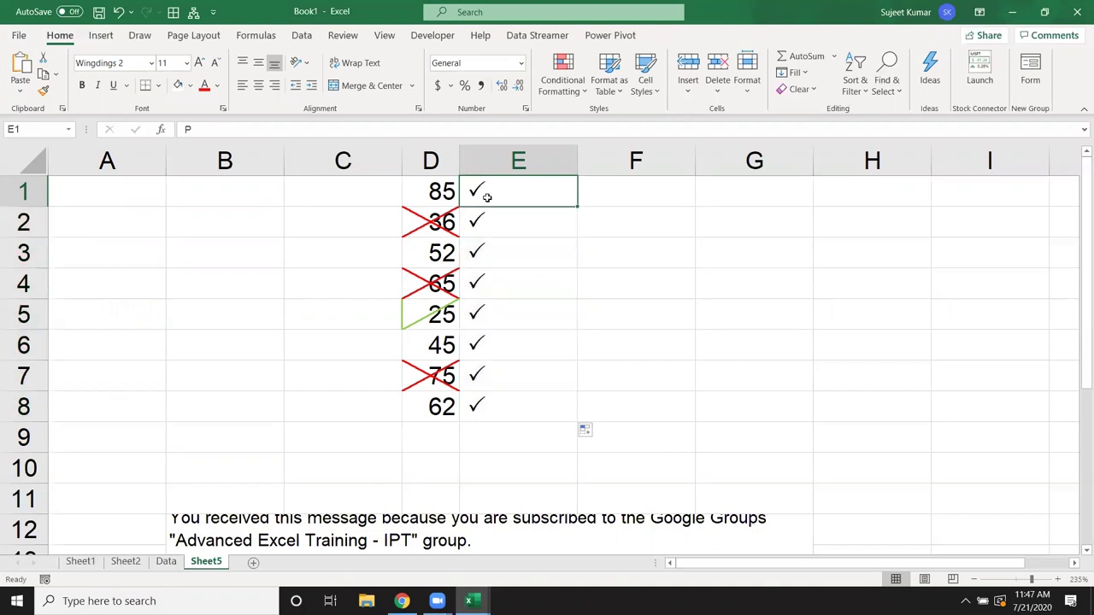
{"action": "left_click", "coordinate": [486, 224]}
{"action": "left_click", "coordinate": [488, 251]}
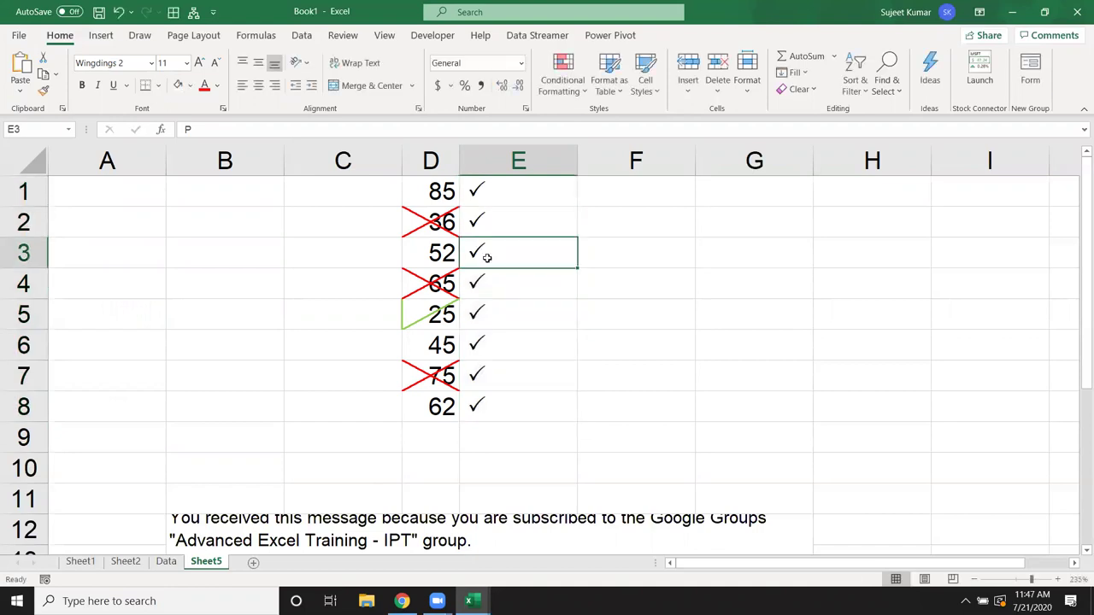
{"action": "left_click", "coordinate": [482, 225]}
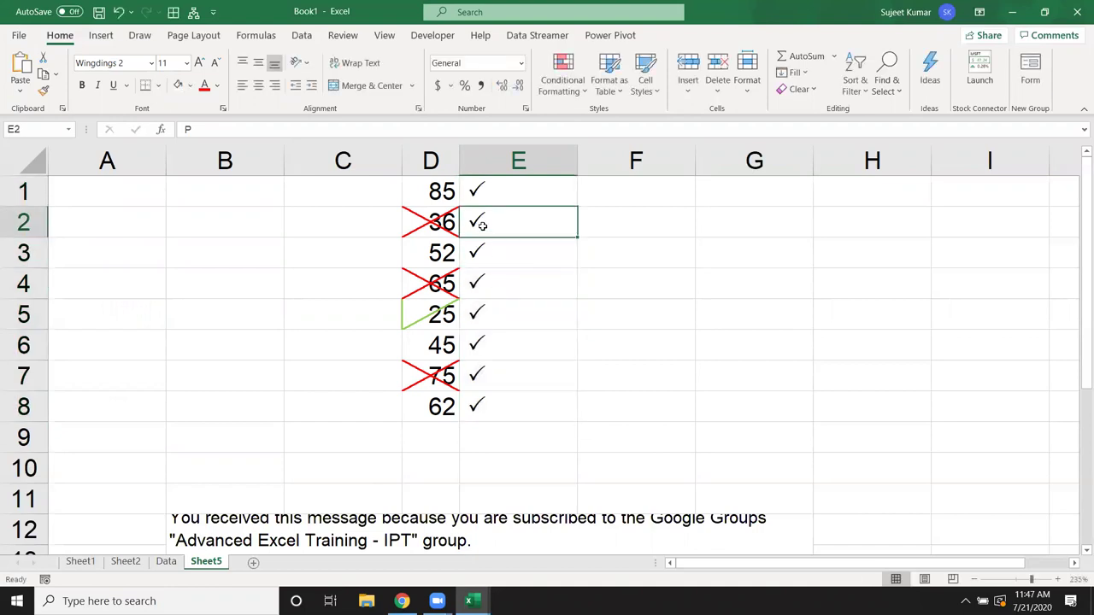
{"action": "type", "text": "O"}
{"action": "key", "text": "Return"}
{"action": "key", "text": "Return"}
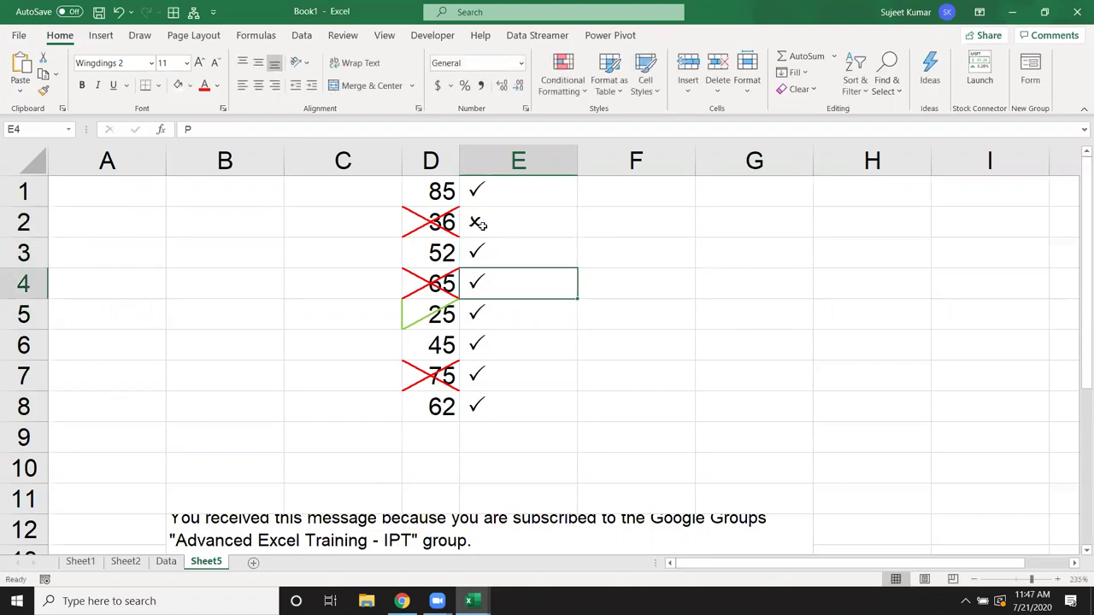
{"action": "type", "text": "O"}
{"action": "key", "text": "Return"}
{"action": "key", "text": "Return"}
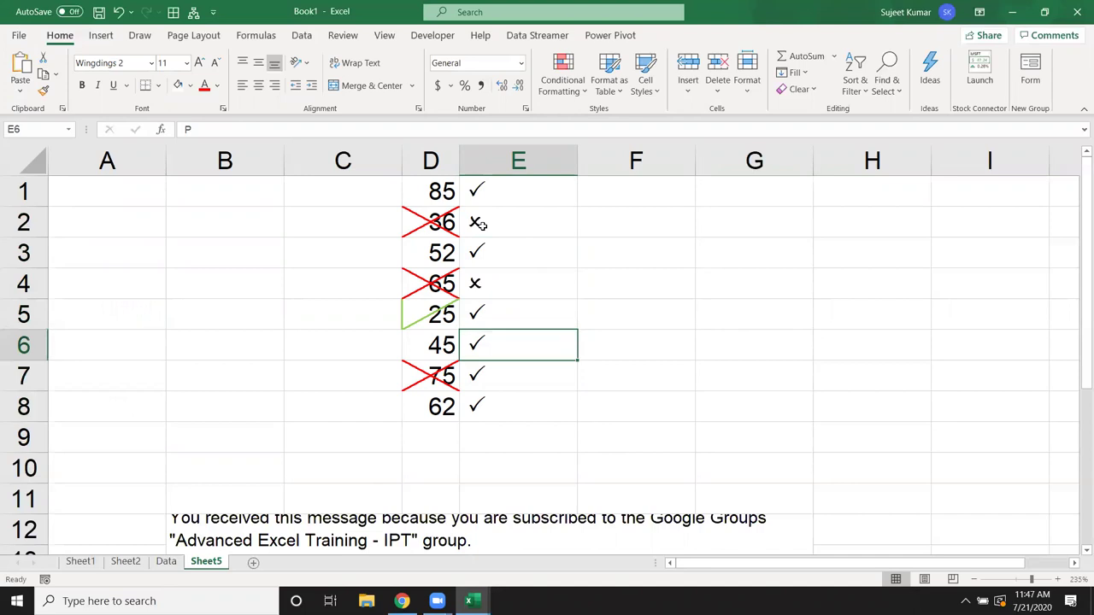
{"action": "key", "text": "Return"}
{"action": "type", "text": "O"}
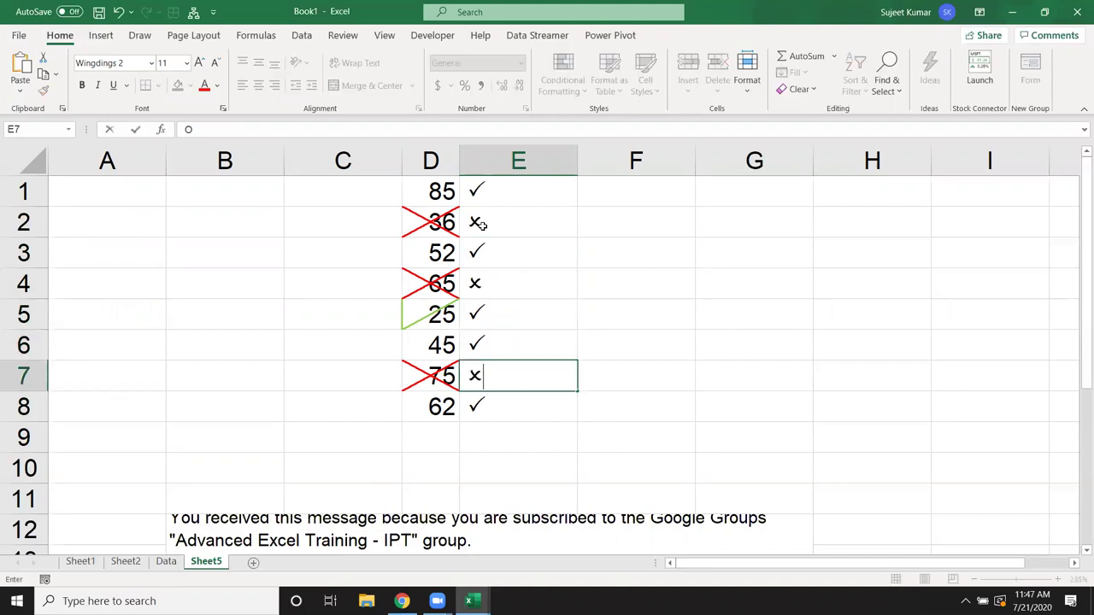
{"action": "key", "text": "Return"}
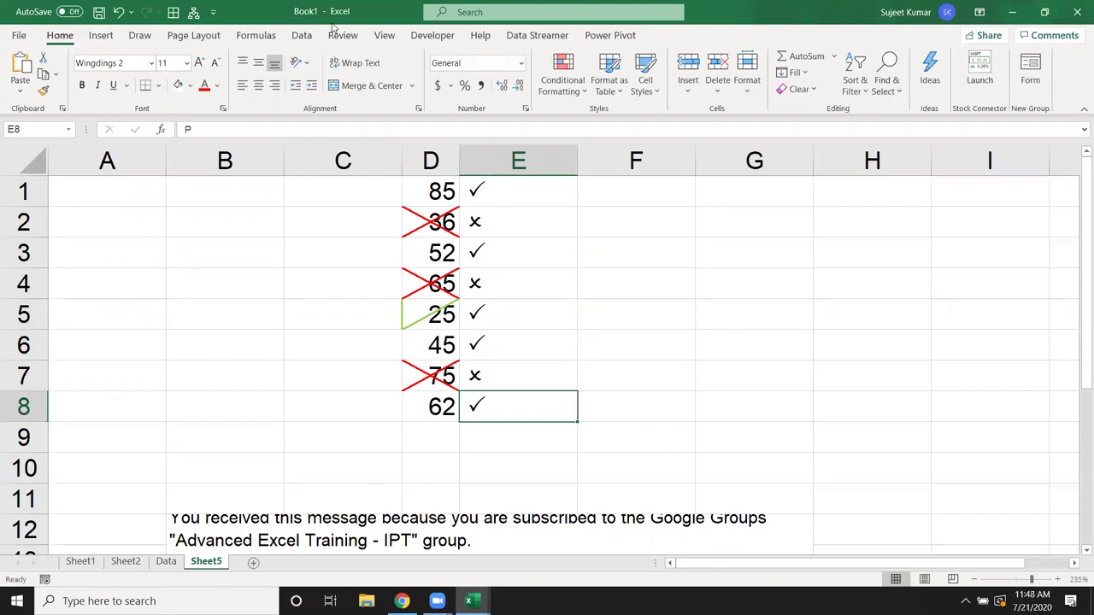
{"action": "left_click", "coordinate": [464, 193]}
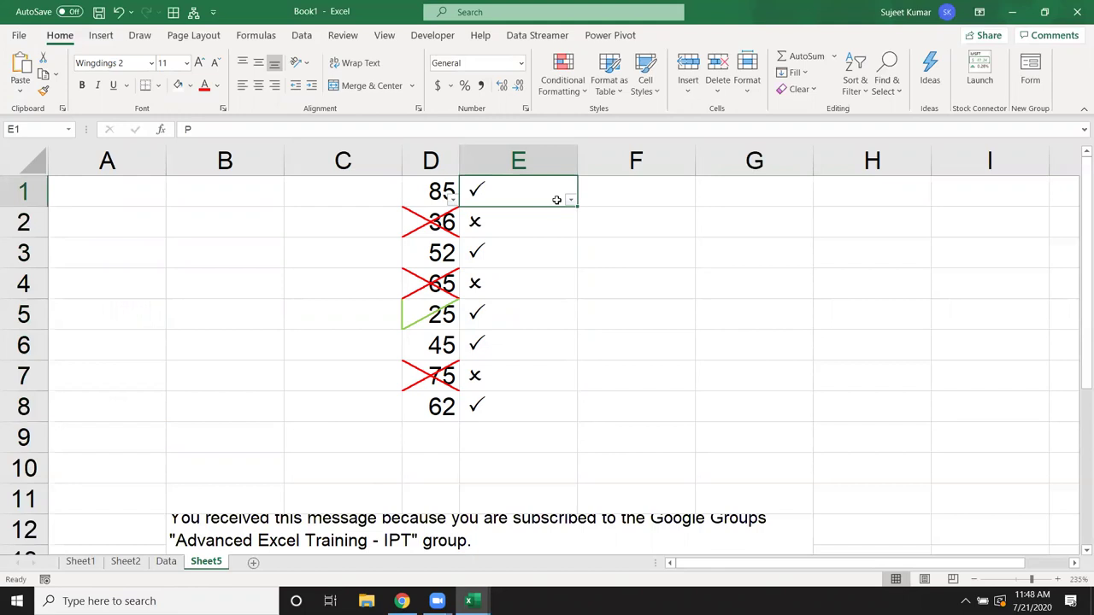
{"action": "left_click_drag", "start_coordinate": [509, 260], "coordinate": [510, 395]}
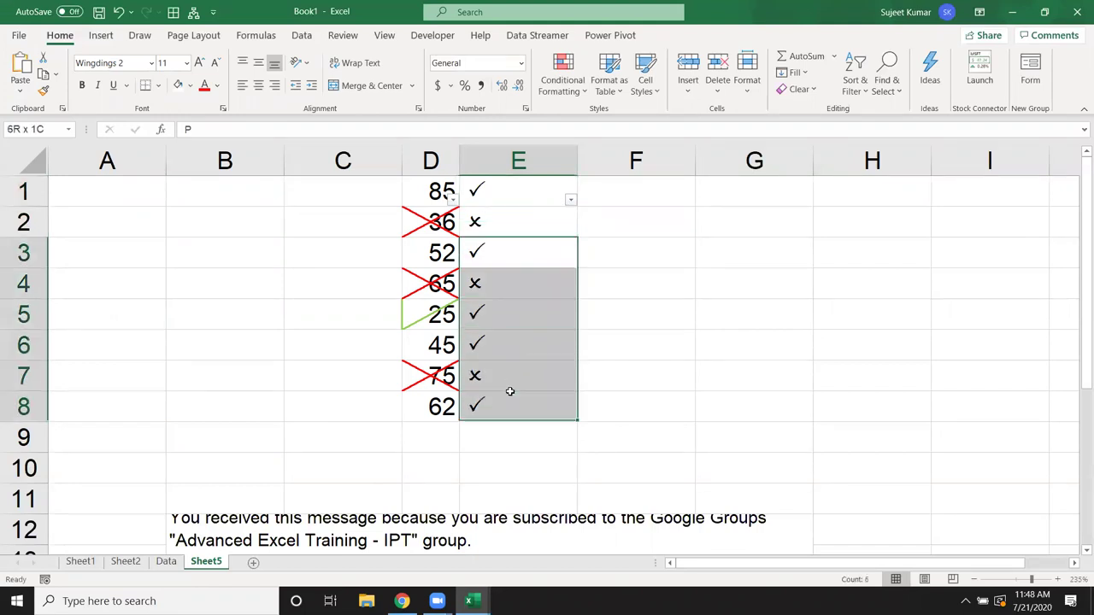
{"action": "left_click", "coordinate": [510, 383]}
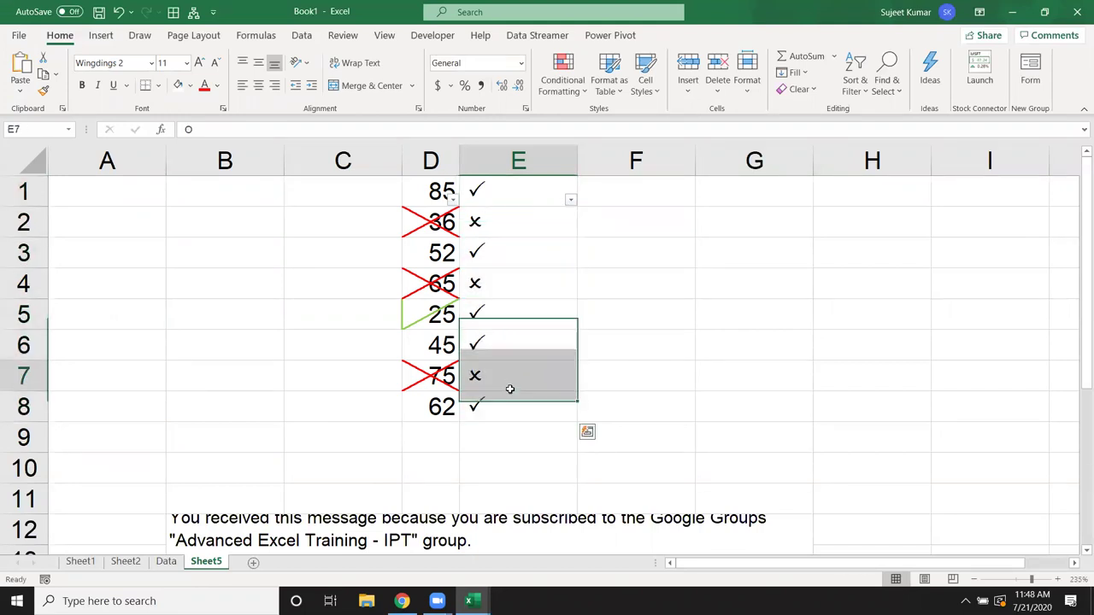
{"action": "left_click", "coordinate": [570, 199]}
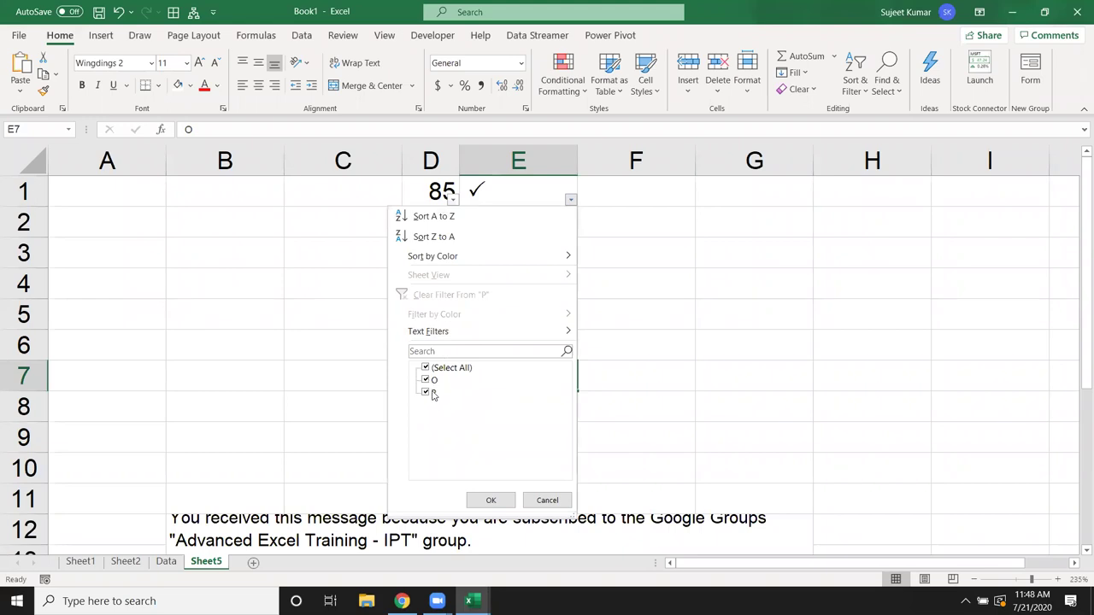
{"action": "left_click", "coordinate": [647, 281]}
{"action": "left_click", "coordinate": [539, 259]}
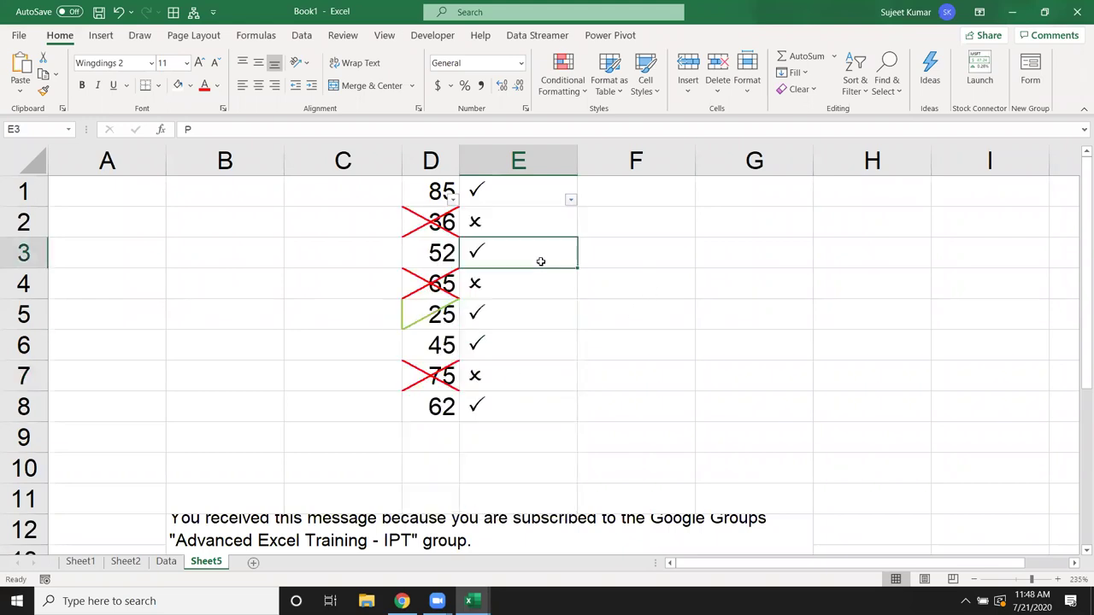
{"action": "left_click", "coordinate": [837, 265]}
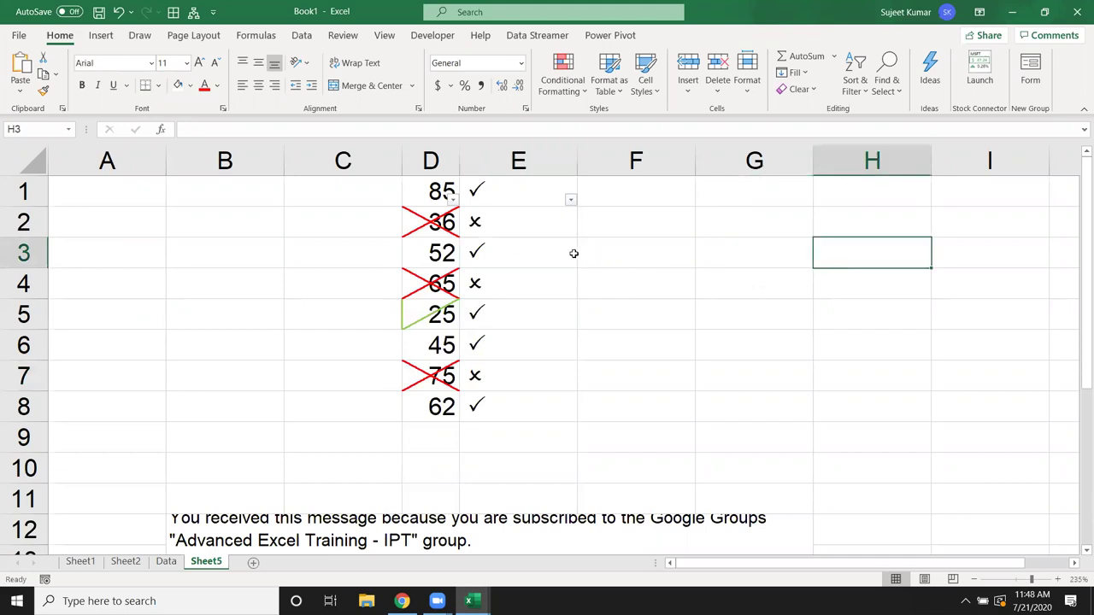
{"action": "left_click", "coordinate": [533, 228]}
{"action": "left_click", "coordinate": [619, 248]}
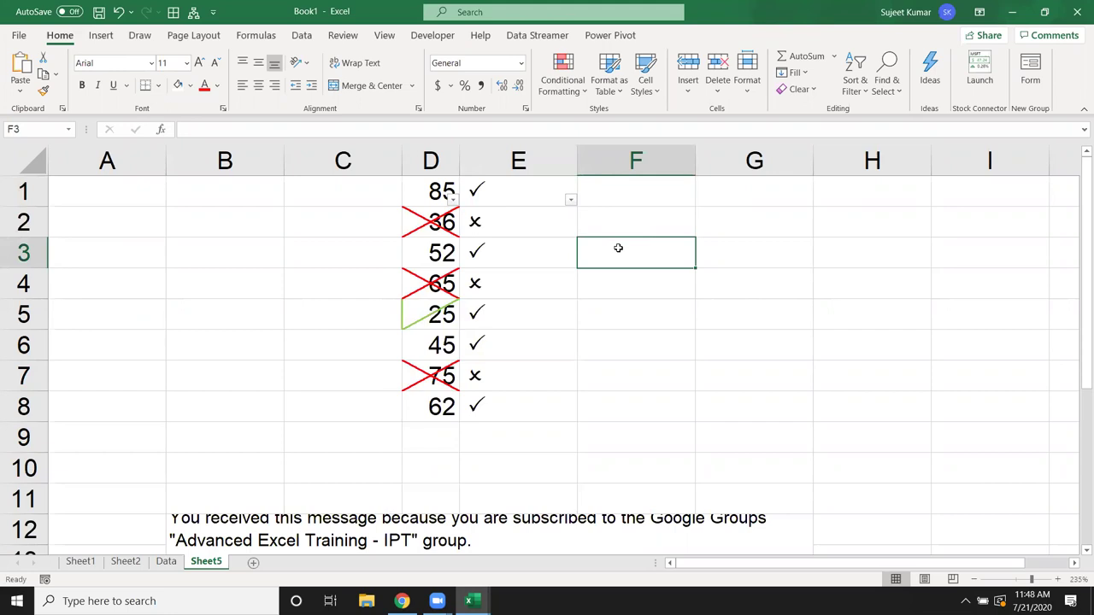
{"action": "left_click", "coordinate": [545, 258]}
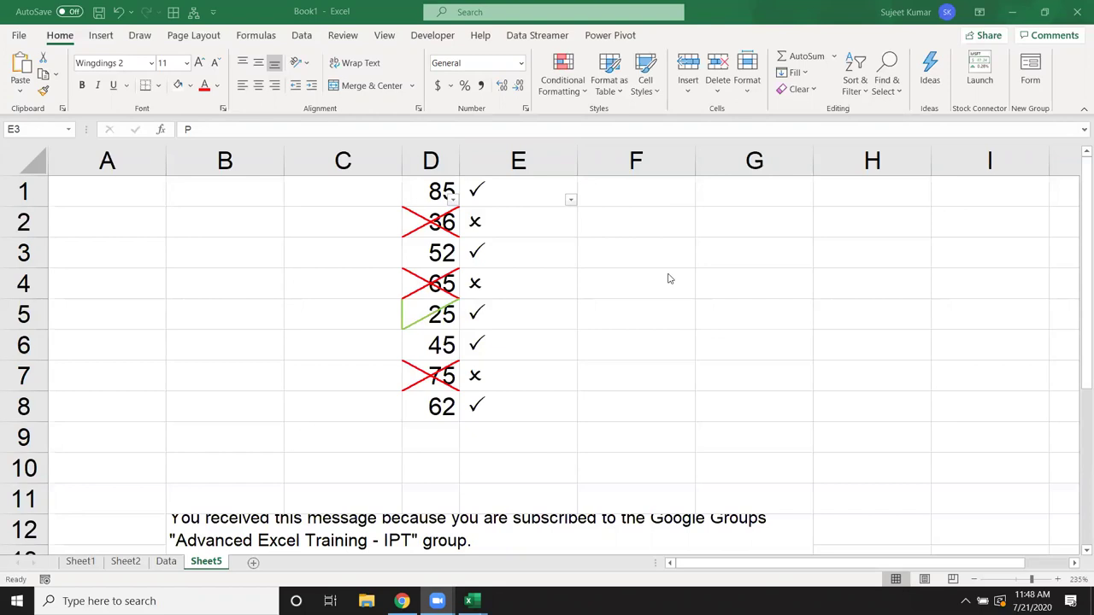
Step: Enter the letter J in cell G3 to create the tick mark
{"action": "left_click", "coordinate": [716, 254]}
{"action": "type", "text": "J"}
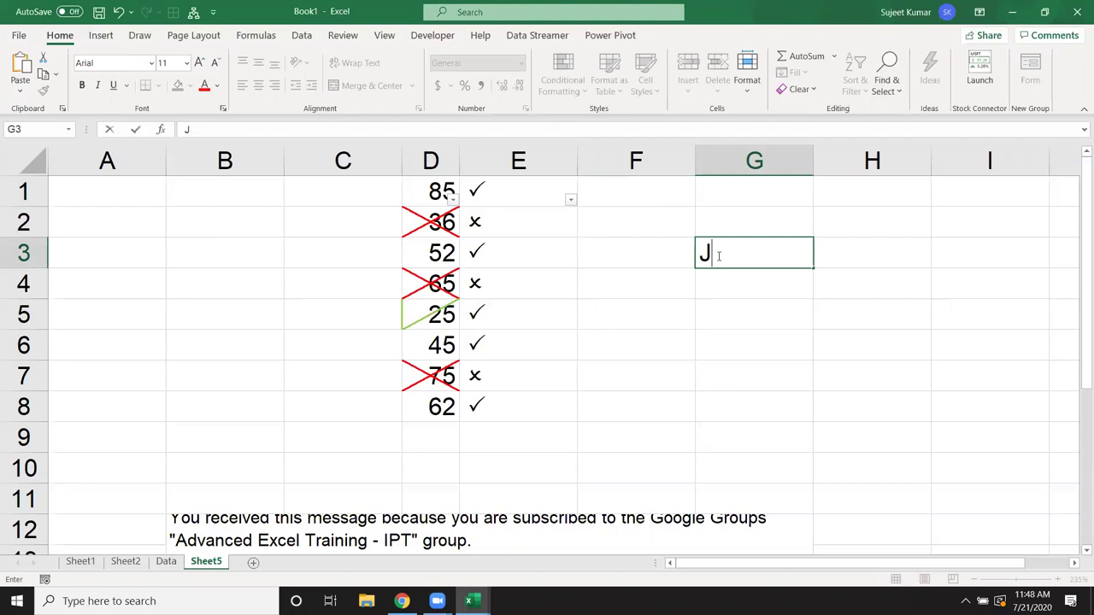
{"action": "key", "text": "Return"}
Step: In Format Cells, browse the tabs, then rotate G3's text to point straight down
{"action": "left_click", "coordinate": [716, 255]}
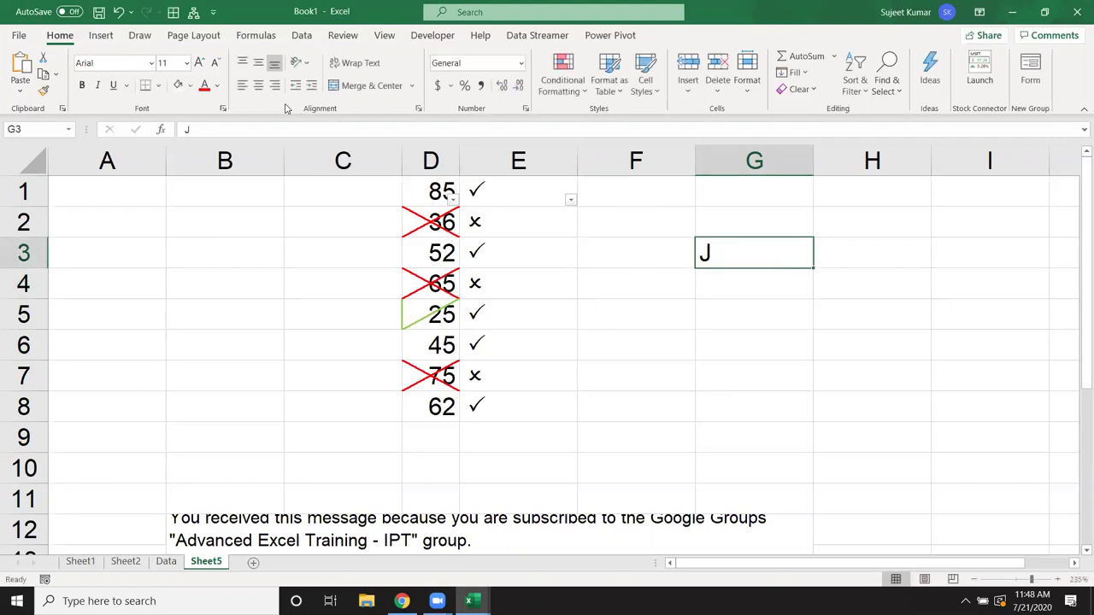
{"action": "key", "text": "ctrl+1"}
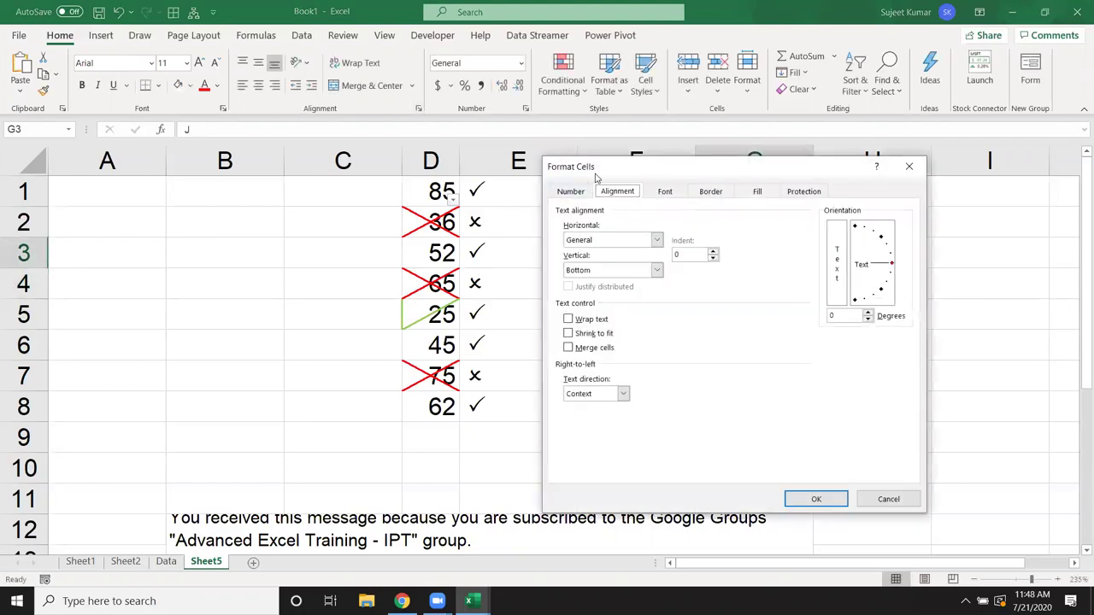
{"action": "left_click_drag", "start_coordinate": [645, 176], "coordinate": [175, 176]}
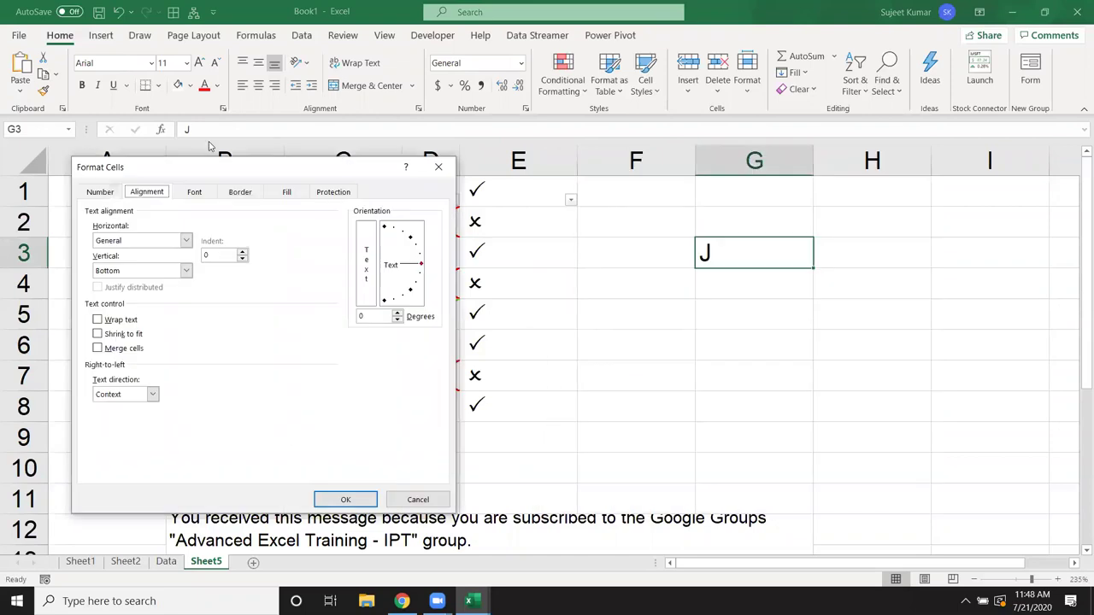
{"action": "left_click", "coordinate": [108, 192]}
{"action": "left_click", "coordinate": [146, 192]}
{"action": "left_click_drag", "start_coordinate": [181, 171], "coordinate": [257, 157]}
{"action": "left_click", "coordinate": [175, 179]}
{"action": "left_click", "coordinate": [224, 179]}
{"action": "left_click", "coordinate": [269, 179]}
{"action": "left_click", "coordinate": [317, 179]}
{"action": "left_click", "coordinate": [363, 178]}
{"action": "left_click", "coordinate": [409, 179]}
{"action": "left_click", "coordinate": [329, 179]}
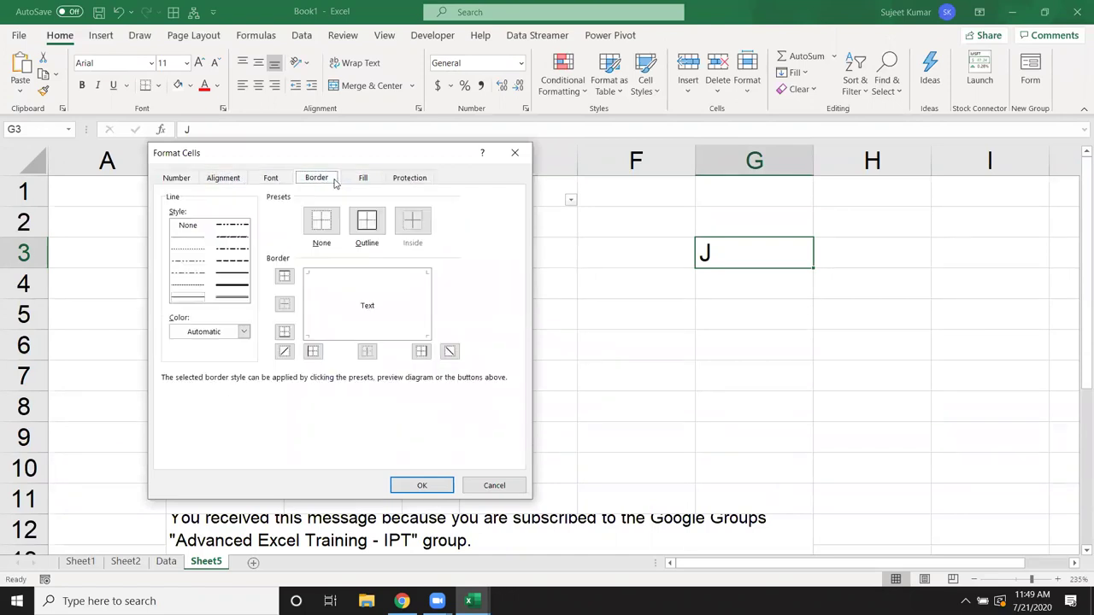
{"action": "left_click", "coordinate": [275, 179]}
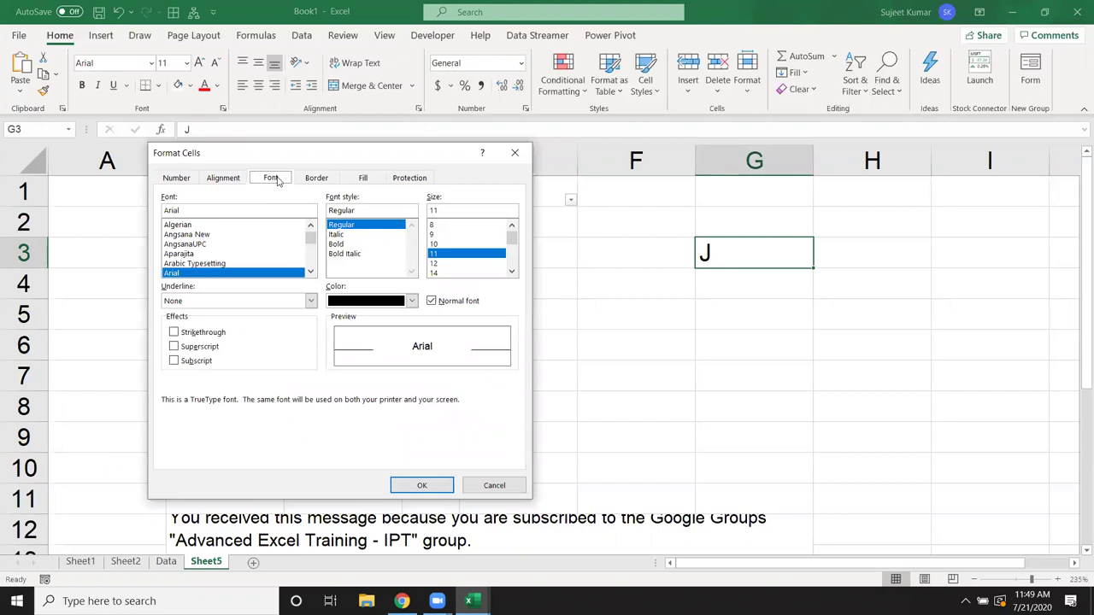
{"action": "left_click", "coordinate": [363, 179]}
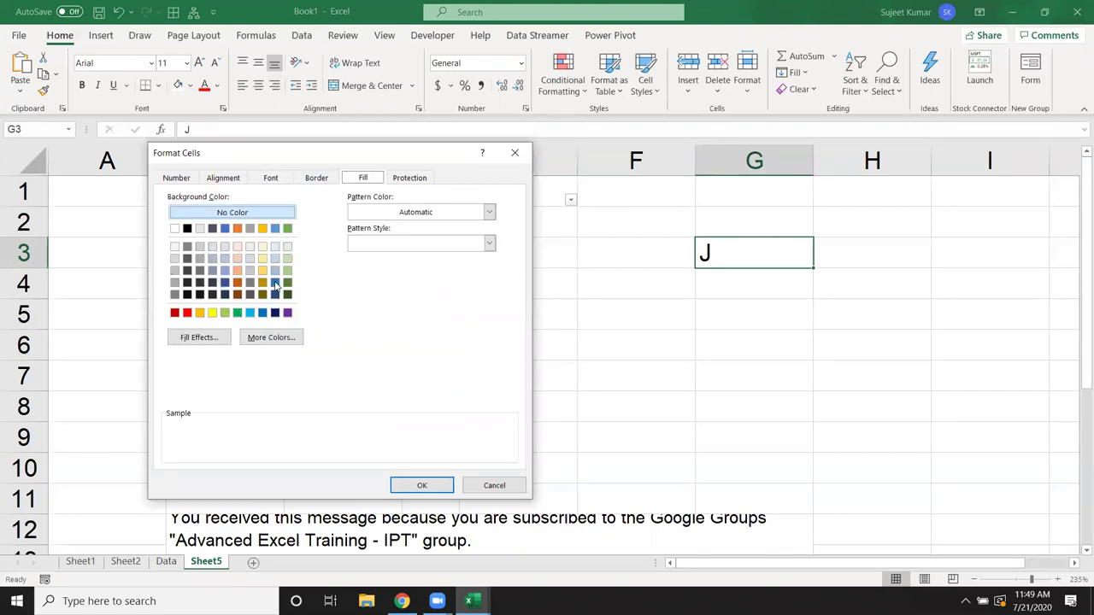
{"action": "left_click", "coordinate": [239, 181]}
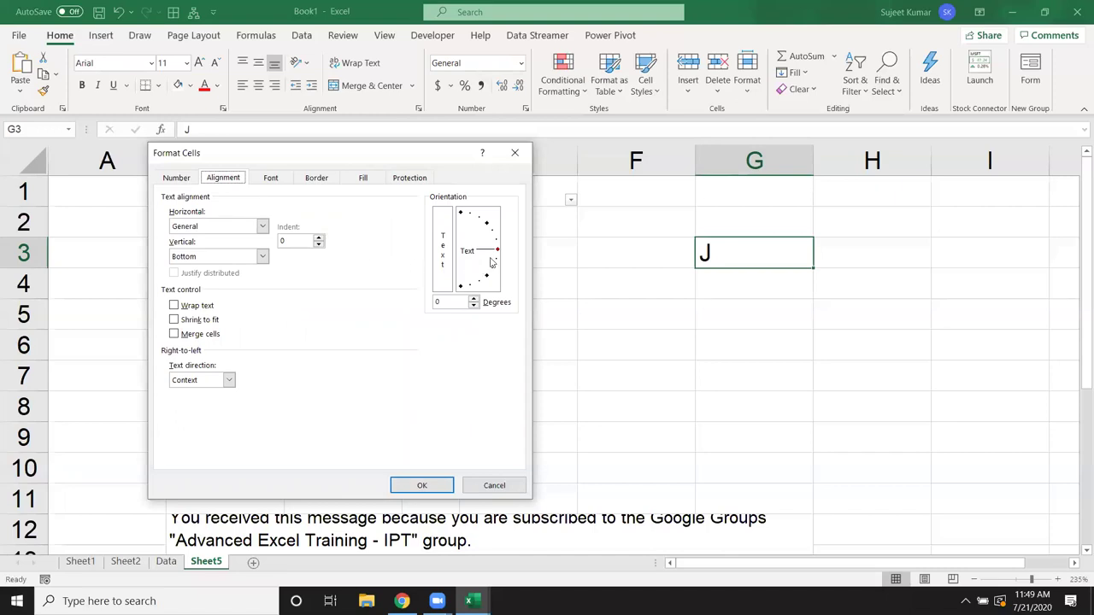
{"action": "left_click_drag", "start_coordinate": [491, 254], "coordinate": [462, 304]}
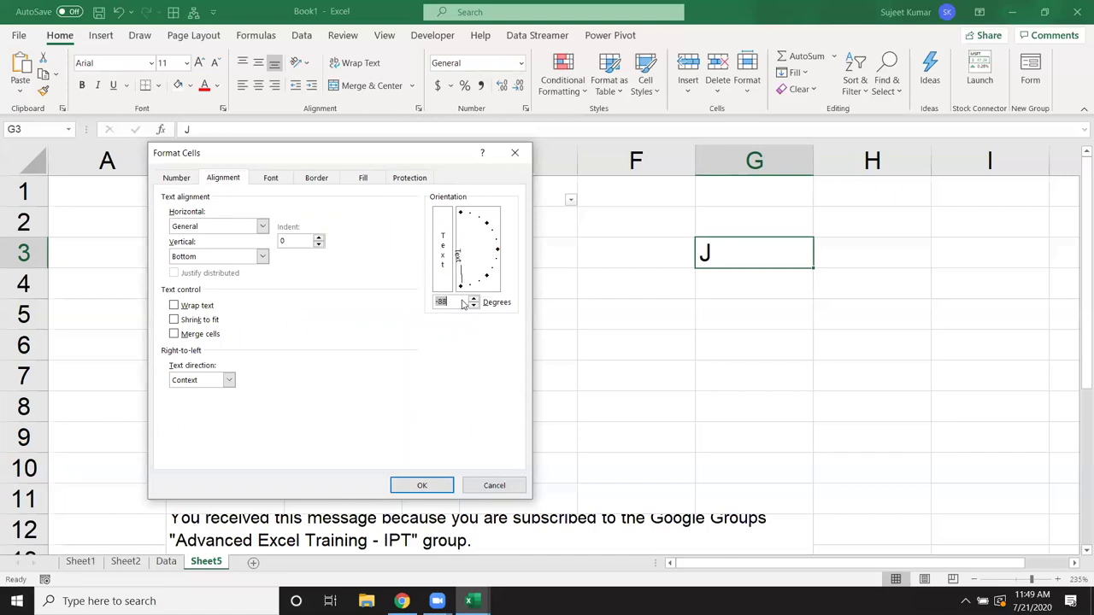
{"action": "left_click", "coordinate": [401, 487]}
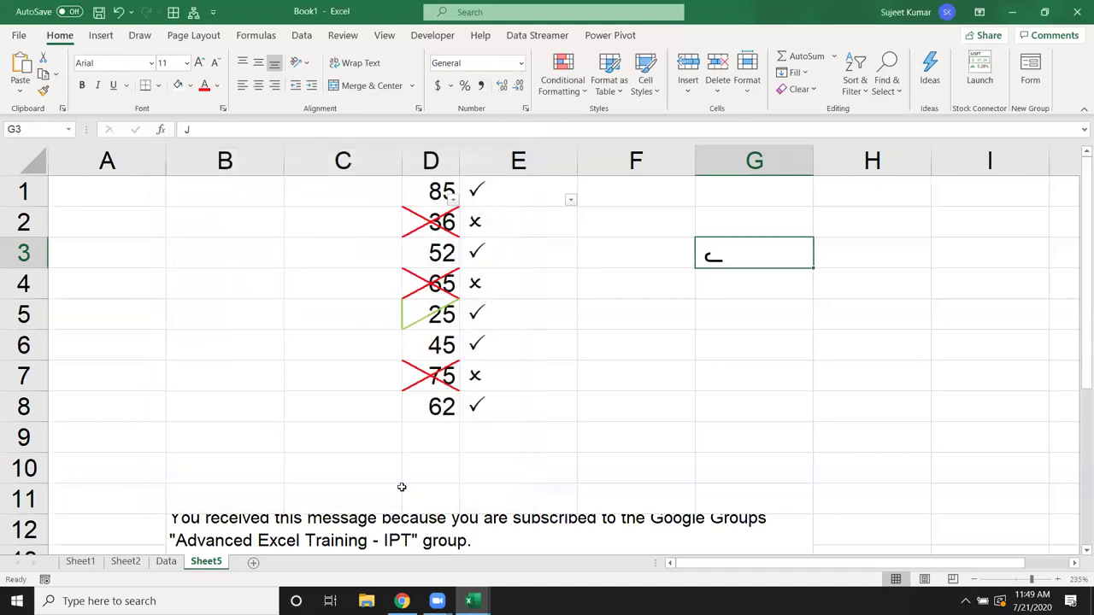
Step: Tilt the tick in G3 using Orientation > Angle Clockwise
{"action": "left_click", "coordinate": [313, 65]}
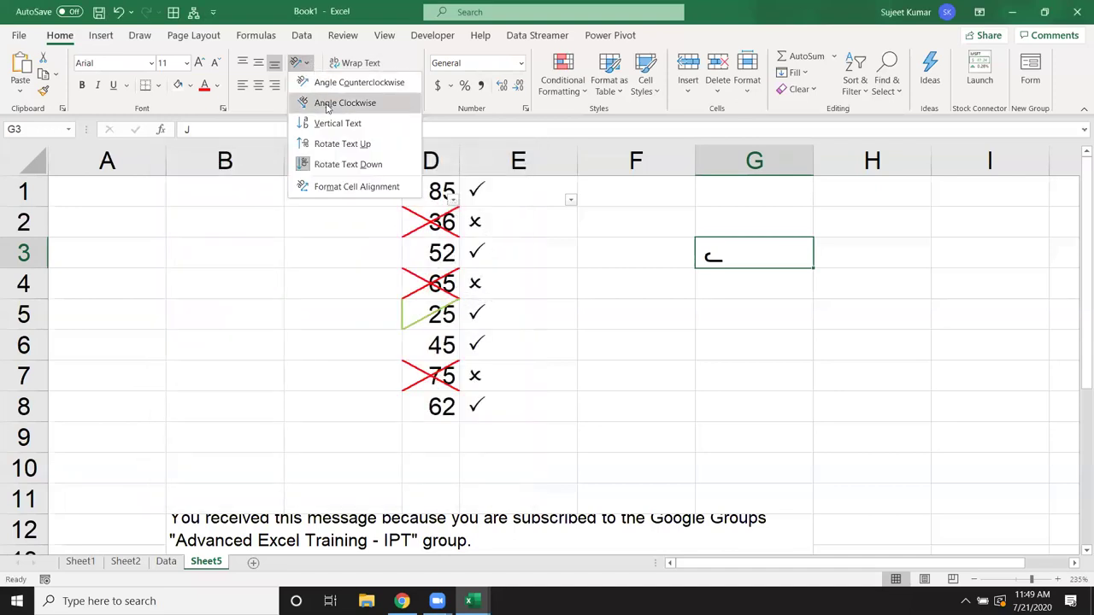
{"action": "left_click", "coordinate": [326, 104]}
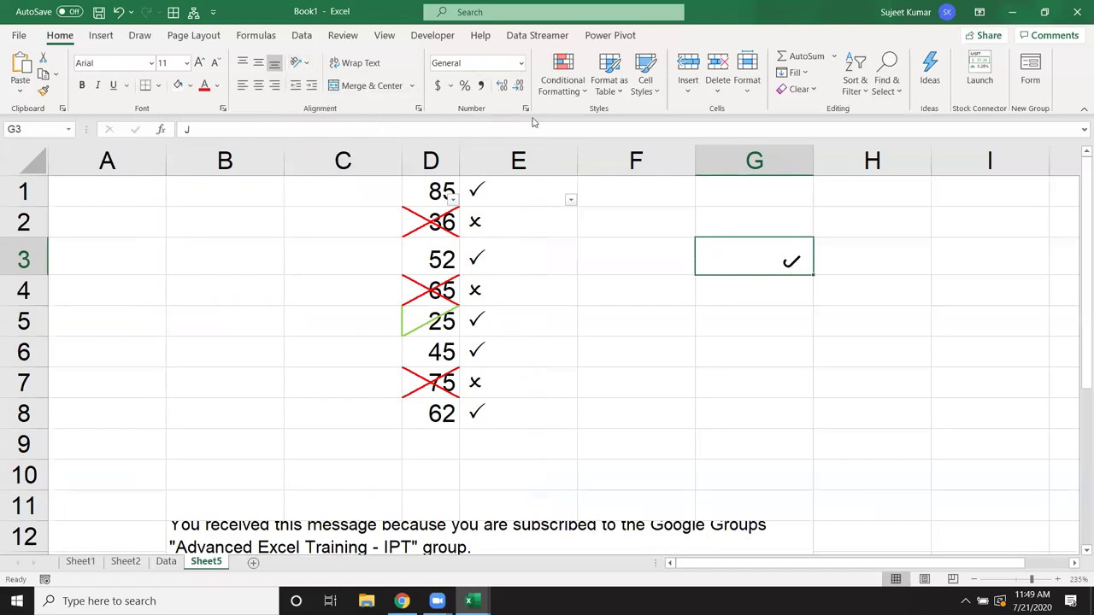
{"action": "left_click", "coordinate": [788, 291]}
{"action": "left_click", "coordinate": [779, 269]}
Step: Insert a new sheet and type the Name header in A5
{"action": "left_click", "coordinate": [260, 567]}
{"action": "left_click", "coordinate": [56, 214]}
{"action": "type", "text": "Name"}
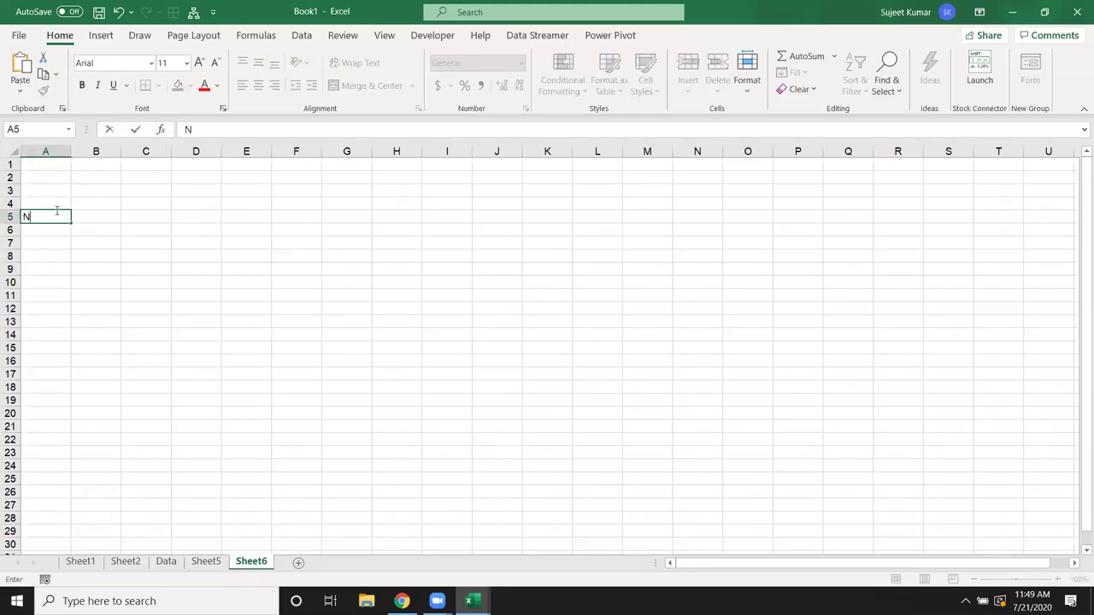
{"action": "key", "text": "Tab"}
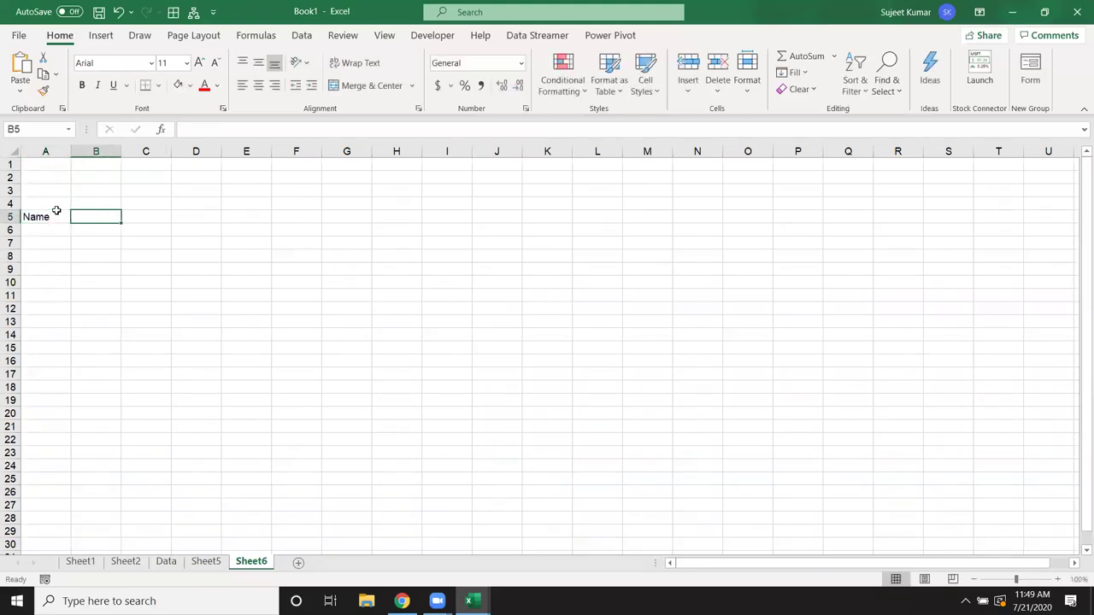
{"action": "left_click", "coordinate": [57, 212]}
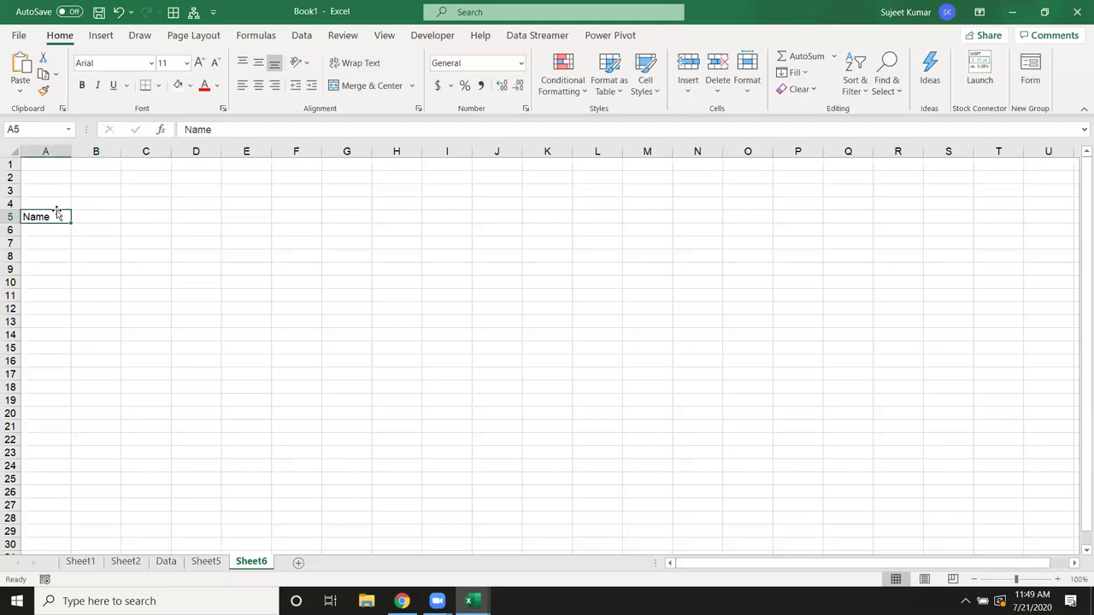
{"action": "key", "text": "Tab"}
Step: Enter 7/1 in B5, format it as 1-Jul-20, and fill dates across row 5
{"action": "type", "text": "7/1"}
{"action": "left_click", "coordinate": [87, 304]}
{"action": "left_click", "coordinate": [116, 217]}
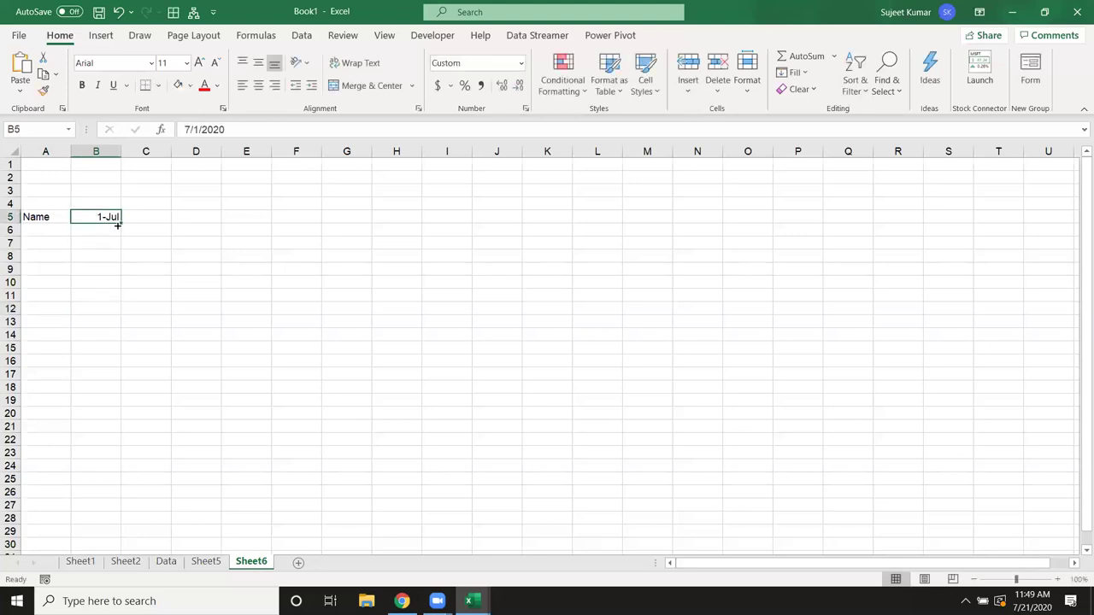
{"action": "key", "text": "ctrl+shift+3"}
{"action": "left_click_drag", "start_coordinate": [122, 221], "coordinate": [955, 299]}
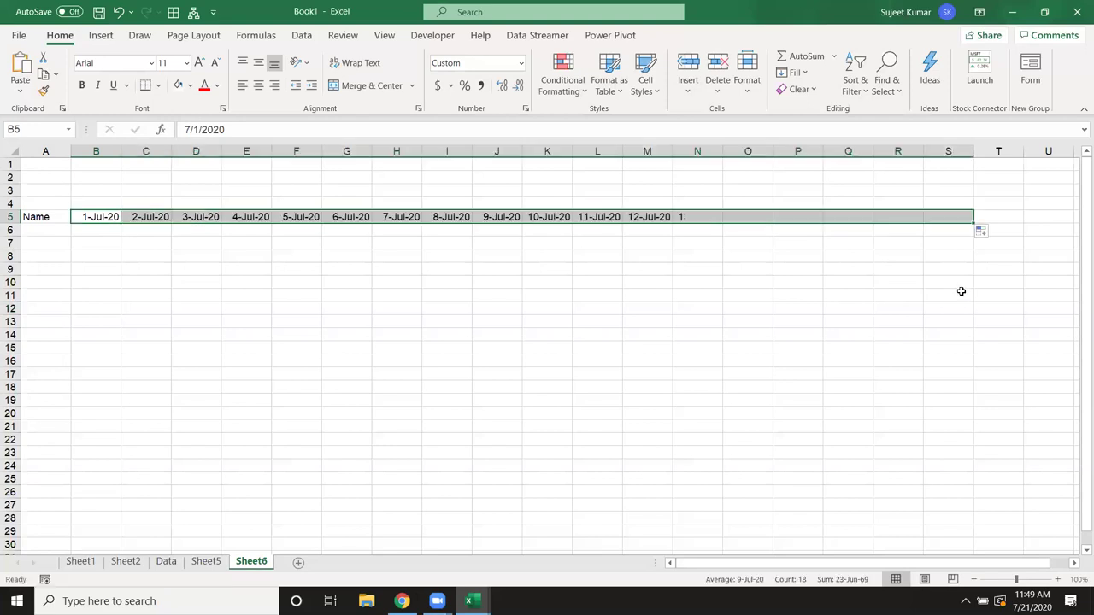
{"action": "left_click", "coordinate": [950, 218]}
{"action": "mouse_move", "coordinate": [973, 223]}
{"action": "left_mouse_down"}
{"action": "mouse_move", "coordinate": [1076, 225]}
{"action": "mouse_move", "coordinate": [1030, 226]}
{"action": "left_mouse_up"}
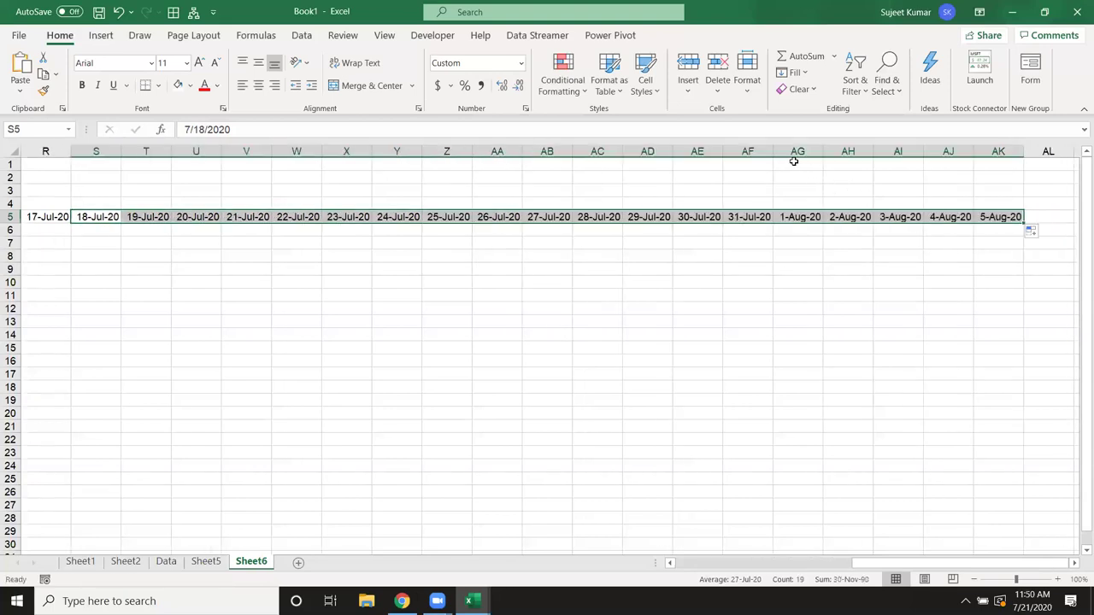
Step: Clear the surplus August dates so the row ends at 31-Jul-20 in AF5
{"action": "left_click_drag", "start_coordinate": [794, 154], "coordinate": [1024, 183]}
{"action": "key", "text": "Delete"}
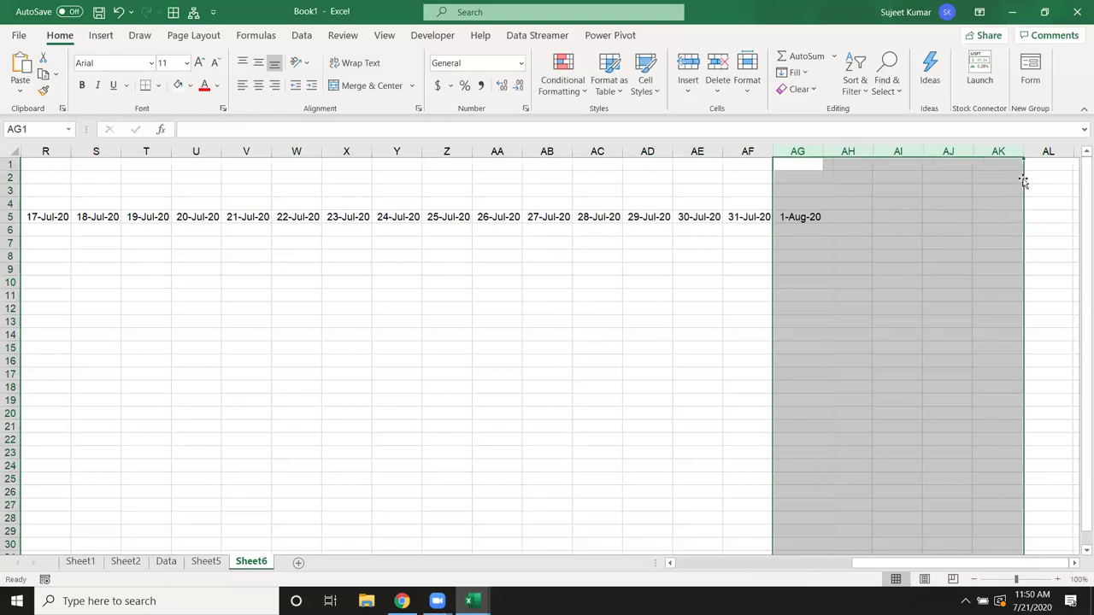
{"action": "key", "text": "Down"}
{"action": "key", "text": "Down"}
{"action": "key", "text": "Down"}
{"action": "key", "text": "Down"}
{"action": "key", "text": "Left"}
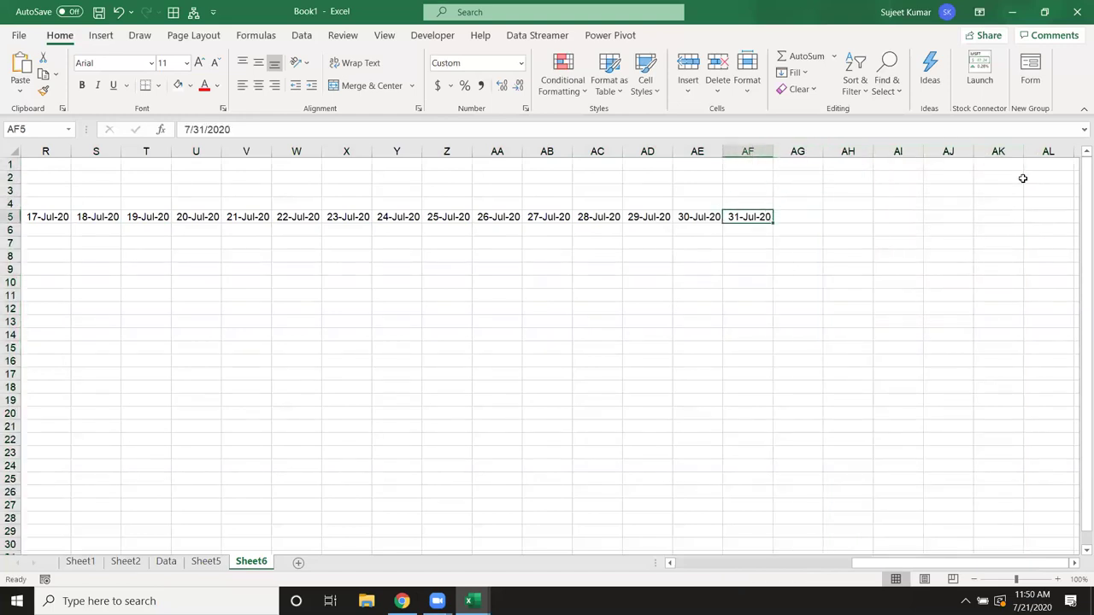
{"action": "key", "text": "Home"}
{"action": "key", "text": "Down"}
Step: Type the first person's name in A6 and fill the names down to A20
{"action": "type", "text": "Puja"}
{"action": "key", "text": "Return"}
{"action": "left_click", "coordinate": [69, 233]}
{"action": "left_click_drag", "start_coordinate": [70, 234], "coordinate": [44, 419]}
Step: Fill P into every attendance cell B6:AF20 using Ctrl+Enter
{"action": "left_click", "coordinate": [97, 231]}
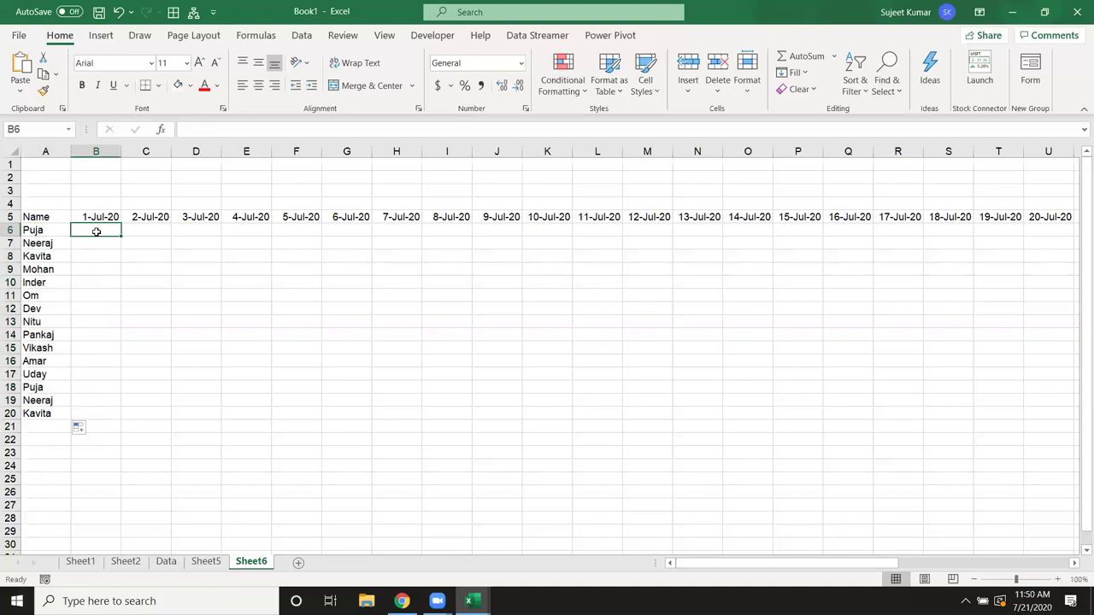
{"action": "type", "text": "P"}
{"action": "key", "text": "Return"}
{"action": "type", "text": "P"}
{"action": "key", "text": "Up"}
{"action": "key", "text": "Up"}
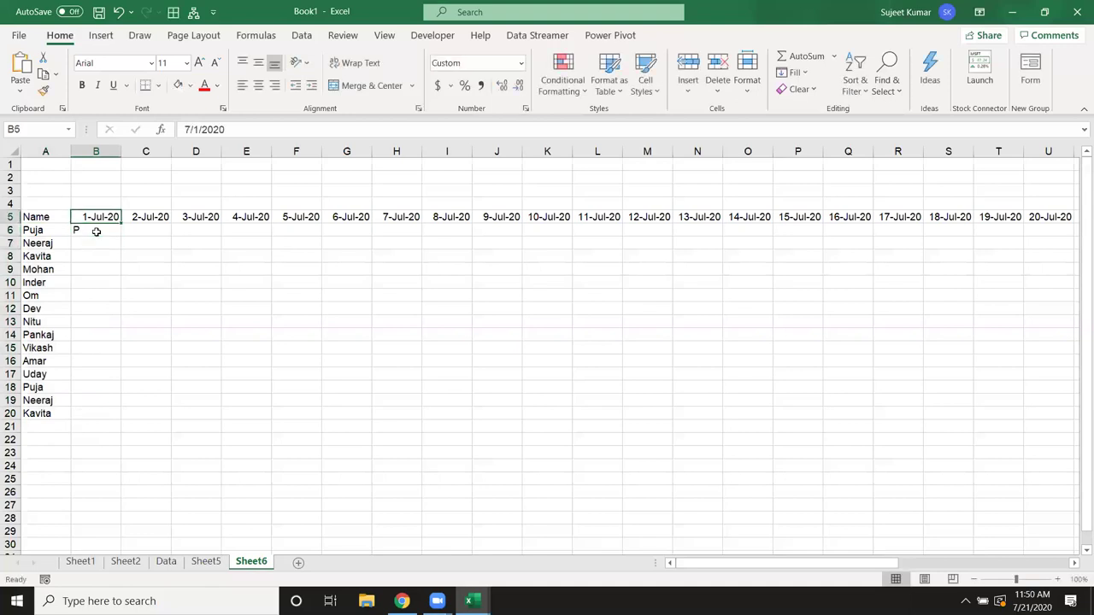
{"action": "key", "text": "ctrl+Right"}
{"action": "key", "text": "Down"}
{"action": "key", "text": "shift+Home"}
{"action": "key", "text": "shift+Right"}
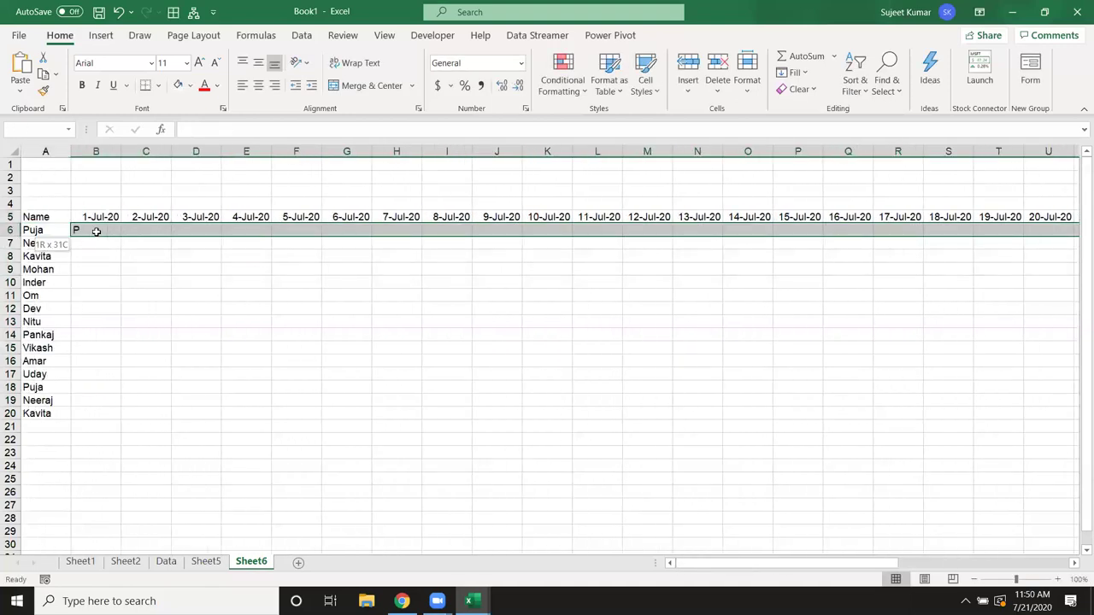
{"action": "key", "text": "shift+Down"}
{"action": "key", "text": "shift+Down"}
{"action": "key", "text": "shift+Down"}
{"action": "key", "text": "shift+Down"}
{"action": "key", "text": "shift+Down"}
{"action": "key", "text": "shift+Down"}
{"action": "key", "text": "shift+Down"}
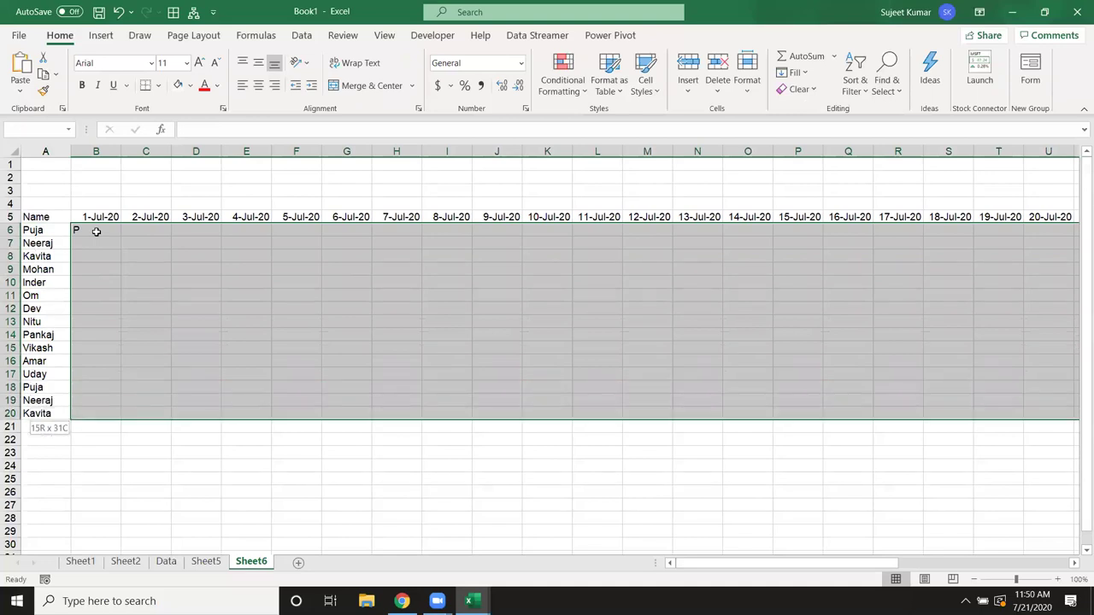
{"action": "key", "text": "ctrl+Return"}
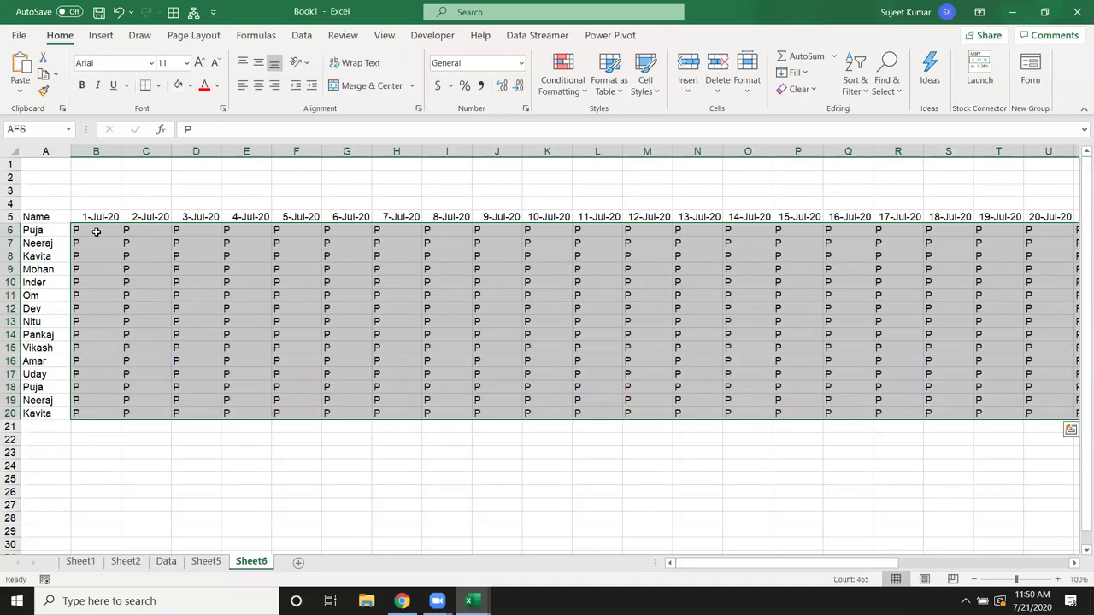
Step: Apply All Borders to the whole register A5:AF20
{"action": "left_click", "coordinate": [53, 221]}
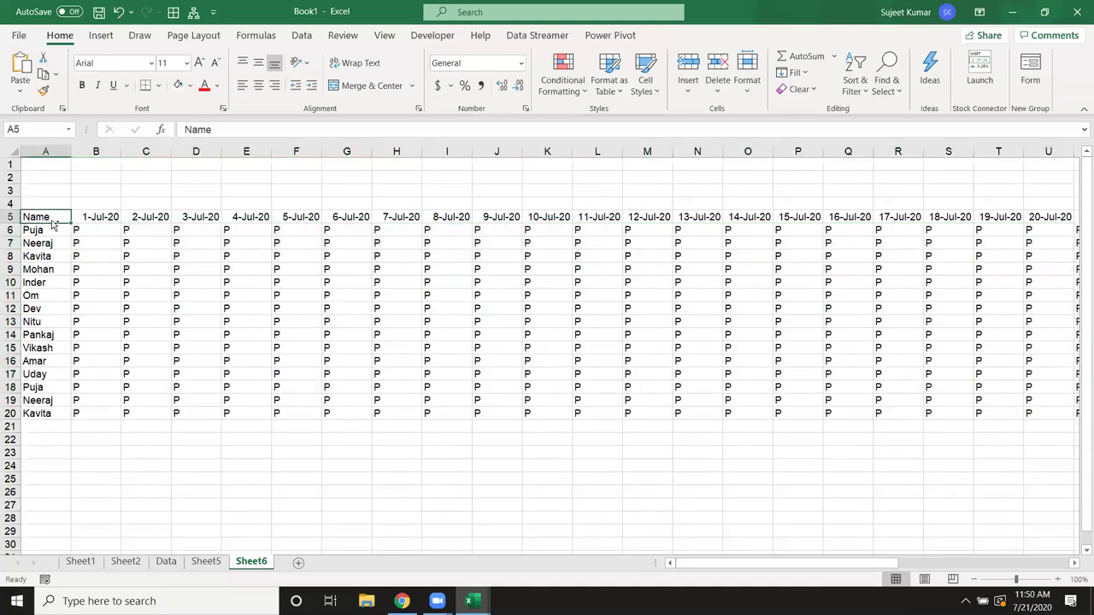
{"action": "key", "text": "ctrl+shift+Right"}
{"action": "key", "text": "ctrl+shift+Down"}
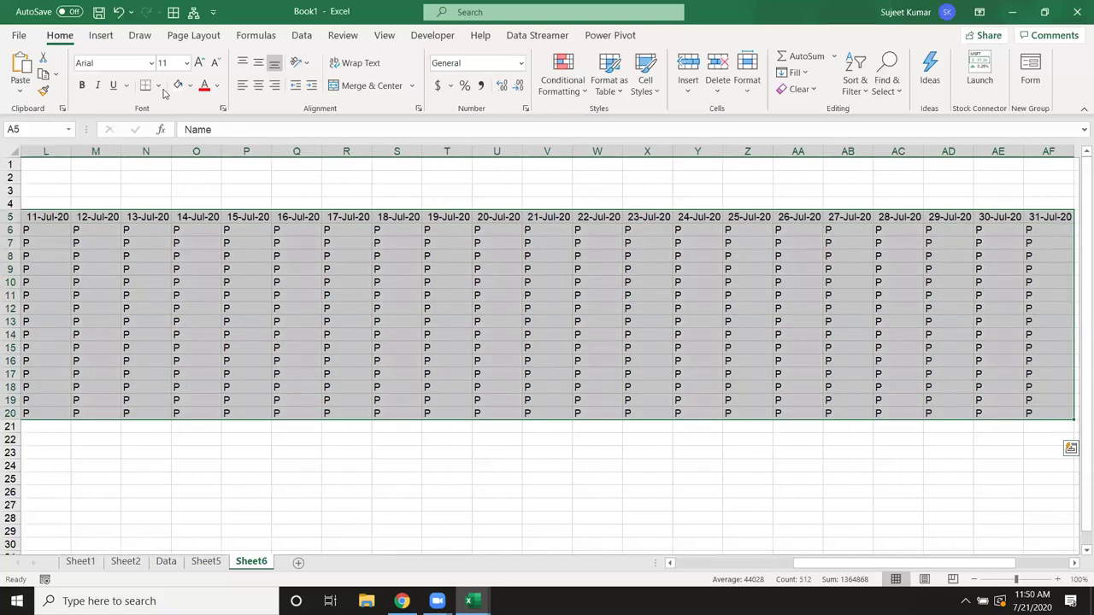
{"action": "left_click", "coordinate": [159, 85]}
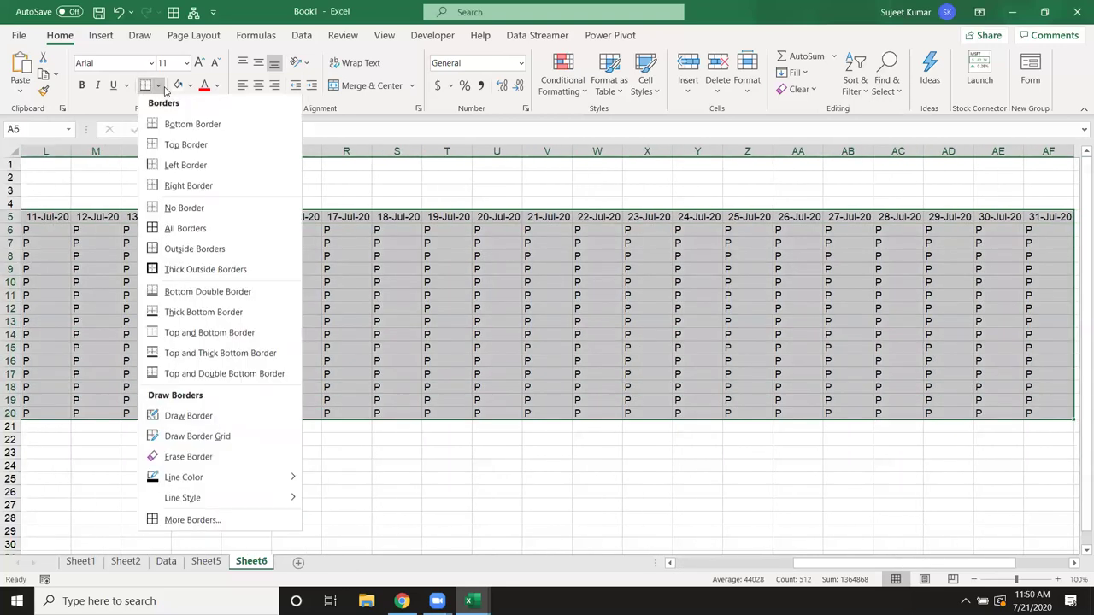
{"action": "left_click", "coordinate": [182, 229]}
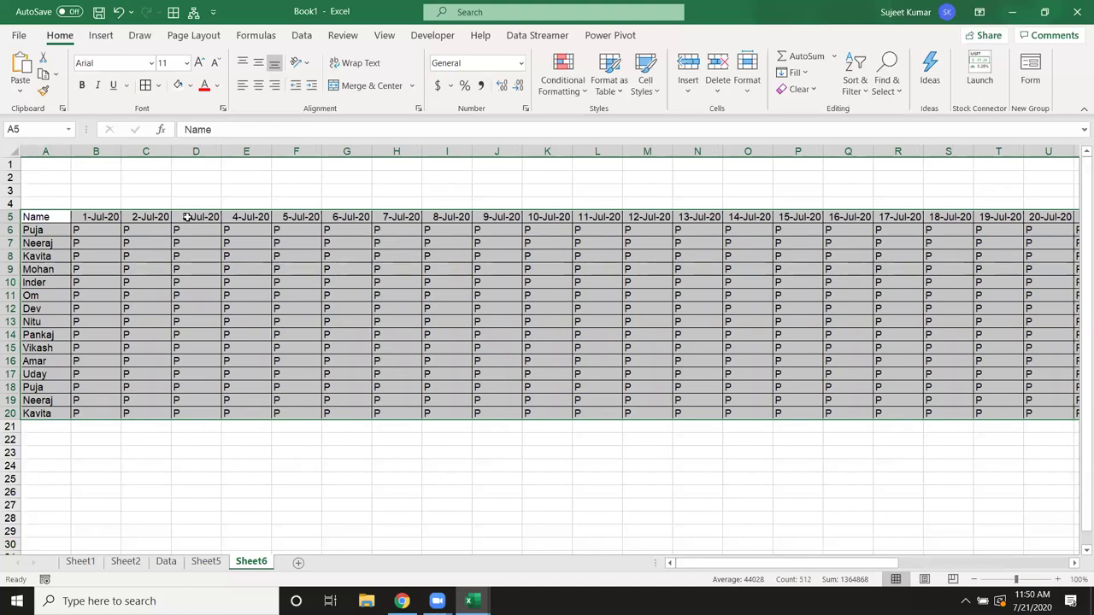
Step: In print settings, choose Landscape Orientation and Narrow margins for the register
{"action": "left_click", "coordinate": [216, 257]}
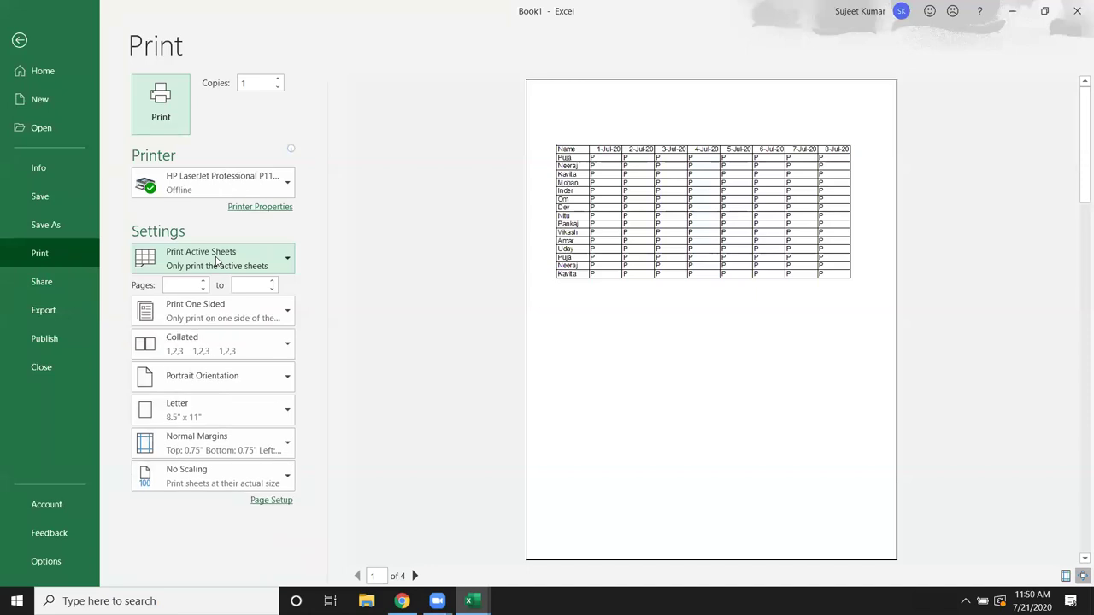
{"action": "left_click", "coordinate": [234, 389]}
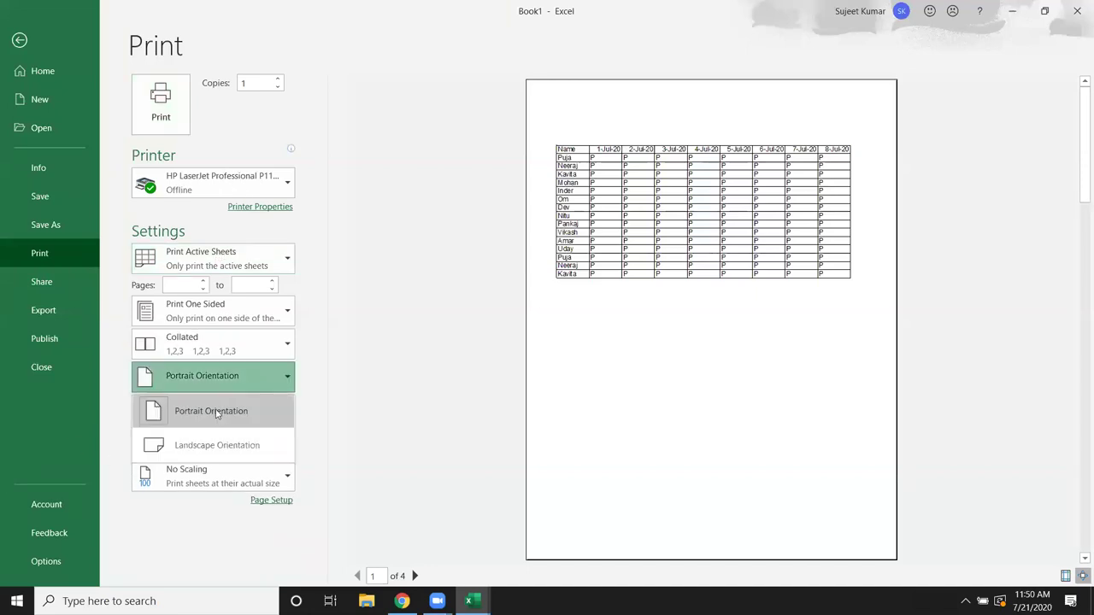
{"action": "left_click", "coordinate": [208, 451]}
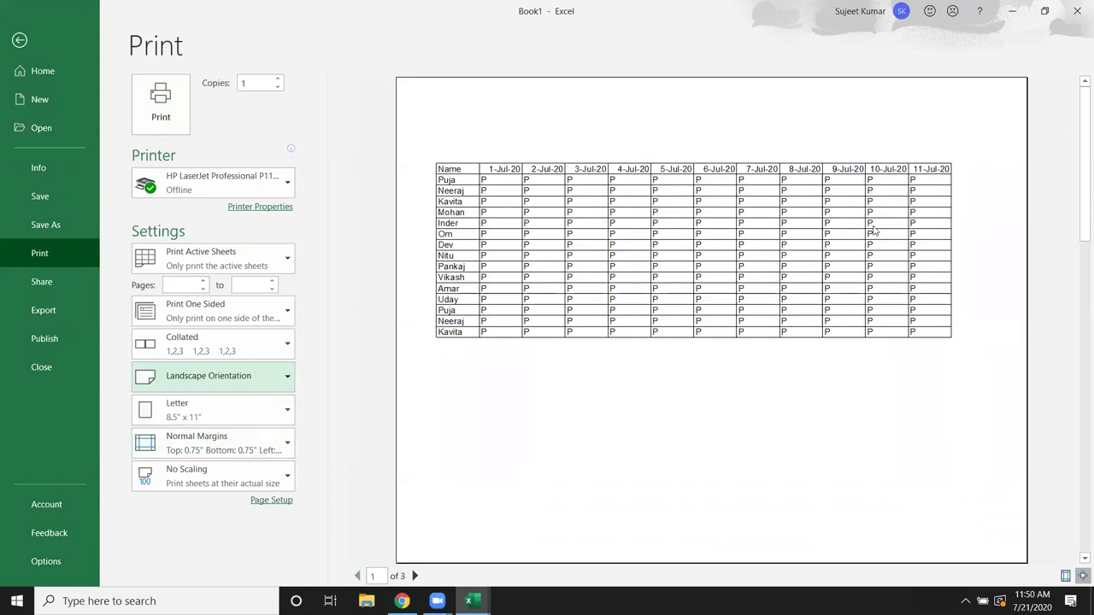
{"action": "left_click", "coordinate": [228, 452]}
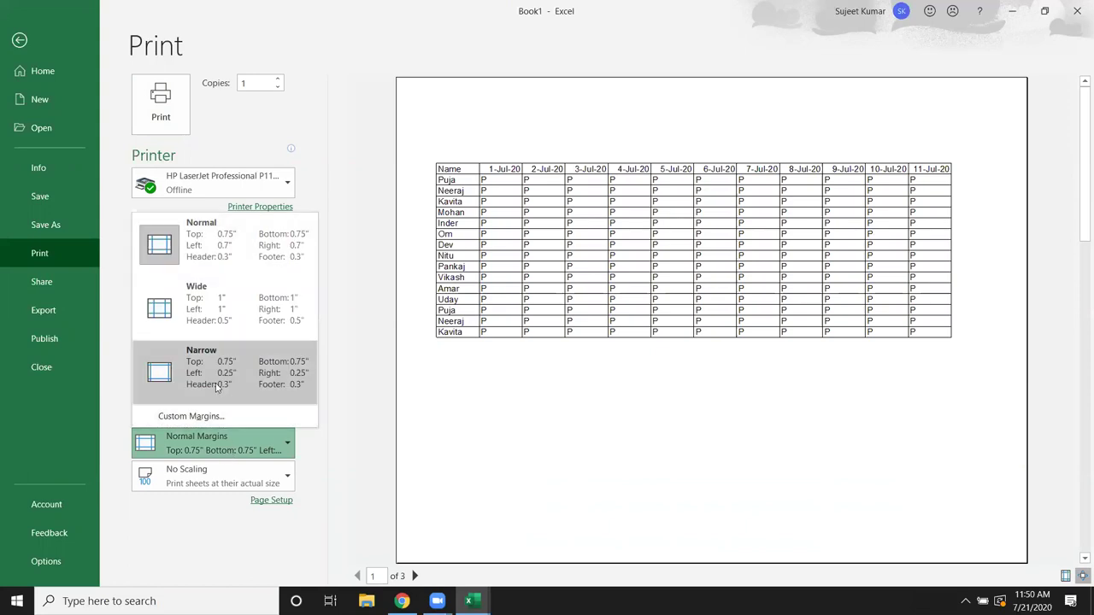
{"action": "left_click", "coordinate": [217, 387]}
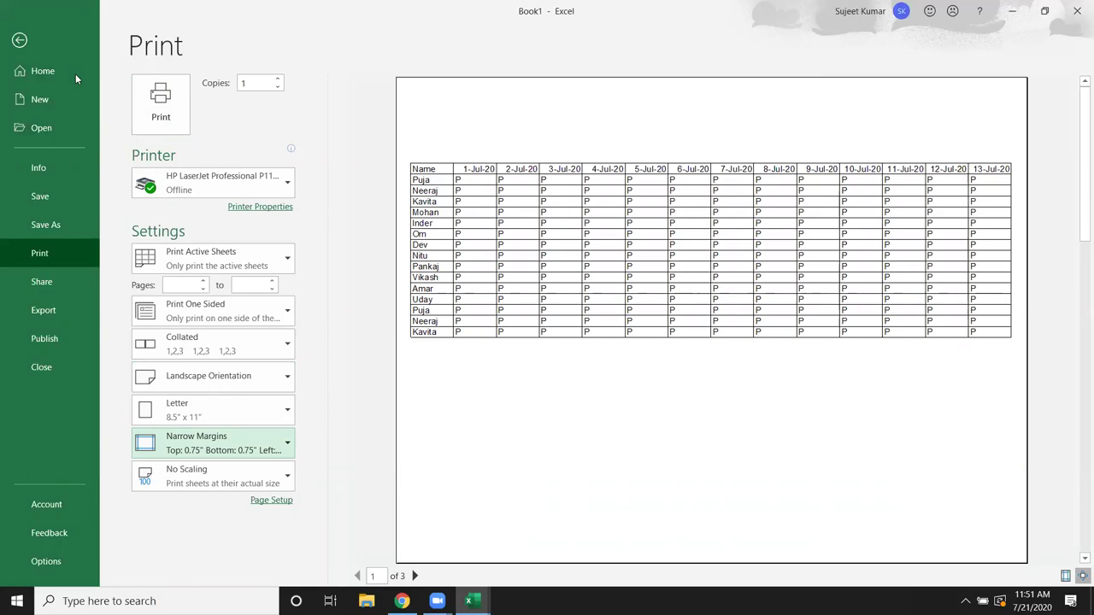
Step: Rotate the Sheet6 date headers in row 5 (A5:AF5) to read upward
{"action": "left_click", "coordinate": [26, 44]}
{"action": "left_click_drag", "start_coordinate": [111, 217], "coordinate": [282, 217]}
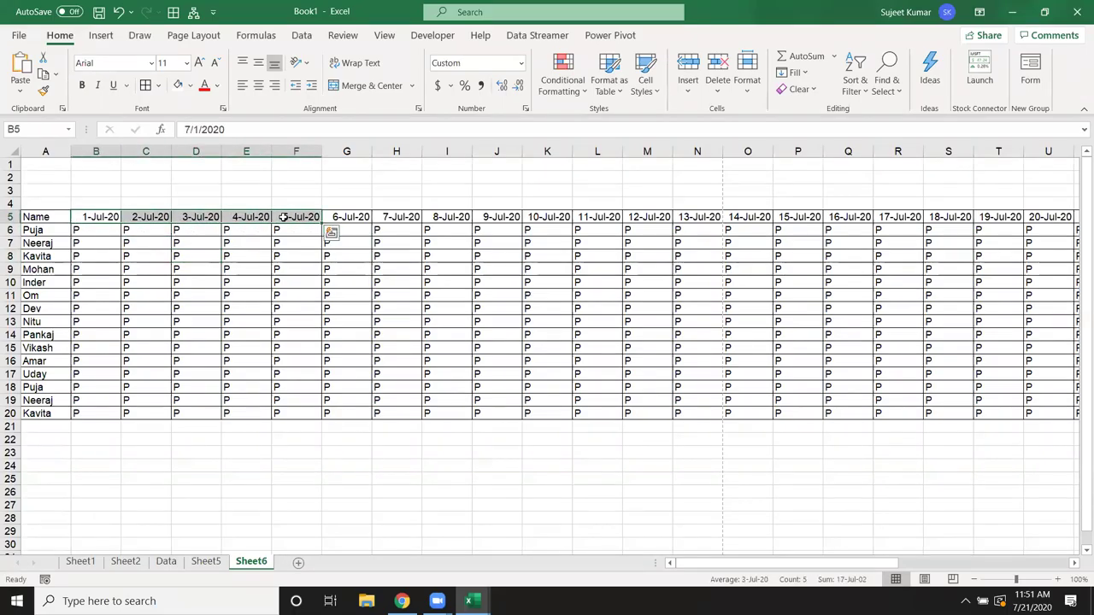
{"action": "key", "text": "Home"}
{"action": "key", "text": "ctrl+shift+Right"}
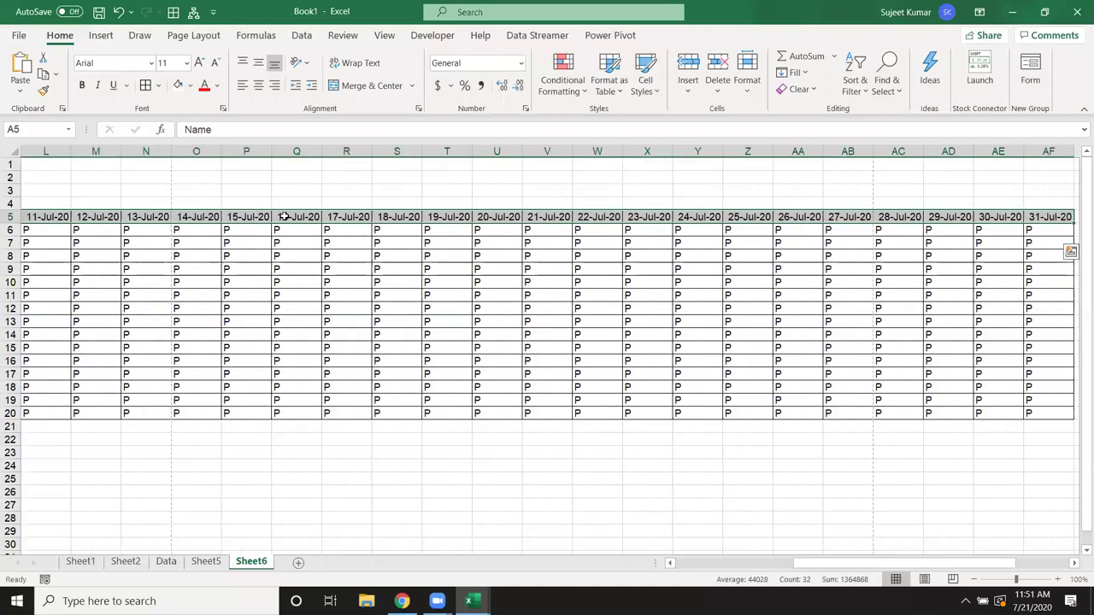
{"action": "right_click", "coordinate": [264, 217]}
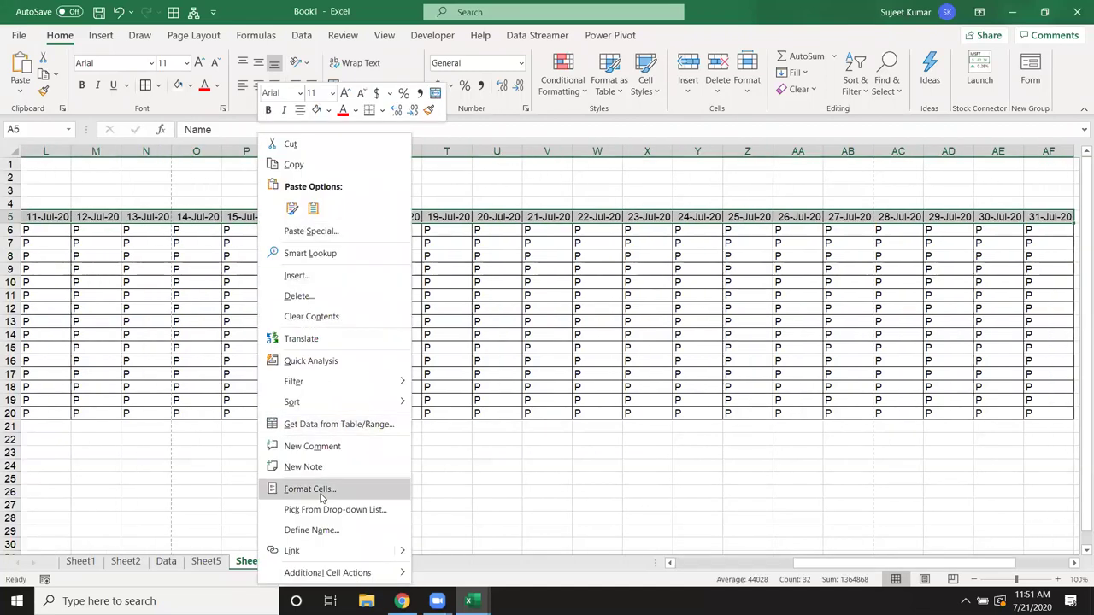
{"action": "left_click", "coordinate": [320, 490]}
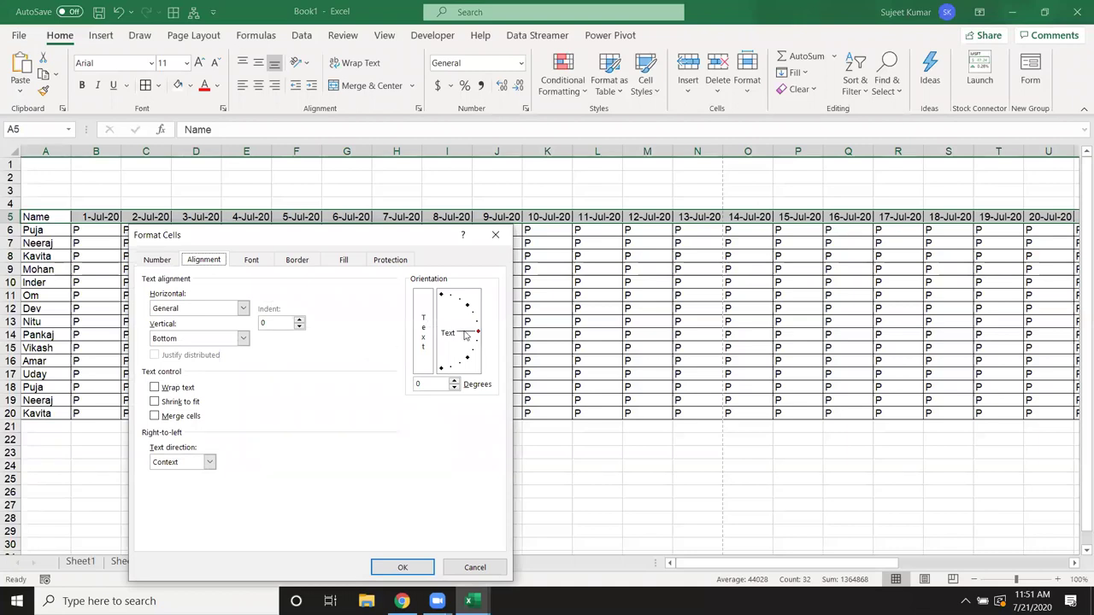
{"action": "left_click", "coordinate": [466, 336]}
{"action": "key", "text": "Escape"}
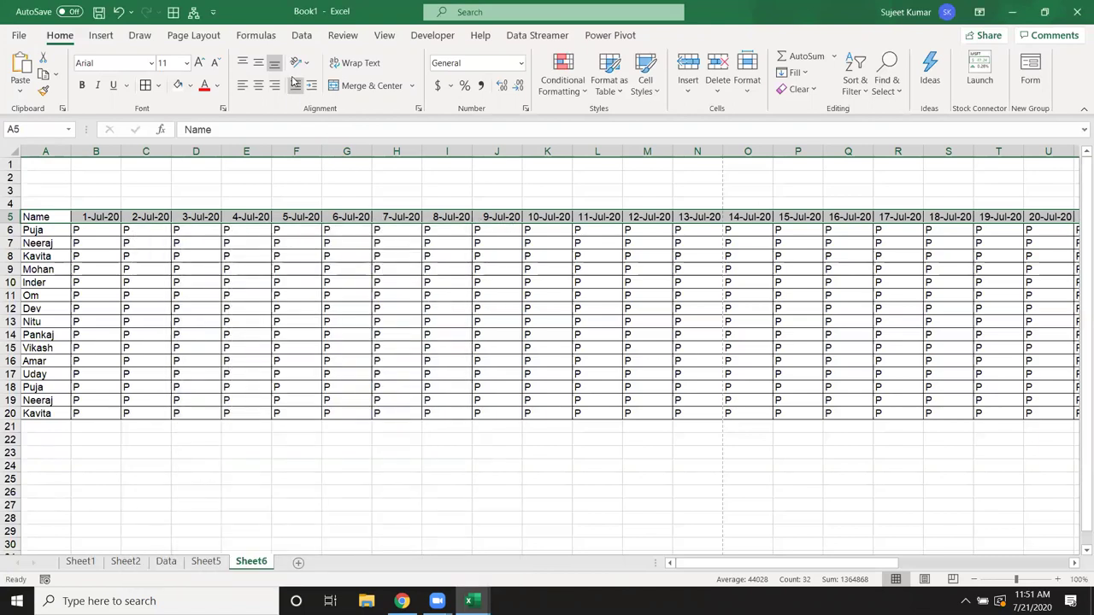
{"action": "left_click", "coordinate": [299, 64]}
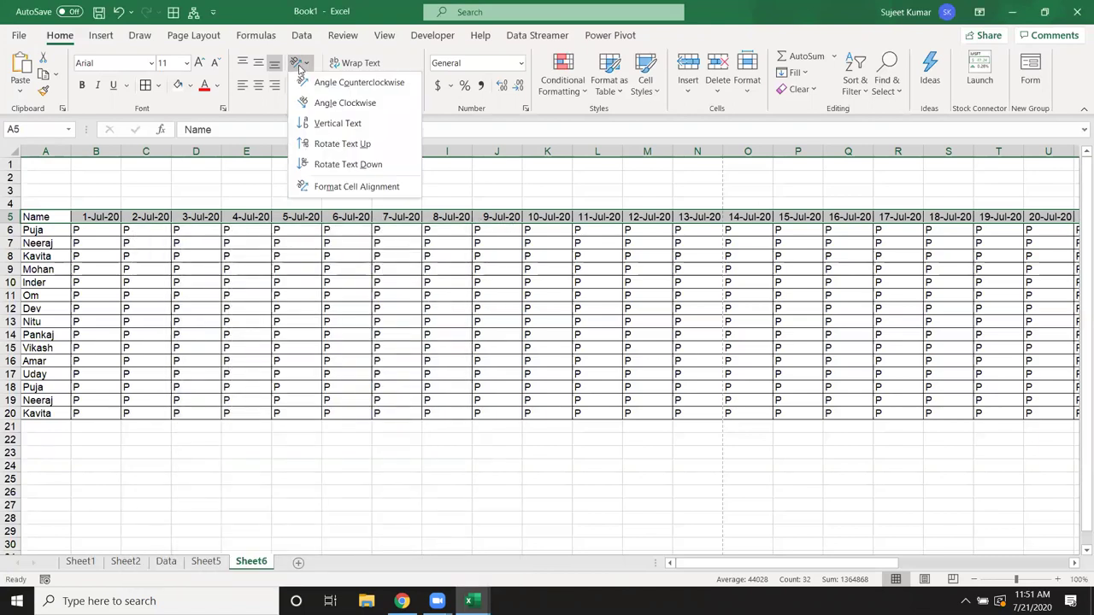
{"action": "left_click", "coordinate": [342, 143]}
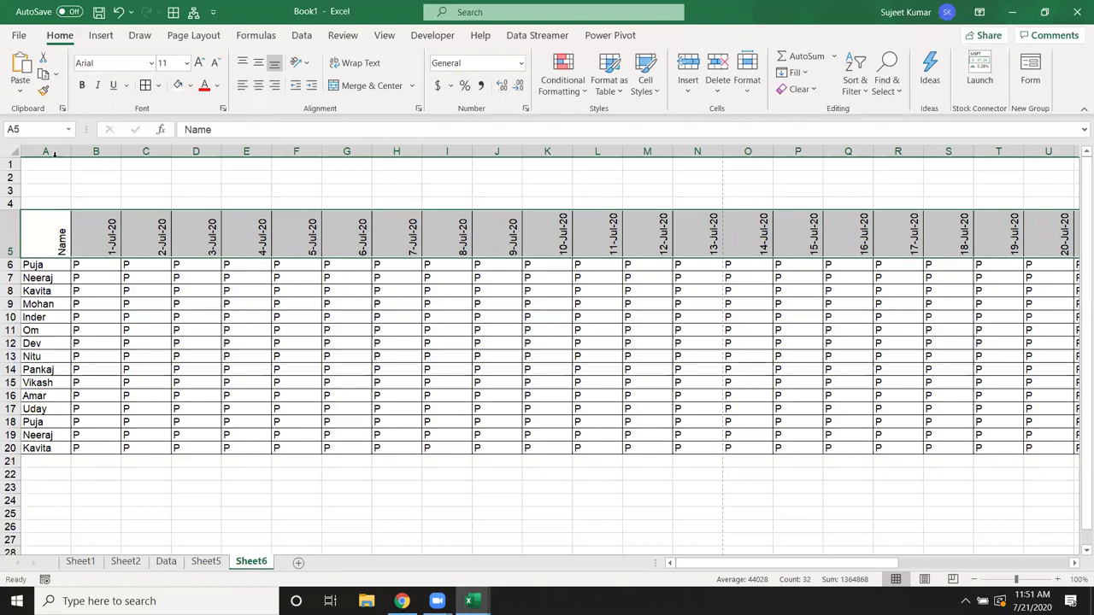
Step: Autofit every column on Sheet6 so all 1–31 July dates fit on screen
{"action": "left_click", "coordinate": [13, 152]}
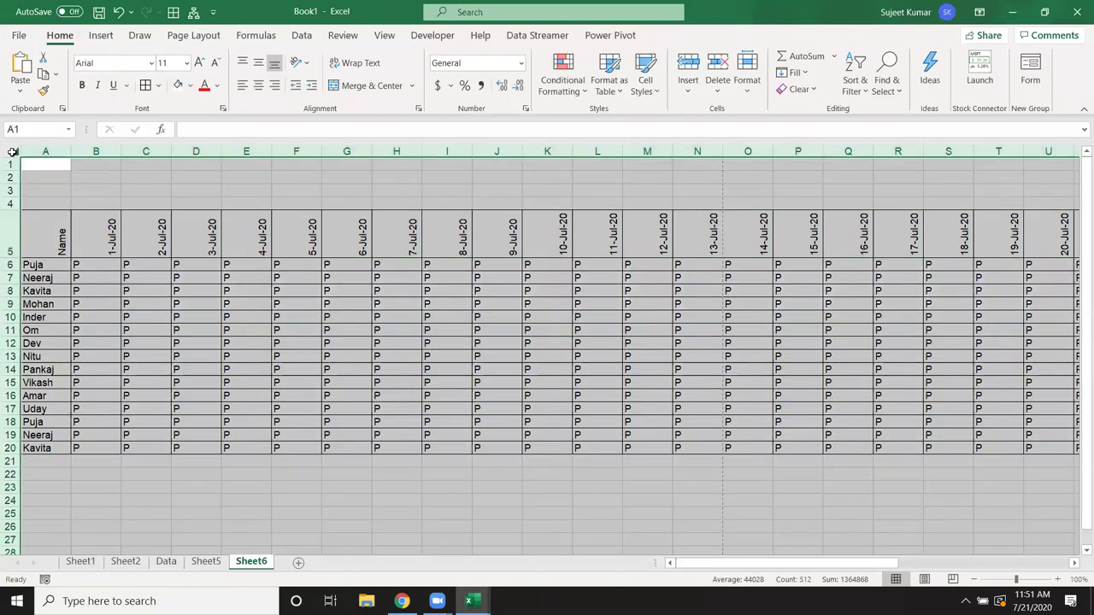
{"action": "double_click", "coordinate": [271, 155]}
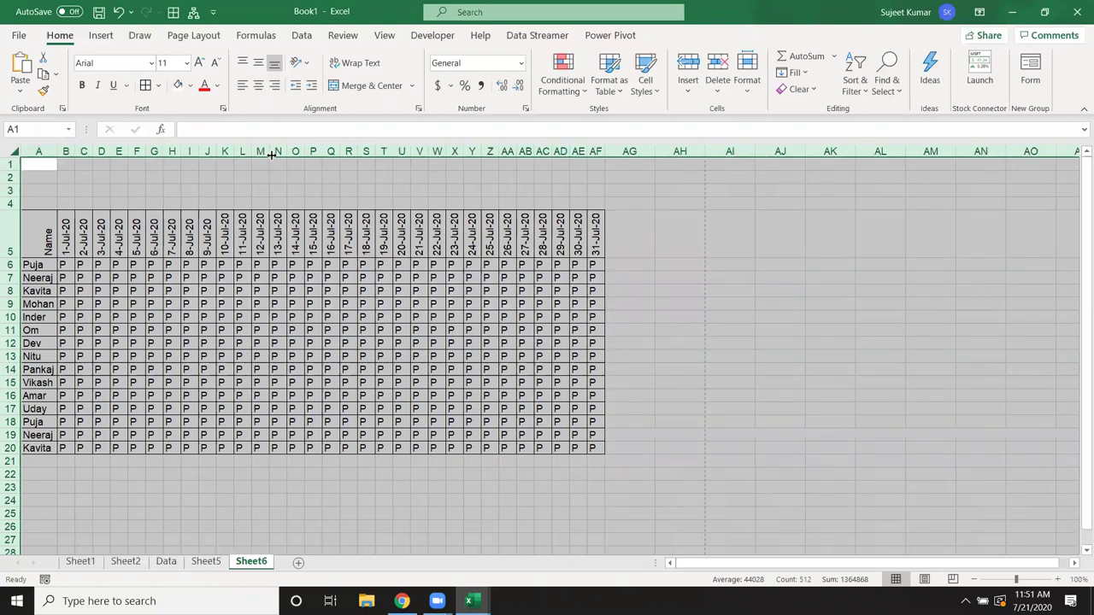
{"action": "left_click", "coordinate": [208, 303]}
Step: Check in print preview that the July grid fits on one landscape page
{"action": "key", "text": "ctrl+p"}
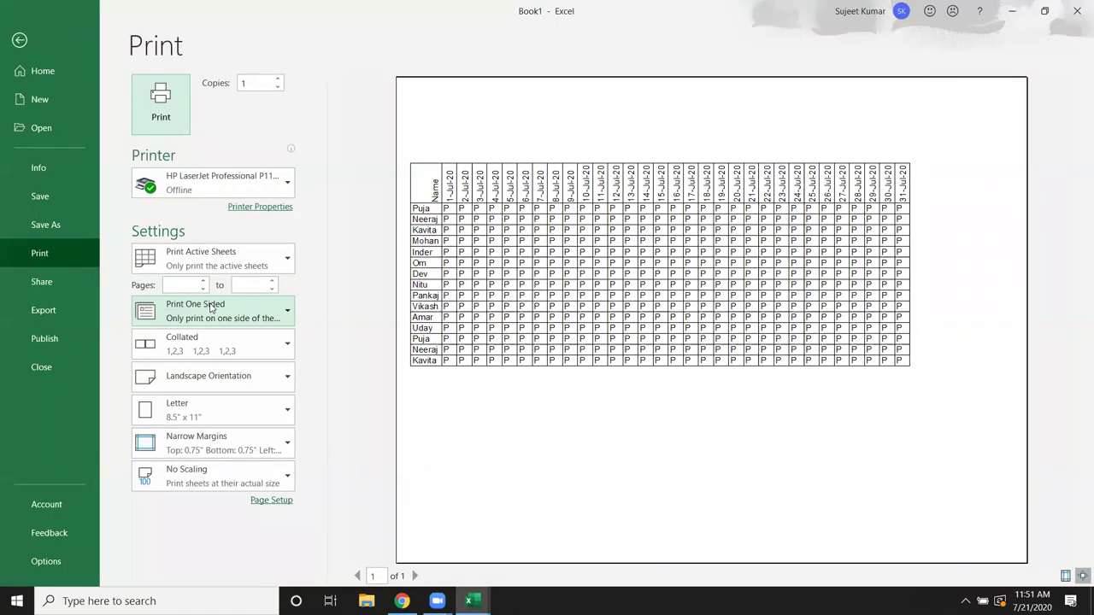
{"action": "key", "text": "Escape"}
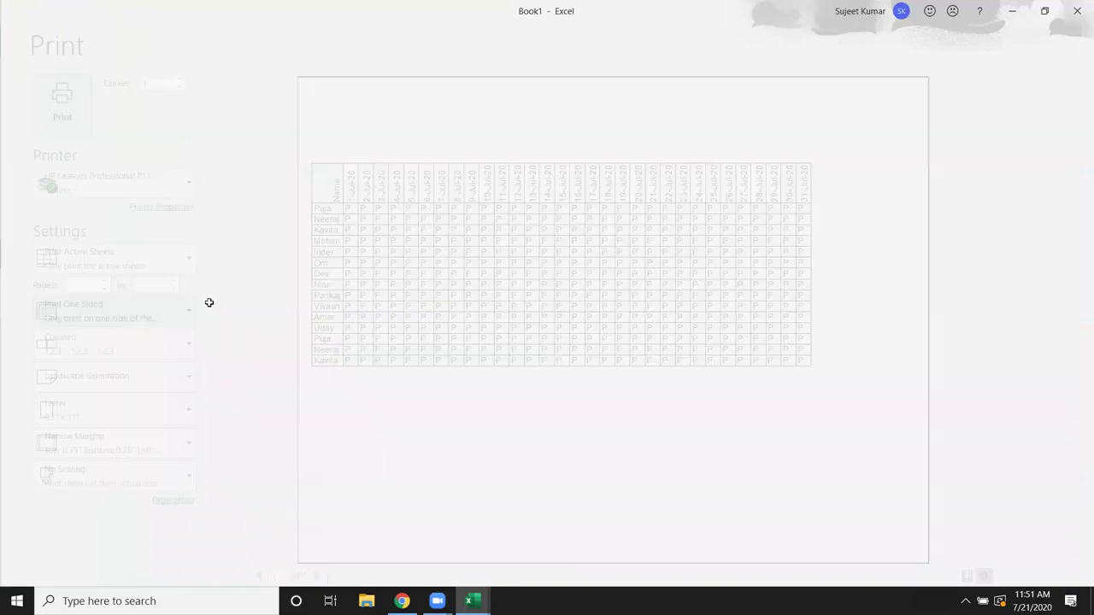
{"action": "left_click", "coordinate": [436, 498]}
Step: Add a new blank sheet, Sheet7
{"action": "left_click", "coordinate": [289, 513]}
{"action": "left_click", "coordinate": [276, 485]}
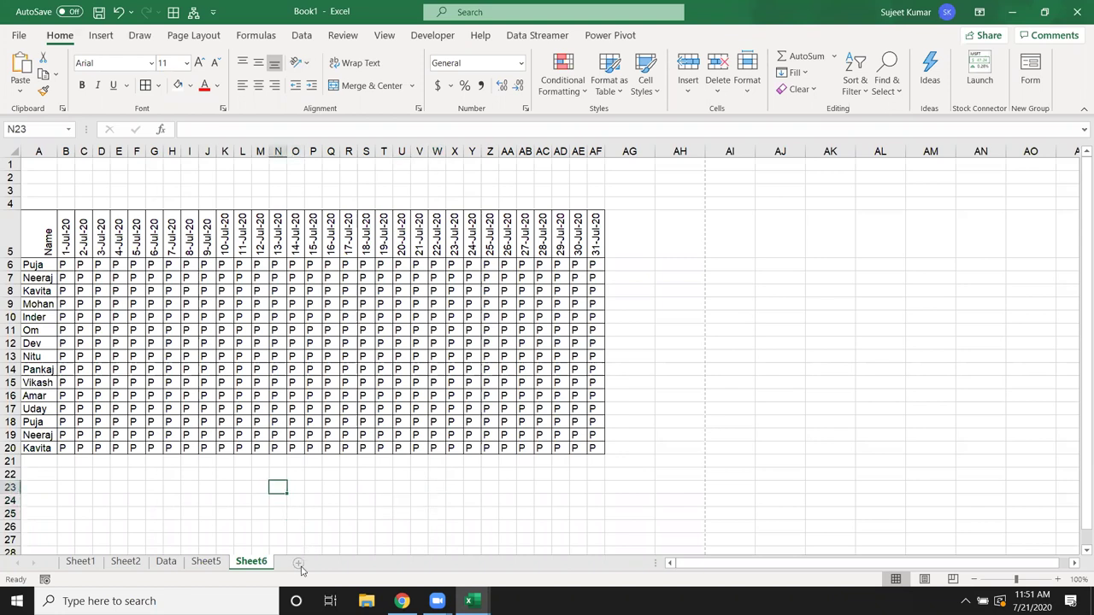
{"action": "left_click", "coordinate": [297, 563]}
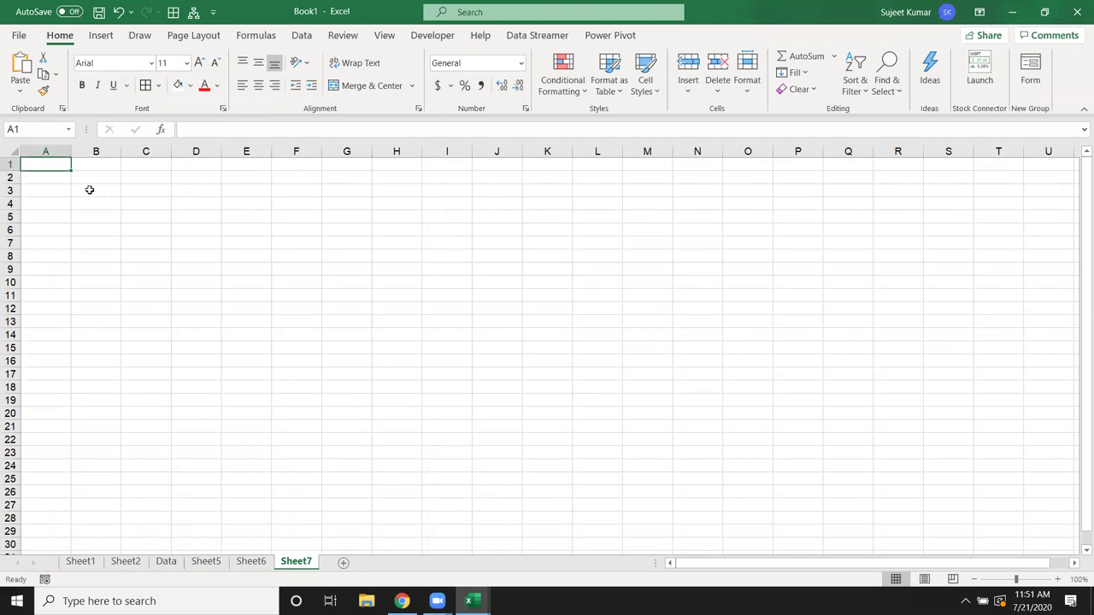
Step: Enter a person's full name in A2 of Sheet7 and wrap it onto two lines
{"action": "key", "text": "Down"}
{"action": "type", "text": "Sujeet Kumar"}
{"action": "left_click", "coordinate": [205, 187]}
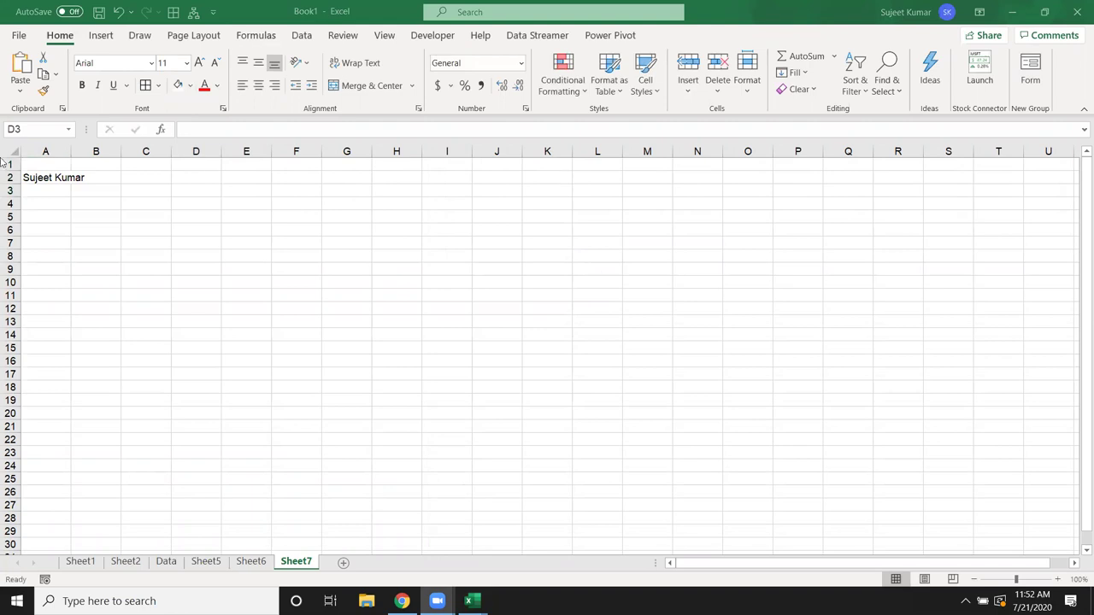
{"action": "left_click", "coordinate": [43, 178]}
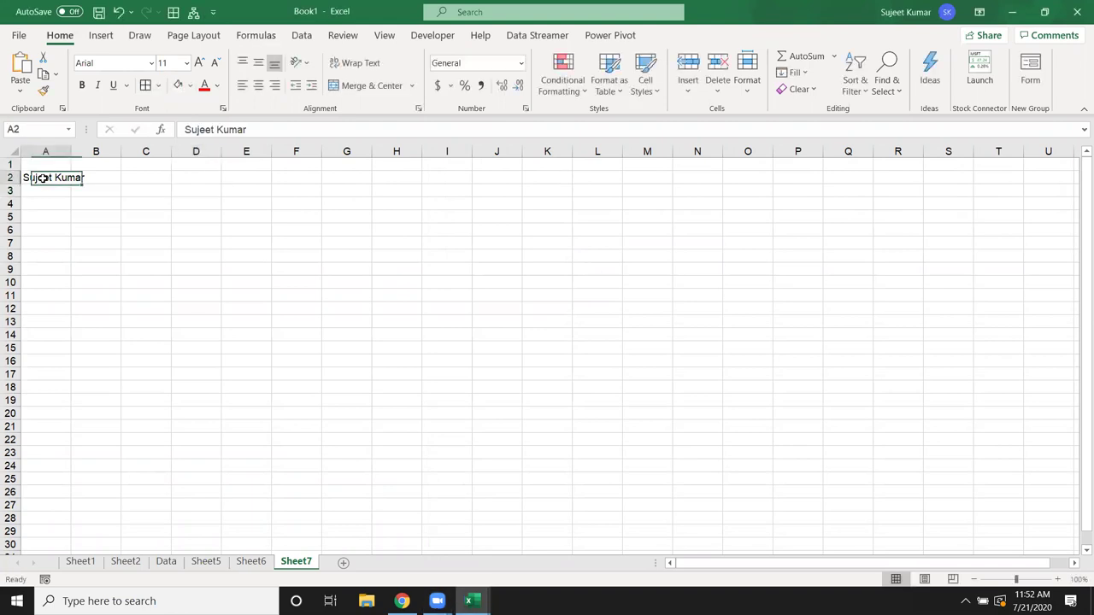
{"action": "left_click", "coordinate": [357, 62]}
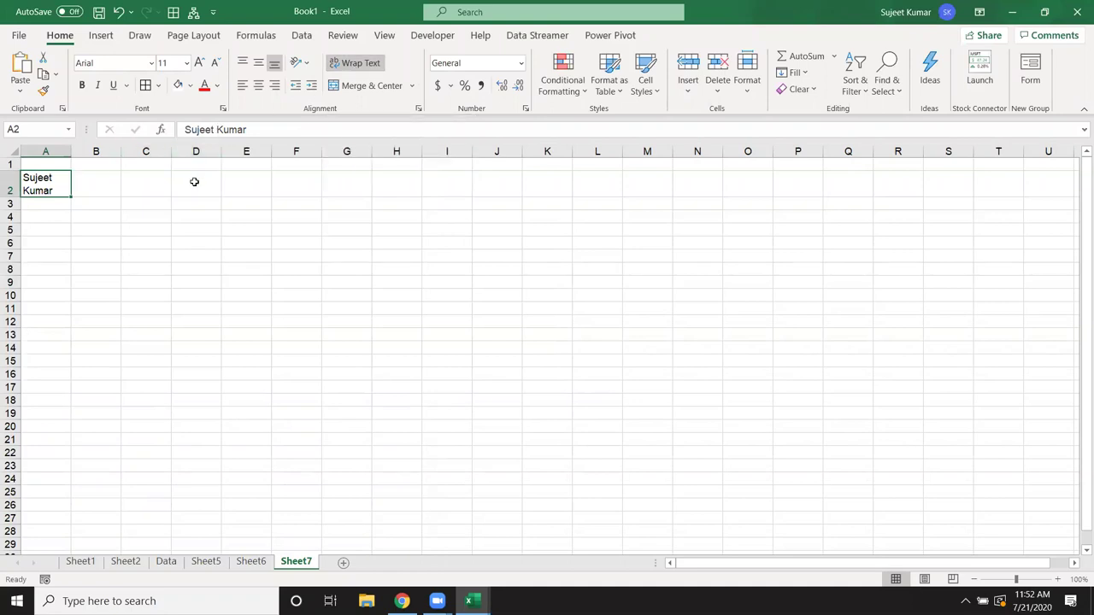
{"action": "left_click", "coordinate": [115, 232]}
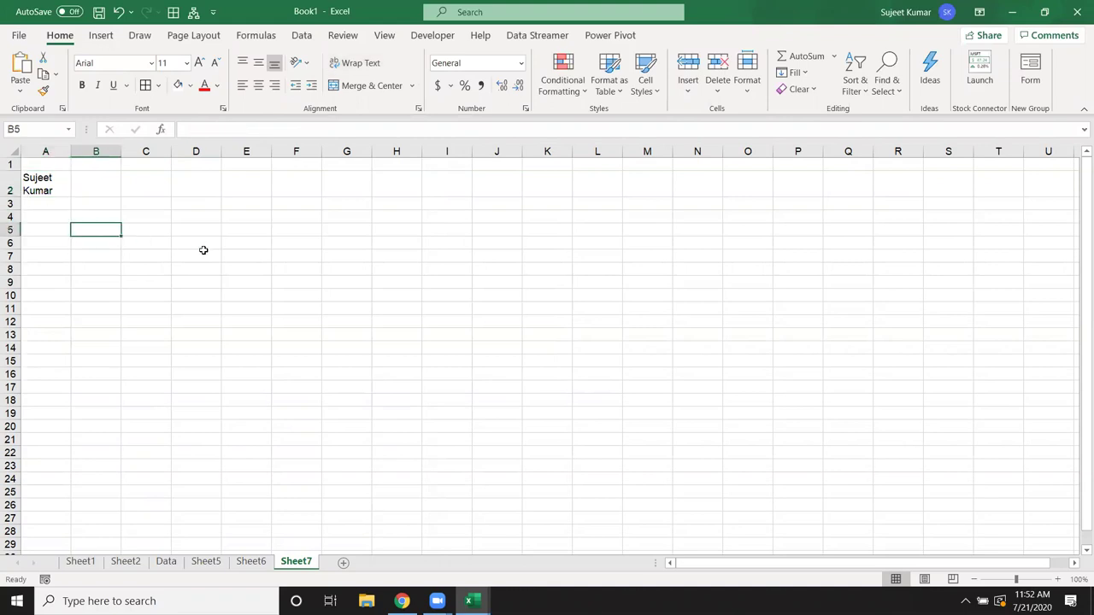
{"action": "type", "text": "123"}
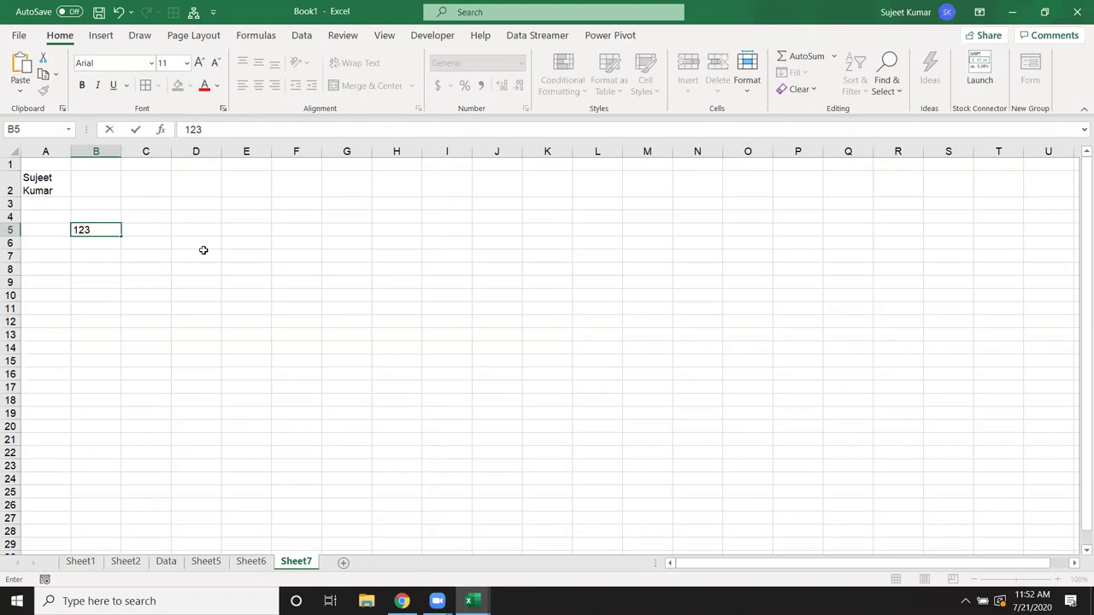
{"action": "key", "text": "alt+Return"}
{"action": "type", "text": "741"}
{"action": "key", "text": "alt+Return"}
{"action": "type", "text": "369"}
{"action": "key", "text": "Return"}
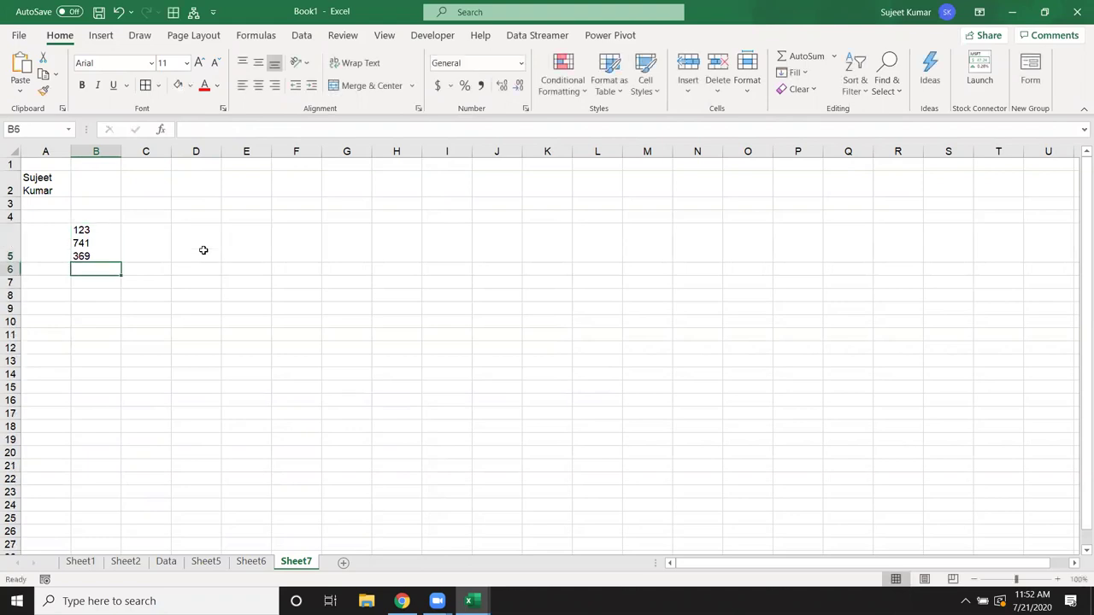
{"action": "key", "text": "Up"}
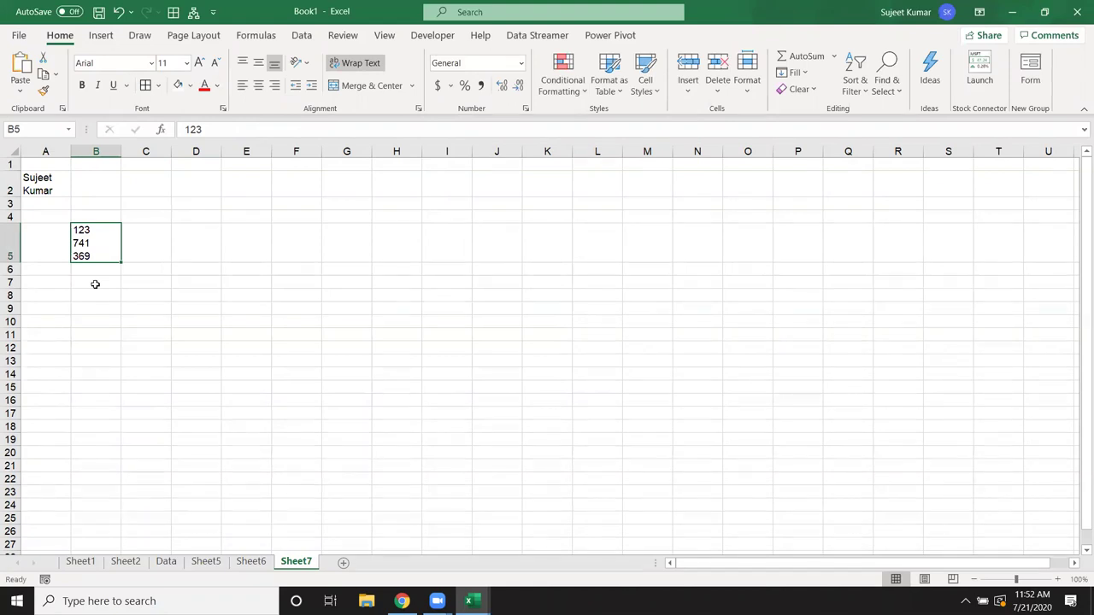
{"action": "key", "text": "Delete"}
Step: Turn Wrap Text off for the name in A2, undoing the trial autofit and rewrap
{"action": "left_click", "coordinate": [26, 183]}
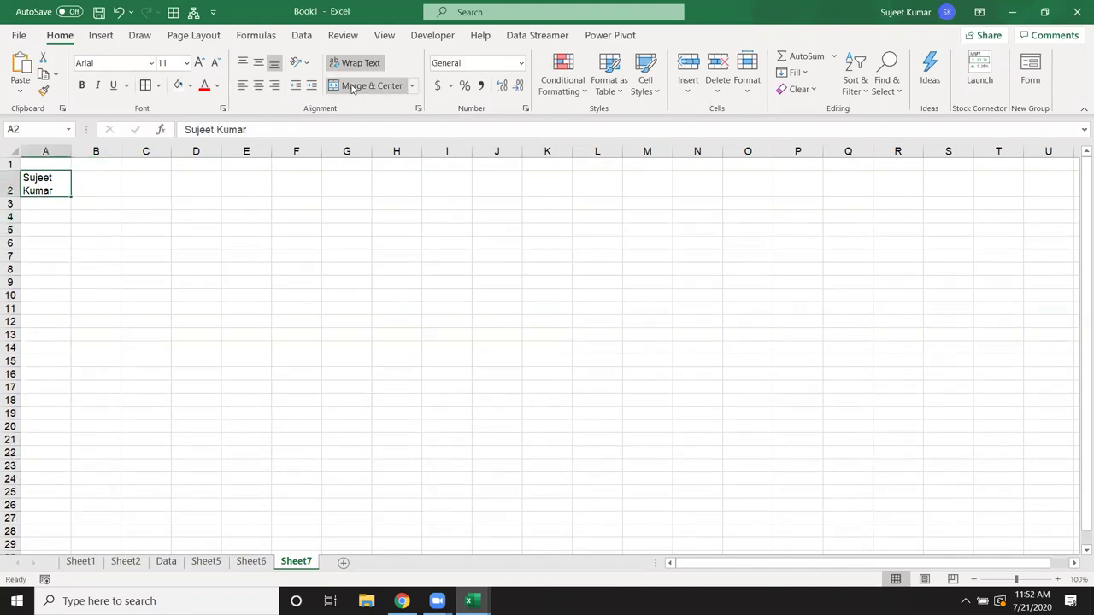
{"action": "left_click", "coordinate": [354, 63]}
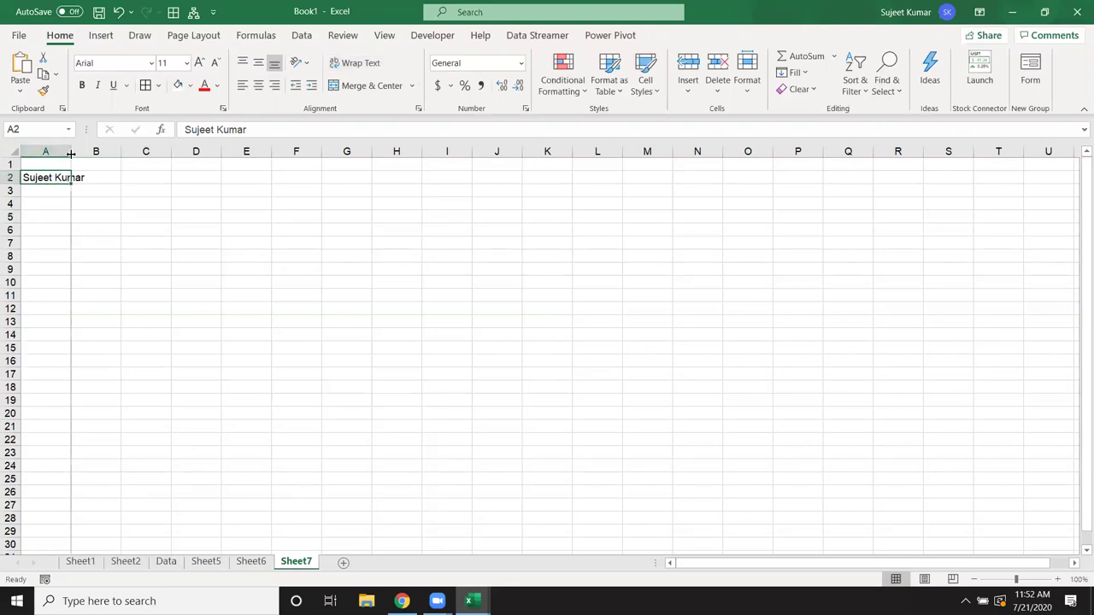
{"action": "double_click", "coordinate": [71, 153]}
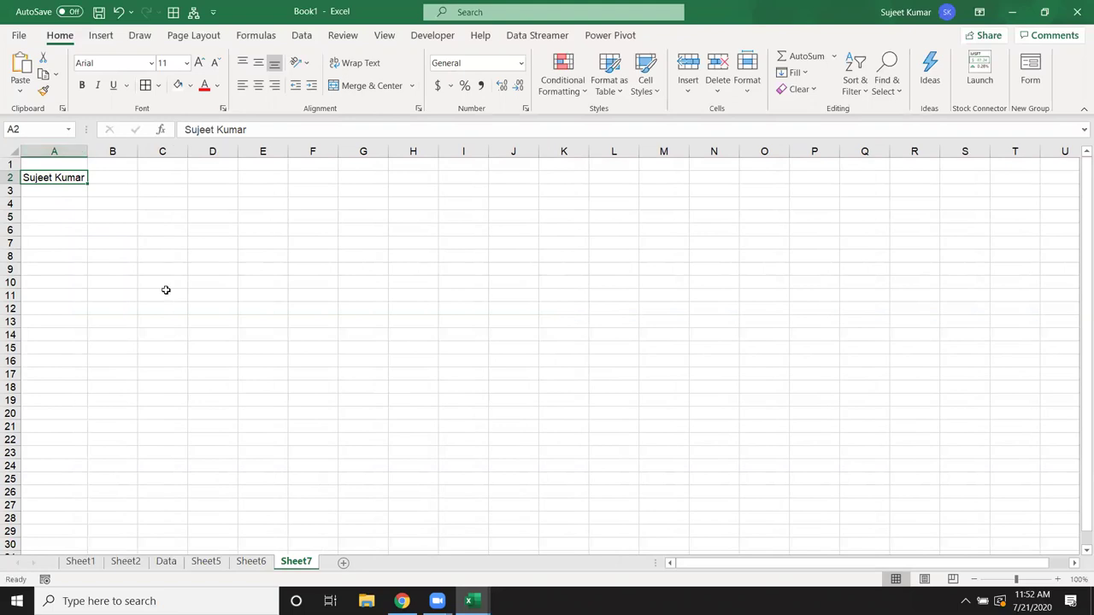
{"action": "key", "text": "ctrl+z"}
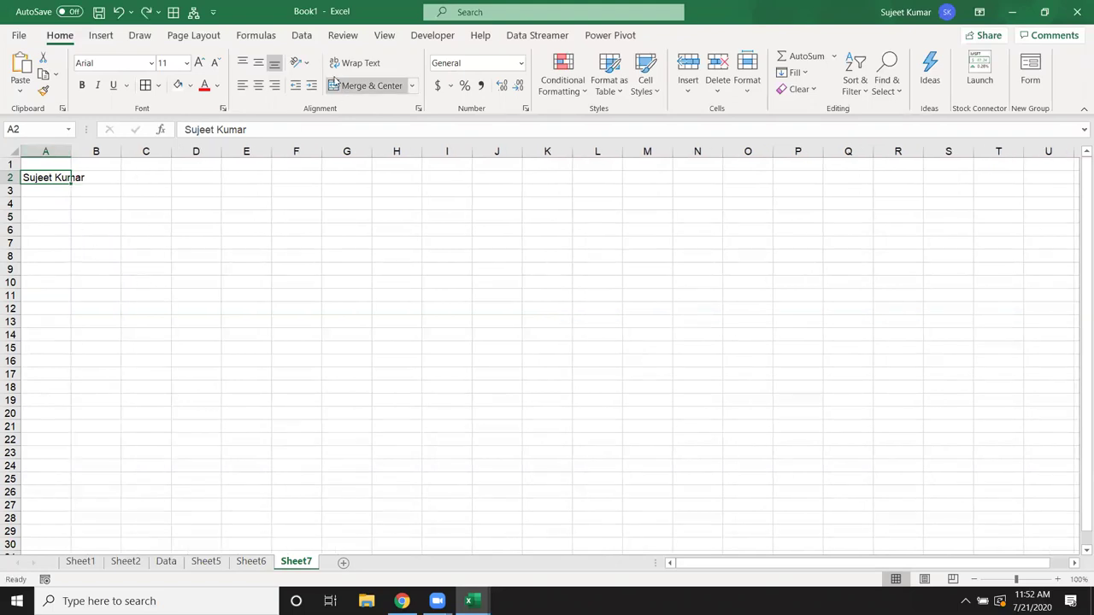
{"action": "left_click", "coordinate": [355, 62]}
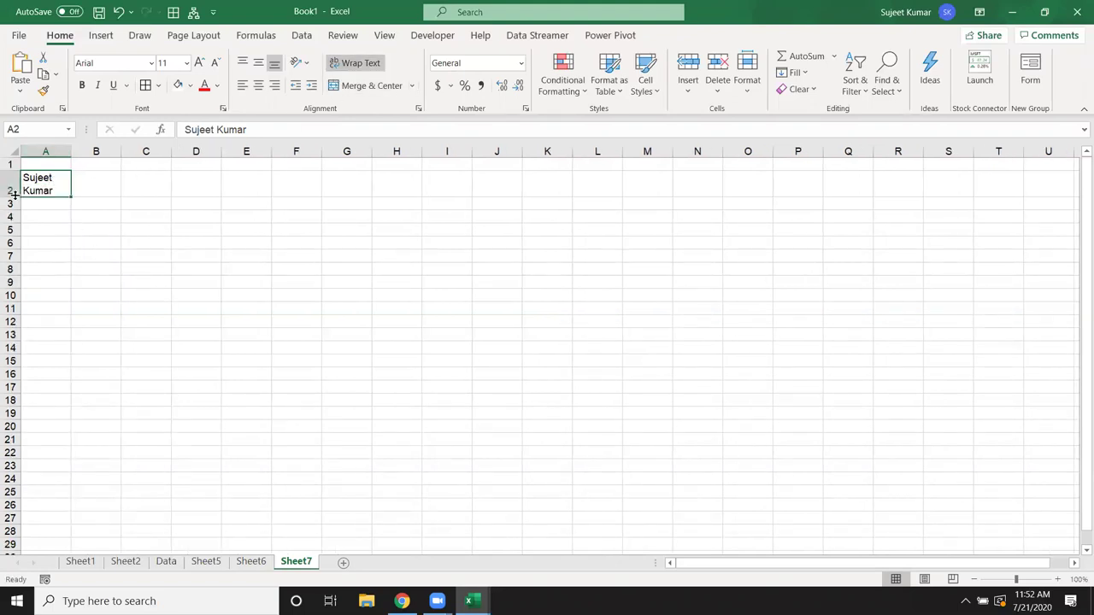
{"action": "key", "text": "ctrl+z"}
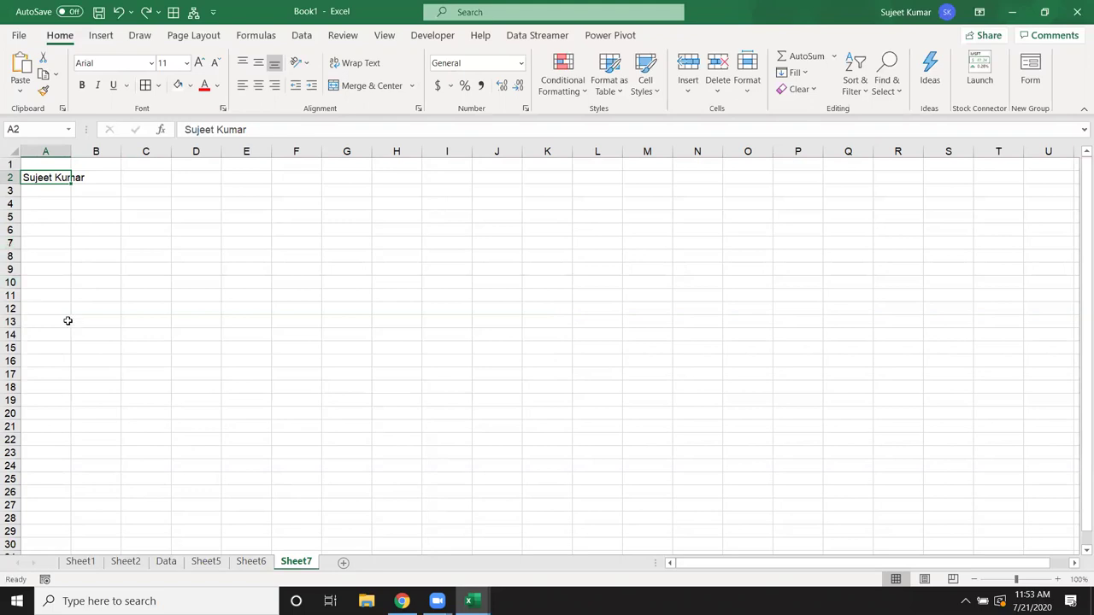
Step: Tick Shrink to fit in the Format Cells Alignment settings for A2 and apply it
{"action": "right_click", "coordinate": [28, 176]}
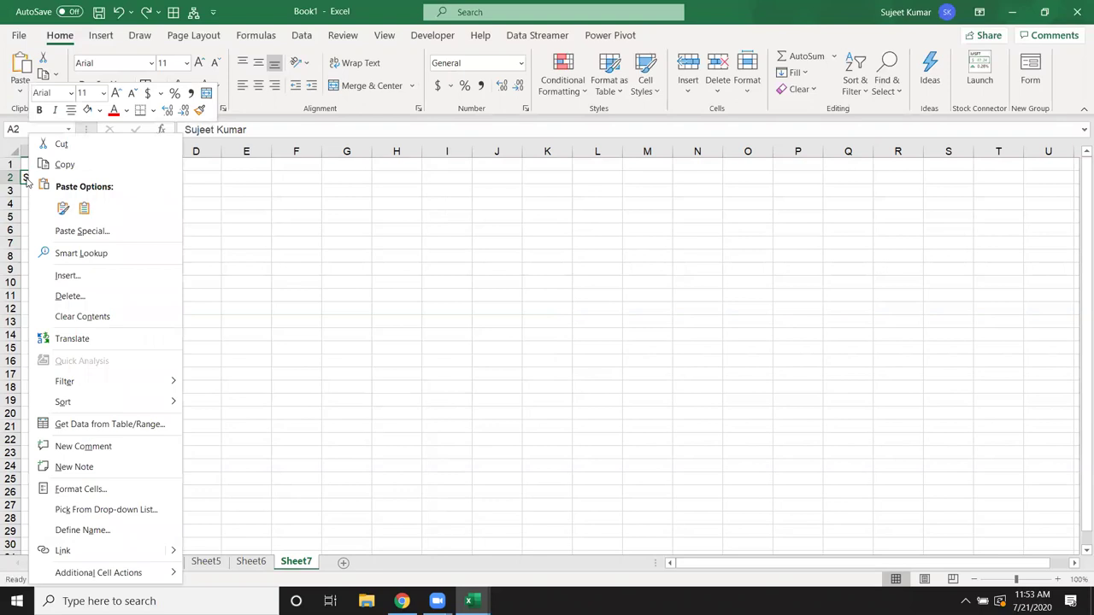
{"action": "left_click", "coordinate": [104, 489]}
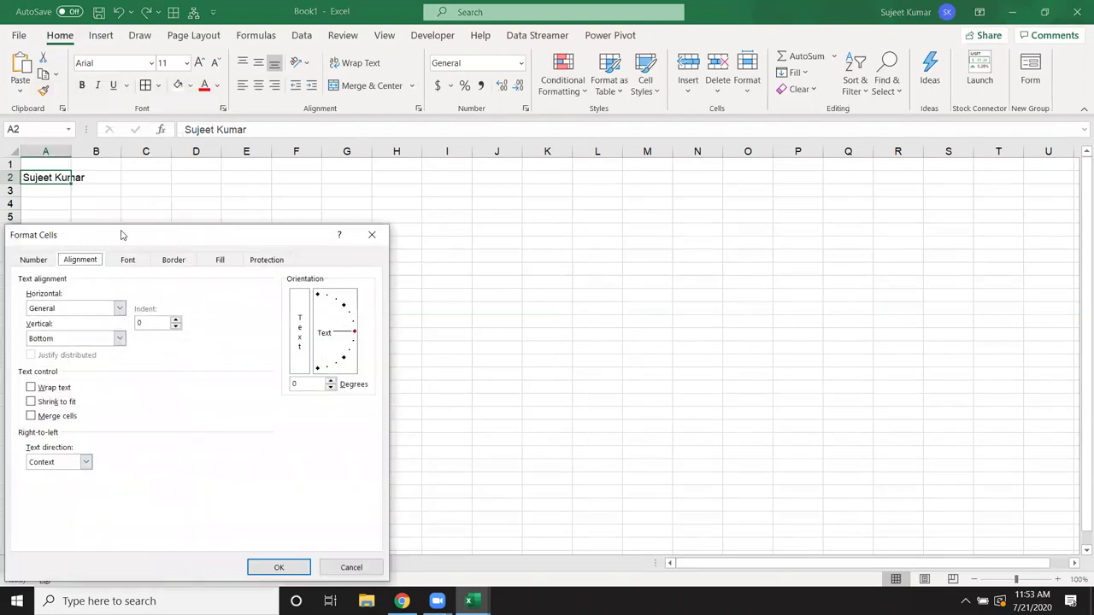
{"action": "left_click_drag", "start_coordinate": [121, 235], "coordinate": [564, 183]}
{"action": "left_click", "coordinate": [484, 350]}
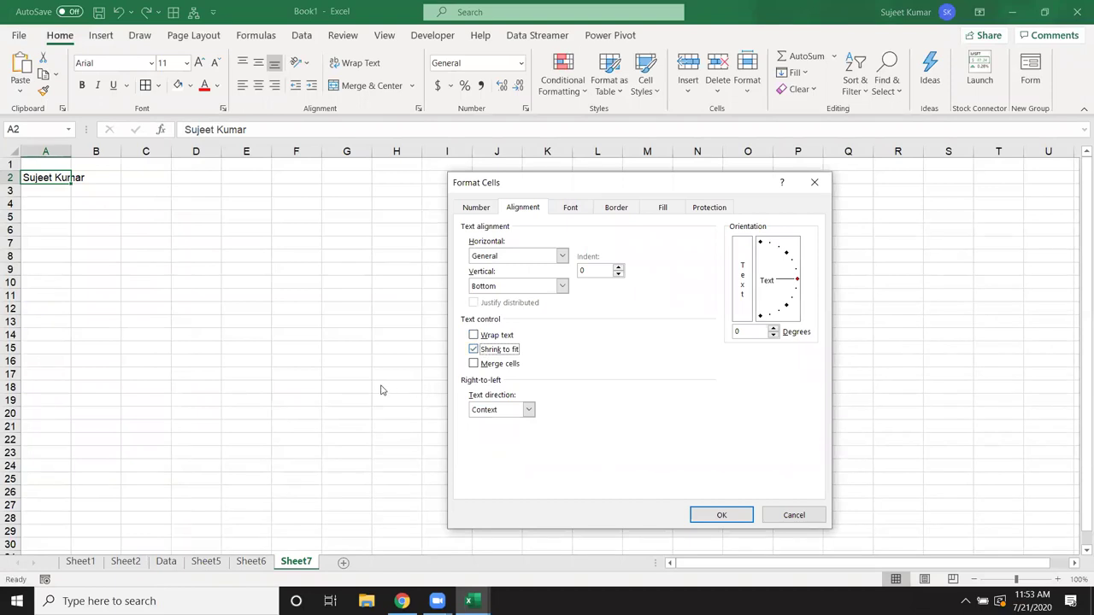
{"action": "left_click", "coordinate": [722, 515]}
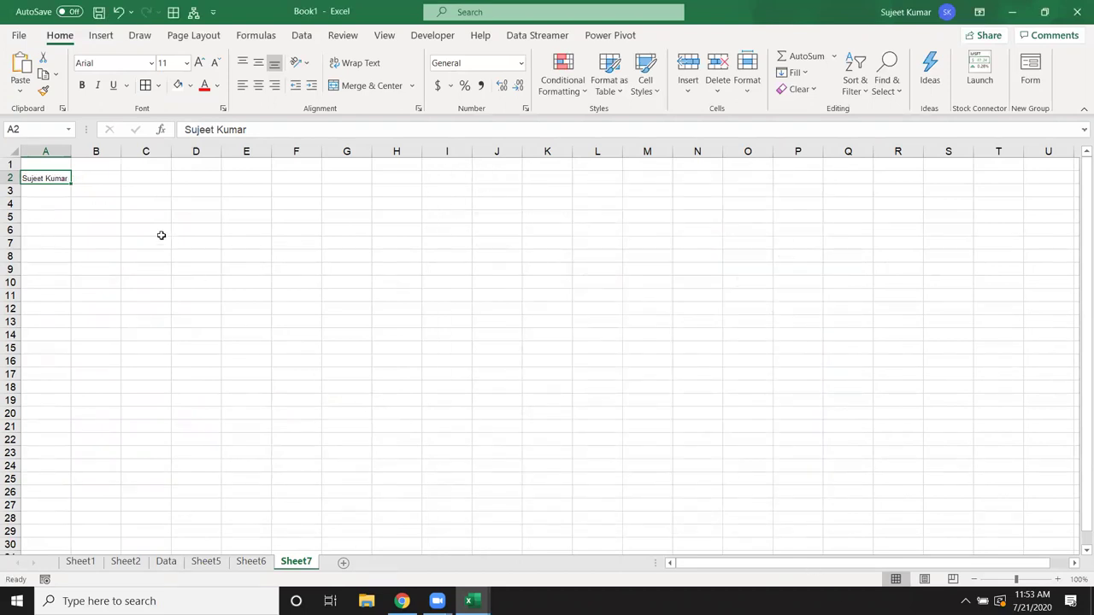
{"action": "left_click_drag", "start_coordinate": [70, 157], "coordinate": [82, 159]}
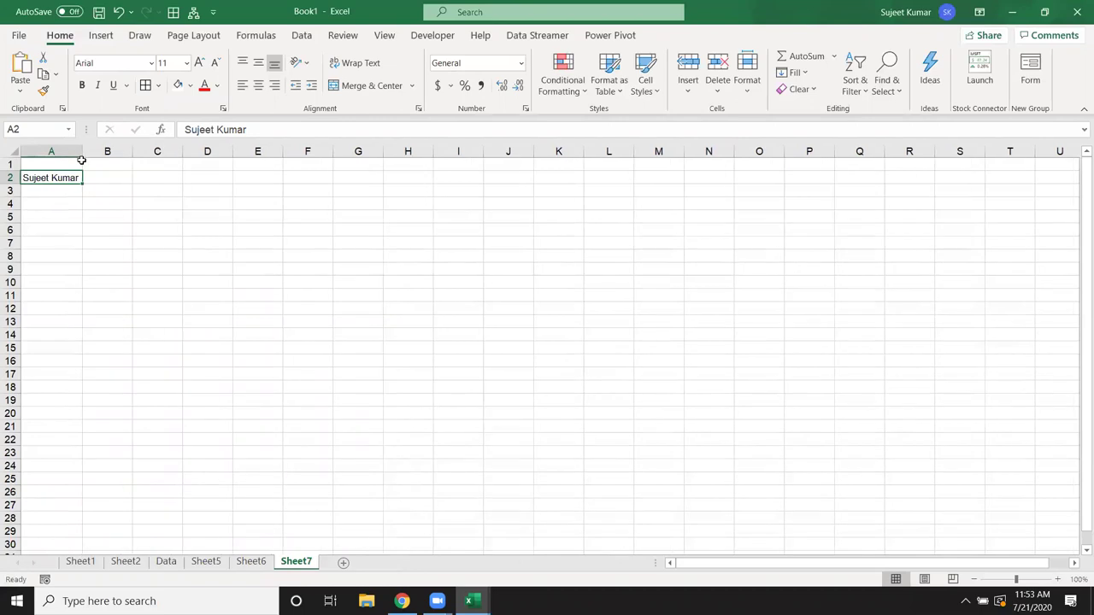
{"action": "left_click", "coordinate": [66, 177]}
{"action": "left_click_drag", "start_coordinate": [82, 159], "coordinate": [128, 162]}
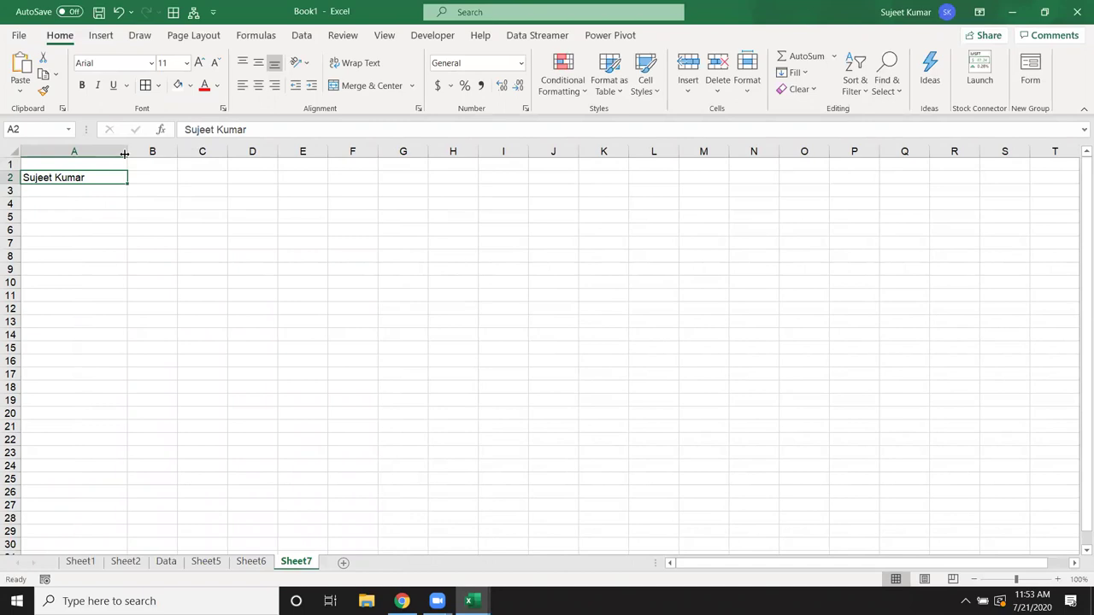
{"action": "left_click_drag", "start_coordinate": [124, 154], "coordinate": [810, 210]}
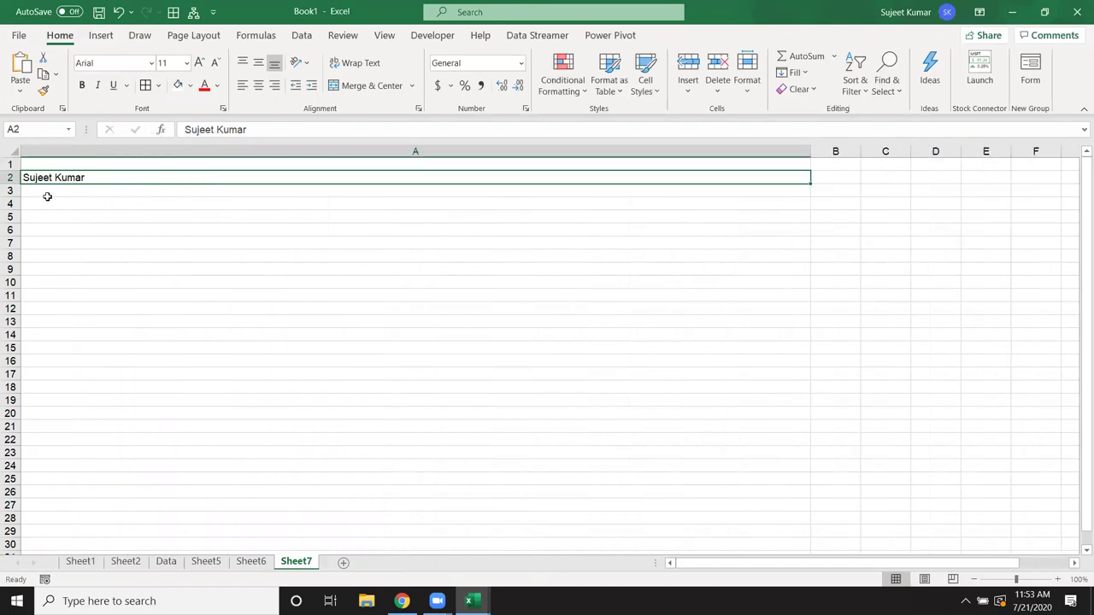
{"action": "left_click_drag", "start_coordinate": [15, 185], "coordinate": [12, 320]}
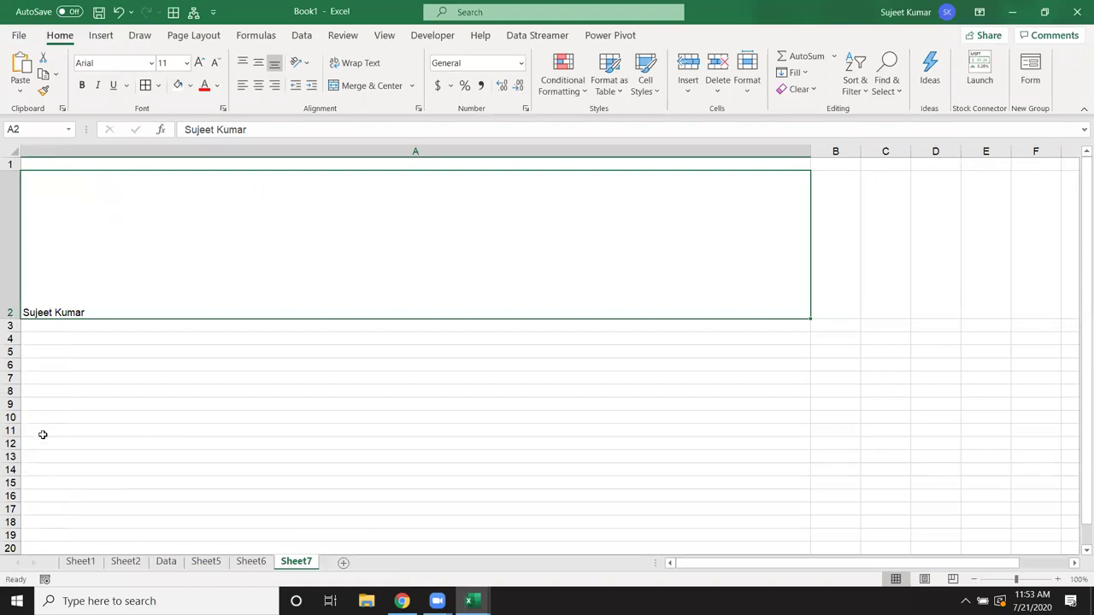
{"action": "key", "text": "ctrl+z"}
{"action": "key", "text": "ctrl+z"}
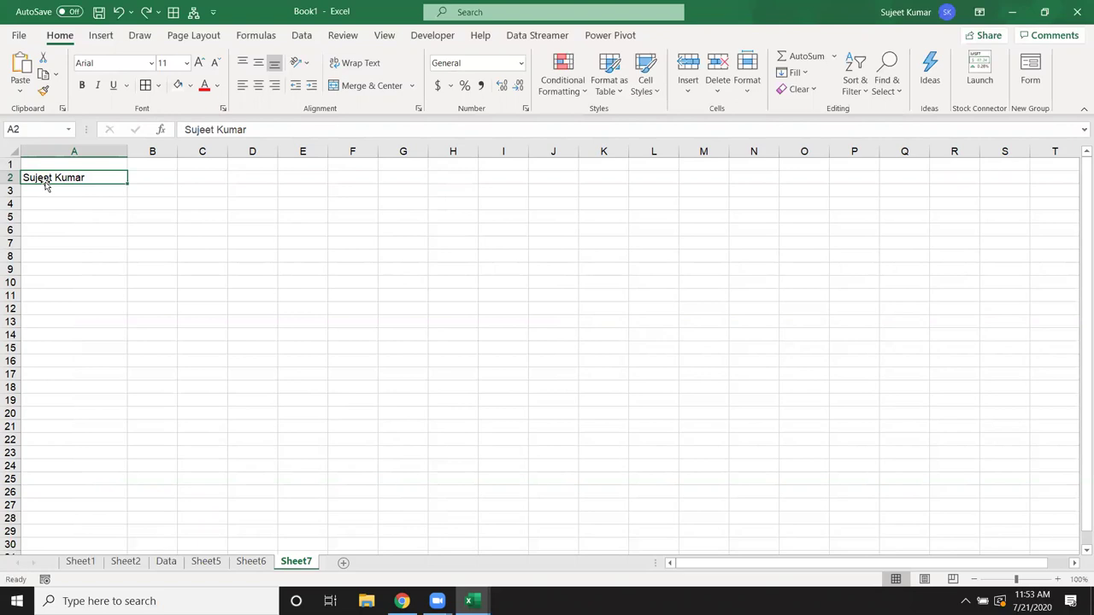
Step: Set the A2 name to 72-point and enlarge column A and row 2 to fit it
{"action": "left_click", "coordinate": [186, 63]}
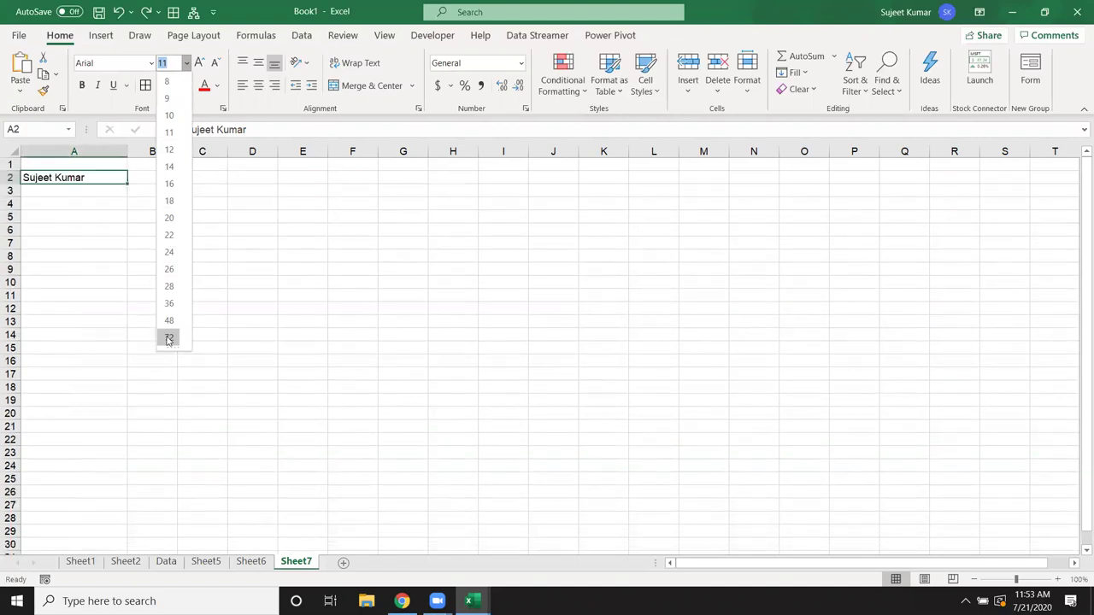
{"action": "left_click", "coordinate": [169, 338]}
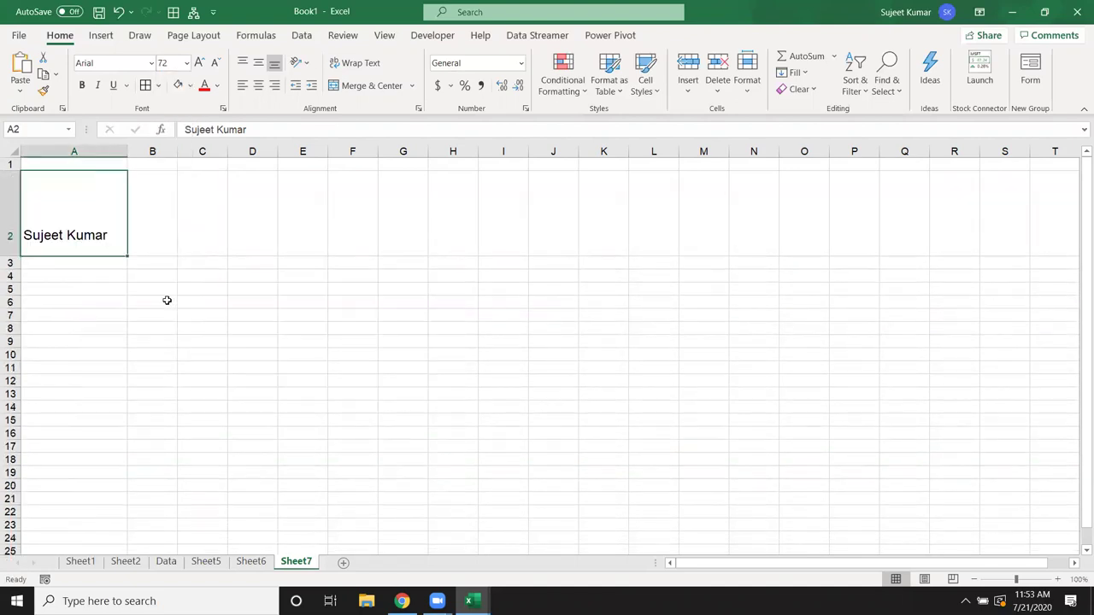
{"action": "mouse_move", "coordinate": [12, 254]}
{"action": "left_mouse_down"}
{"action": "mouse_move", "coordinate": [26, 196]}
{"action": "mouse_move", "coordinate": [12, 204]}
{"action": "left_mouse_up"}
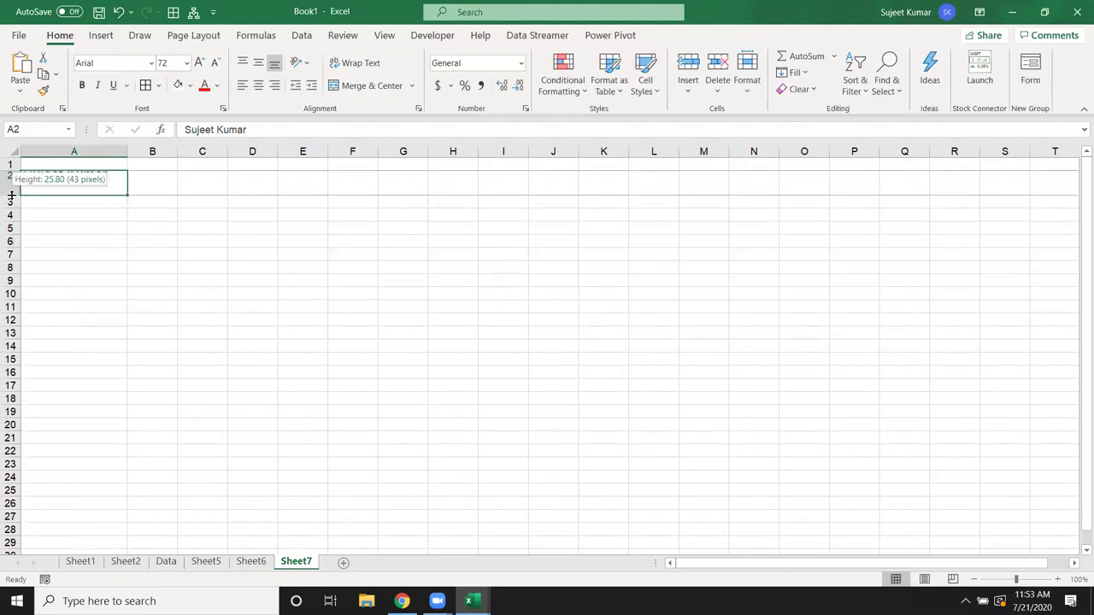
{"action": "left_click_drag", "start_coordinate": [127, 151], "coordinate": [254, 151]}
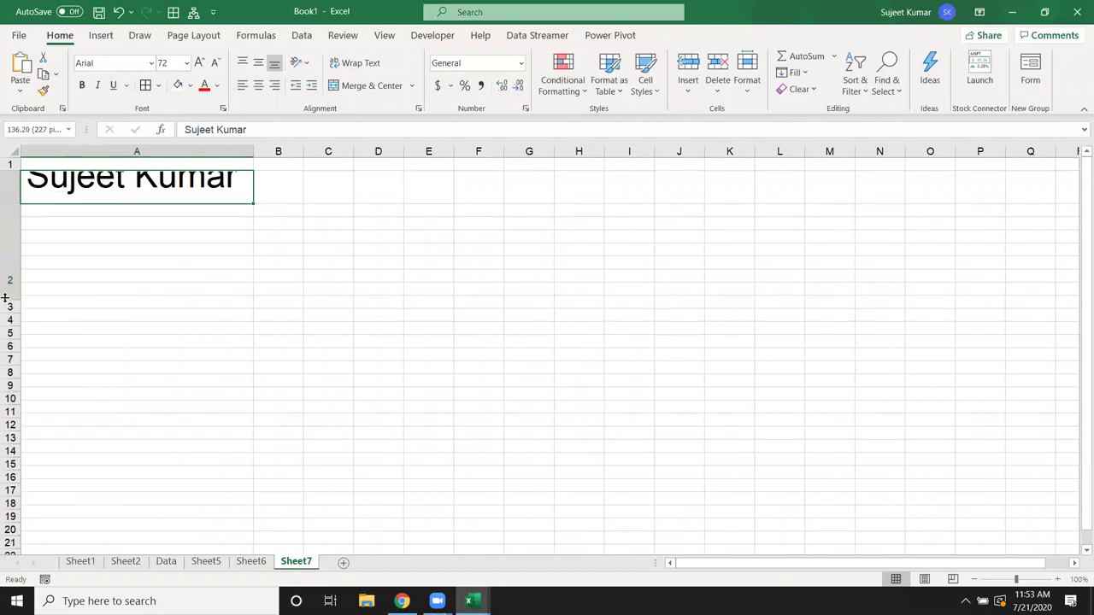
{"action": "left_click_drag", "start_coordinate": [5, 205], "coordinate": [7, 300]}
{"action": "left_click_drag", "start_coordinate": [253, 152], "coordinate": [445, 168]}
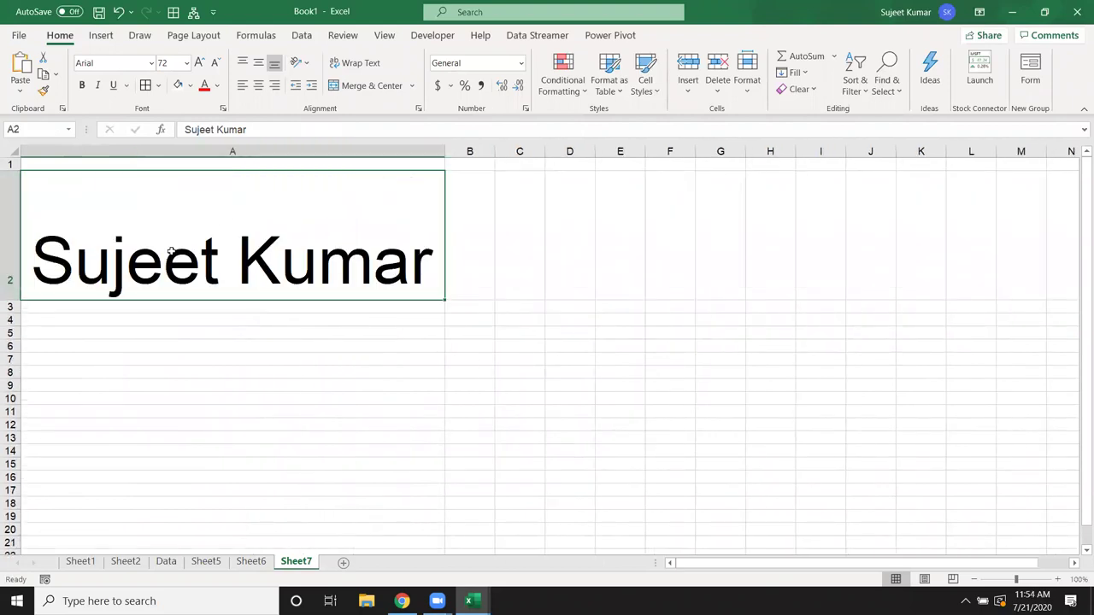
{"action": "left_click_drag", "start_coordinate": [7, 300], "coordinate": [7, 348]}
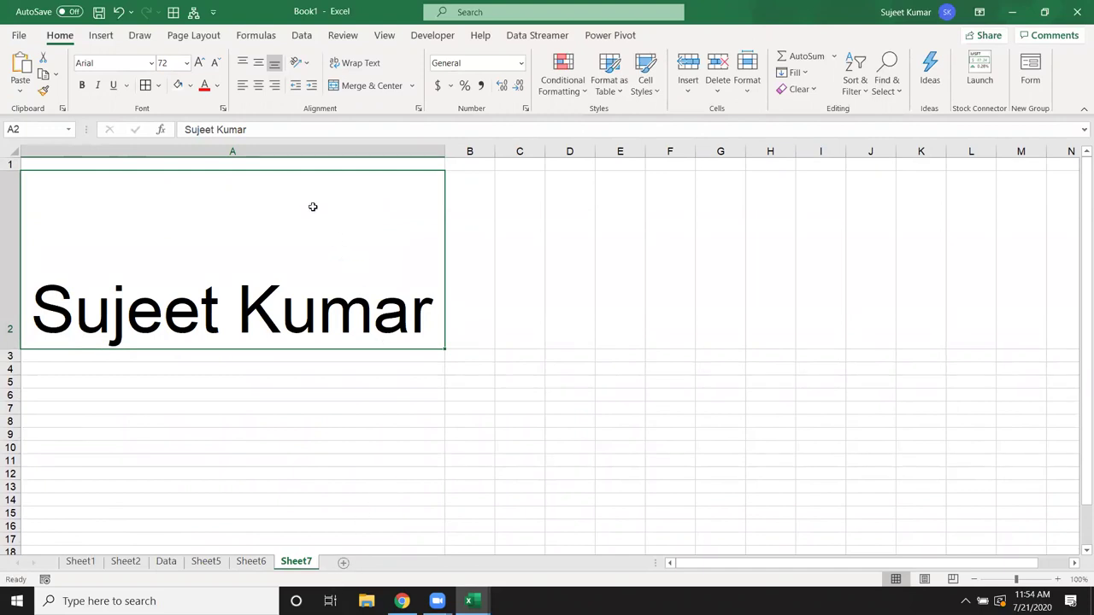
Step: Clear column A, then undo to restore the name
{"action": "left_click", "coordinate": [303, 152]}
{"action": "key", "text": "Delete"}
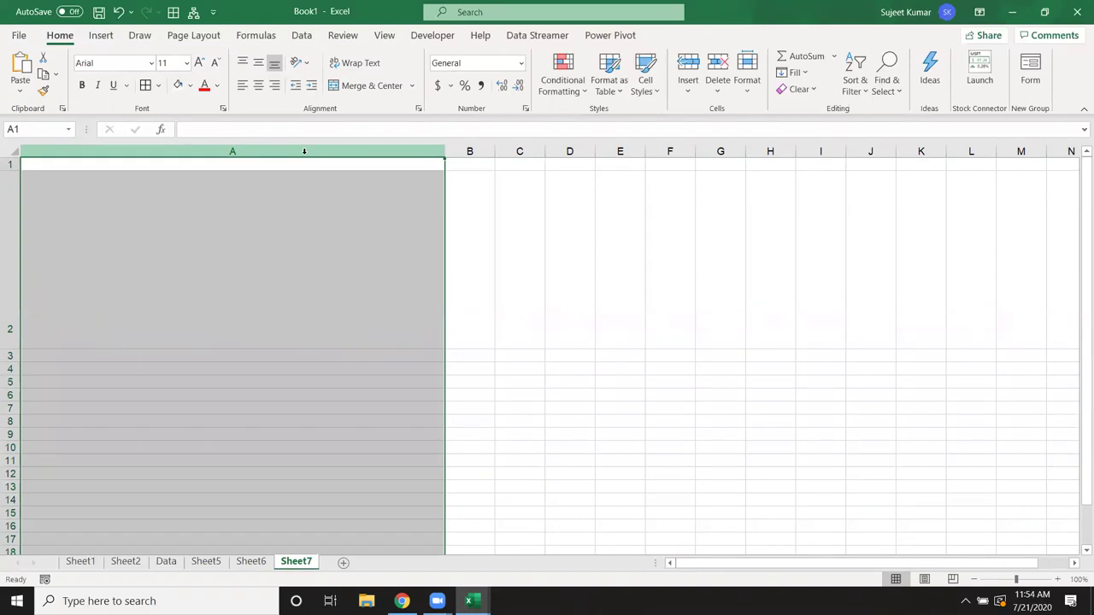
{"action": "left_click", "coordinate": [474, 419]}
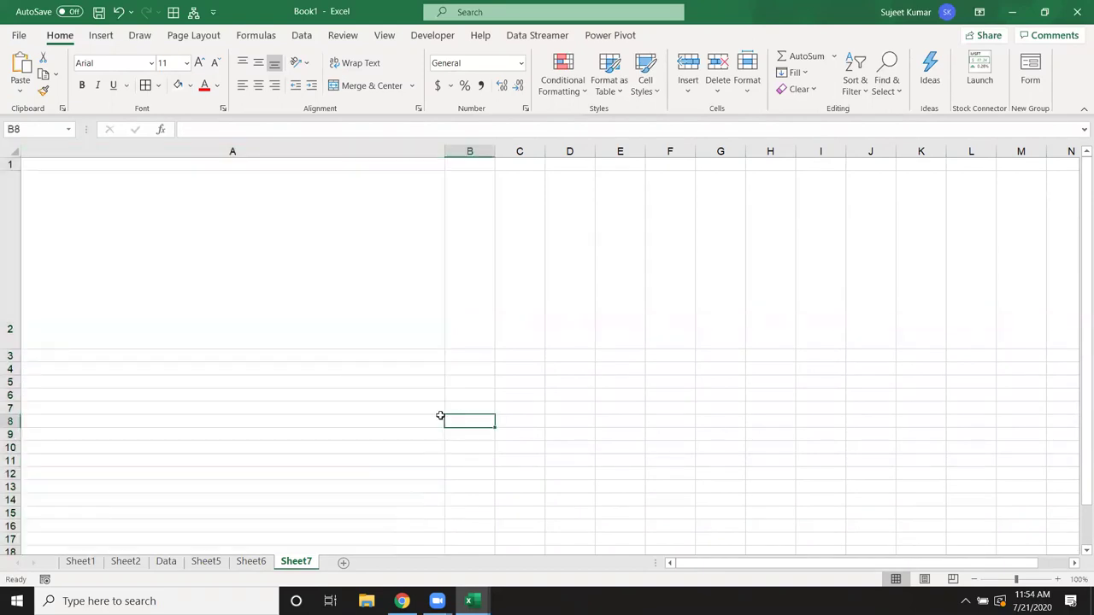
{"action": "key", "text": "ctrl+z"}
{"action": "key", "text": "ctrl+z"}
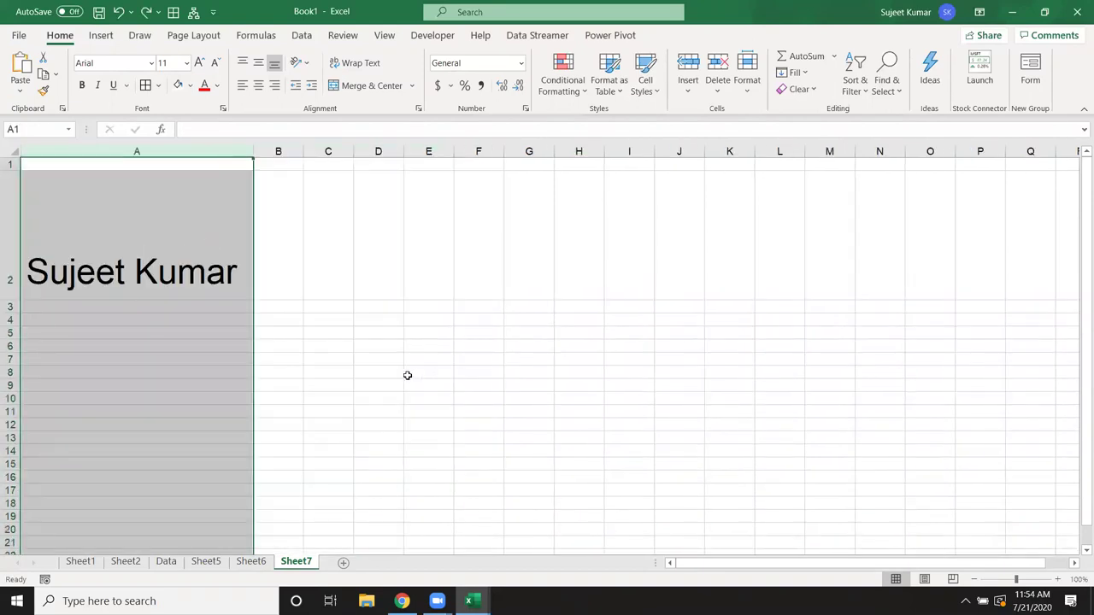
{"action": "left_click", "coordinate": [407, 373]}
{"action": "left_click", "coordinate": [245, 551]}
Step: Look over Sheet6 and Sheet5, then return to Sheet7
{"action": "left_click", "coordinate": [245, 561]}
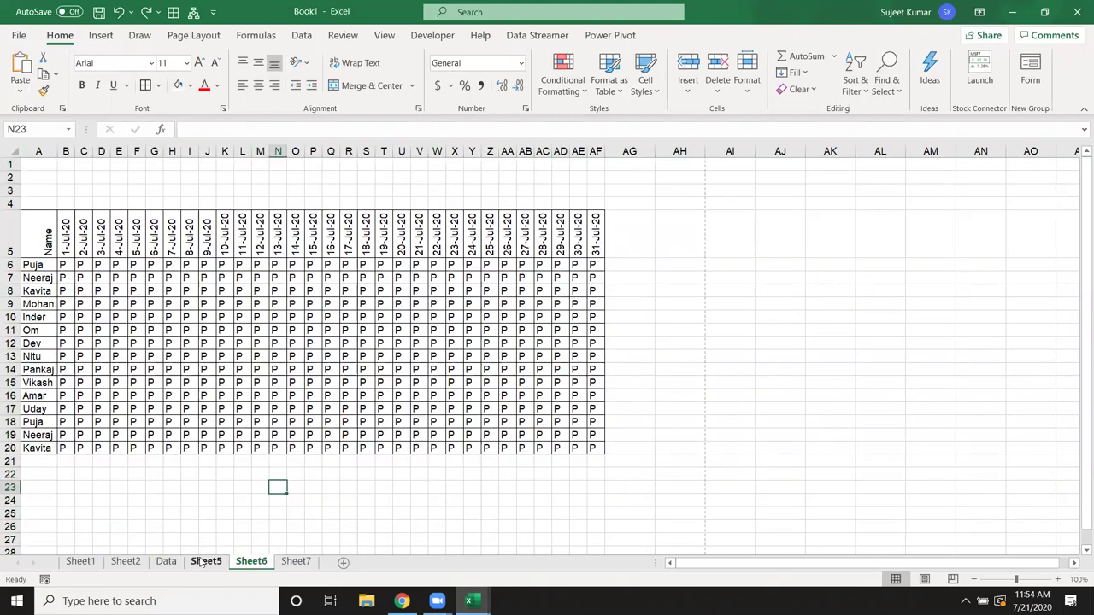
{"action": "left_click", "coordinate": [206, 562]}
{"action": "scroll", "coordinate": [264, 479], "scroll_direction": "down", "scroll_amount": 4}
{"action": "left_click", "coordinate": [304, 273]}
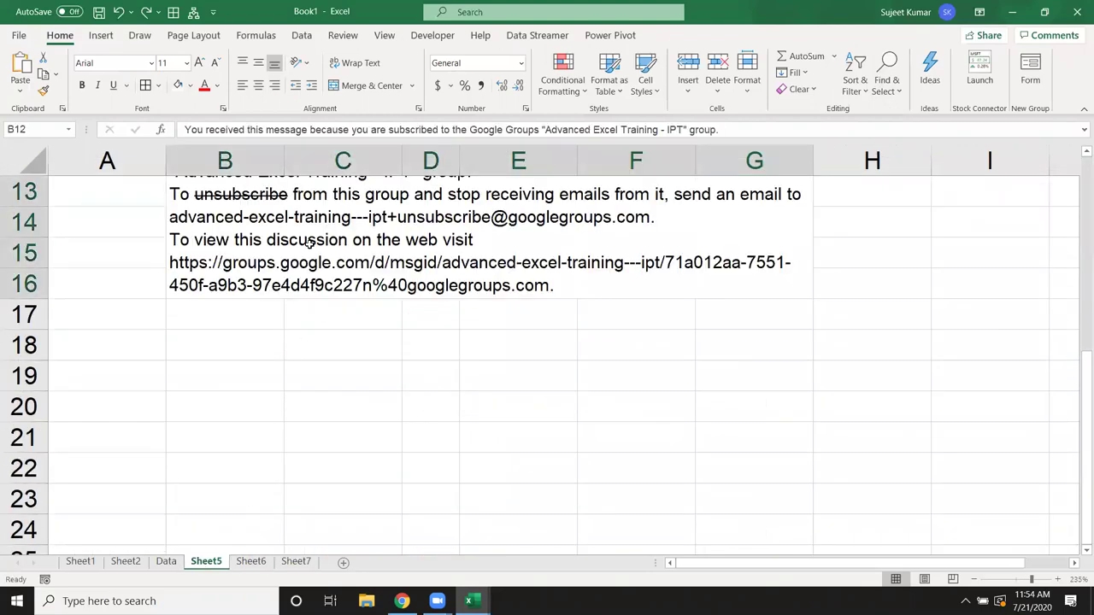
{"action": "scroll", "coordinate": [336, 439], "scroll_direction": "up", "scroll_amount": 2}
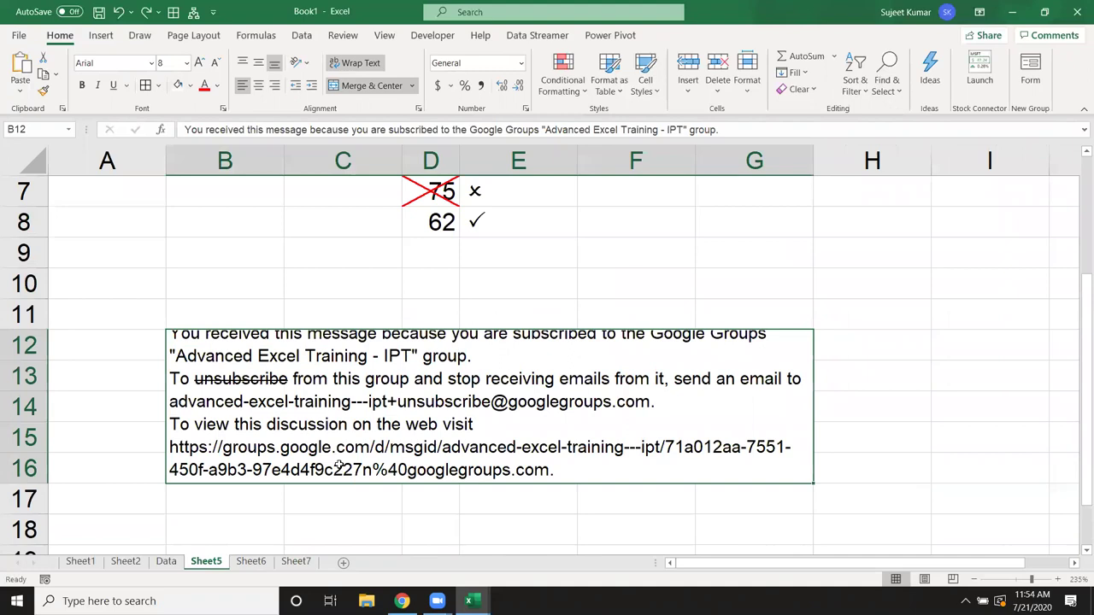
{"action": "left_click", "coordinate": [296, 561]}
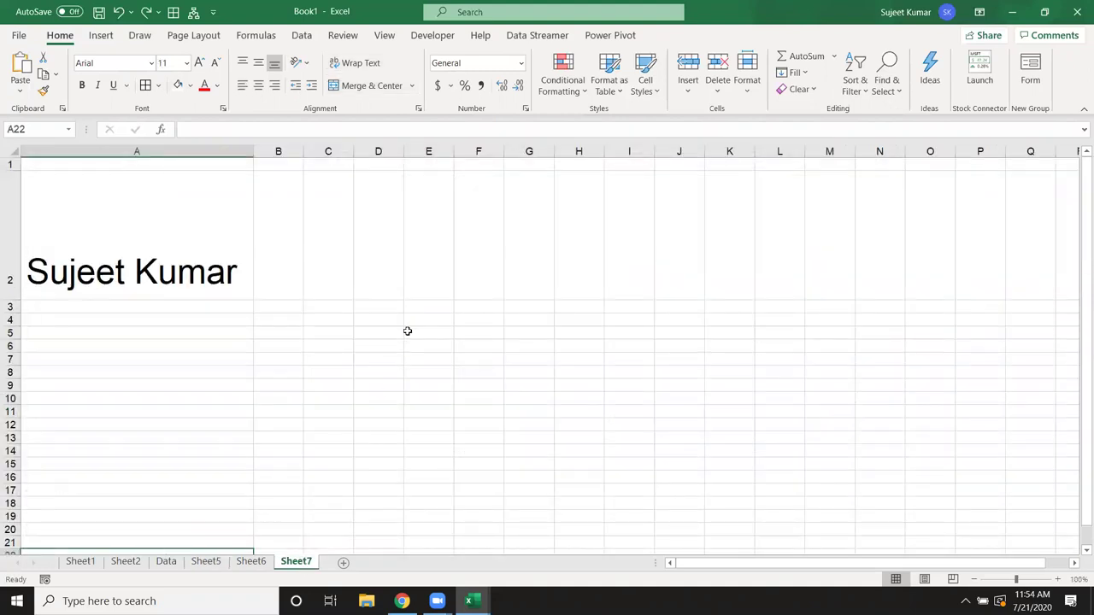
Step: Merge and centre the range F3:N15 into one block
{"action": "left_click_drag", "start_coordinate": [483, 309], "coordinate": [859, 456]}
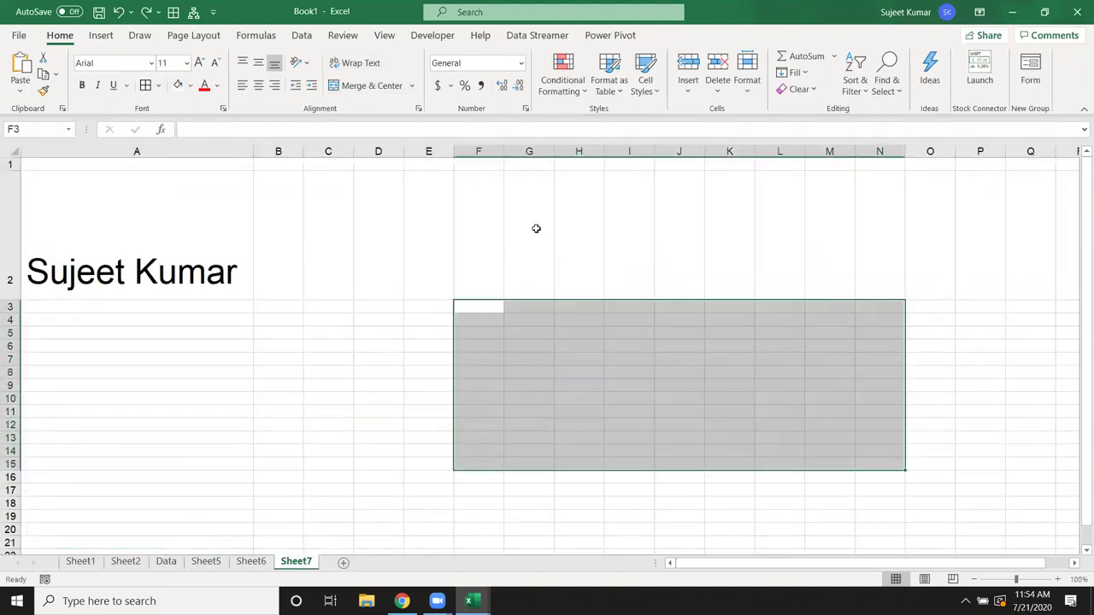
{"action": "left_click", "coordinate": [411, 86]}
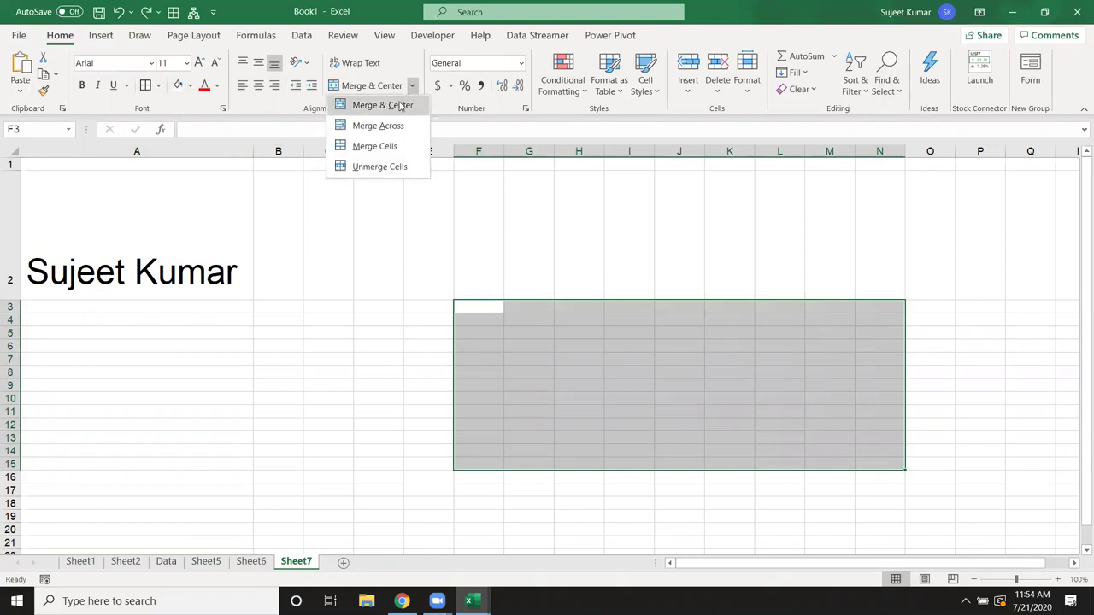
{"action": "left_click", "coordinate": [399, 106]}
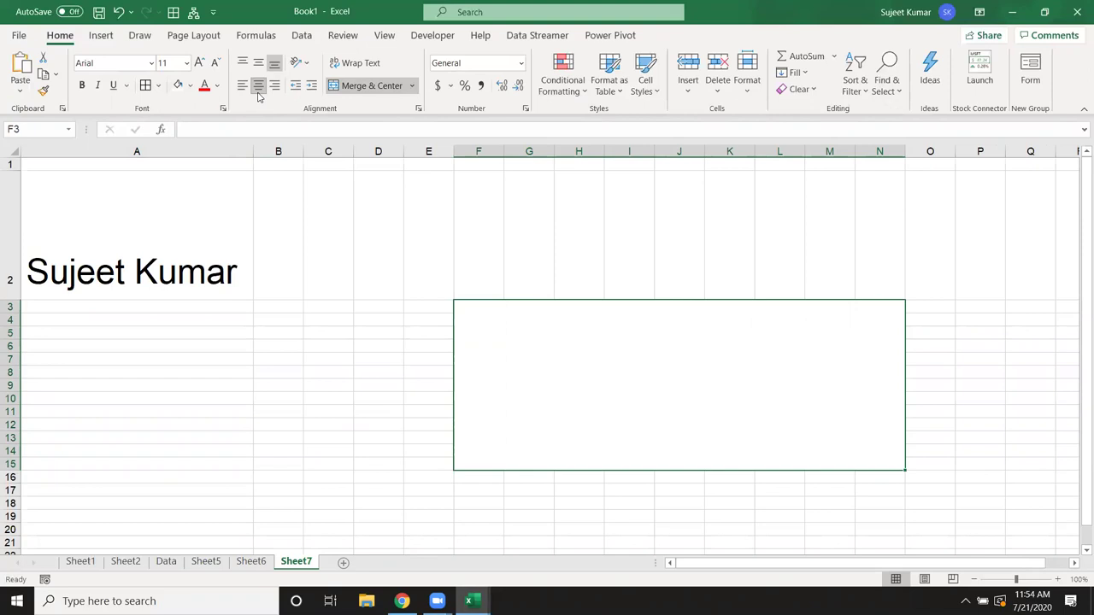
Step: Enter 'Excel' in the merged block with Middle Align, then undo both changes
{"action": "double_click", "coordinate": [584, 387]}
{"action": "type", "text": "Excel"}
{"action": "key", "text": "Return"}
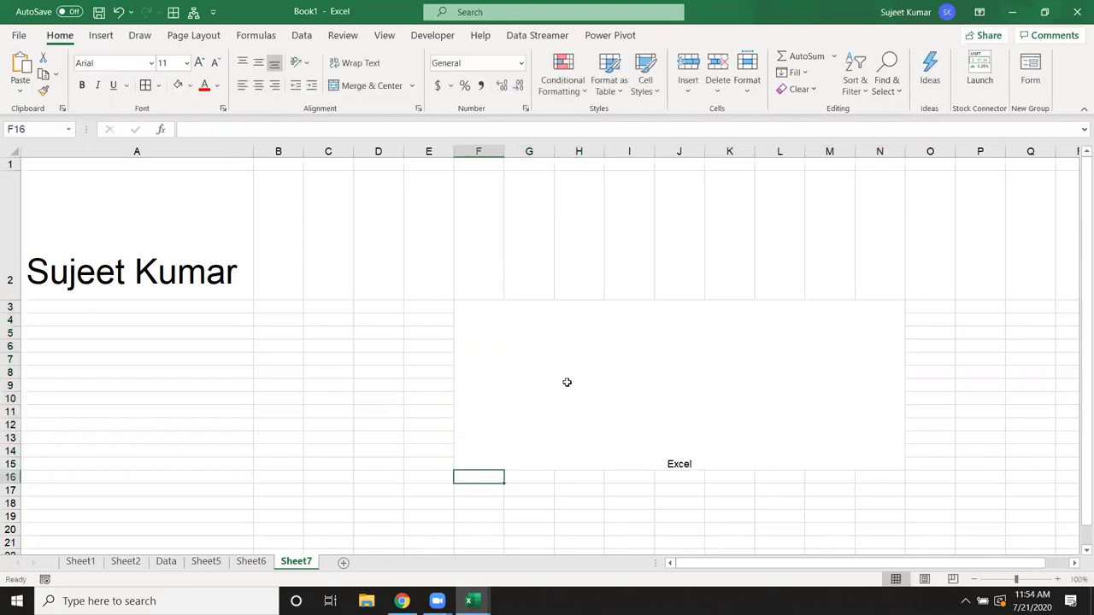
{"action": "left_click", "coordinate": [589, 401]}
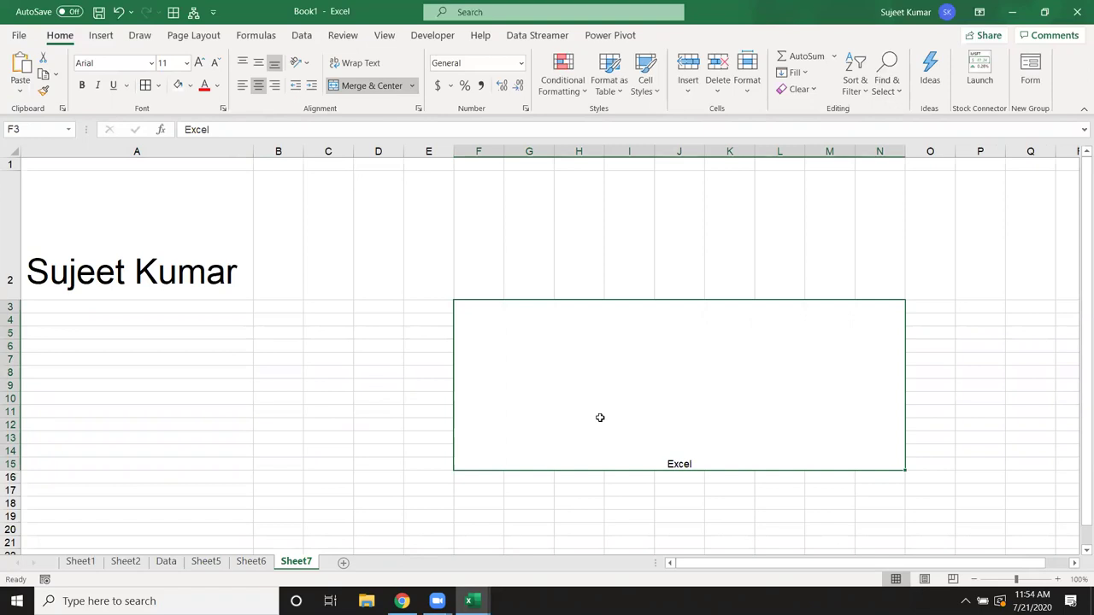
{"action": "left_click", "coordinate": [258, 67]}
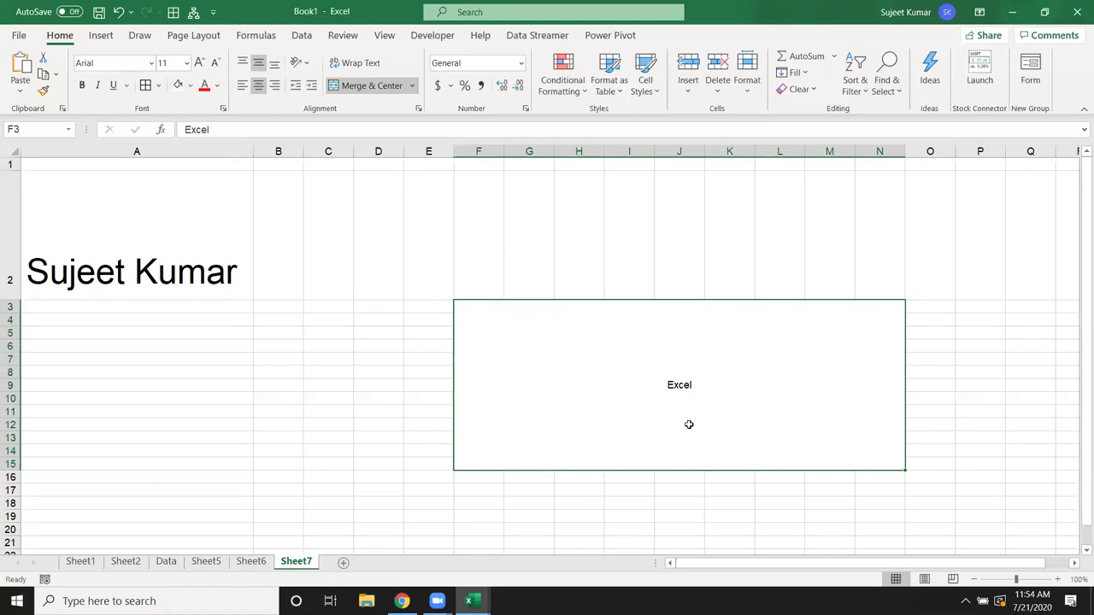
{"action": "key", "text": "ctrl+z"}
{"action": "key", "text": "ctrl+z"}
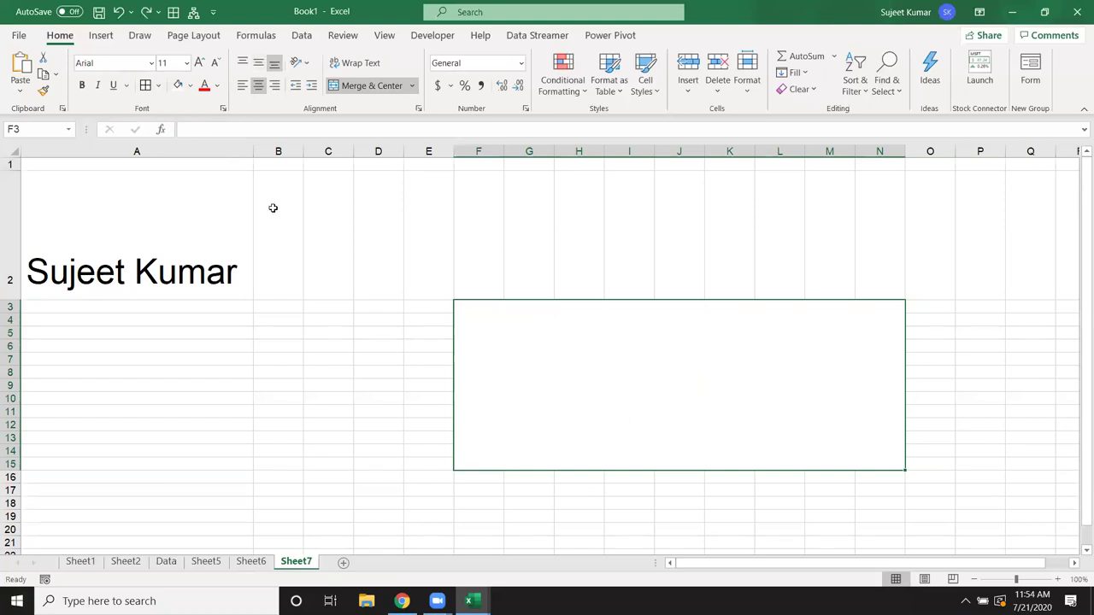
{"action": "key", "text": "ctrl+z"}
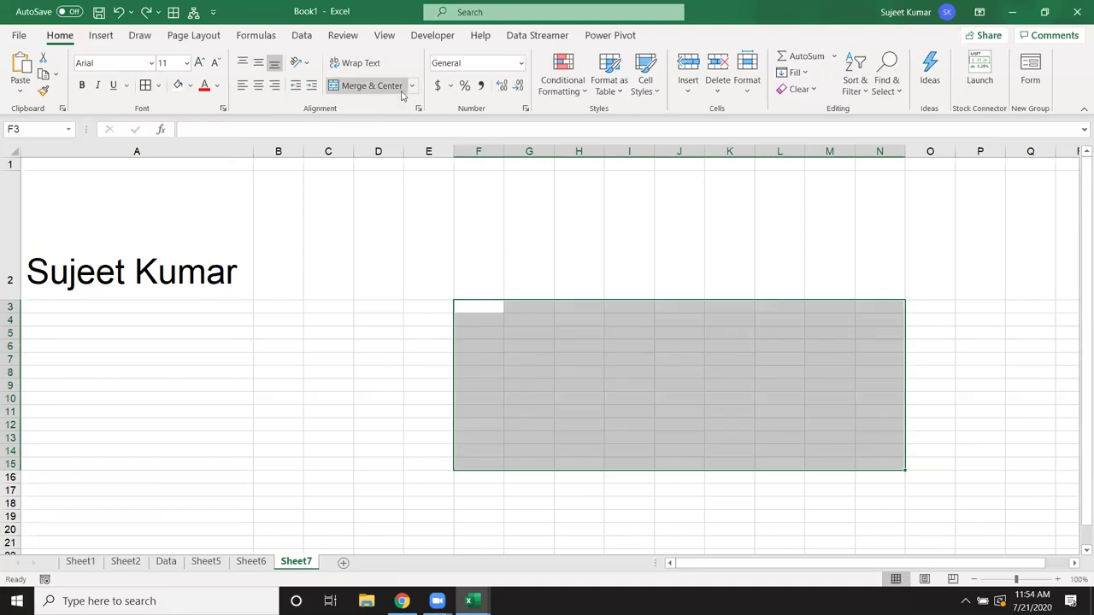
{"action": "left_click", "coordinate": [412, 88]}
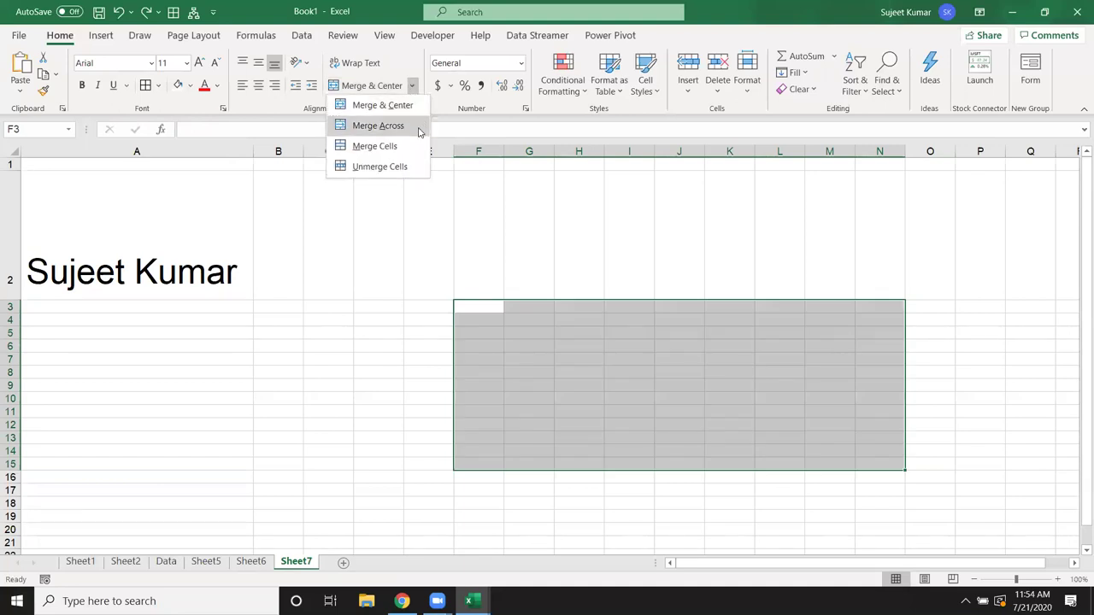
{"action": "left_click", "coordinate": [411, 147]}
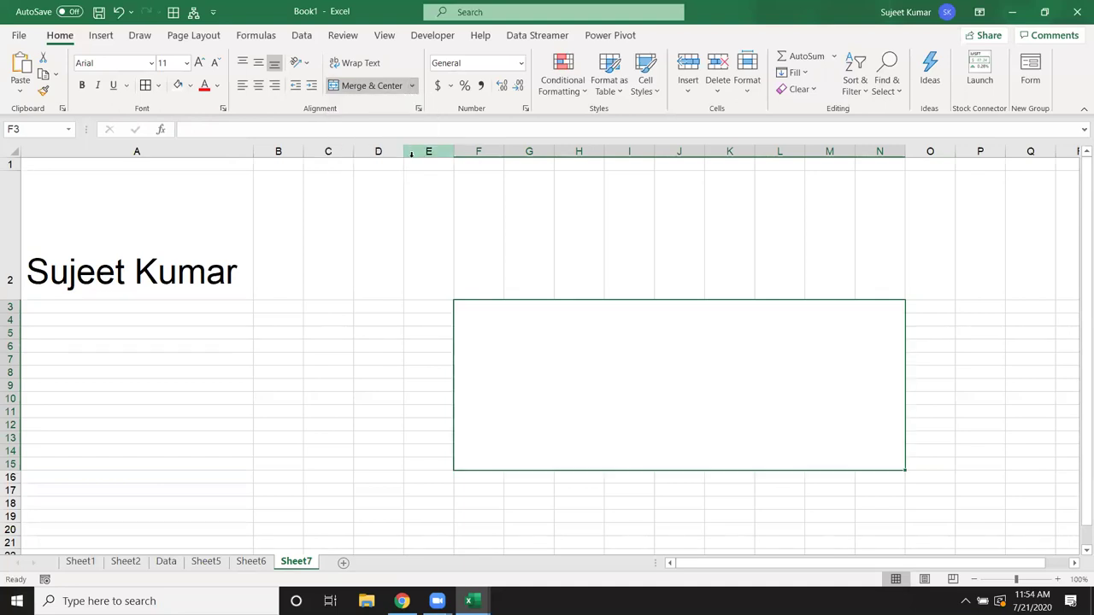
{"action": "key", "text": "ctrl+z"}
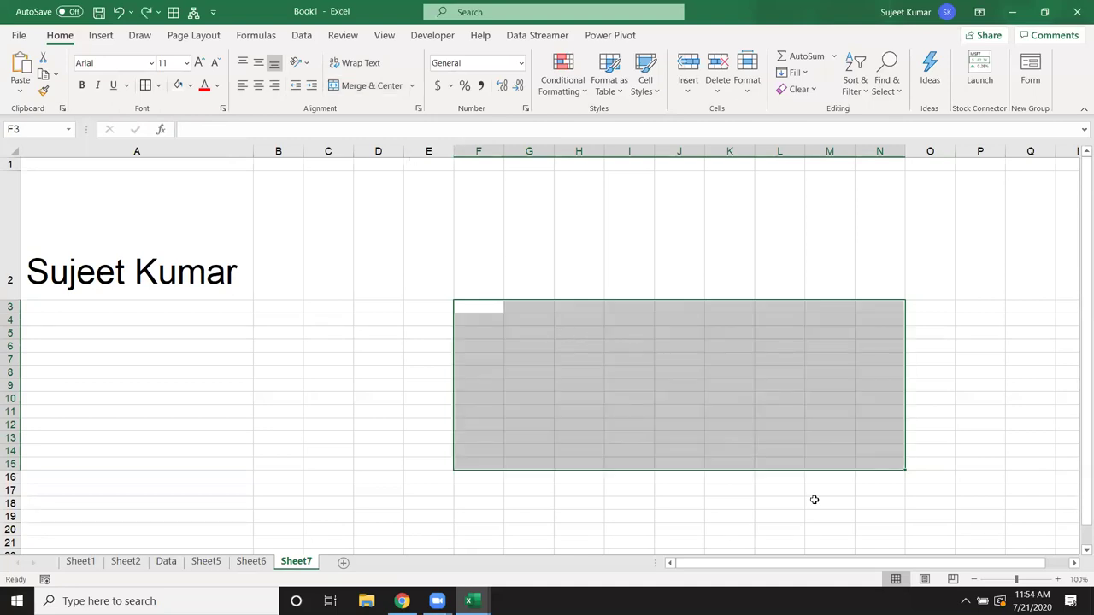
{"action": "left_click", "coordinate": [419, 383]}
{"action": "mouse_move", "coordinate": [430, 336]}
{"action": "left_mouse_down"}
{"action": "mouse_move", "coordinate": [545, 347]}
{"action": "mouse_move", "coordinate": [620, 428]}
{"action": "left_mouse_up"}
{"action": "left_click", "coordinate": [412, 86]}
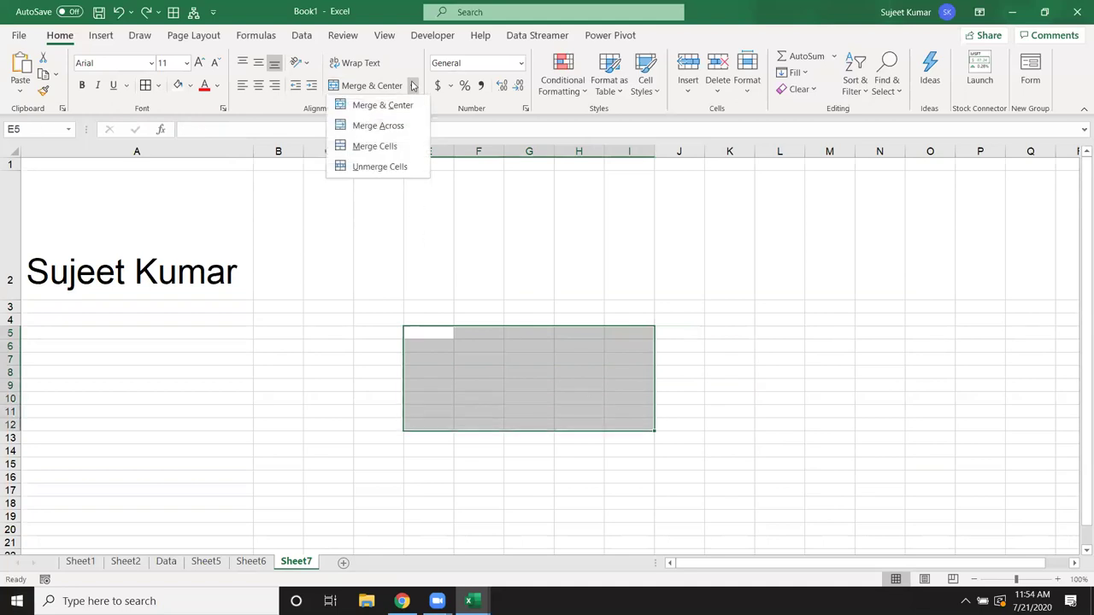
{"action": "left_click", "coordinate": [382, 145]}
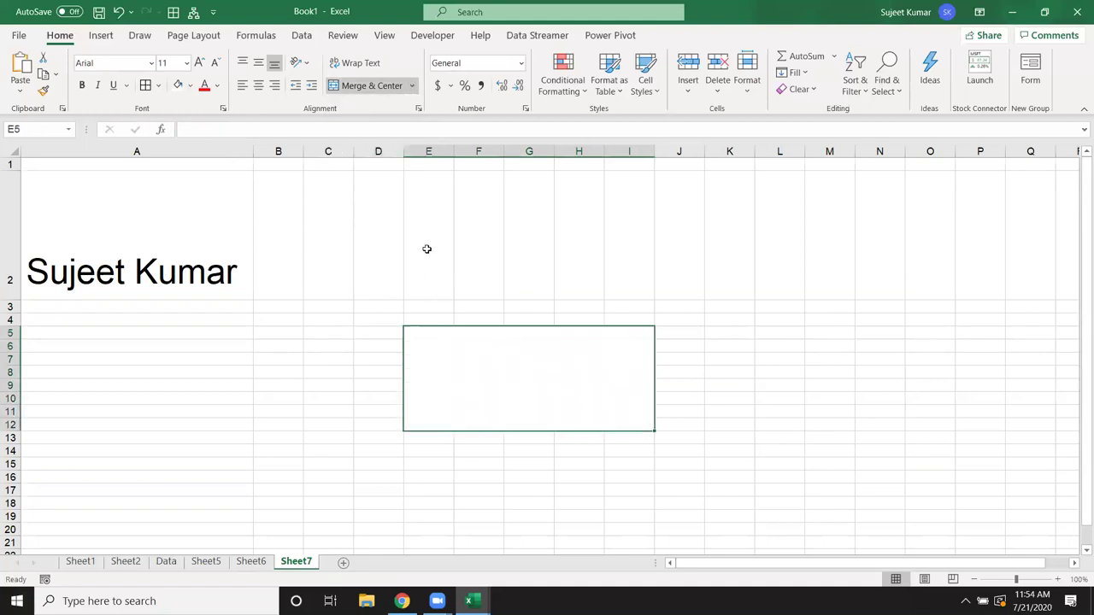
{"action": "key", "text": "ctrl+z"}
{"action": "left_click", "coordinate": [411, 86]}
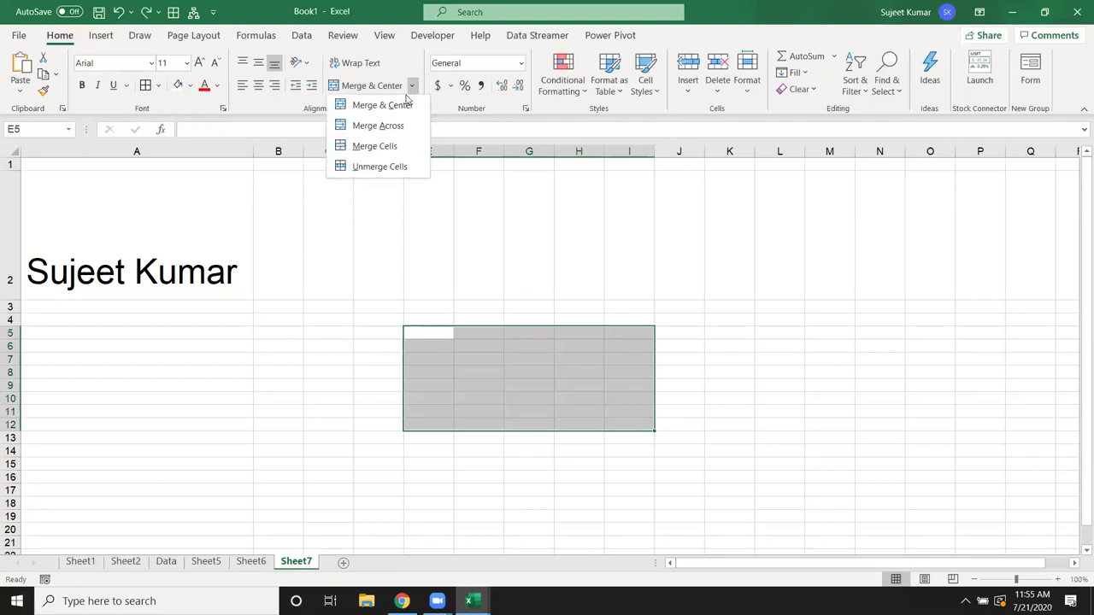
{"action": "left_click", "coordinate": [381, 132]}
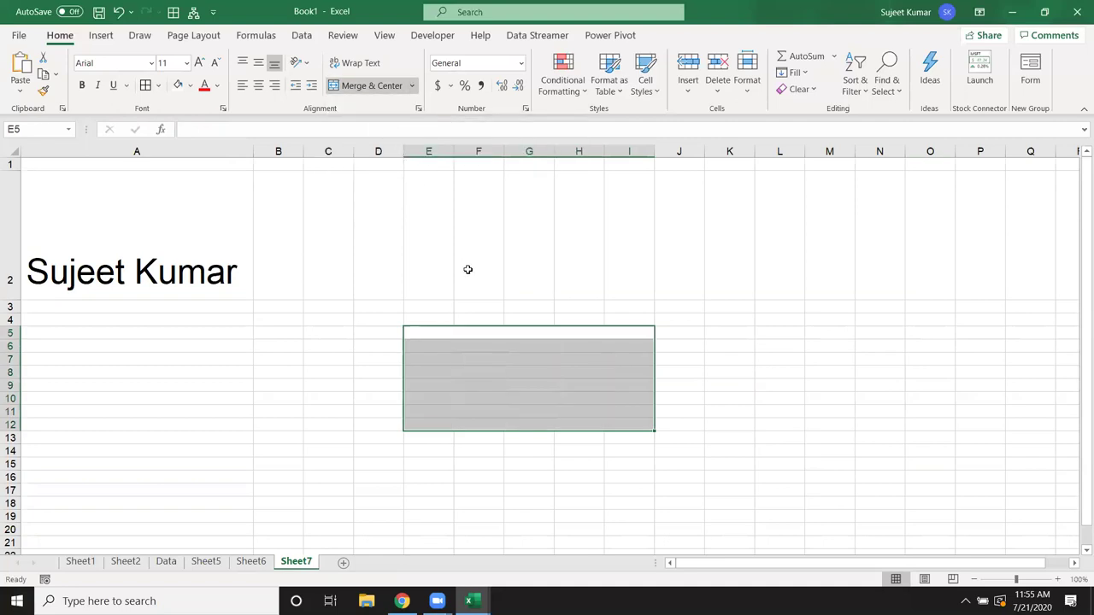
{"action": "left_click", "coordinate": [472, 335]}
{"action": "left_click", "coordinate": [472, 349]}
{"action": "left_click", "coordinate": [472, 359]}
{"action": "left_click", "coordinate": [473, 372]}
{"action": "left_click", "coordinate": [472, 385]}
{"action": "left_click", "coordinate": [469, 398]}
{"action": "left_click", "coordinate": [469, 411]}
{"action": "left_click", "coordinate": [466, 425]}
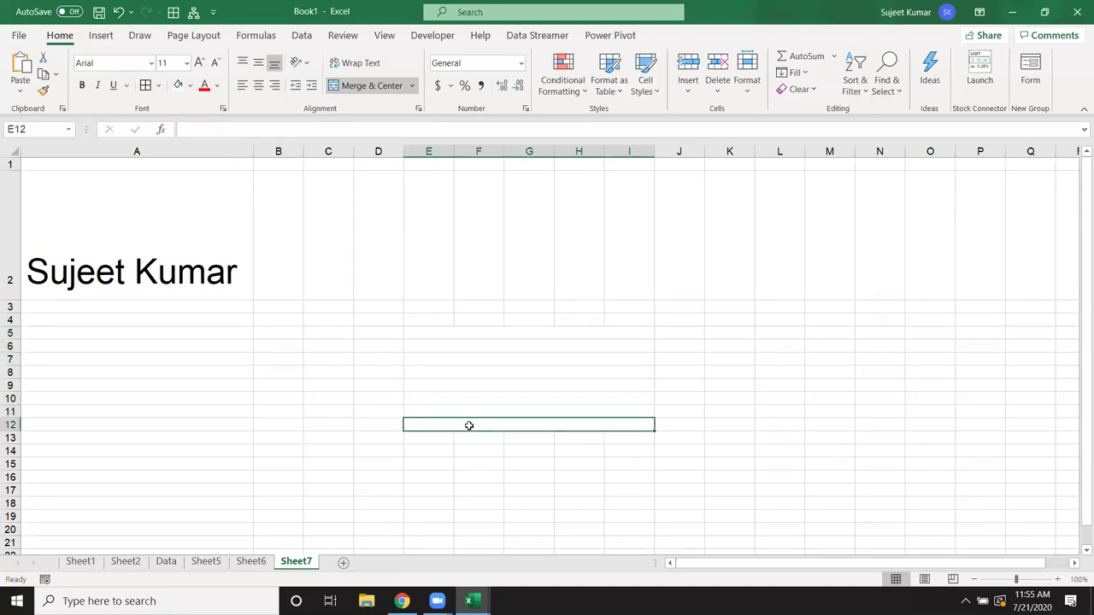
{"action": "left_click", "coordinate": [464, 437]}
{"action": "left_click", "coordinate": [463, 425]}
{"action": "left_click", "coordinate": [464, 411]}
{"action": "left_click", "coordinate": [465, 398]}
{"action": "left_click", "coordinate": [466, 385]}
{"action": "left_click", "coordinate": [466, 360]}
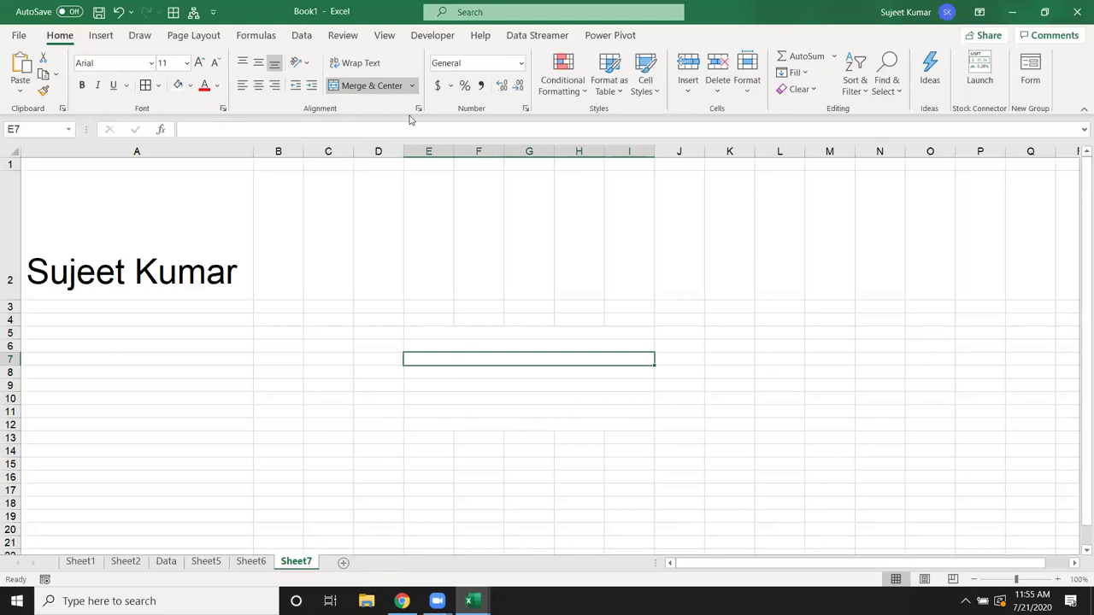
Step: Add a new sheet, Sheet8, with 1346 in A1
{"action": "left_click", "coordinate": [343, 565]}
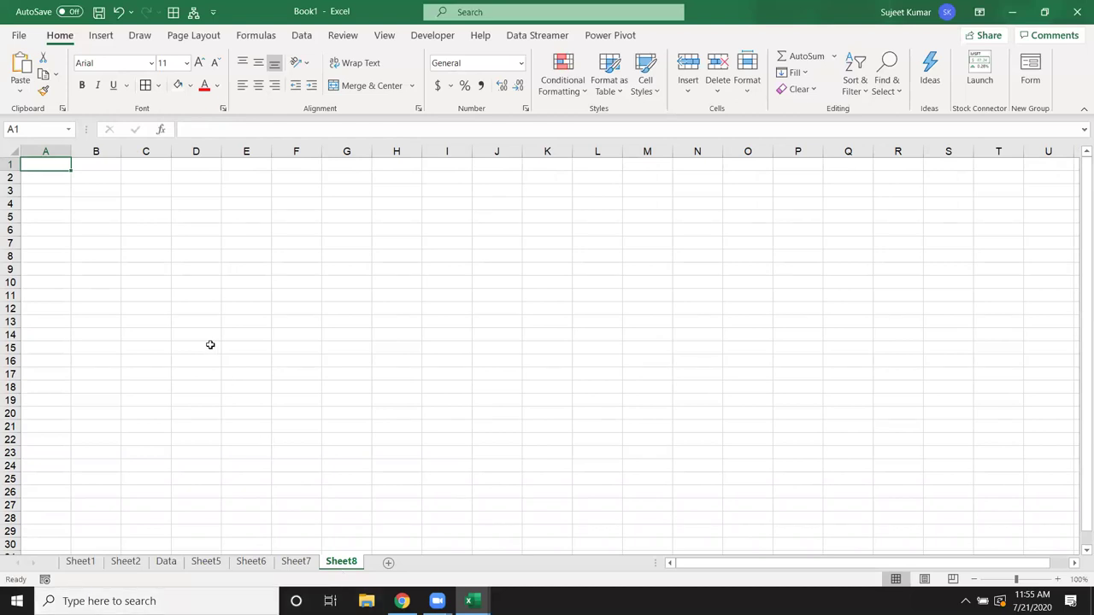
{"action": "type", "text": "1346"}
{"action": "key", "text": "Return"}
{"action": "key", "text": "Up"}
Step: Try Accounting, Percent, Comma and decimal-place formats on A1, then undo back to plain 1346
{"action": "left_click", "coordinate": [446, 86]}
{"action": "left_click", "coordinate": [464, 85]}
{"action": "left_click", "coordinate": [480, 85]}
{"action": "left_click", "coordinate": [502, 87]}
{"action": "left_click", "coordinate": [518, 87]}
{"action": "left_click", "coordinate": [502, 88]}
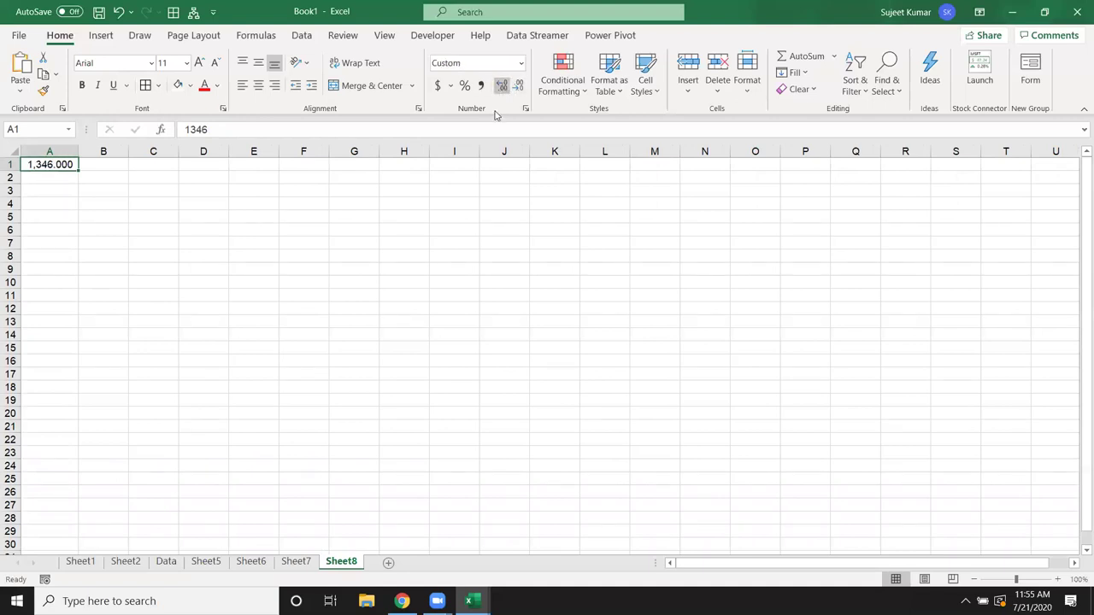
{"action": "key", "text": "ctrl+z"}
{"action": "key", "text": "ctrl+z"}
{"action": "key", "text": "ctrl+z"}
{"action": "key", "text": "ctrl+z"}
{"action": "key", "text": "ctrl+z"}
{"action": "key", "text": "ctrl+z"}
{"action": "key", "text": "ctrl+z"}
{"action": "key", "text": "ctrl+z"}
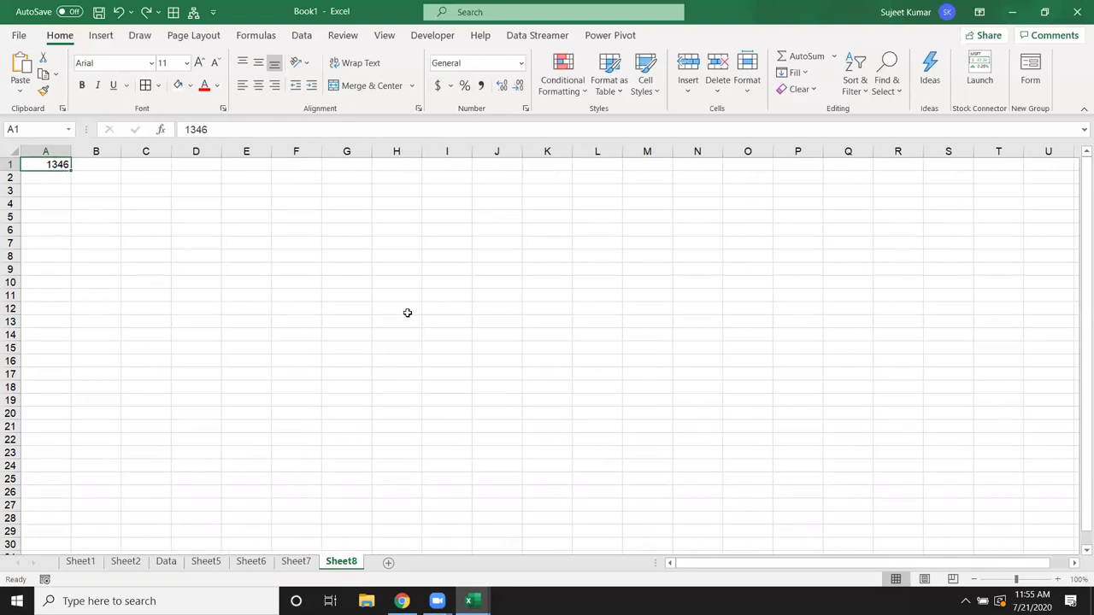
Step: Glance at the accounting currency list, then bring up the full Format Cells Number settings
{"action": "left_click", "coordinate": [451, 85]}
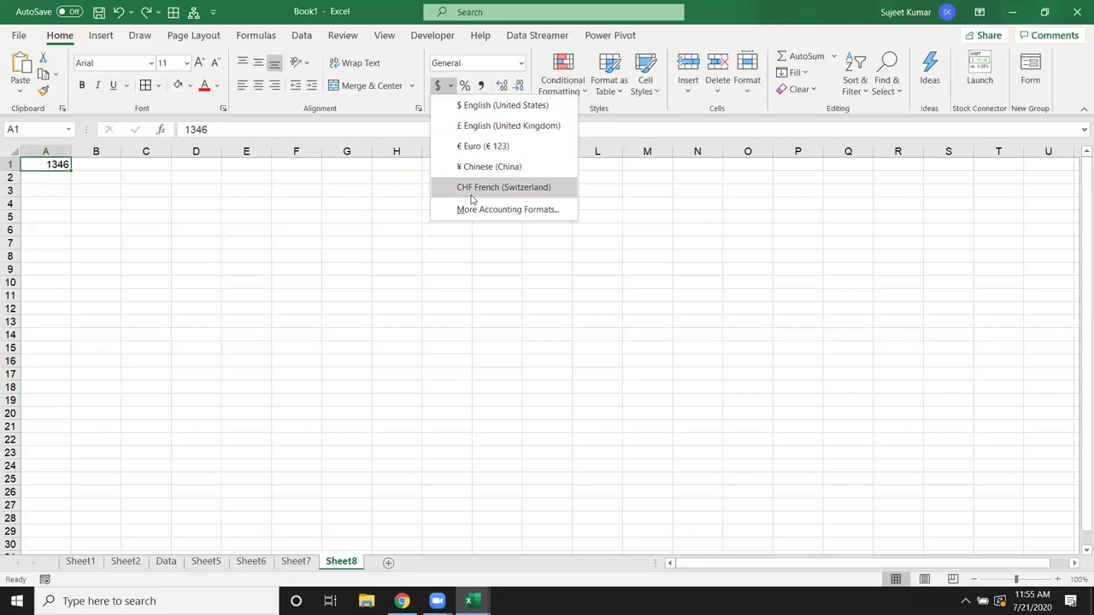
{"action": "left_click", "coordinate": [395, 213]}
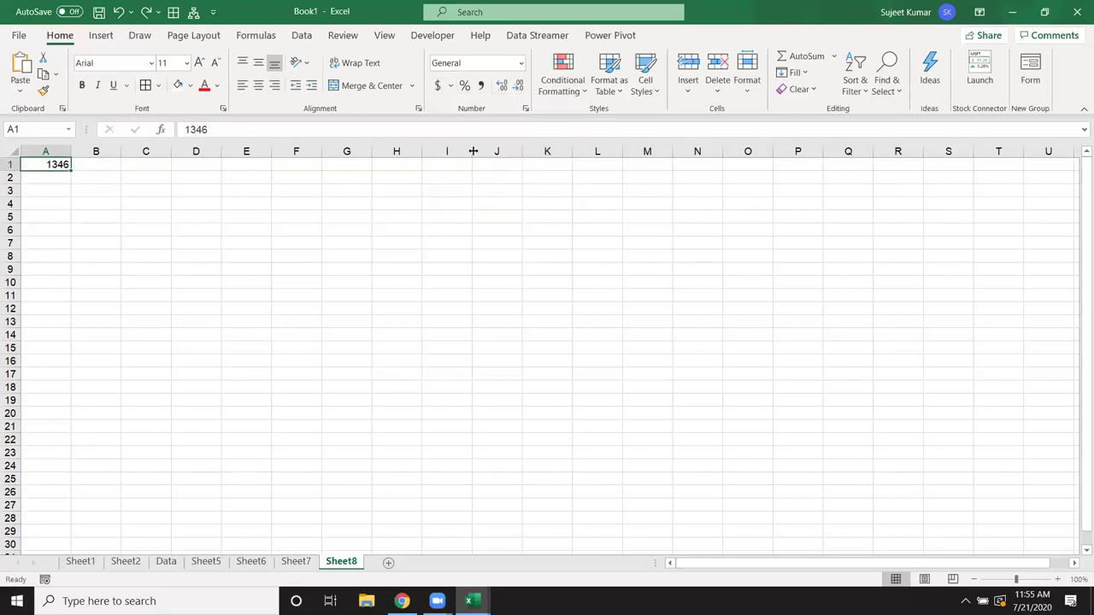
{"action": "left_click", "coordinate": [525, 110]}
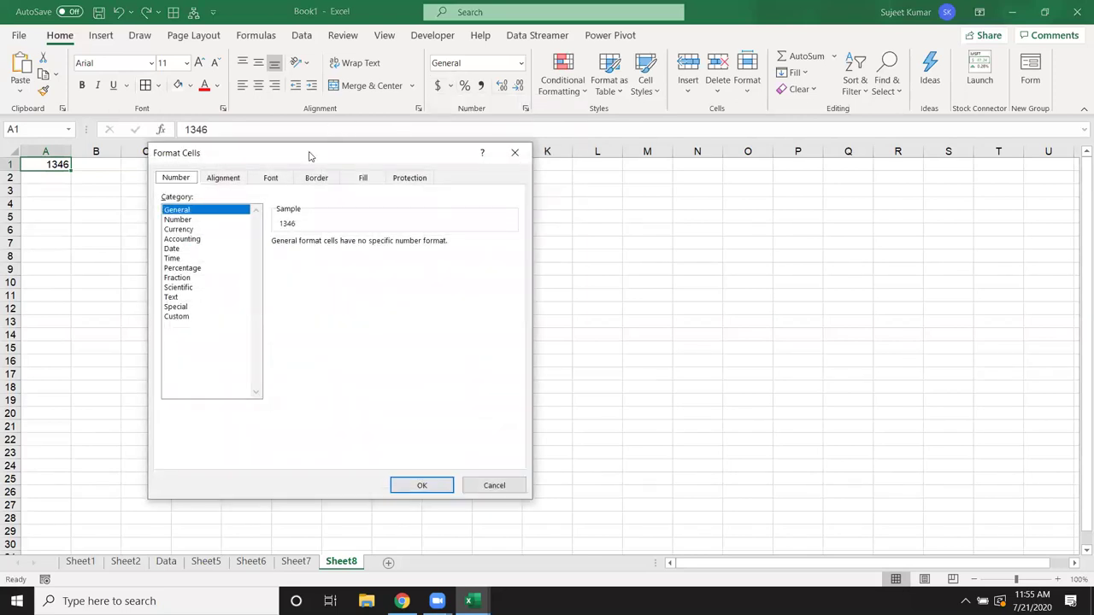
Step: Centre the Format Cells dialog and select the Number category for A1
{"action": "left_click_drag", "start_coordinate": [309, 157], "coordinate": [544, 135]}
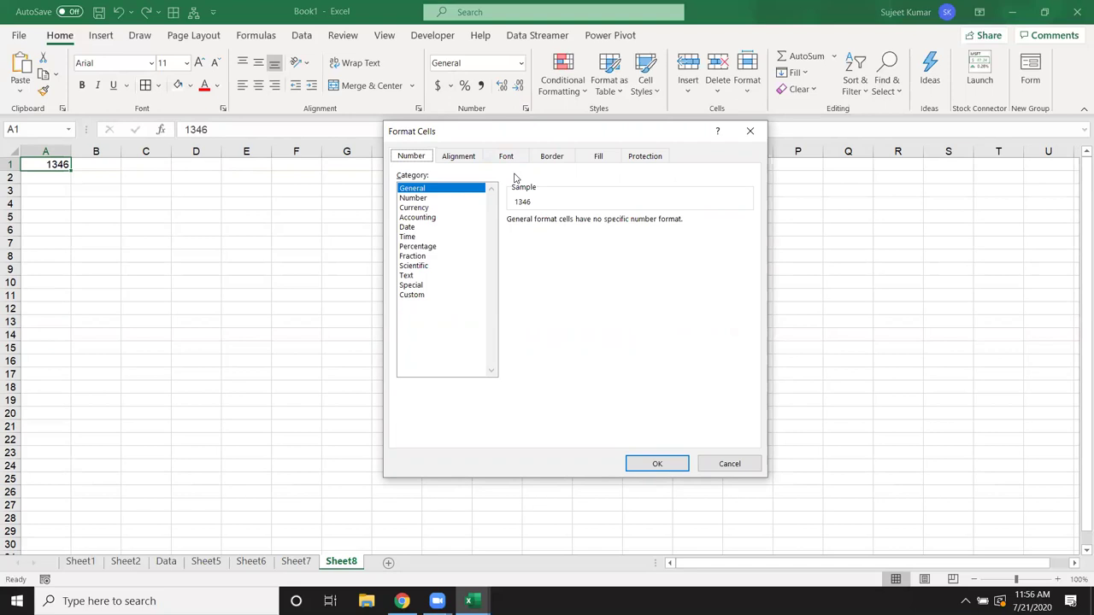
{"action": "left_click", "coordinate": [460, 199]}
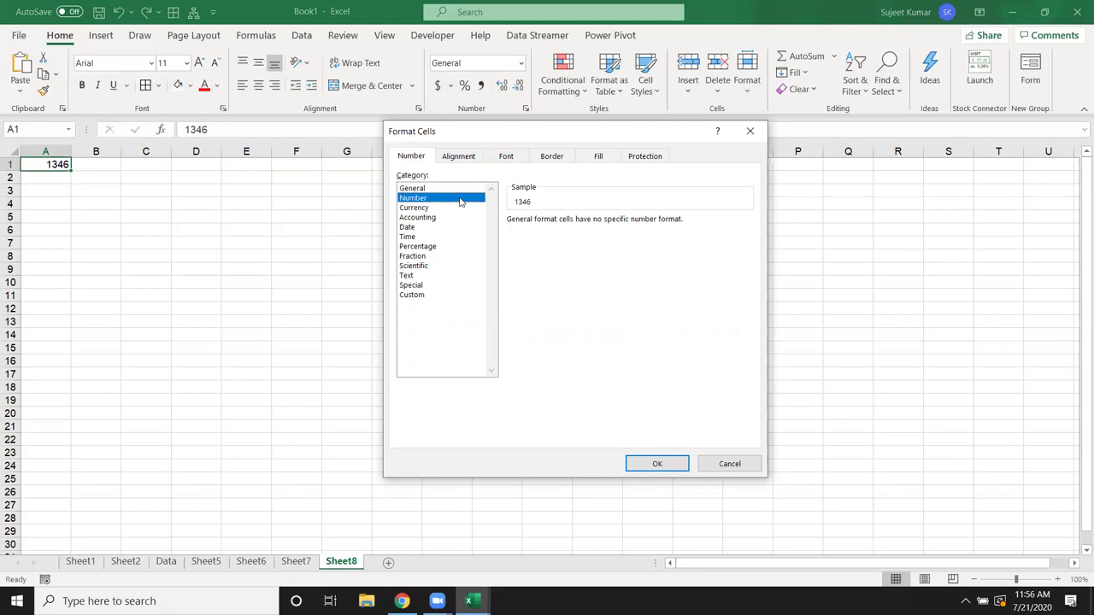
{"action": "left_click", "coordinate": [435, 190]}
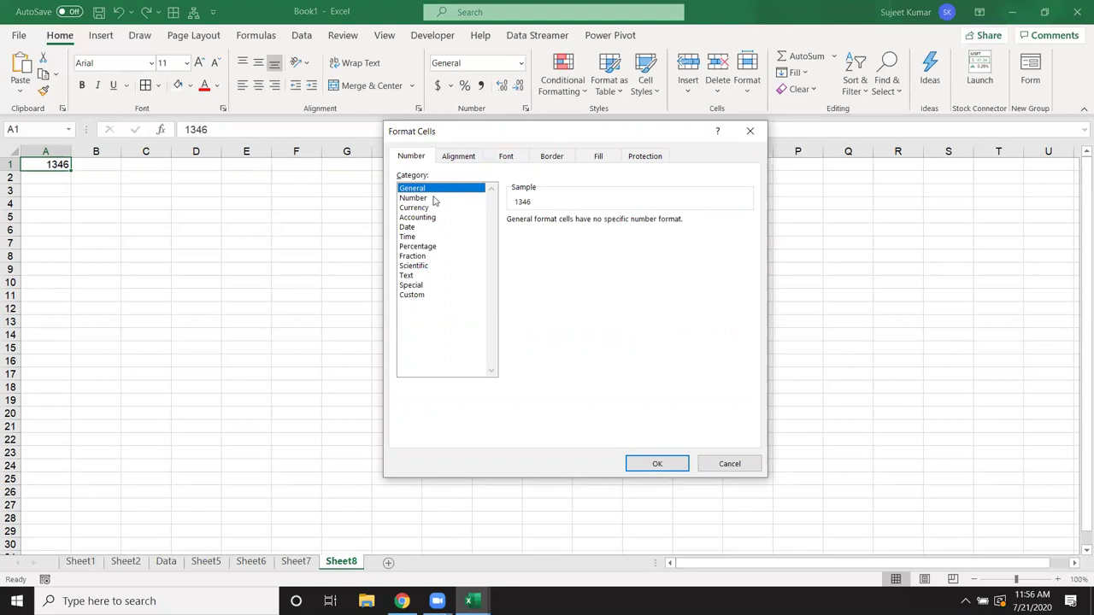
{"action": "left_click", "coordinate": [434, 199]}
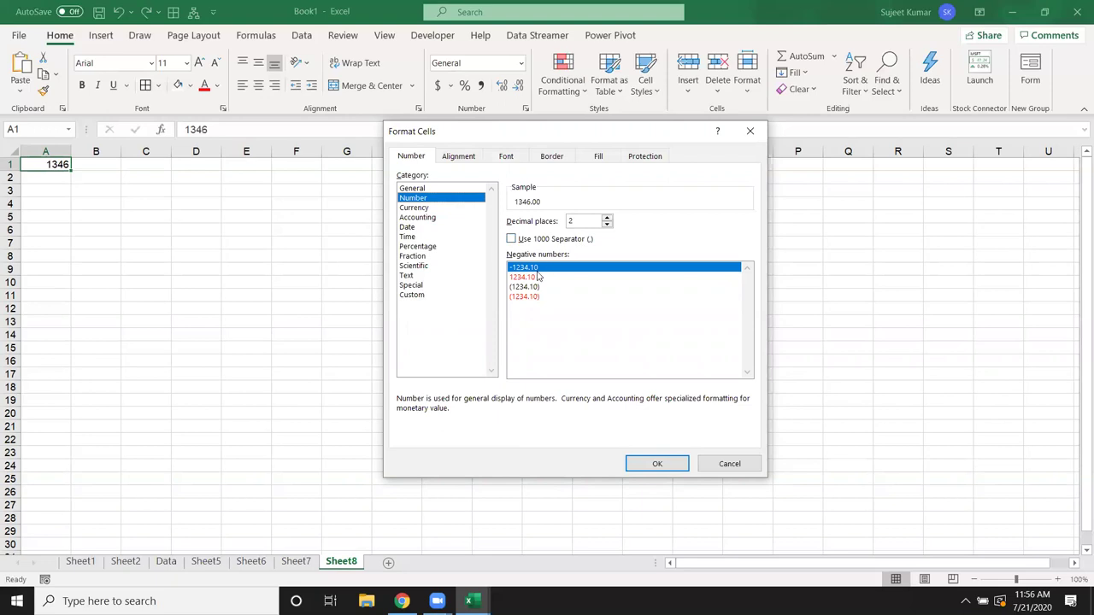
Step: Give A1 a 1000 separator and red (1,234.10) negatives, showing 1,346.00
{"action": "left_click", "coordinate": [511, 240]}
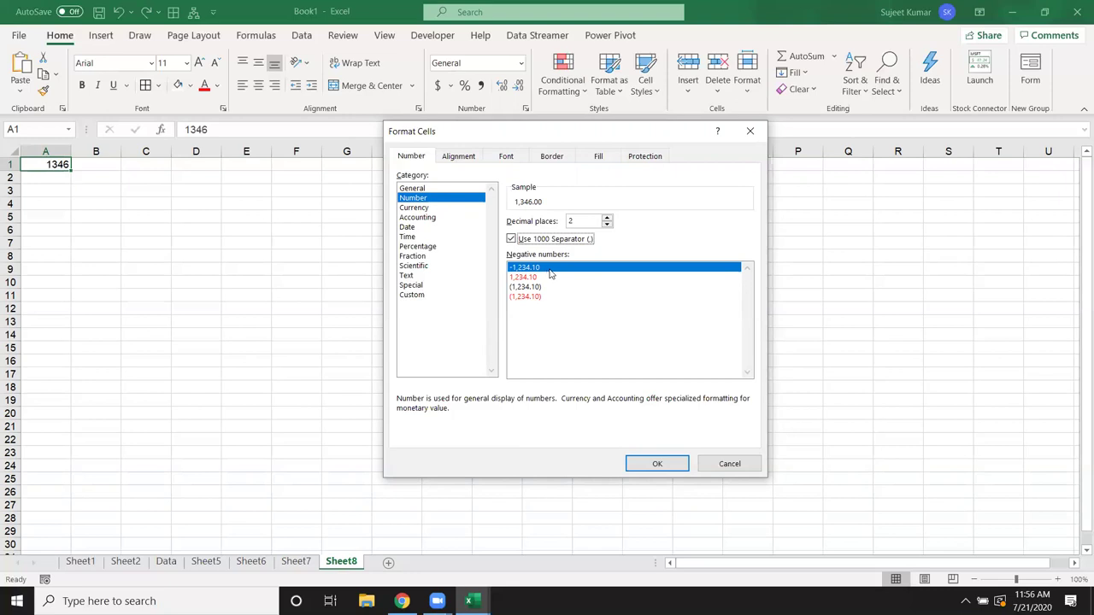
{"action": "left_click", "coordinate": [540, 278]}
{"action": "left_click", "coordinate": [539, 267]}
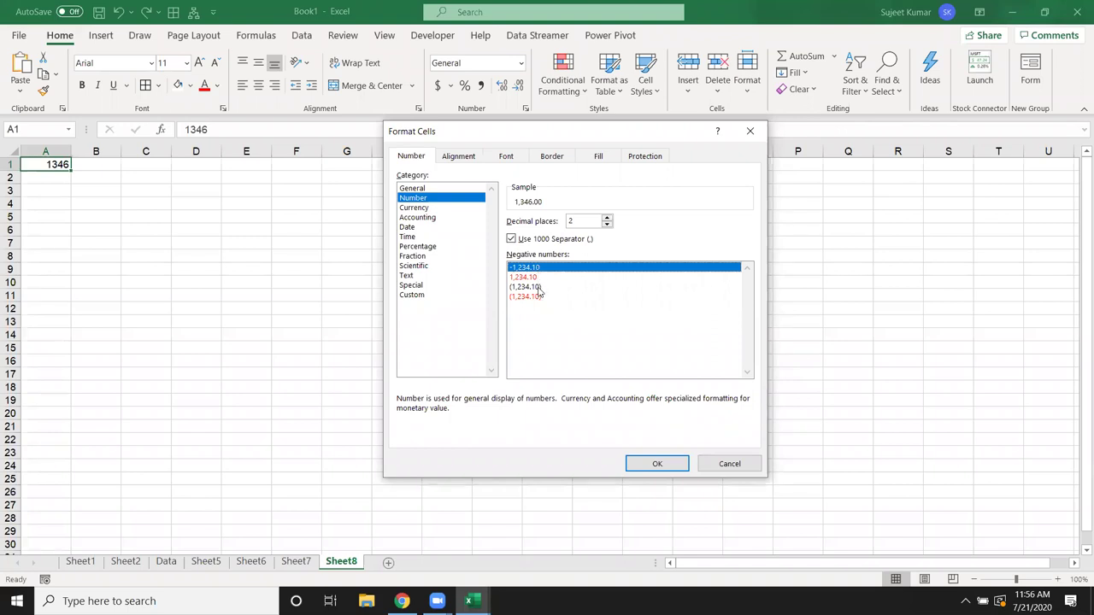
{"action": "left_click", "coordinate": [532, 278]}
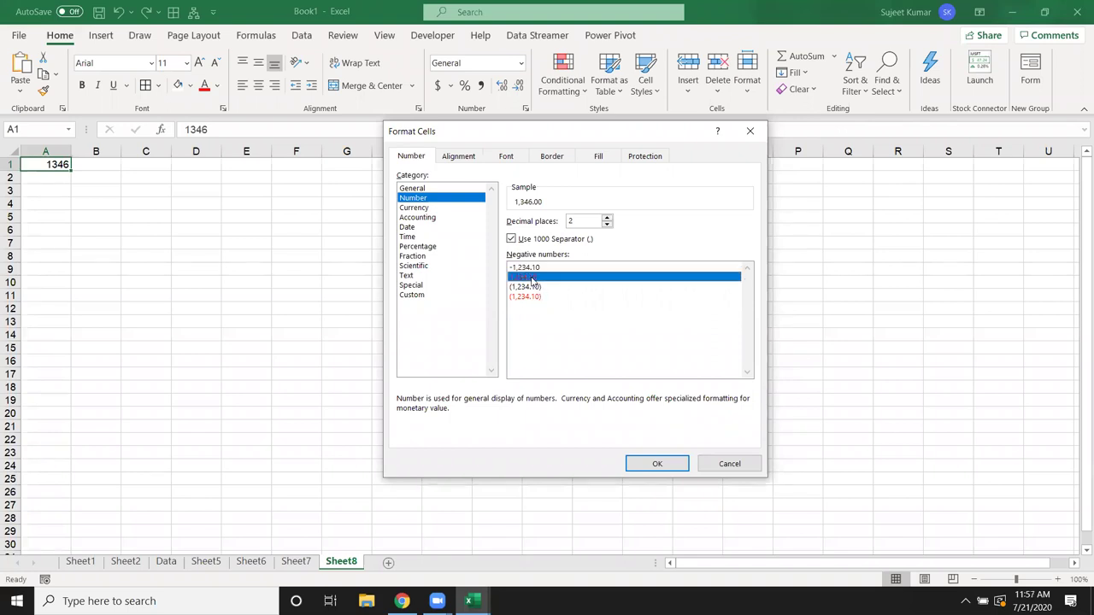
{"action": "left_click", "coordinate": [535, 287]}
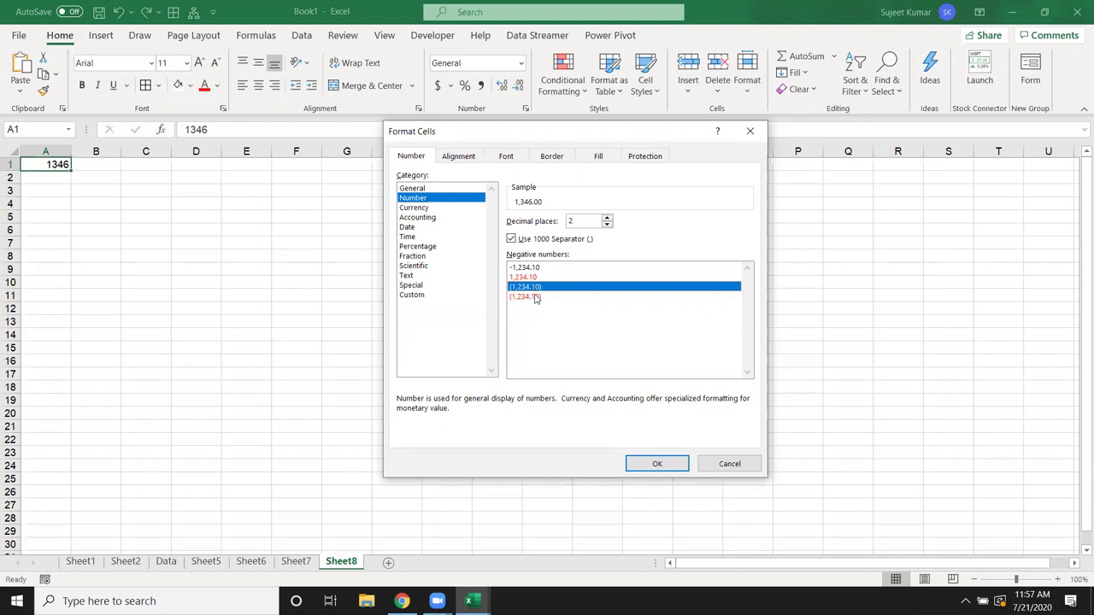
{"action": "left_click", "coordinate": [536, 297]}
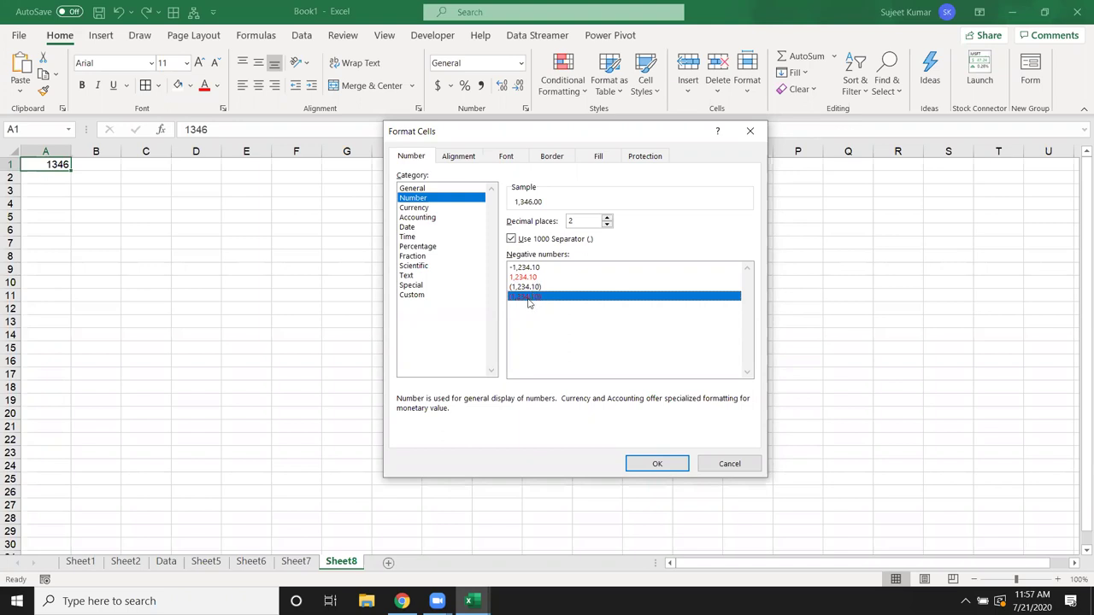
{"action": "left_click", "coordinate": [657, 462]}
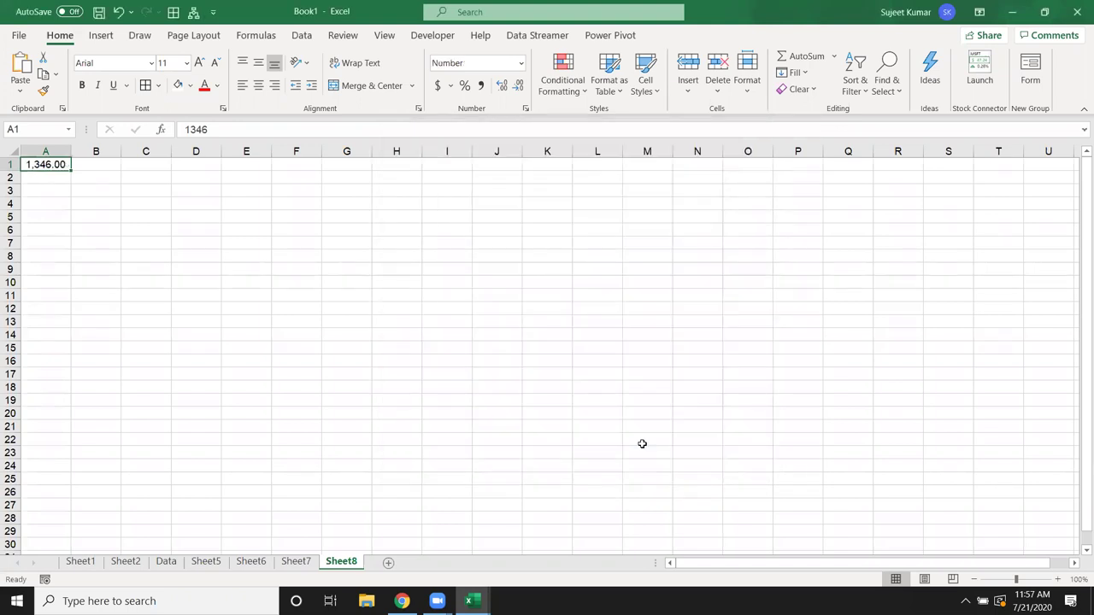
Step: Enter -135633 in A1 to see red bracketed (135,633.00), then undo back to 1346
{"action": "type", "text": "1316"}
{"action": "key", "text": "BackSpace"}
{"action": "key", "text": "BackSpace"}
{"action": "key", "text": "BackSpace"}
{"action": "key", "text": "BackSpace"}
{"action": "type", "text": "-135633"}
{"action": "key", "text": "Return"}
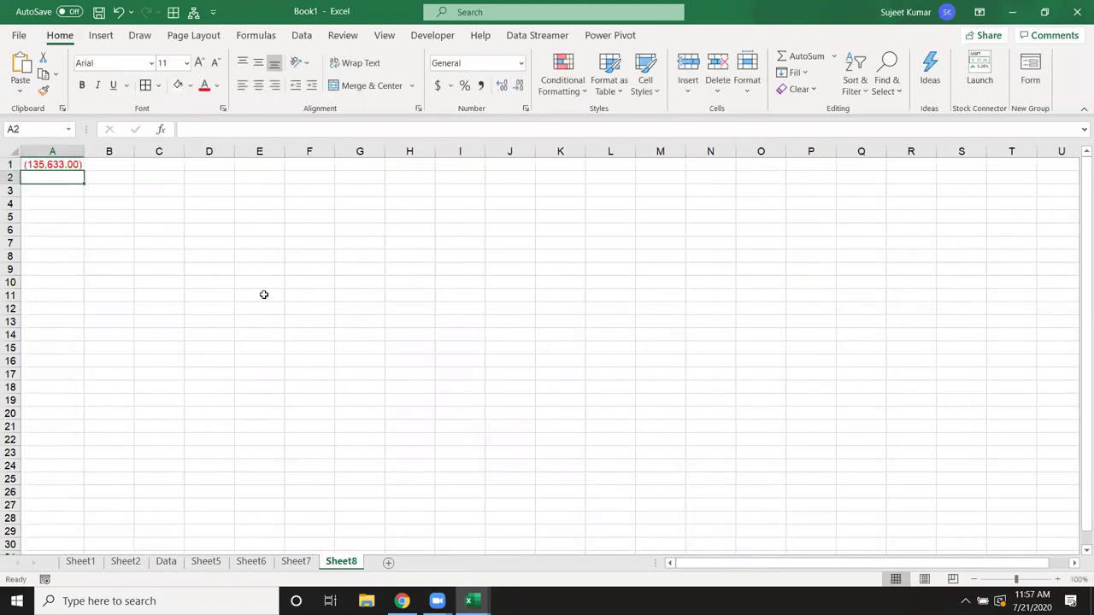
{"action": "key", "text": "ctrl+z"}
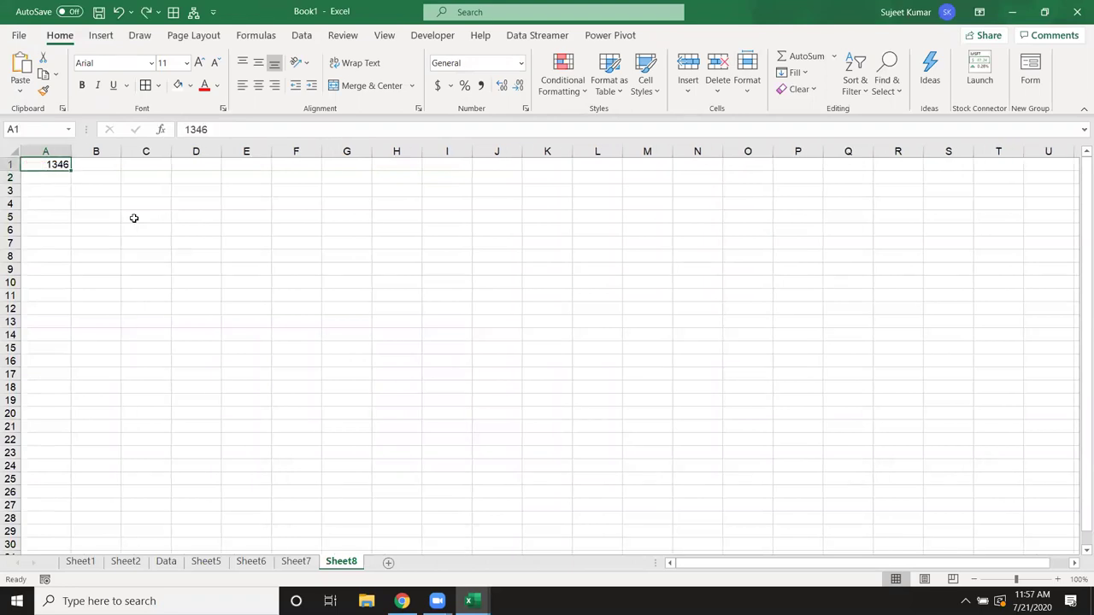
{"action": "left_click", "coordinate": [526, 109]}
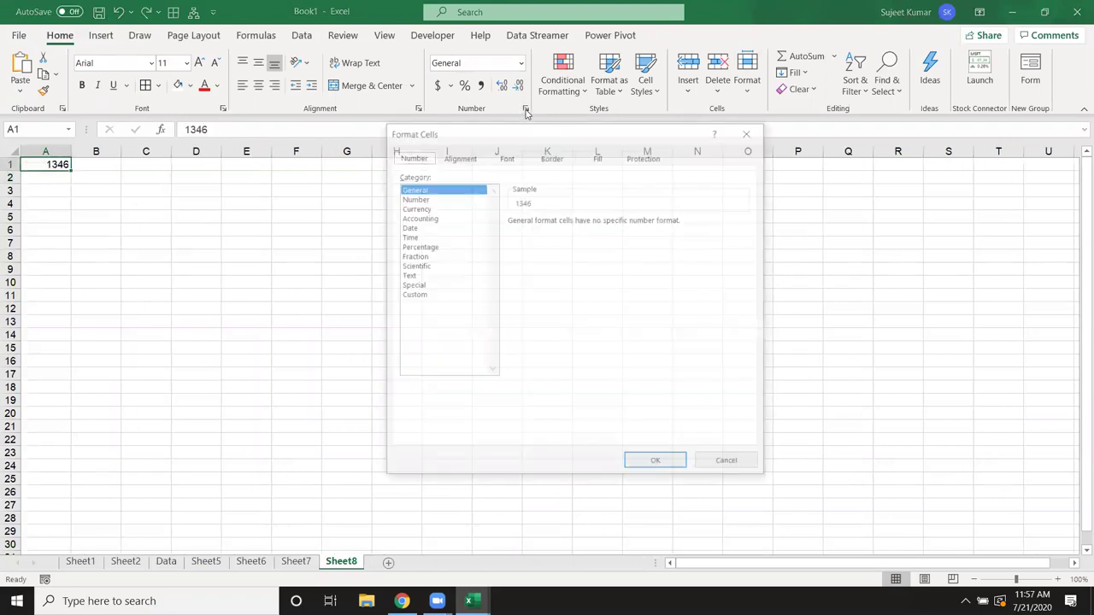
Step: Browse the Number and Currency categories and scroll through the currency symbol list
{"action": "left_click", "coordinate": [427, 199]}
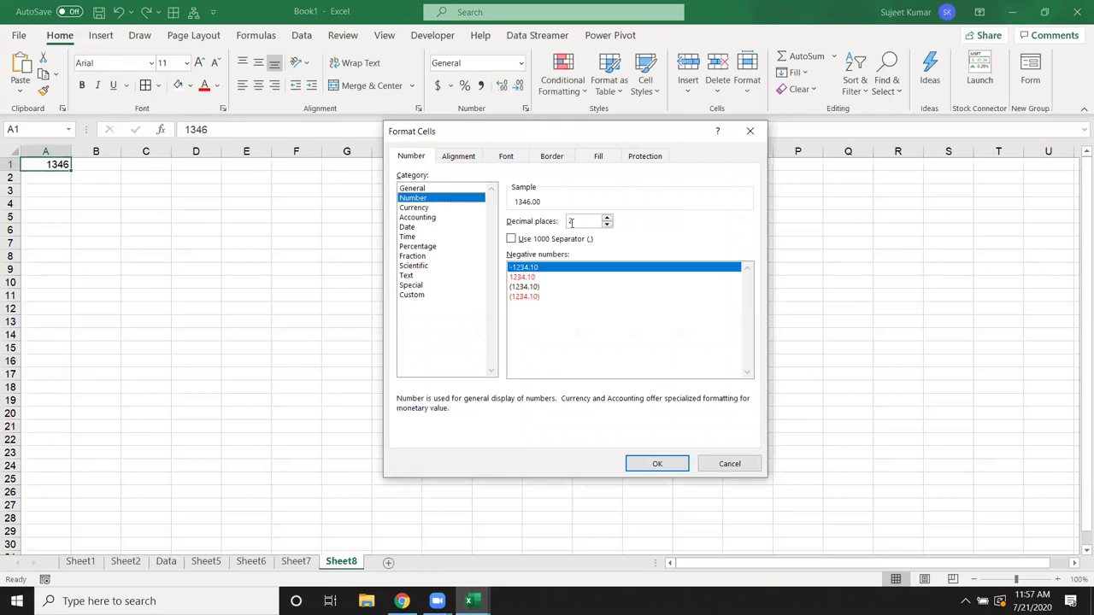
{"action": "left_click", "coordinate": [424, 209]}
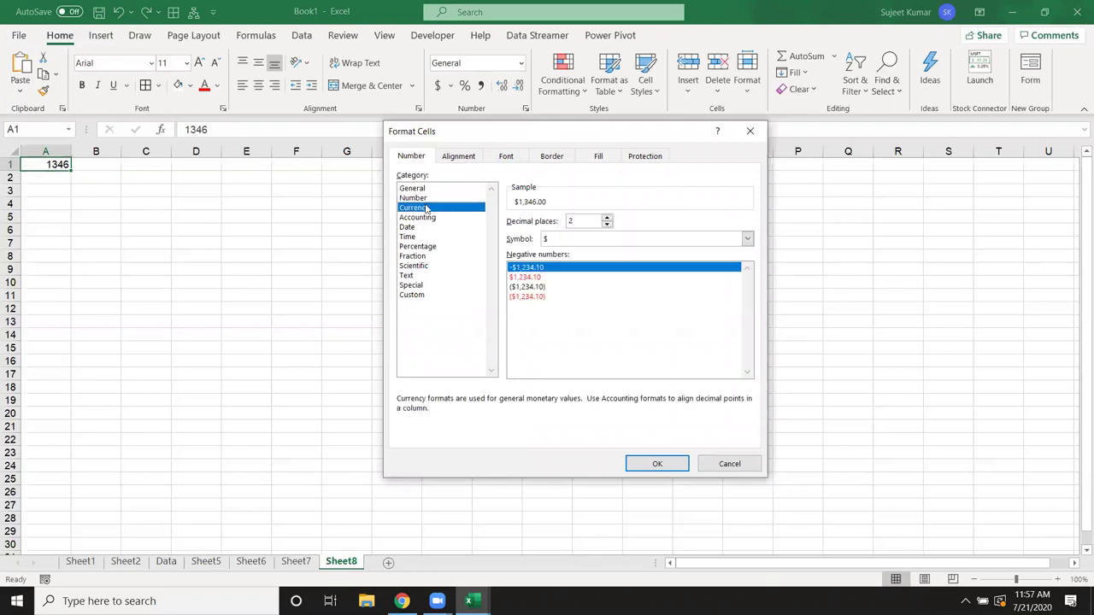
{"action": "left_click", "coordinate": [586, 247]}
{"action": "scroll", "coordinate": [589, 274], "scroll_direction": "down", "scroll_amount": 2}
{"action": "scroll", "coordinate": [589, 286], "scroll_direction": "down", "scroll_amount": 2}
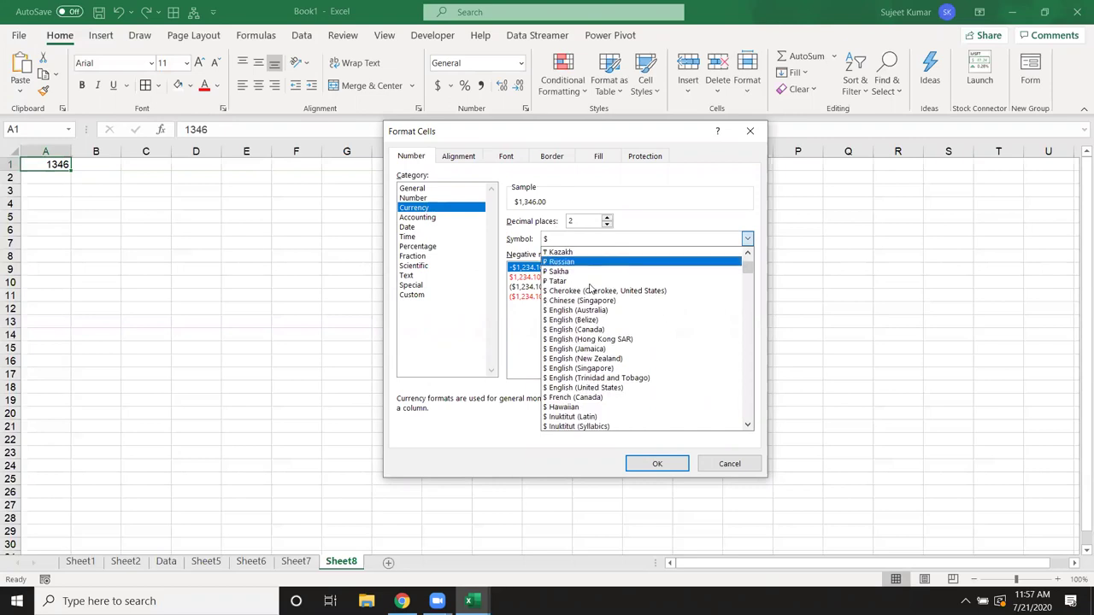
{"action": "scroll", "coordinate": [589, 291], "scroll_direction": "down", "scroll_amount": 1}
{"action": "scroll", "coordinate": [589, 290], "scroll_direction": "down", "scroll_amount": 2}
{"action": "scroll", "coordinate": [591, 295], "scroll_direction": "down", "scroll_amount": 2}
{"action": "scroll", "coordinate": [595, 303], "scroll_direction": "down", "scroll_amount": 2}
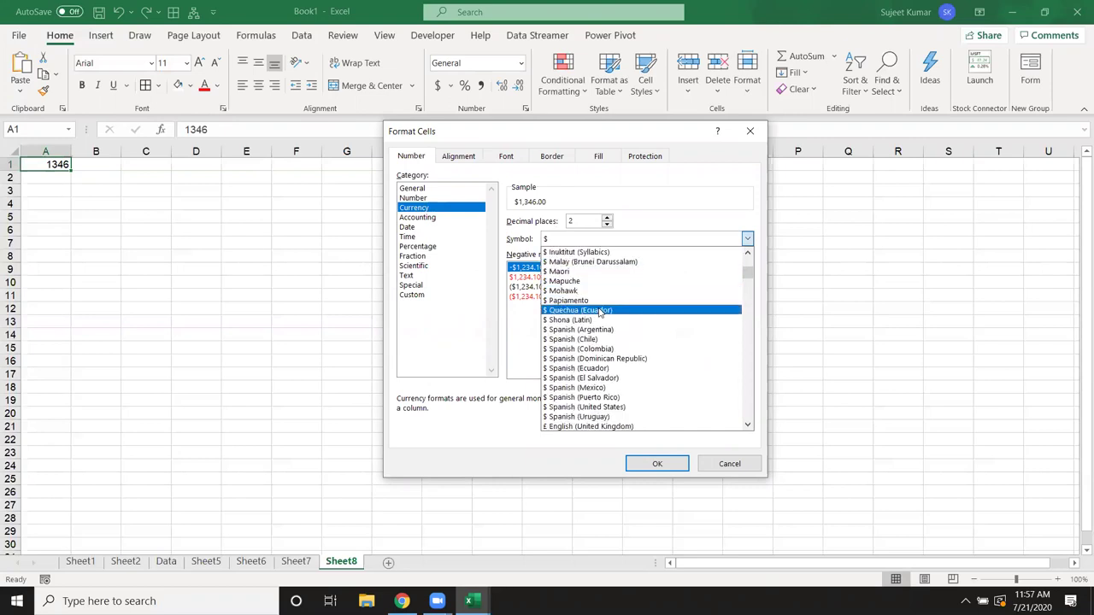
{"action": "scroll", "coordinate": [600, 313], "scroll_direction": "down", "scroll_amount": 2}
{"action": "scroll", "coordinate": [600, 313], "scroll_direction": "down", "scroll_amount": 1}
{"action": "scroll", "coordinate": [600, 313], "scroll_direction": "down", "scroll_amount": 2}
{"action": "scroll", "coordinate": [599, 315], "scroll_direction": "down", "scroll_amount": 1}
{"action": "scroll", "coordinate": [600, 314], "scroll_direction": "down", "scroll_amount": 2}
{"action": "scroll", "coordinate": [600, 315], "scroll_direction": "down", "scroll_amount": 1}
{"action": "scroll", "coordinate": [598, 316], "scroll_direction": "down", "scroll_amount": 1}
{"action": "scroll", "coordinate": [598, 316], "scroll_direction": "down", "scroll_amount": 1}
{"action": "scroll", "coordinate": [597, 314], "scroll_direction": "down", "scroll_amount": 1}
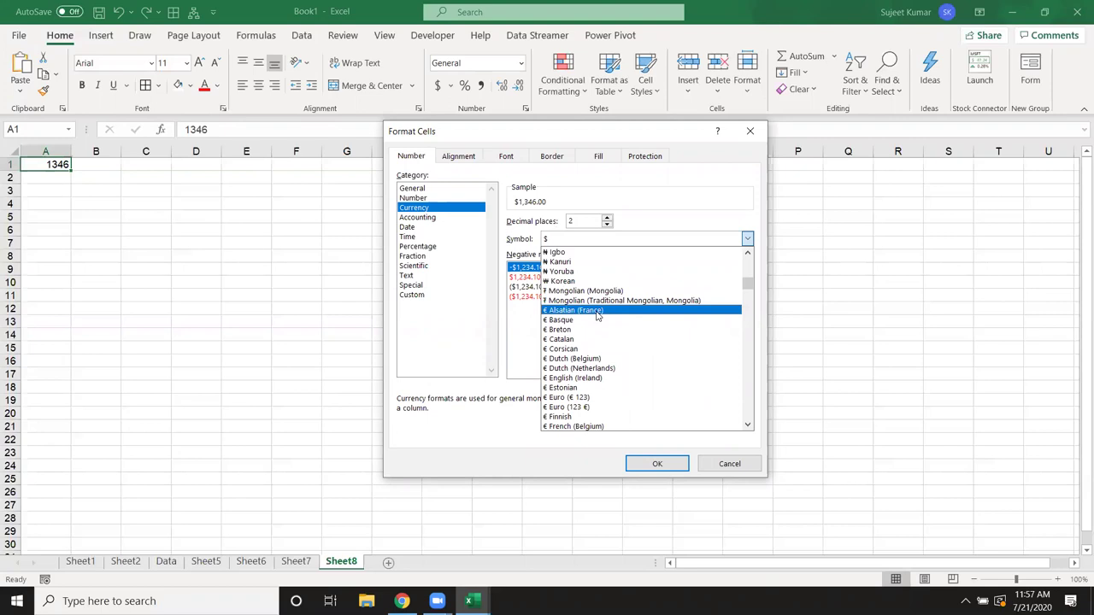
{"action": "scroll", "coordinate": [599, 321], "scroll_direction": "down", "scroll_amount": 1}
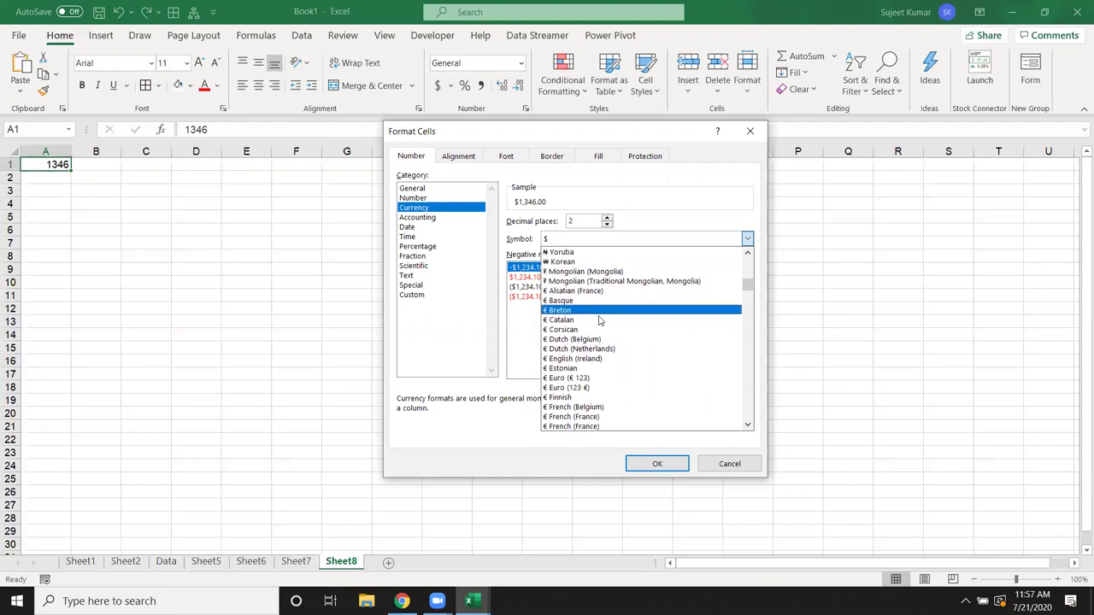
{"action": "scroll", "coordinate": [599, 321], "scroll_direction": "down", "scroll_amount": 1}
{"action": "scroll", "coordinate": [600, 327], "scroll_direction": "down", "scroll_amount": 2}
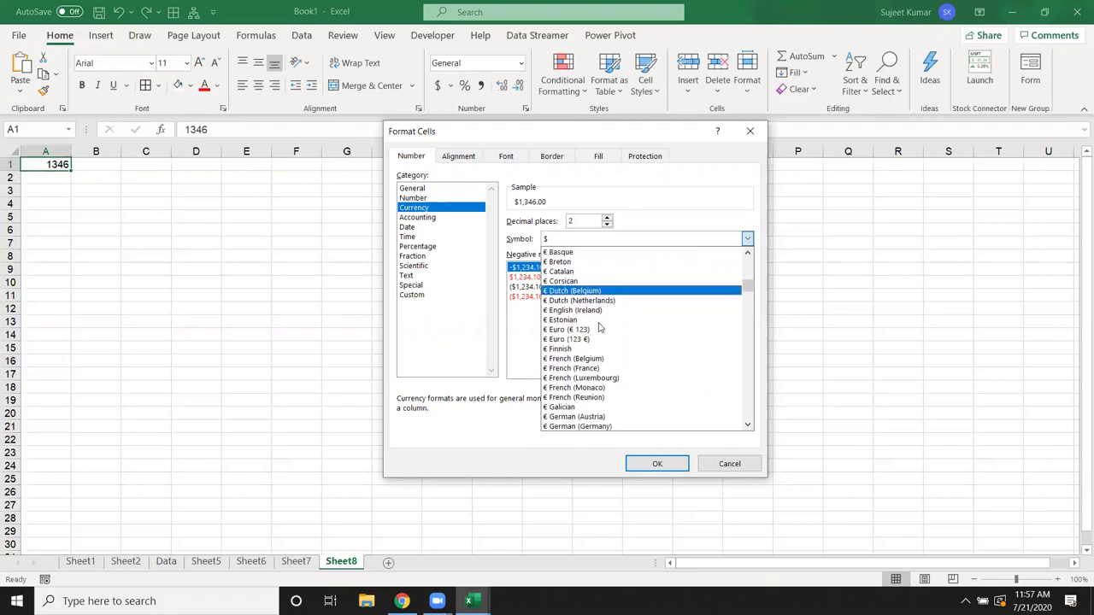
{"action": "scroll", "coordinate": [598, 327], "scroll_direction": "down", "scroll_amount": 1}
{"action": "scroll", "coordinate": [599, 327], "scroll_direction": "down", "scroll_amount": 1}
{"action": "scroll", "coordinate": [598, 328], "scroll_direction": "up", "scroll_amount": 2}
{"action": "scroll", "coordinate": [597, 329], "scroll_direction": "up", "scroll_amount": 2}
{"action": "scroll", "coordinate": [598, 328], "scroll_direction": "up", "scroll_amount": 2}
{"action": "scroll", "coordinate": [598, 328], "scroll_direction": "up", "scroll_amount": 2}
{"action": "scroll", "coordinate": [598, 327], "scroll_direction": "up", "scroll_amount": 2}
{"action": "scroll", "coordinate": [598, 327], "scroll_direction": "up", "scroll_amount": 1}
{"action": "scroll", "coordinate": [596, 327], "scroll_direction": "up", "scroll_amount": 2}
{"action": "scroll", "coordinate": [596, 327], "scroll_direction": "up", "scroll_amount": 2}
{"action": "scroll", "coordinate": [596, 327], "scroll_direction": "up", "scroll_amount": 1}
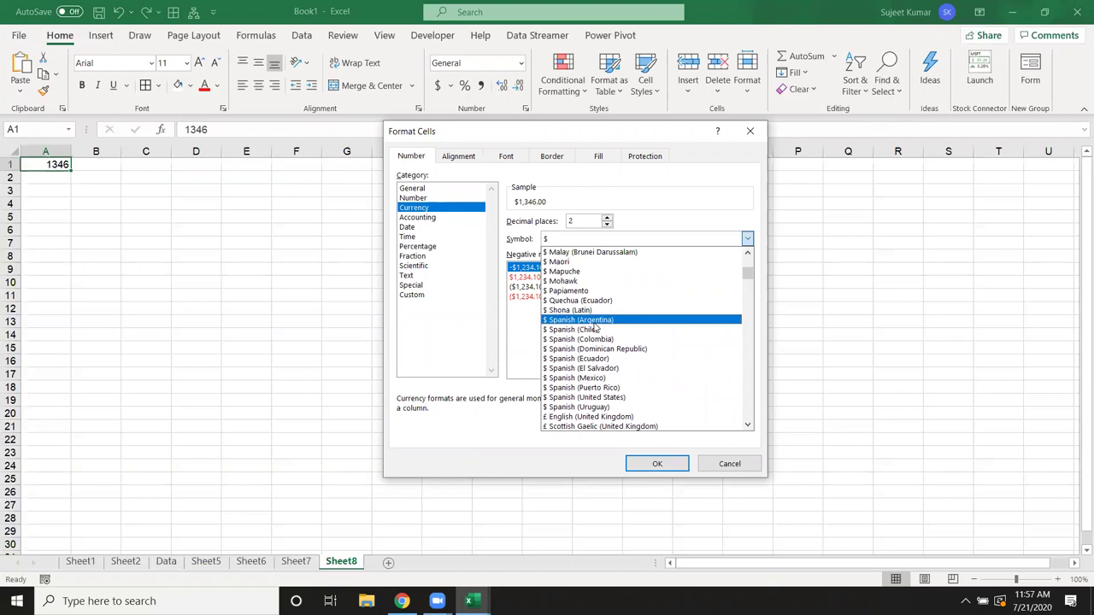
{"action": "left_click", "coordinate": [529, 233]}
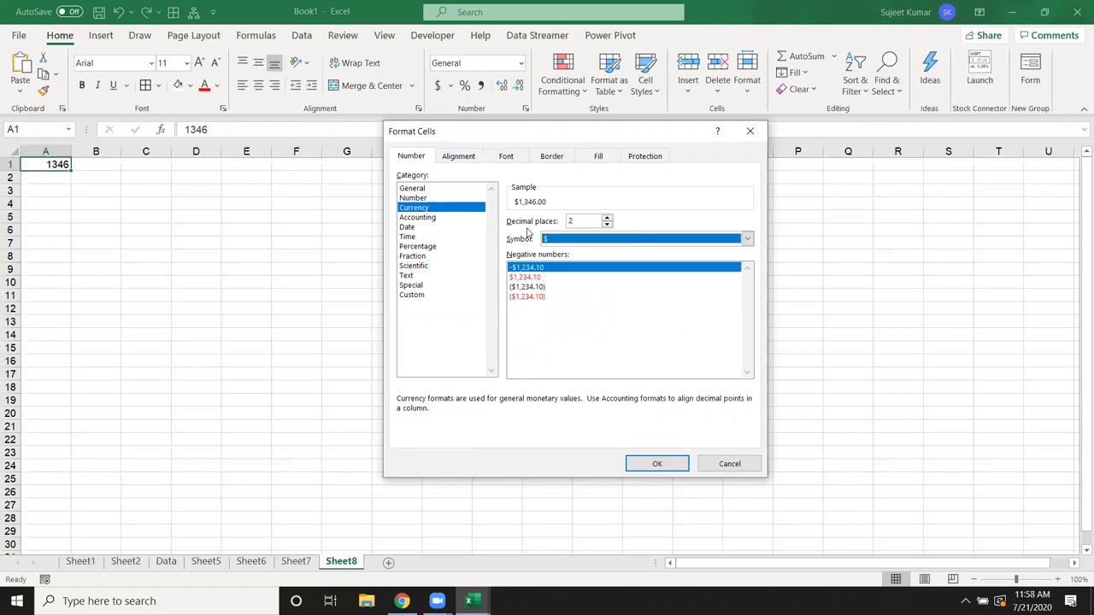
Step: Choose INR as the Currency symbol
{"action": "left_click", "coordinate": [551, 240]}
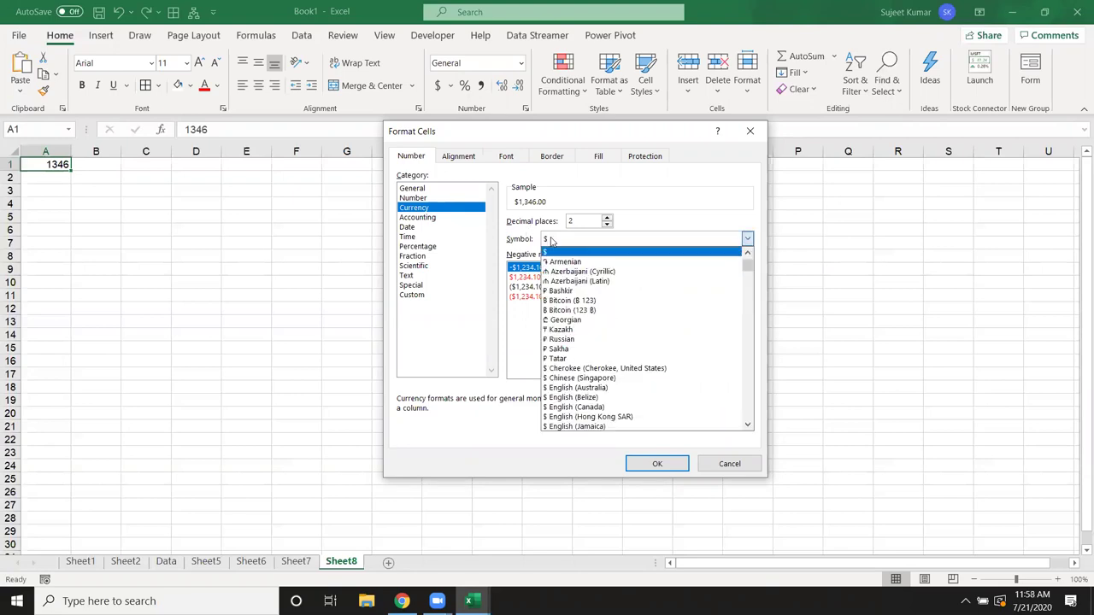
{"action": "type", "text": "INR"}
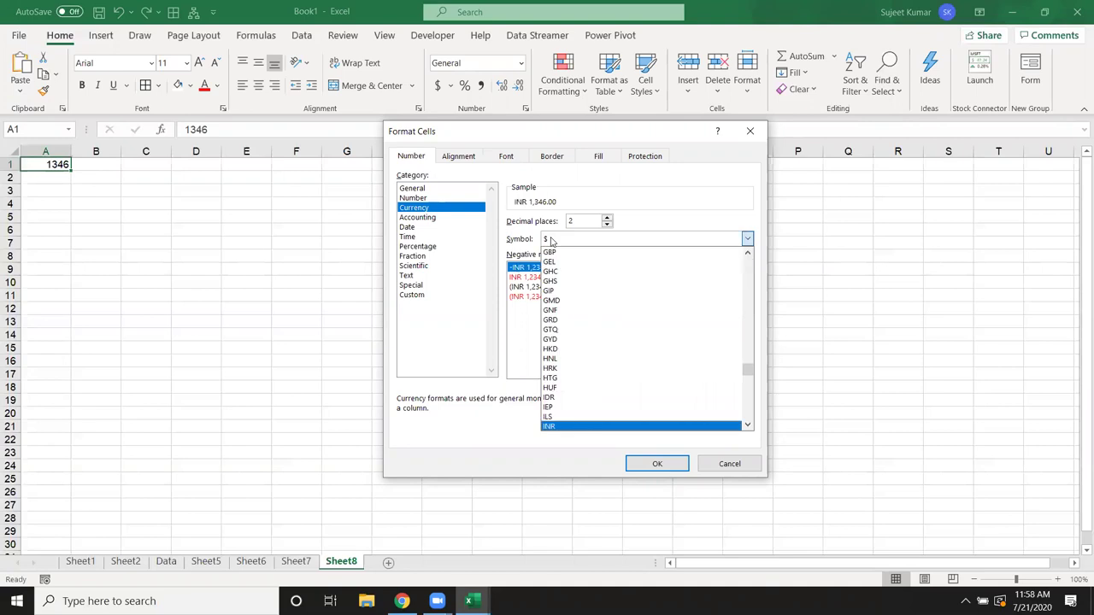
{"action": "key", "text": "Return"}
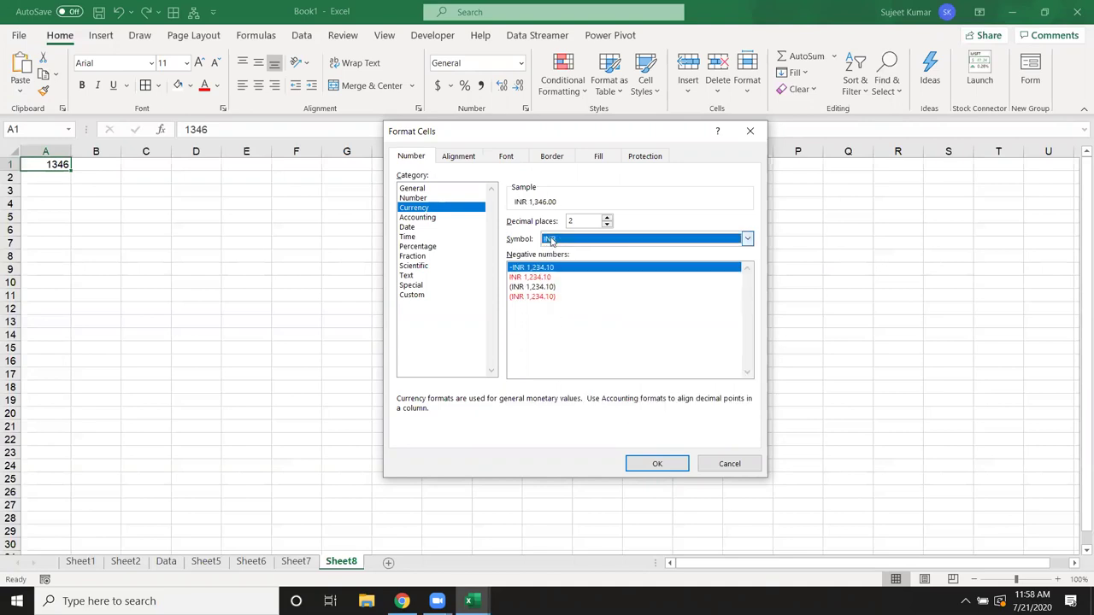
Step: Preview Accounting symbols, cancel Format Cells without applying, and clear 1346 from A1
{"action": "left_click", "coordinate": [431, 219]}
{"action": "left_click", "coordinate": [747, 238]}
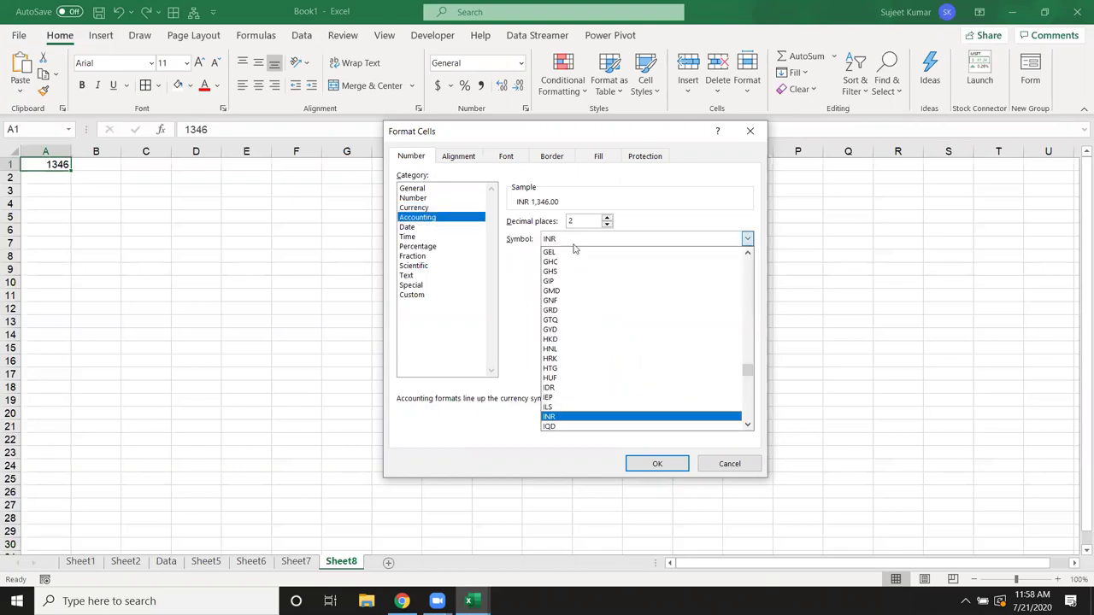
{"action": "left_click_drag", "start_coordinate": [749, 372], "coordinate": [749, 258]}
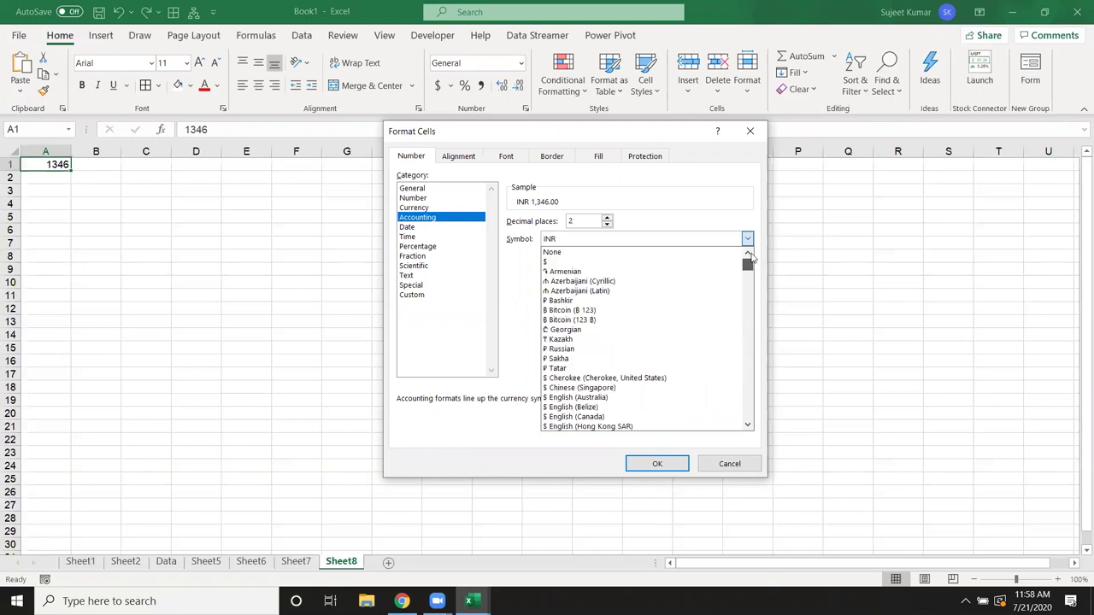
{"action": "key", "text": "Escape"}
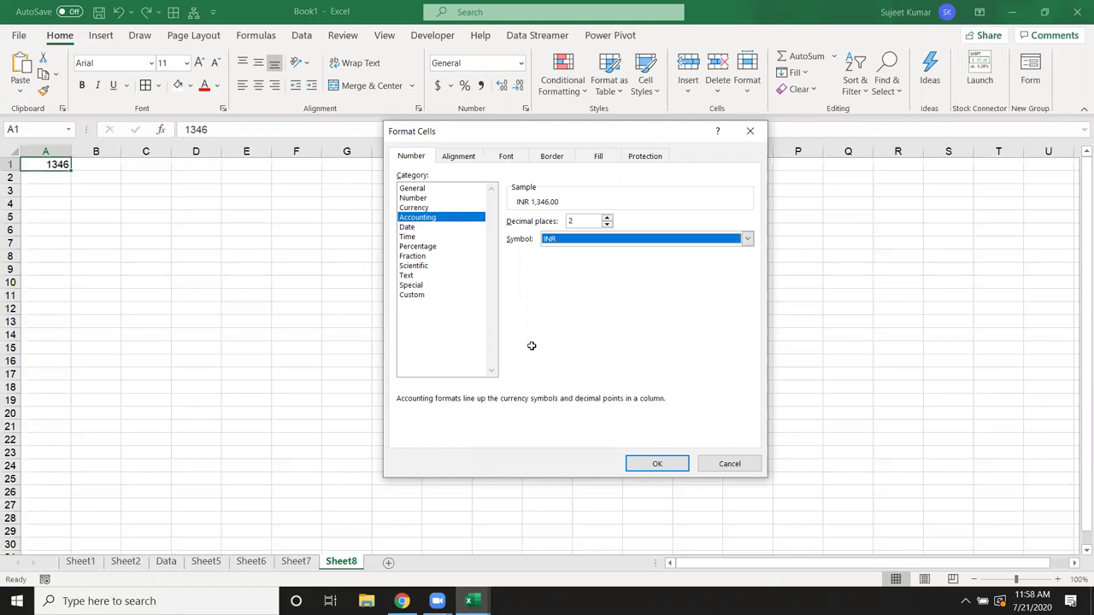
{"action": "key", "text": "Escape"}
{"action": "key", "text": "Delete"}
Step: Enter the formula =RANDBETWEEN(0,9) in A1
{"action": "type", "text": "="}
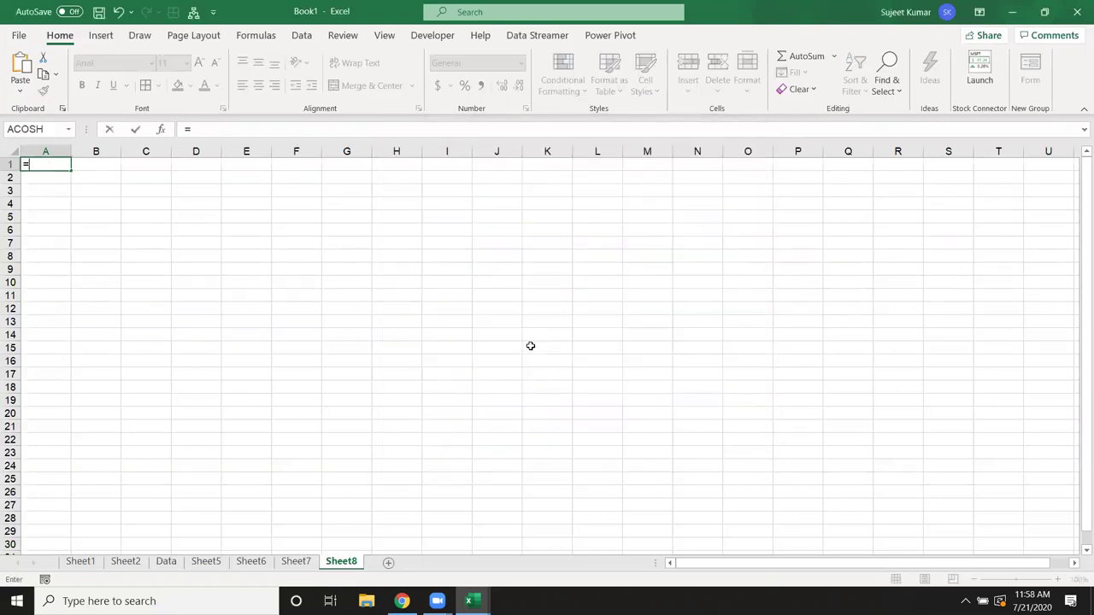
{"action": "type", "text": "ra"}
{"action": "key", "text": "Down"}
{"action": "key", "text": "Down"}
{"action": "key", "text": "Down"}
{"action": "key", "text": "Tab"}
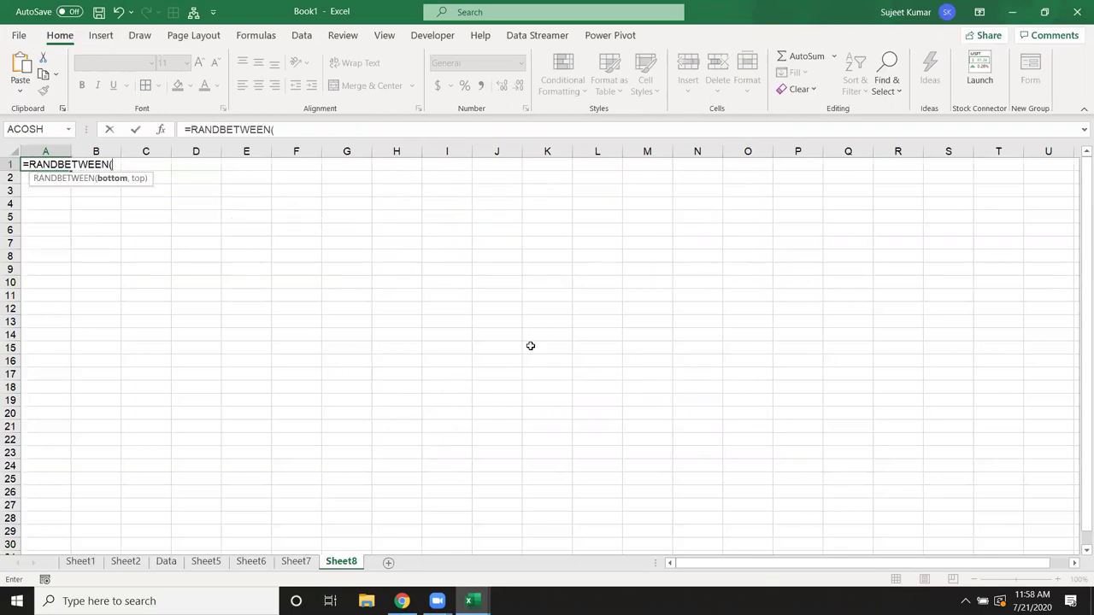
{"action": "type", "text": "0,9"}
{"action": "key", "text": "Return"}
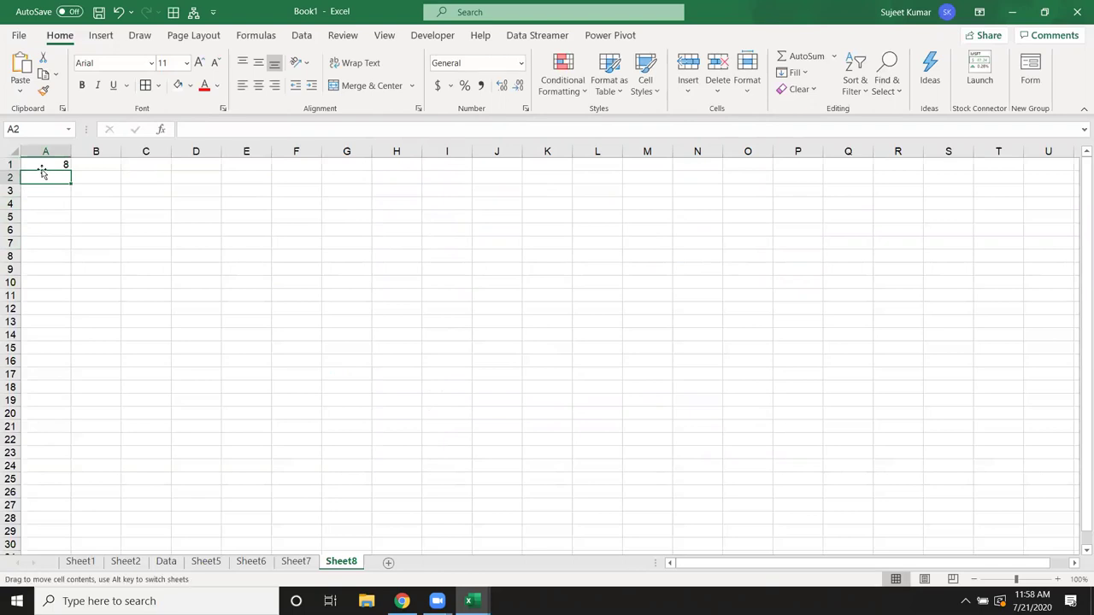
Step: Paste the random-number formula across A1:N24 and reselect the filled block
{"action": "left_click", "coordinate": [45, 166]}
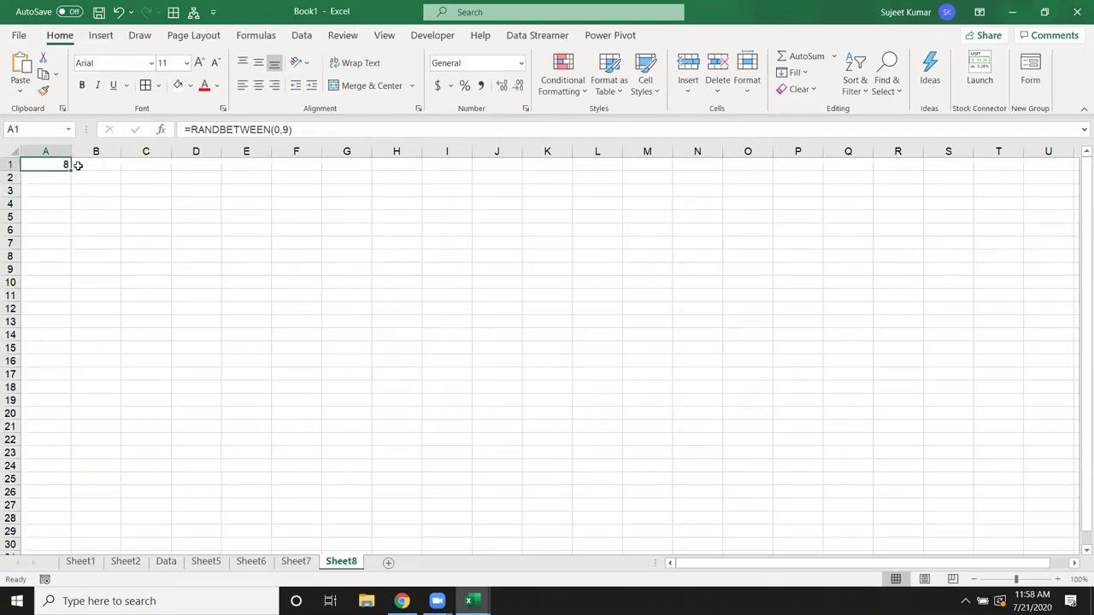
{"action": "left_click_drag", "start_coordinate": [66, 163], "coordinate": [686, 461]}
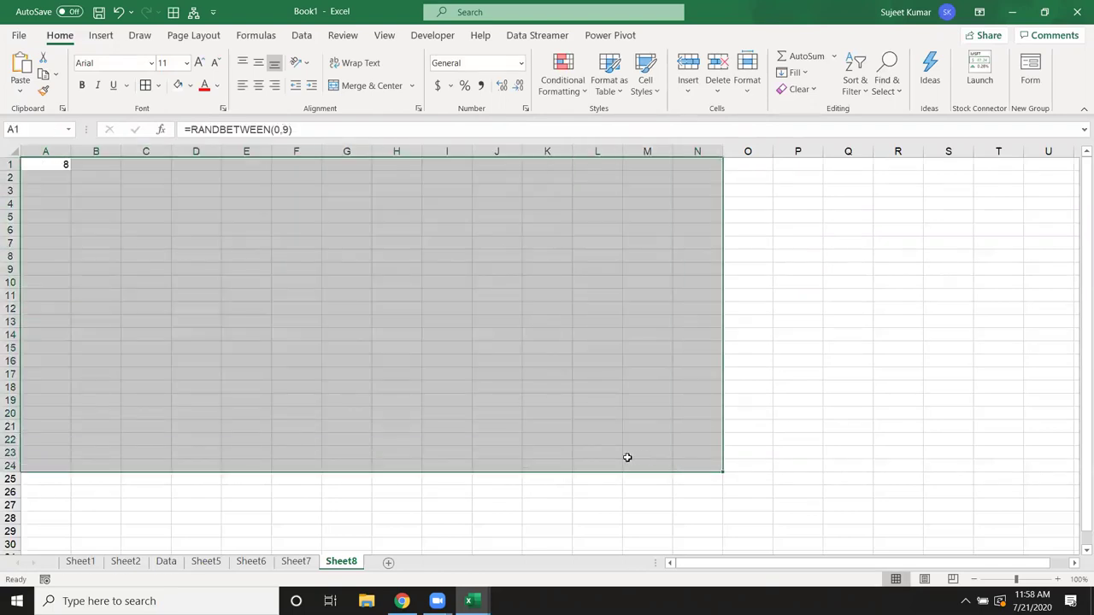
{"action": "key", "text": "ctrl+v"}
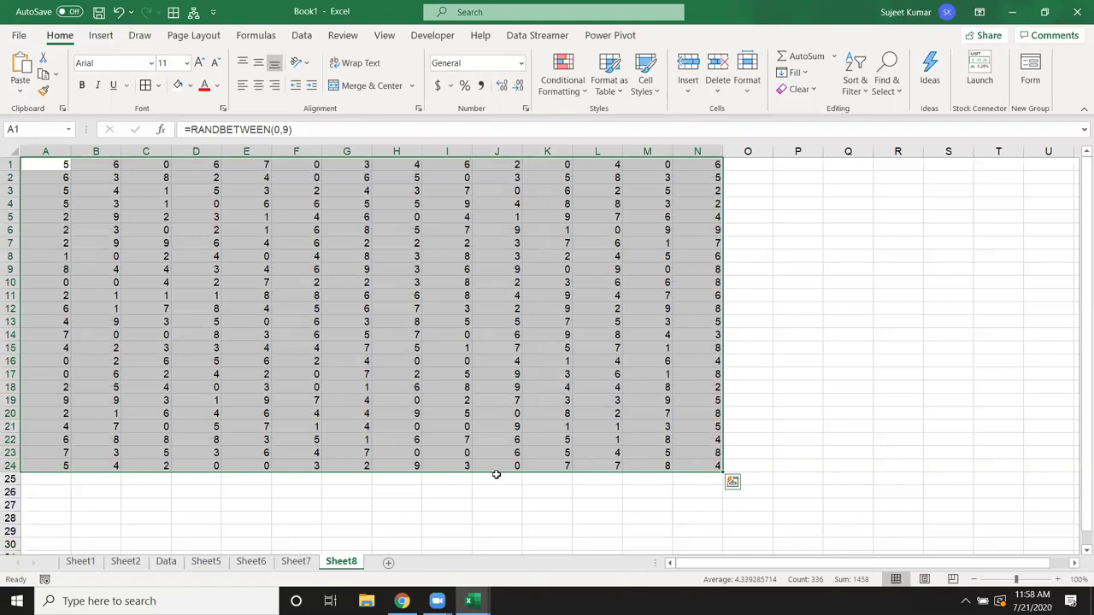
{"action": "left_click", "coordinate": [492, 479]}
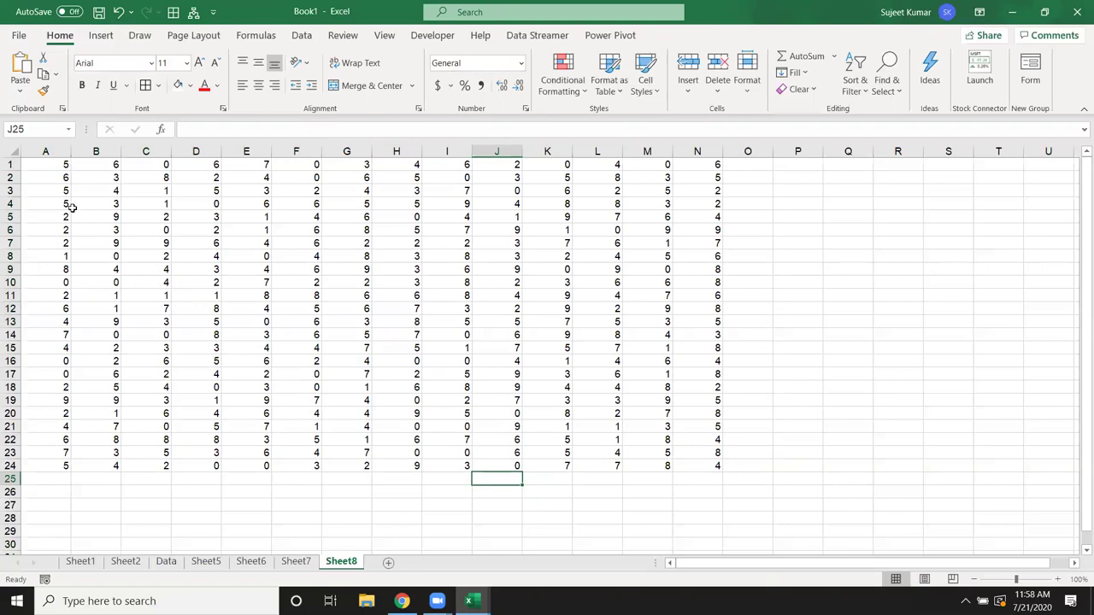
{"action": "mouse_move", "coordinate": [53, 165]}
{"action": "left_mouse_down"}
{"action": "mouse_move", "coordinate": [330, 330]}
{"action": "mouse_move", "coordinate": [683, 462]}
{"action": "left_mouse_up"}
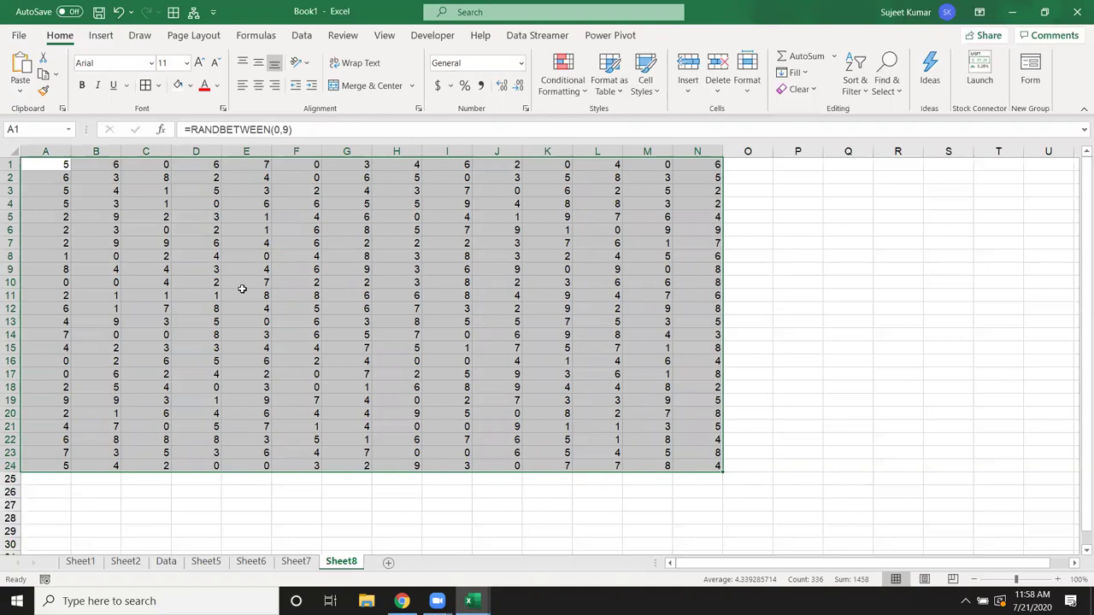
Step: Format A1:N24 as Accounting with Symbol None and 0 decimal places
{"action": "right_click", "coordinate": [284, 260]}
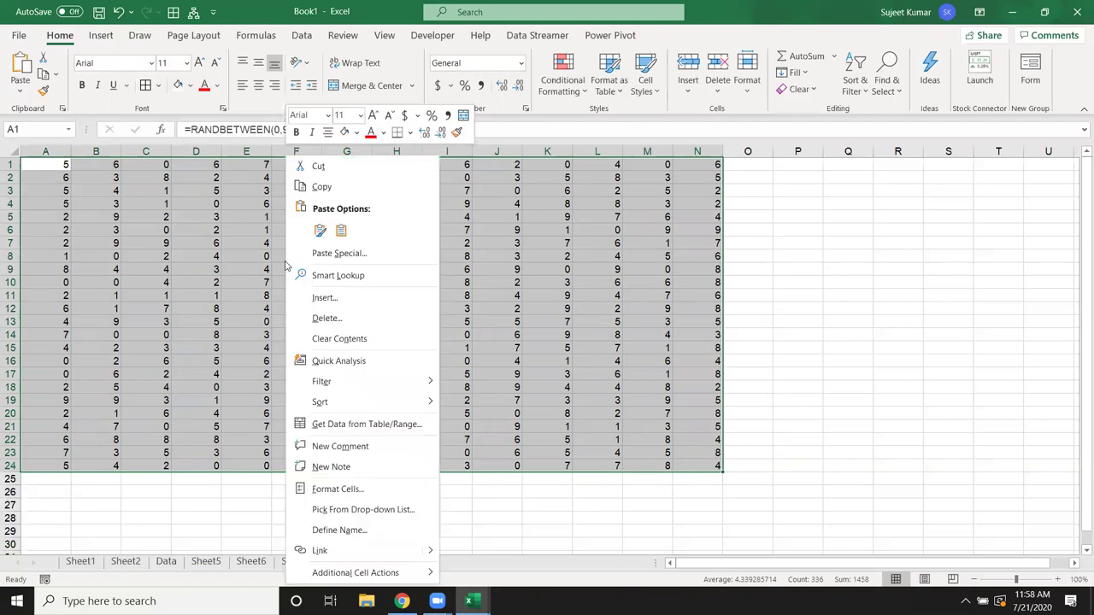
{"action": "left_click", "coordinate": [369, 489]}
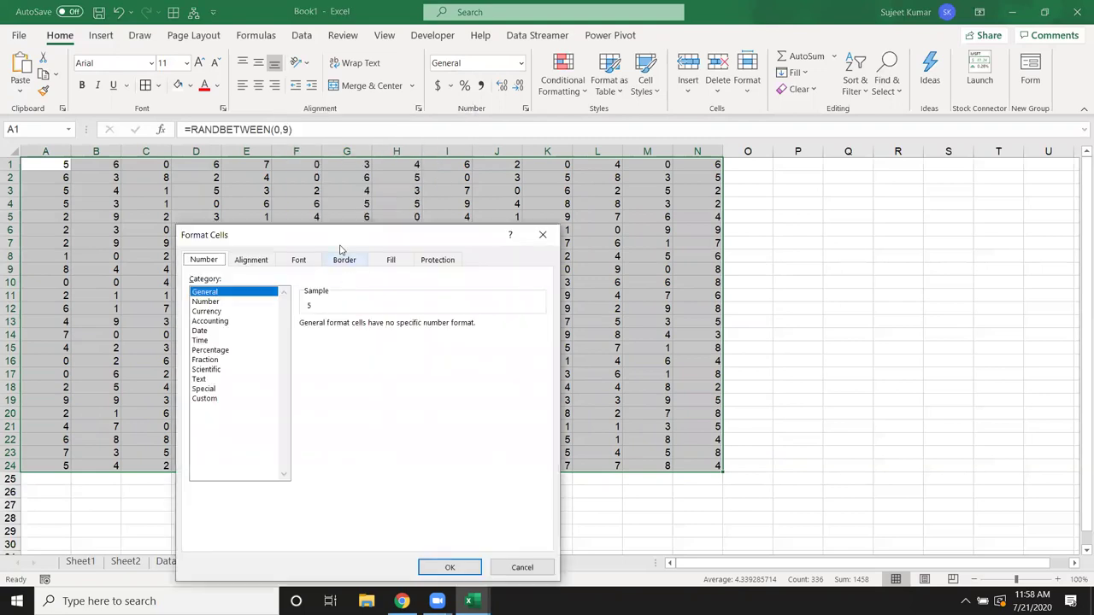
{"action": "left_click_drag", "start_coordinate": [355, 247], "coordinate": [696, 192]}
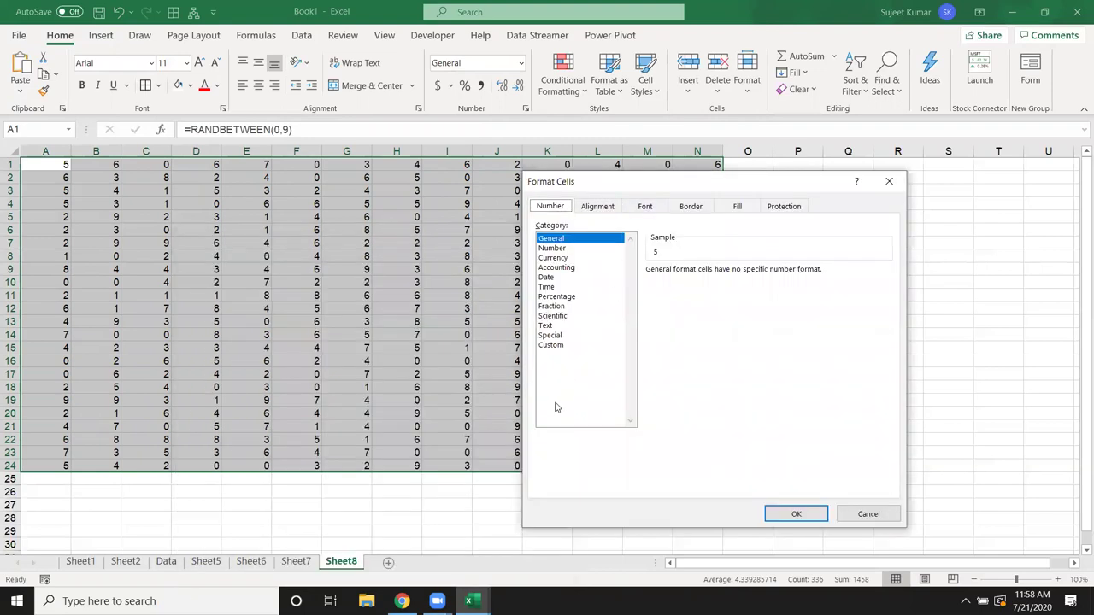
{"action": "left_click", "coordinate": [552, 268]}
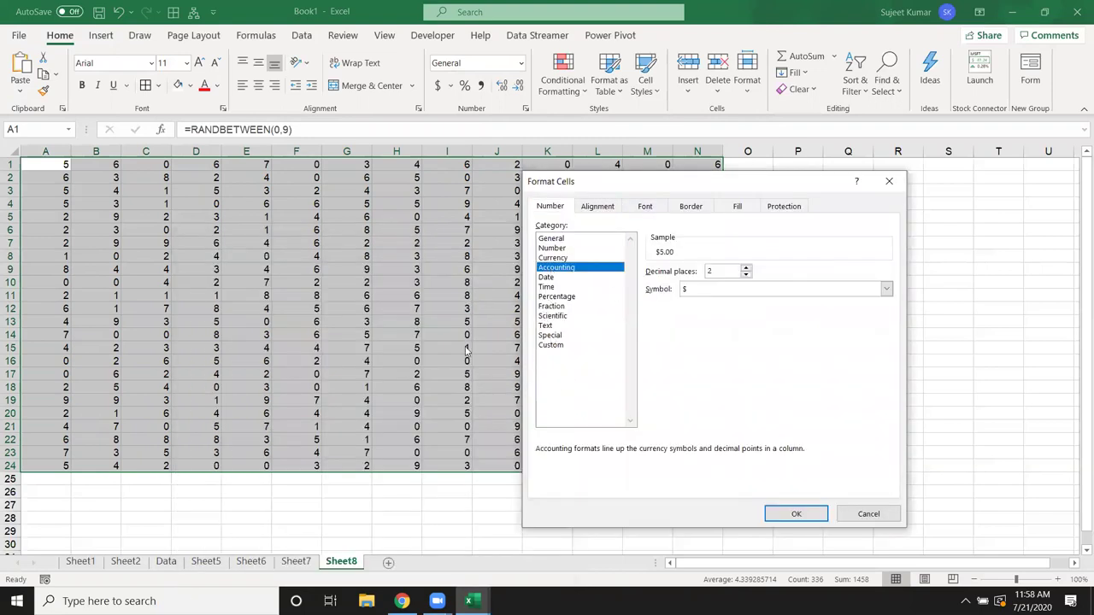
{"action": "left_click", "coordinate": [740, 291]}
{"action": "left_click", "coordinate": [732, 302]}
{"action": "left_click", "coordinate": [726, 273]}
{"action": "type", "text": "0"}
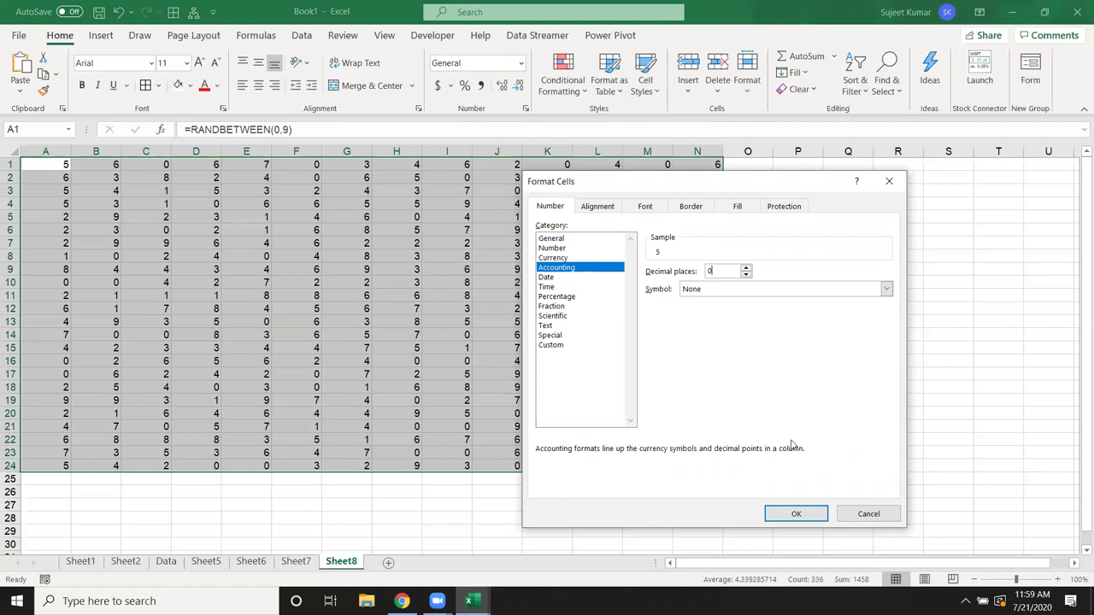
{"action": "left_click", "coordinate": [796, 514]}
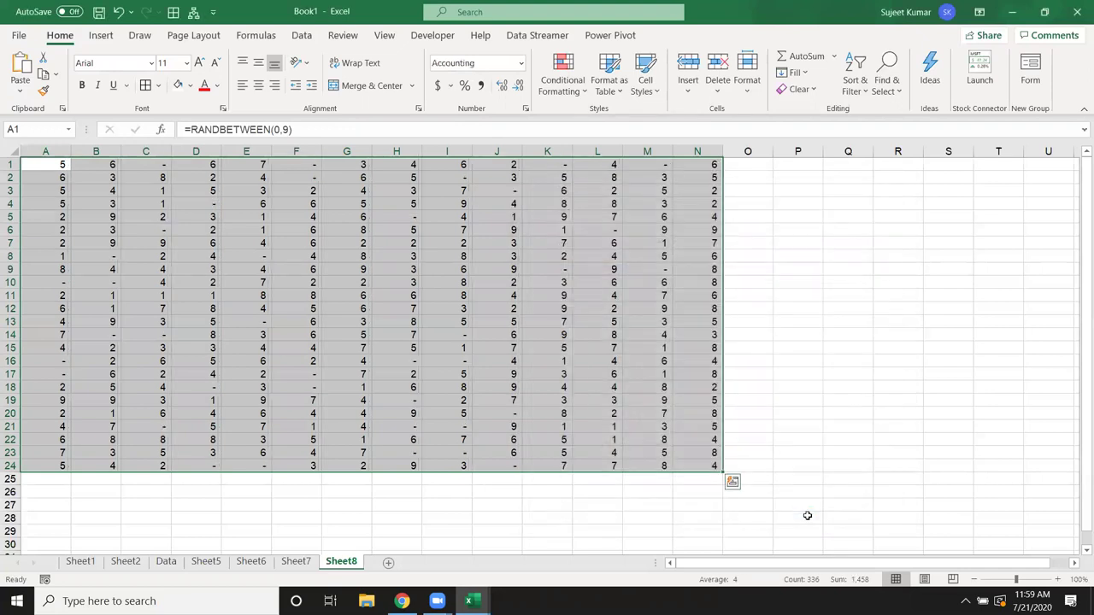
{"action": "left_click", "coordinate": [158, 491]}
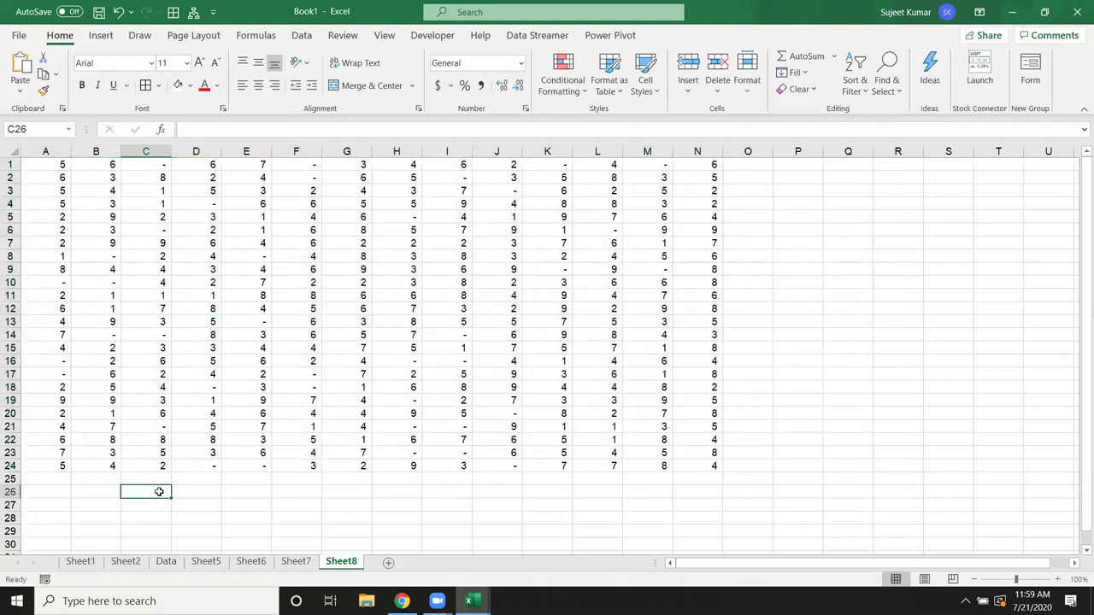
Step: Enter a plain 0 in B8 and confirm it shows as a dash
{"action": "left_click", "coordinate": [110, 258]}
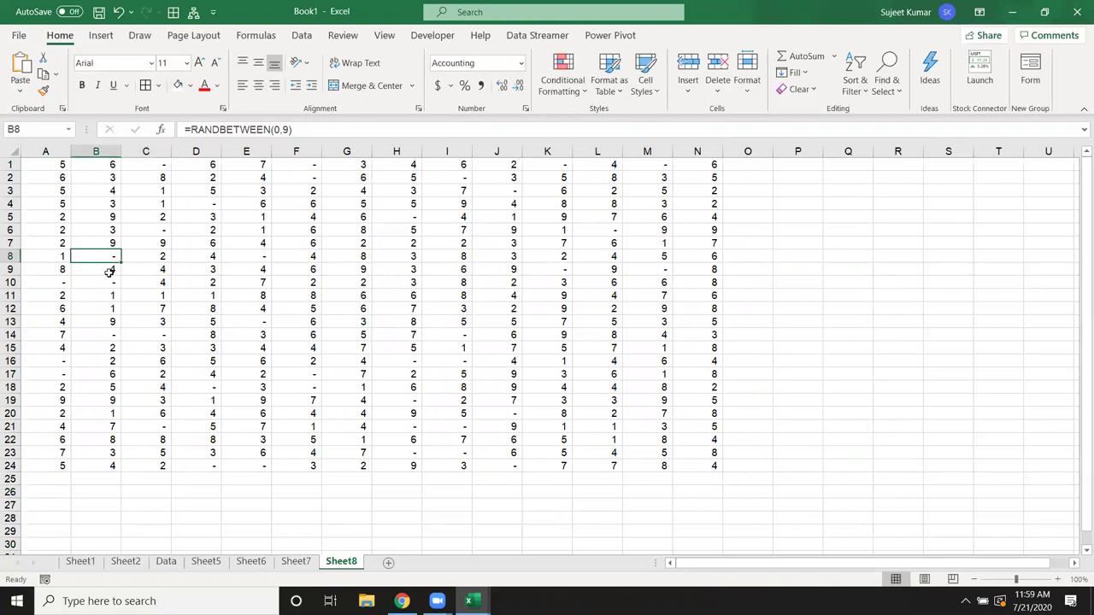
{"action": "type", "text": "0"}
{"action": "key", "text": "Return"}
{"action": "double_click", "coordinate": [110, 257]}
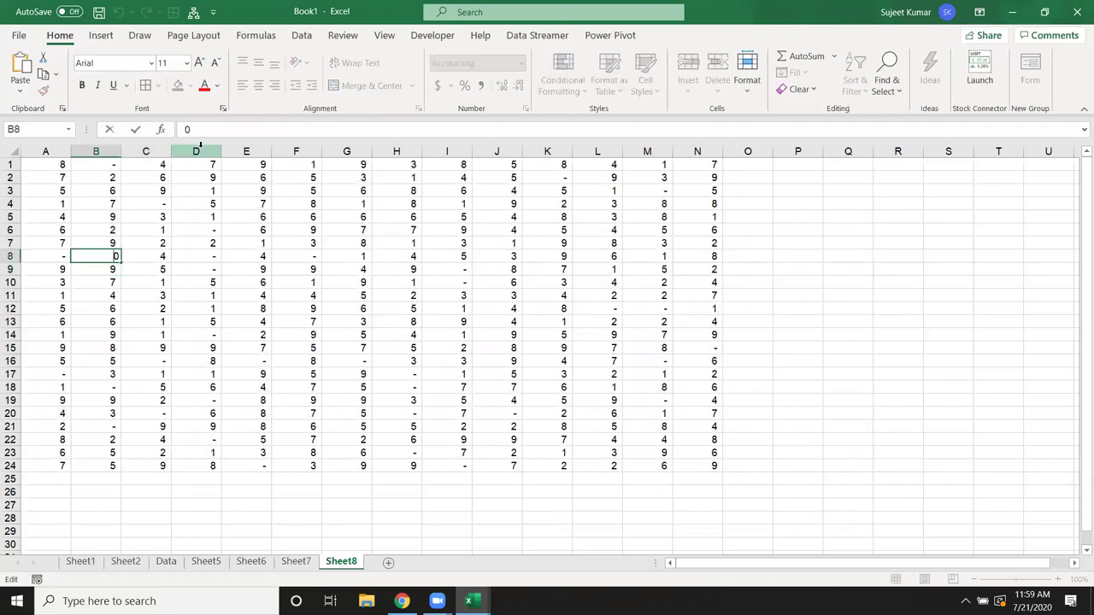
{"action": "key", "text": "Escape"}
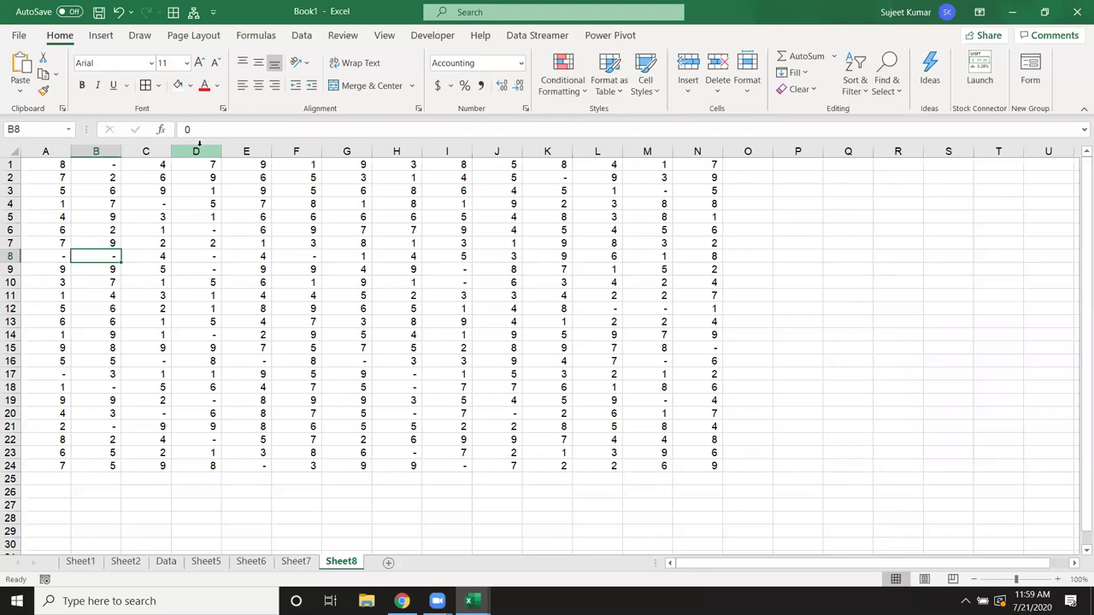
Step: Inspect cells F14 and E16, then move to Sheet7
{"action": "left_click", "coordinate": [299, 335]}
{"action": "left_click", "coordinate": [267, 360]}
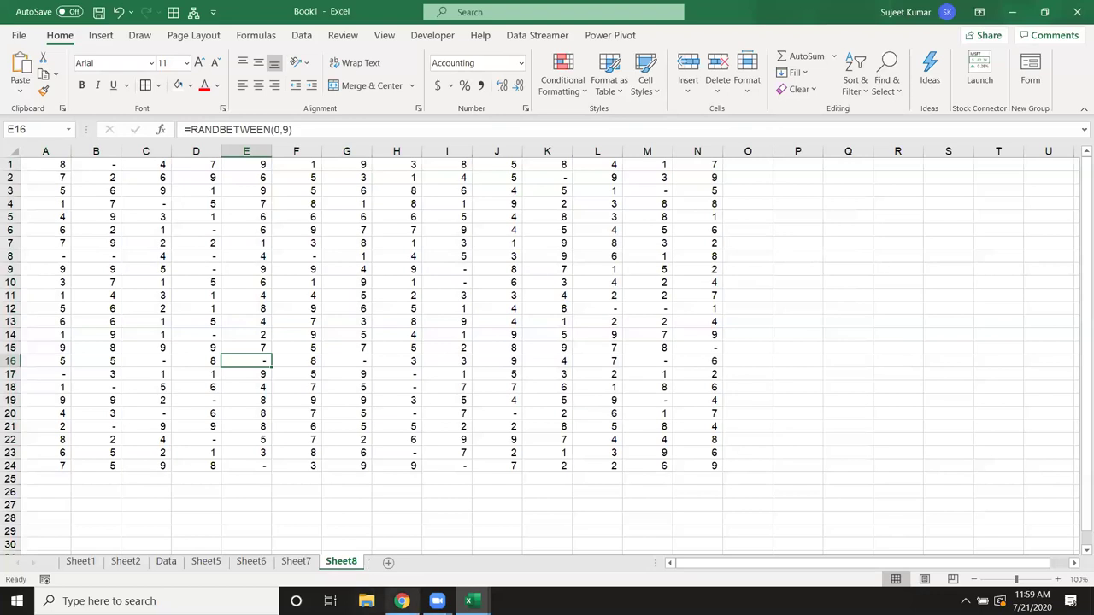
{"action": "left_click", "coordinate": [612, 503]}
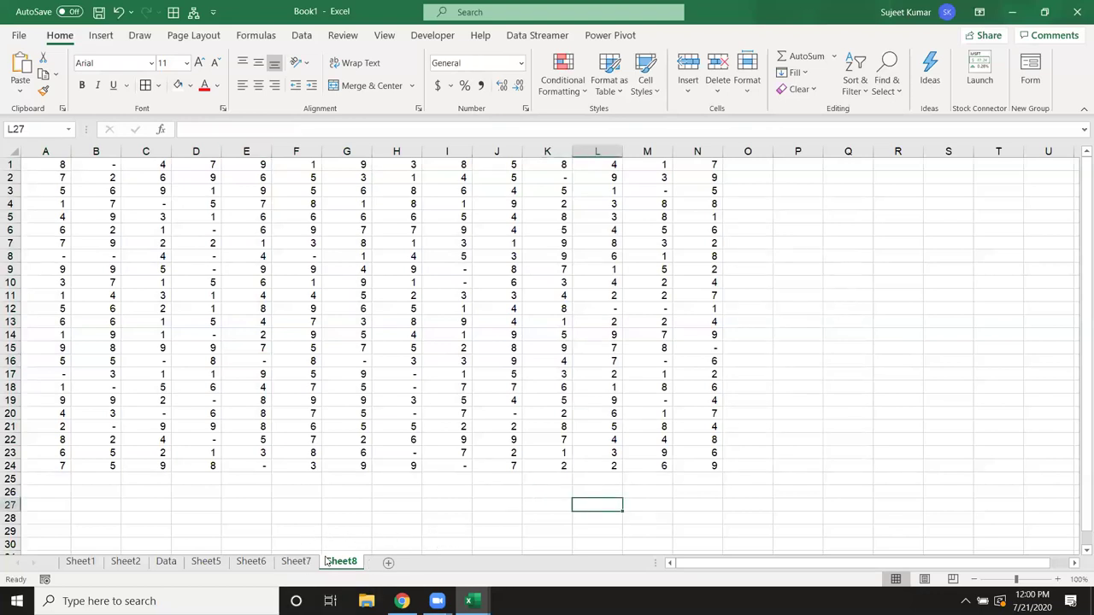
{"action": "left_click", "coordinate": [295, 561]}
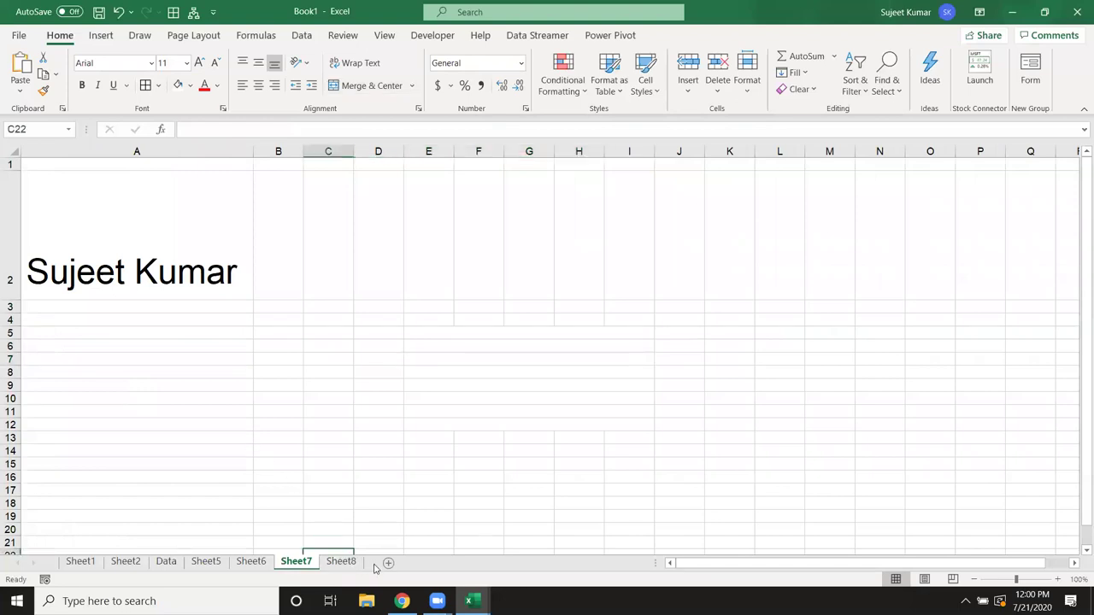
Step: Add a new Sheet9 and enter 7/21 in B3, which Excel shows as 21-Jul
{"action": "left_click", "coordinate": [340, 561]}
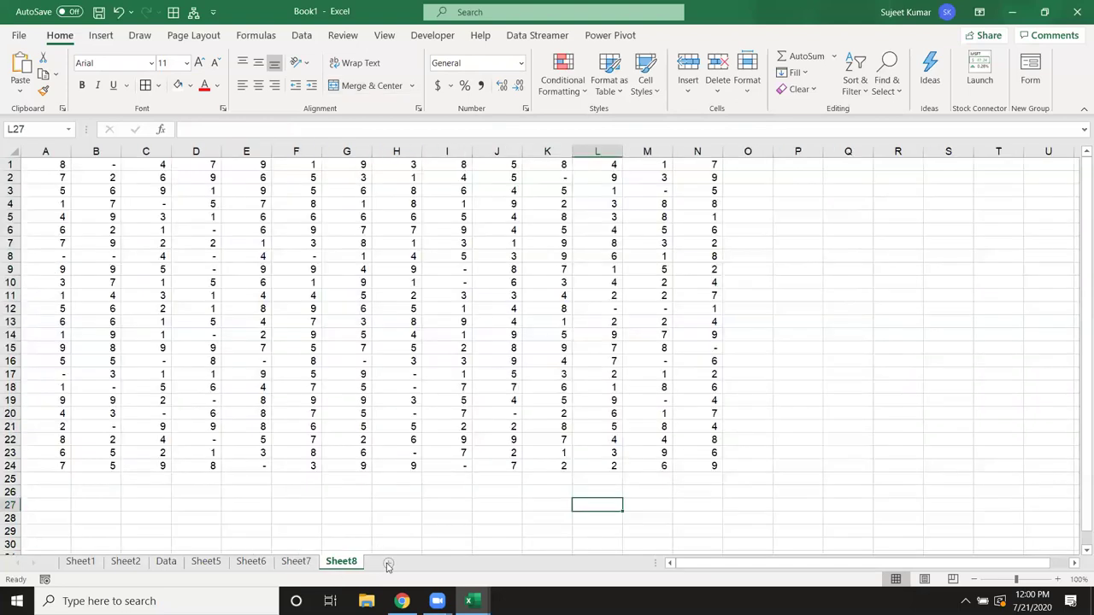
{"action": "left_click", "coordinate": [386, 564]}
{"action": "key", "text": "Right"}
{"action": "key", "text": "Down"}
{"action": "key", "text": "Down"}
{"action": "type", "text": "7/21"}
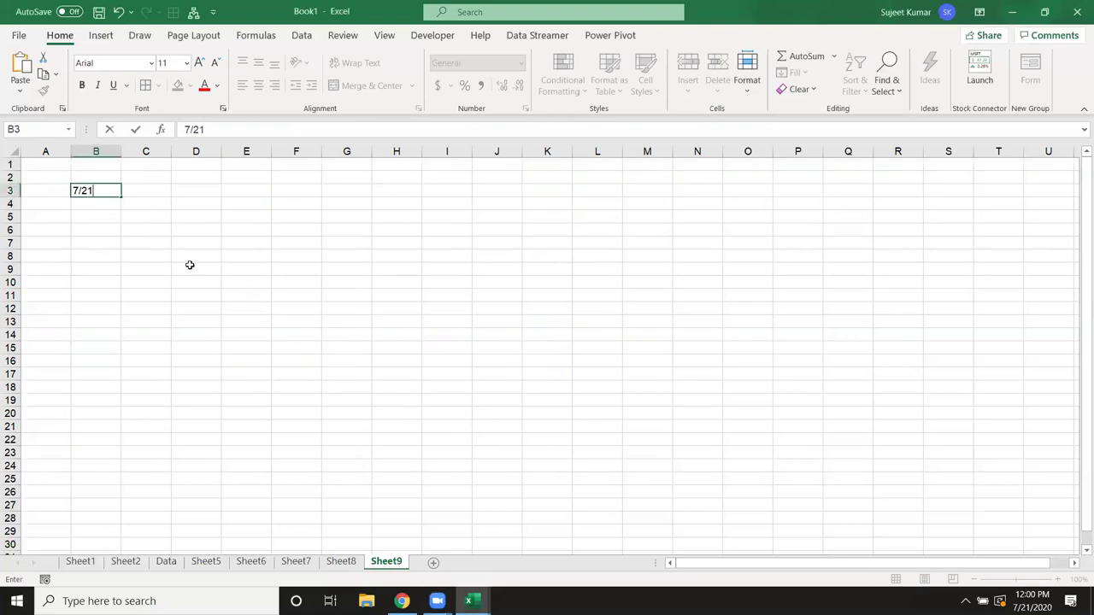
{"action": "key", "text": "Return"}
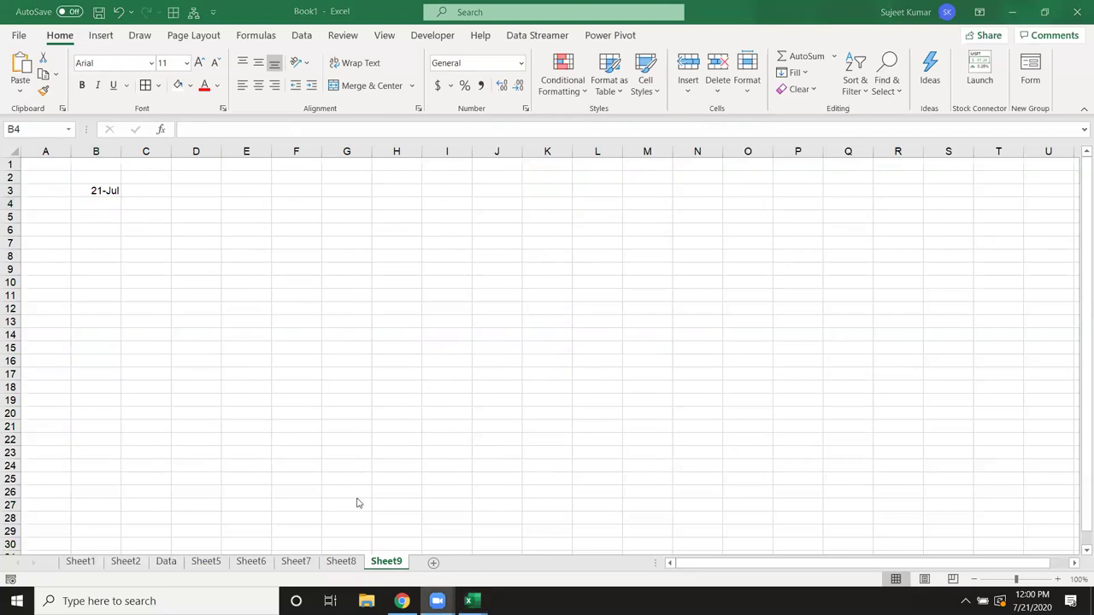
Step: Copy Sheet8's A1:N24 and Paste Special it back as values, replacing the RANDBETWEEN formulas
{"action": "left_click", "coordinate": [340, 561]}
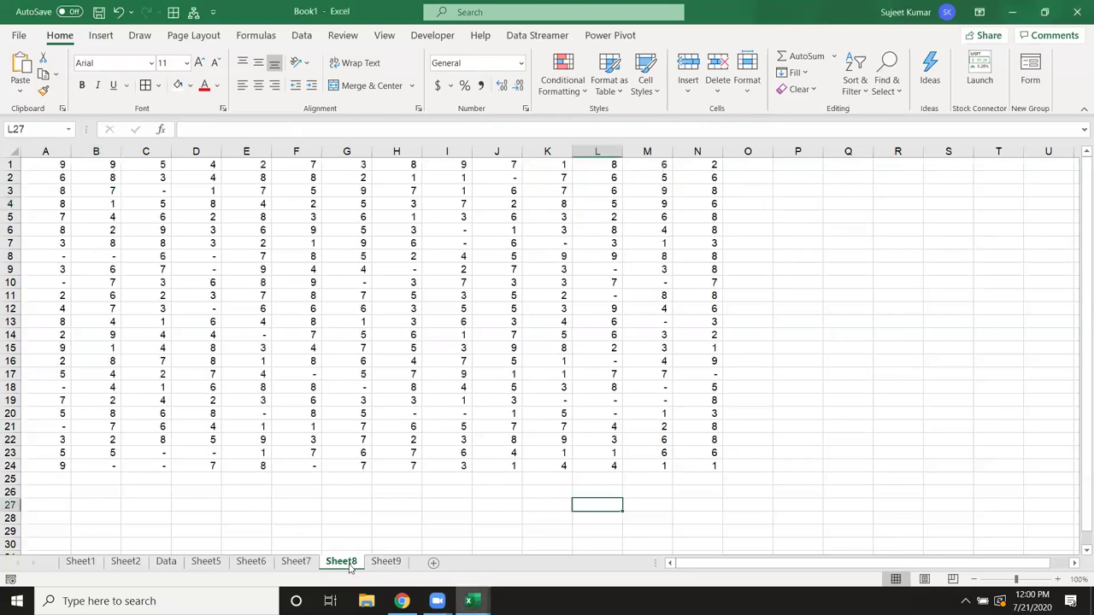
{"action": "left_click", "coordinate": [65, 257]}
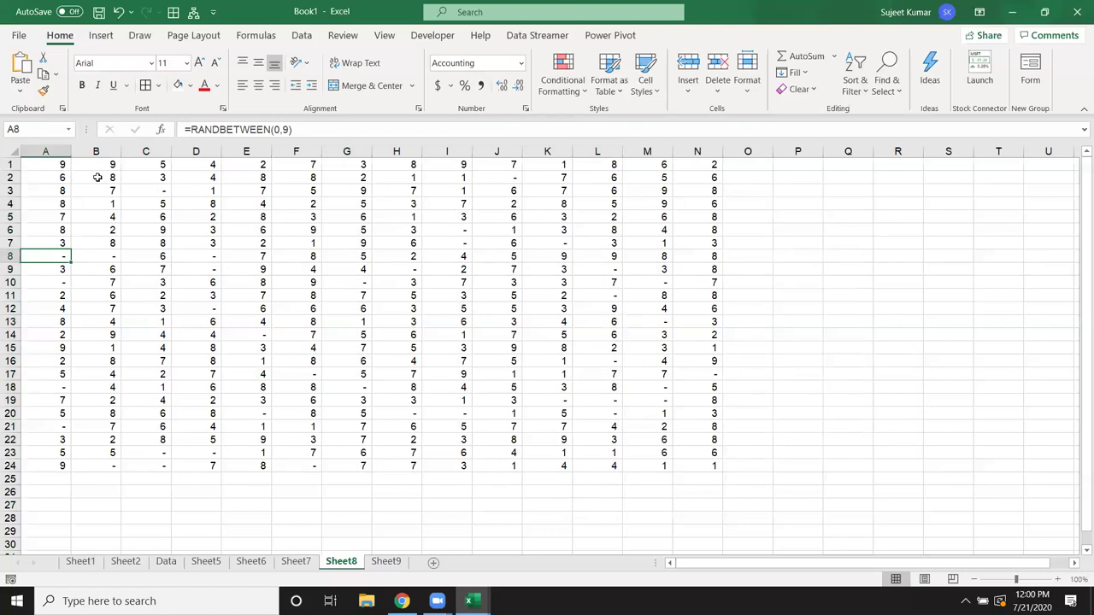
{"action": "left_click_drag", "start_coordinate": [64, 165], "coordinate": [146, 244]}
{"action": "left_click_drag", "start_coordinate": [457, 390], "coordinate": [712, 467]}
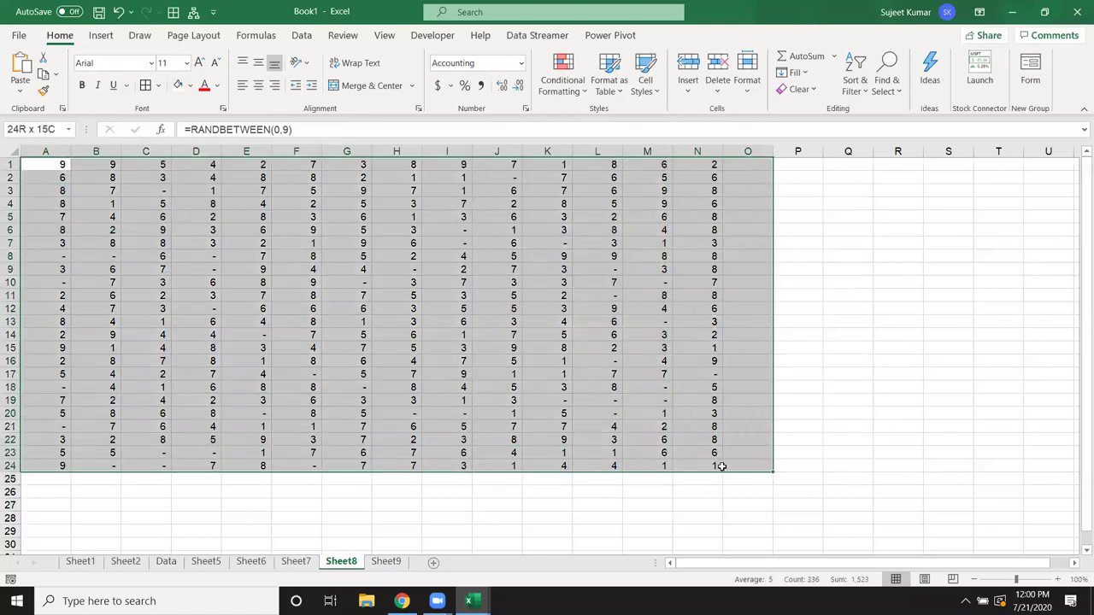
{"action": "key", "text": "ctrl+c"}
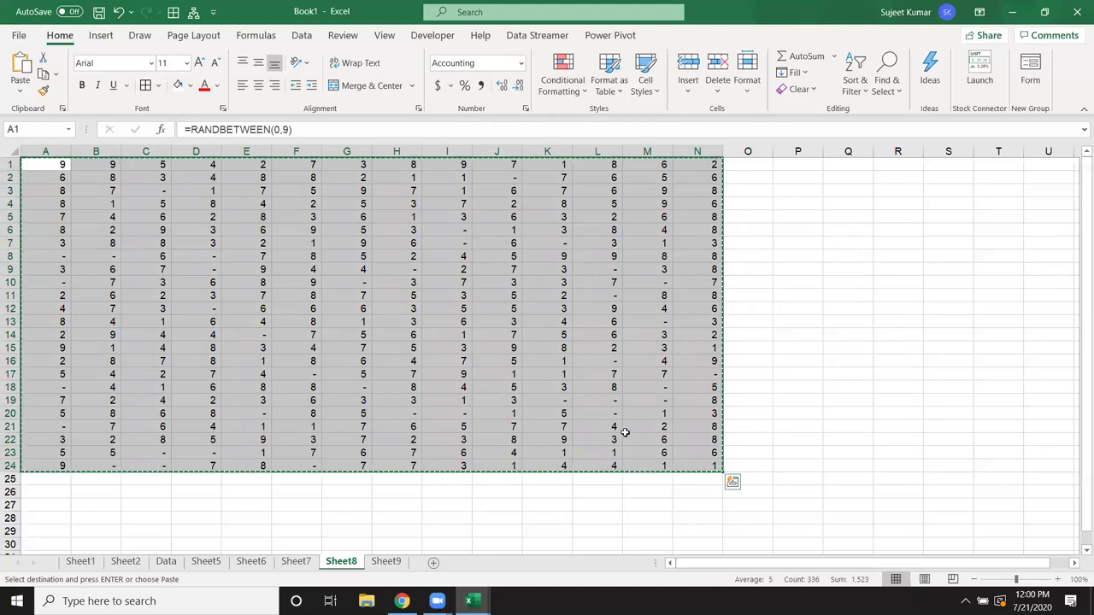
{"action": "right_click", "coordinate": [461, 361]}
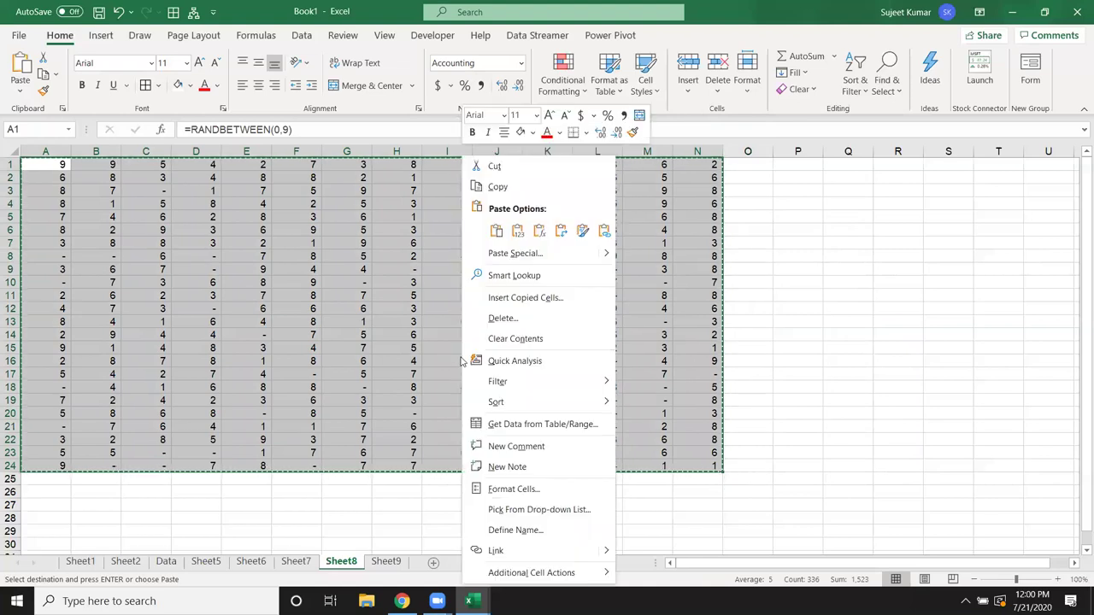
{"action": "left_click", "coordinate": [515, 253]}
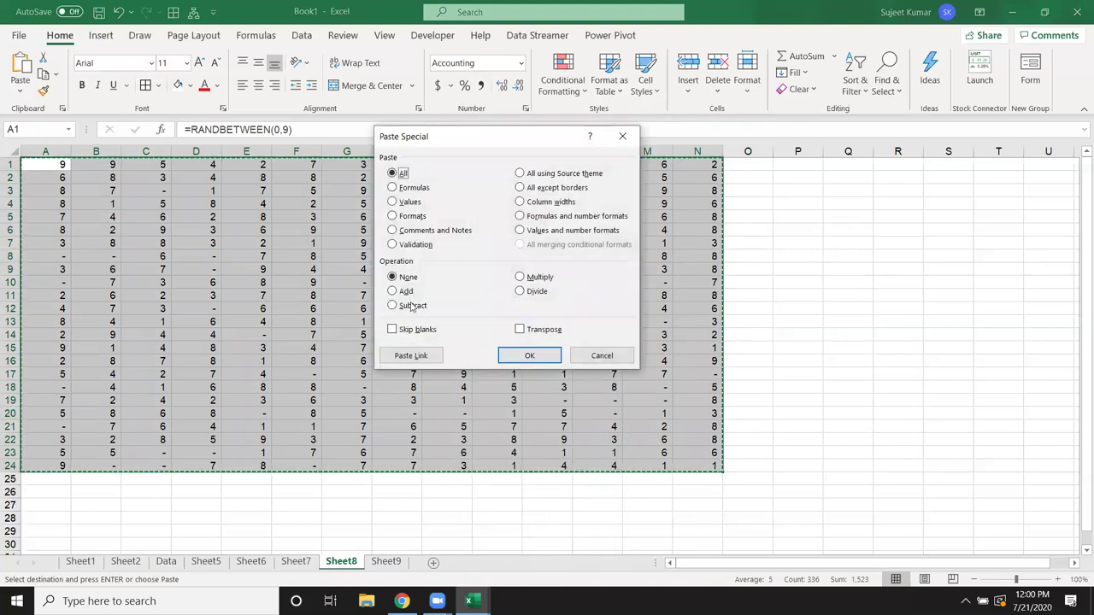
{"action": "left_click", "coordinate": [408, 201]}
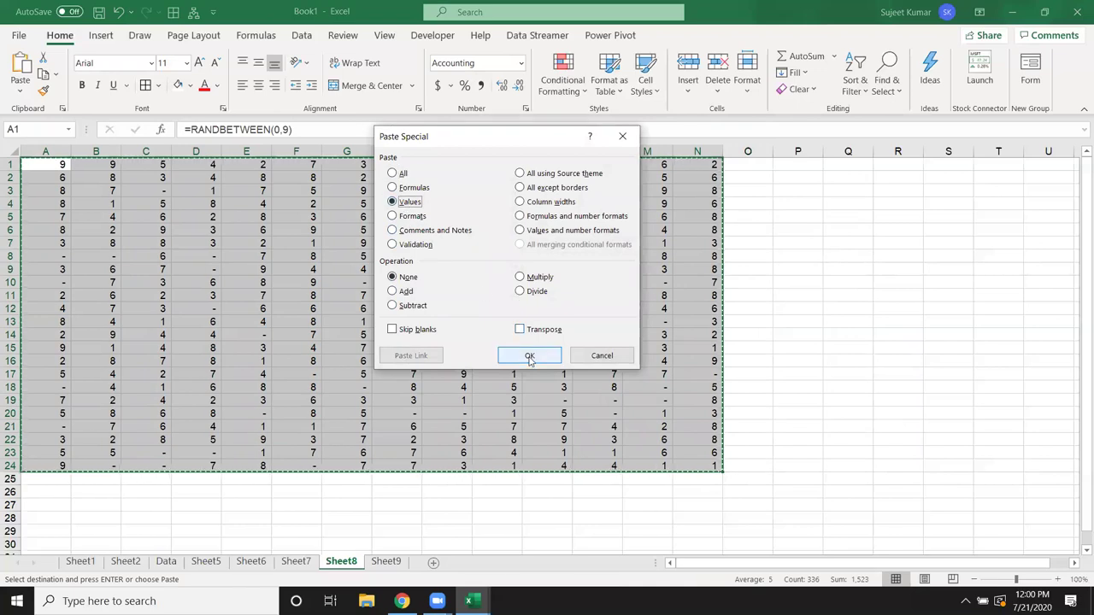
{"action": "left_click", "coordinate": [527, 357]}
{"action": "key", "text": "Escape"}
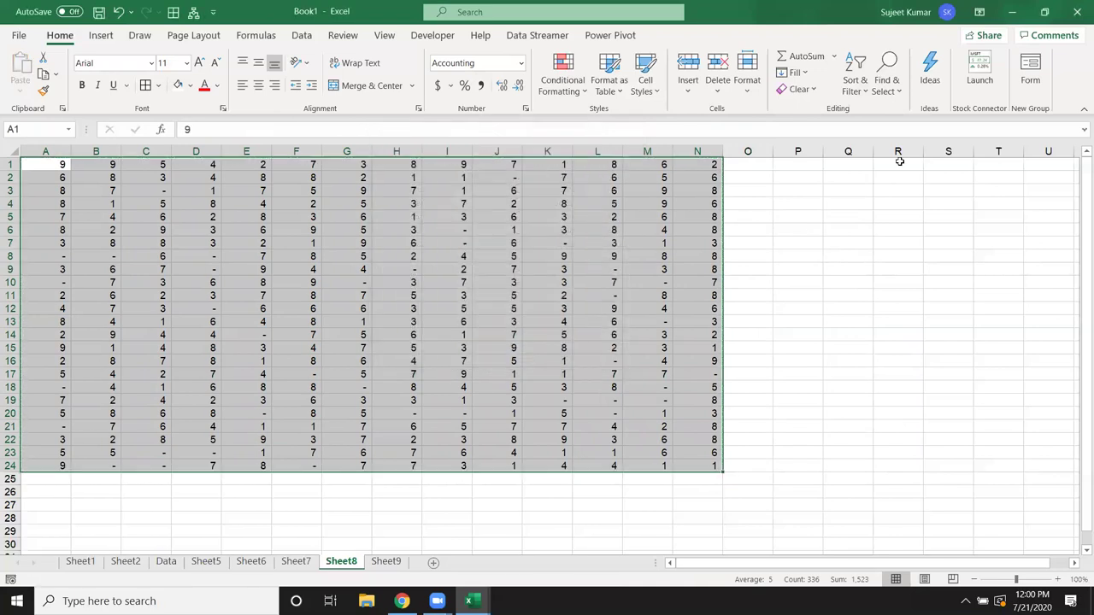
{"action": "left_click", "coordinate": [888, 100]}
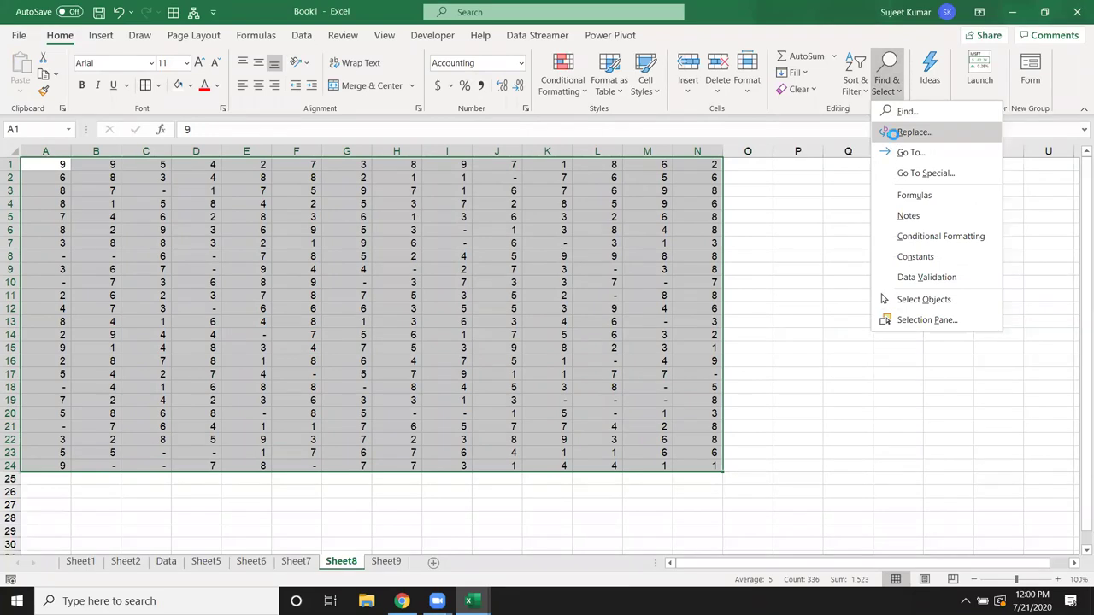
{"action": "left_click", "coordinate": [907, 129]}
{"action": "type", "text": "0"}
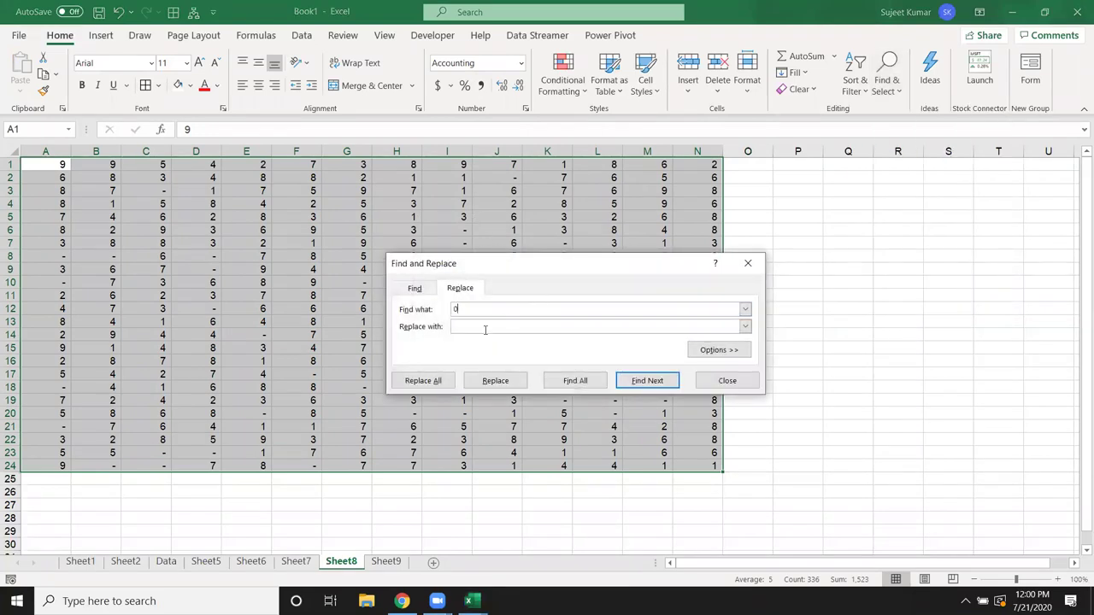
{"action": "left_click", "coordinate": [435, 381]}
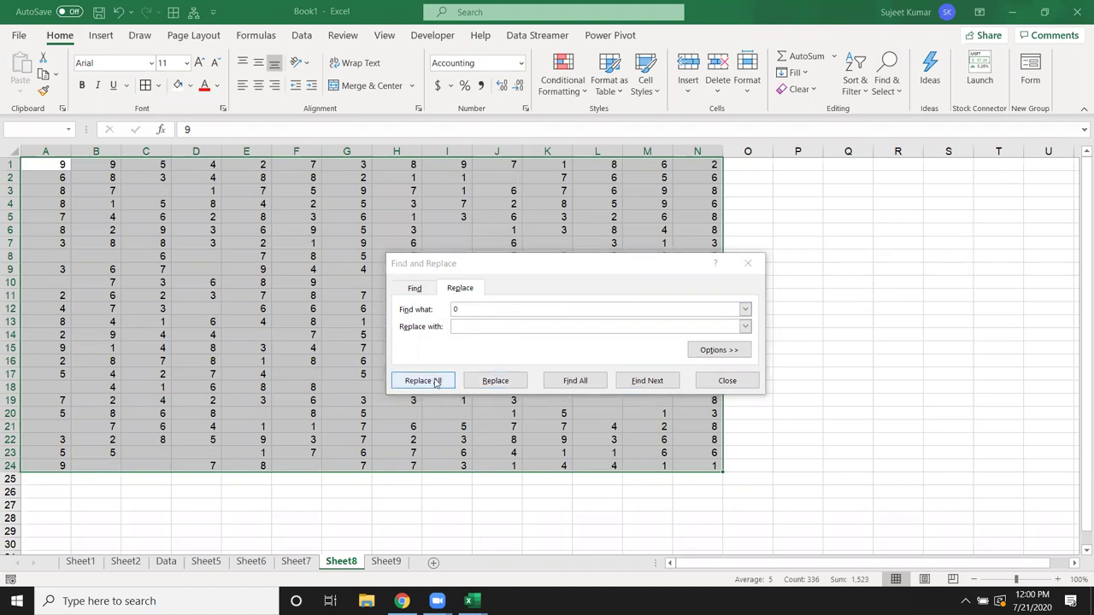
{"action": "left_click", "coordinate": [553, 340]}
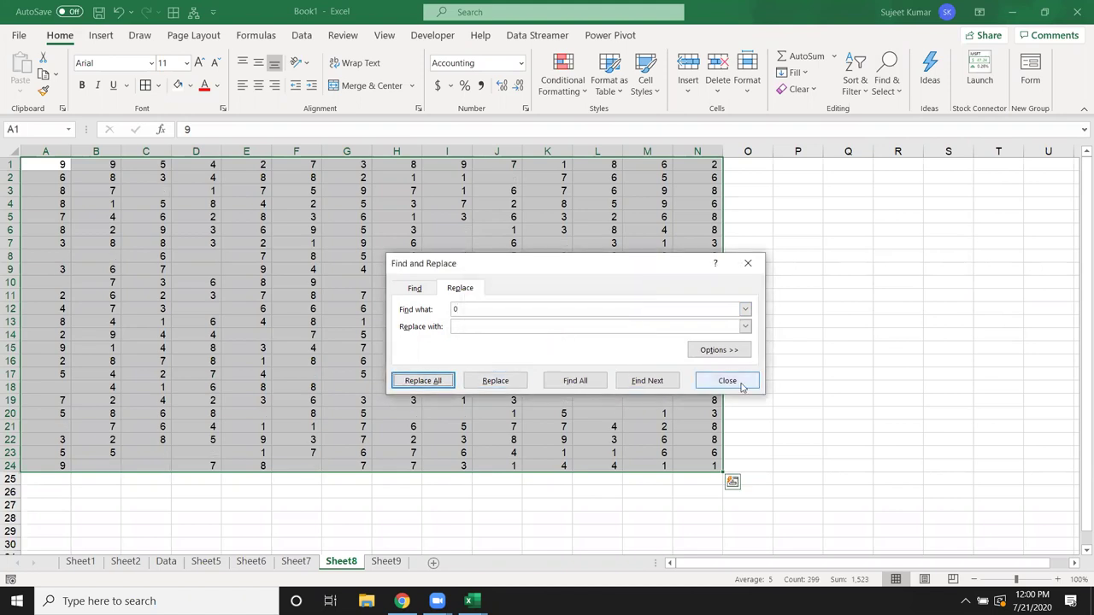
{"action": "left_click", "coordinate": [726, 381]}
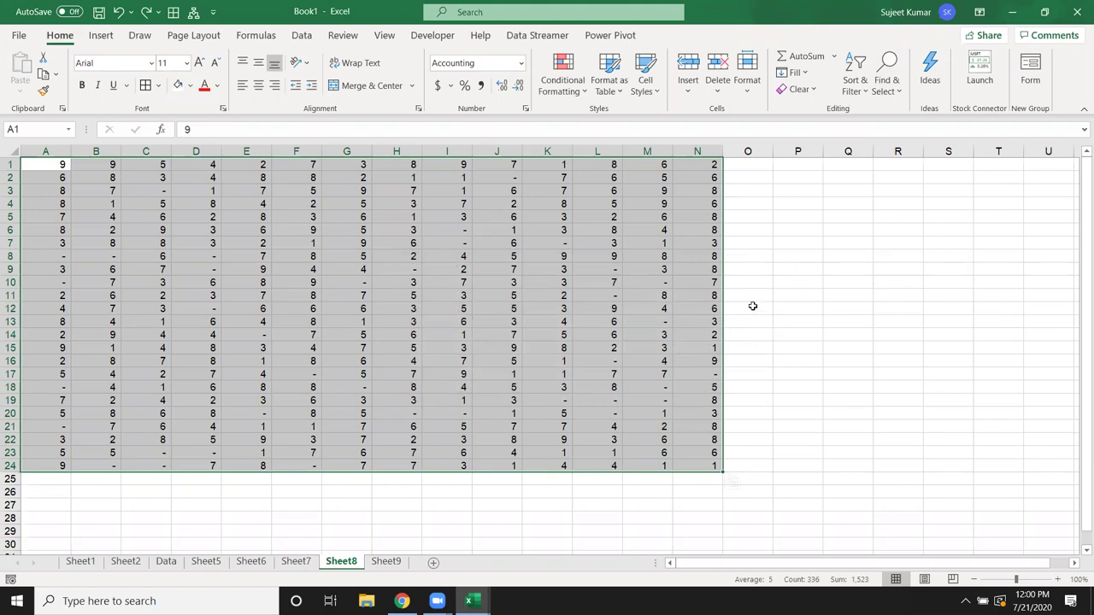
Step: Turn on Match entire cell contents in the Find and Replace options
{"action": "left_click", "coordinate": [863, 100]}
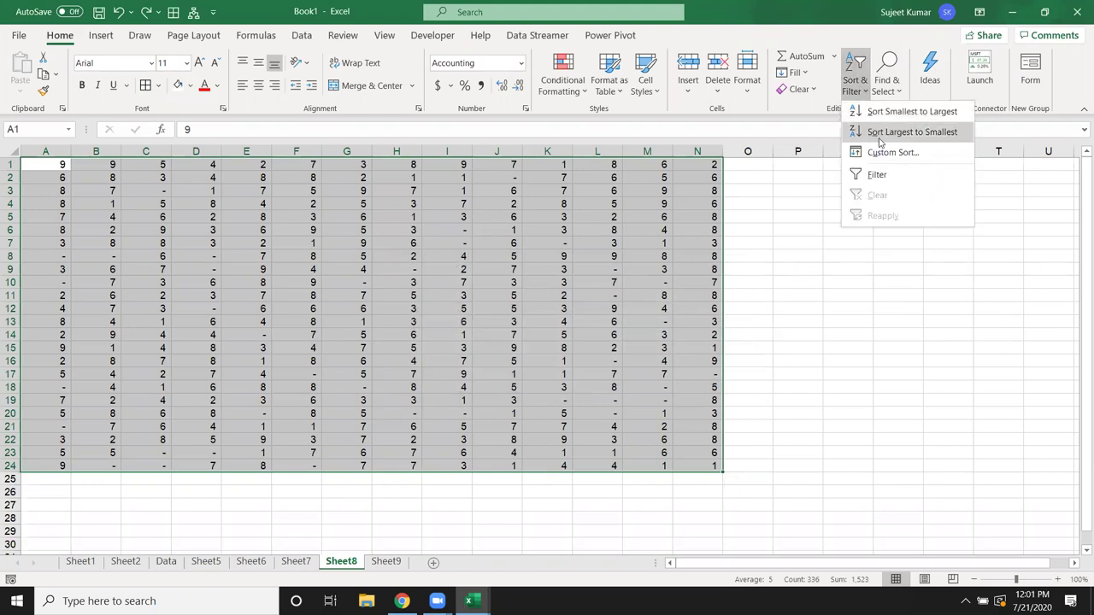
{"action": "left_click", "coordinate": [886, 85]}
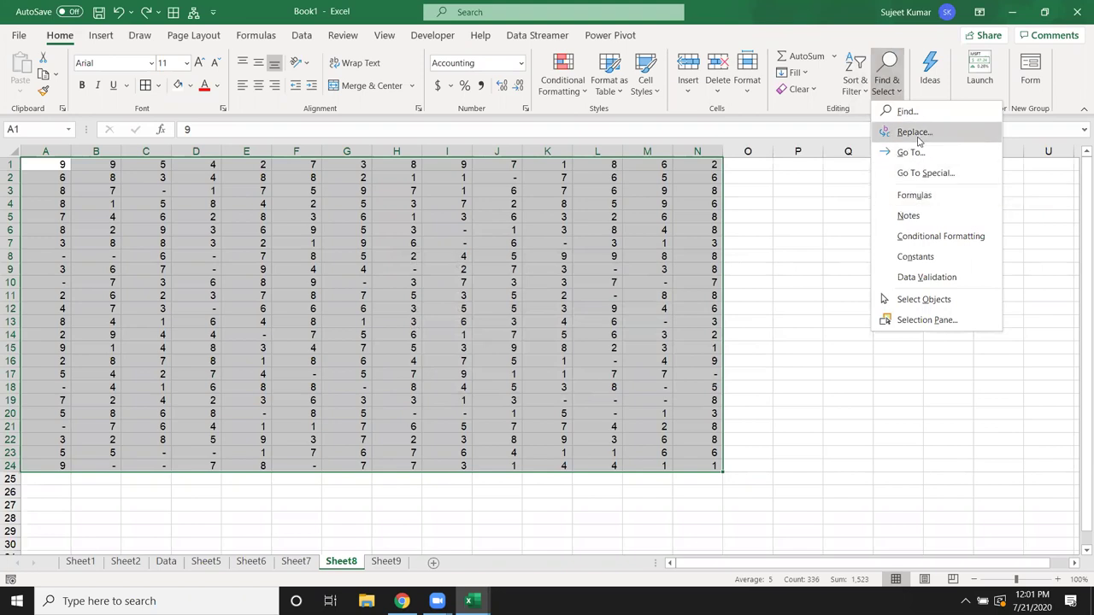
{"action": "left_click", "coordinate": [914, 133]}
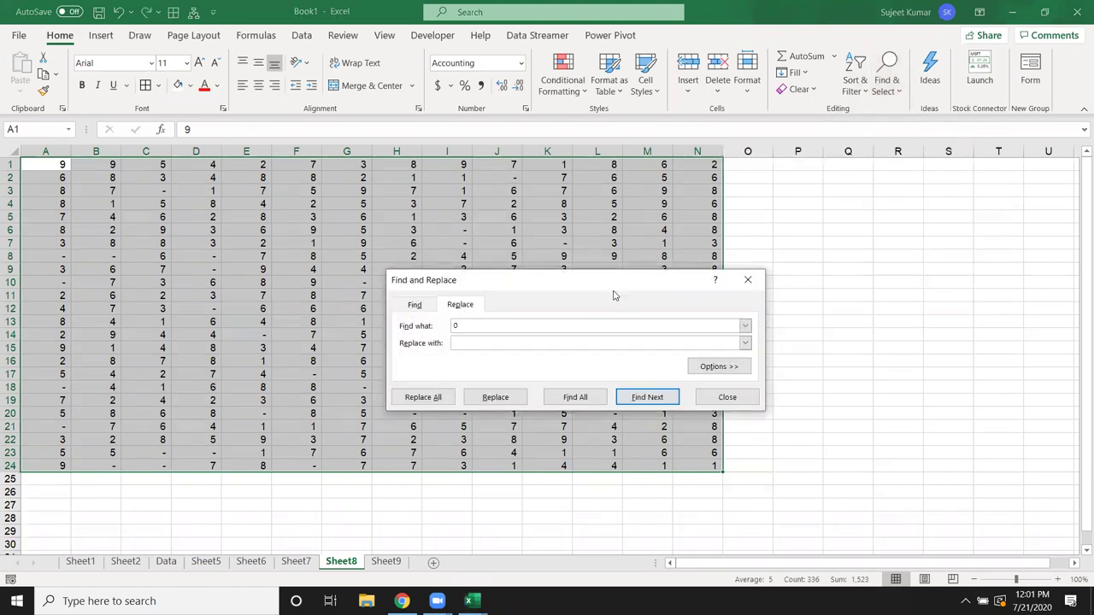
{"action": "left_click", "coordinate": [716, 366]}
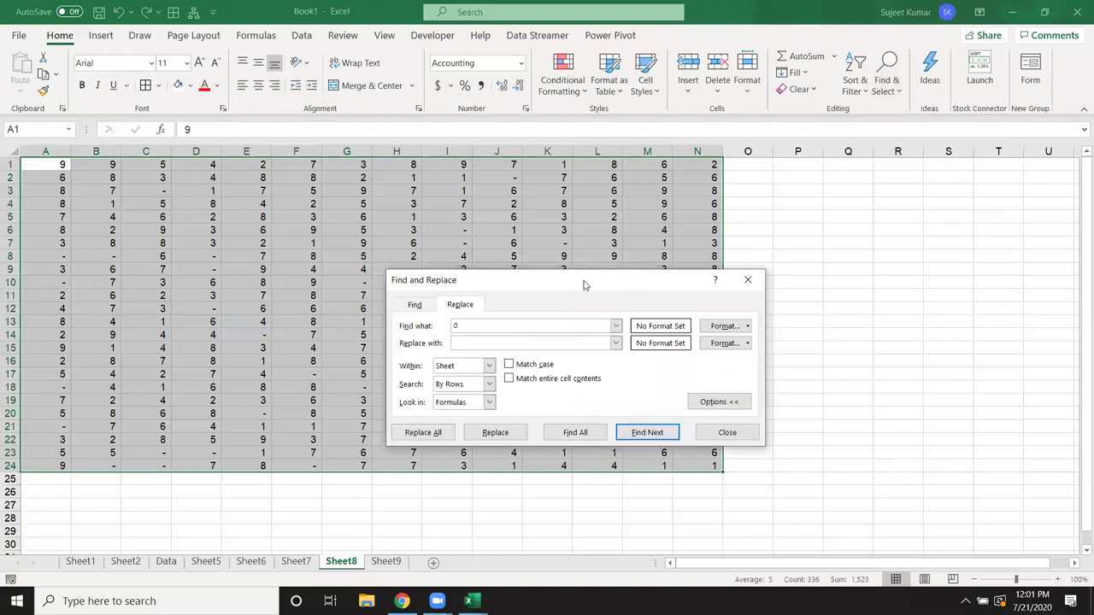
{"action": "left_click_drag", "start_coordinate": [585, 287], "coordinate": [753, 206]}
{"action": "left_click", "coordinate": [687, 299]}
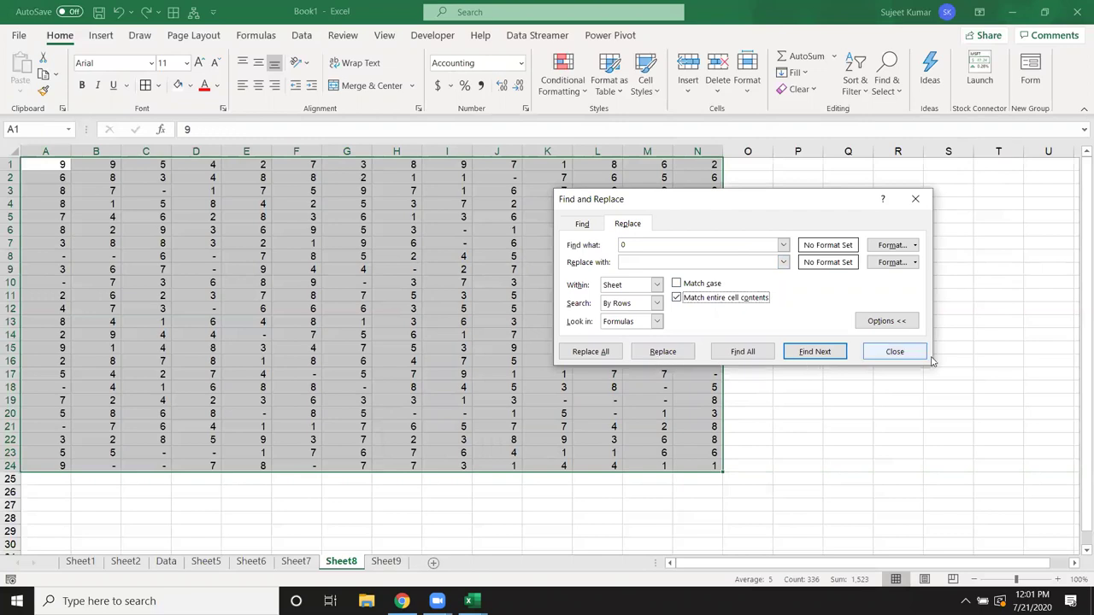
{"action": "left_click", "coordinate": [894, 352]}
Step: Enter 10 in cell B4
{"action": "left_click", "coordinate": [196, 307]}
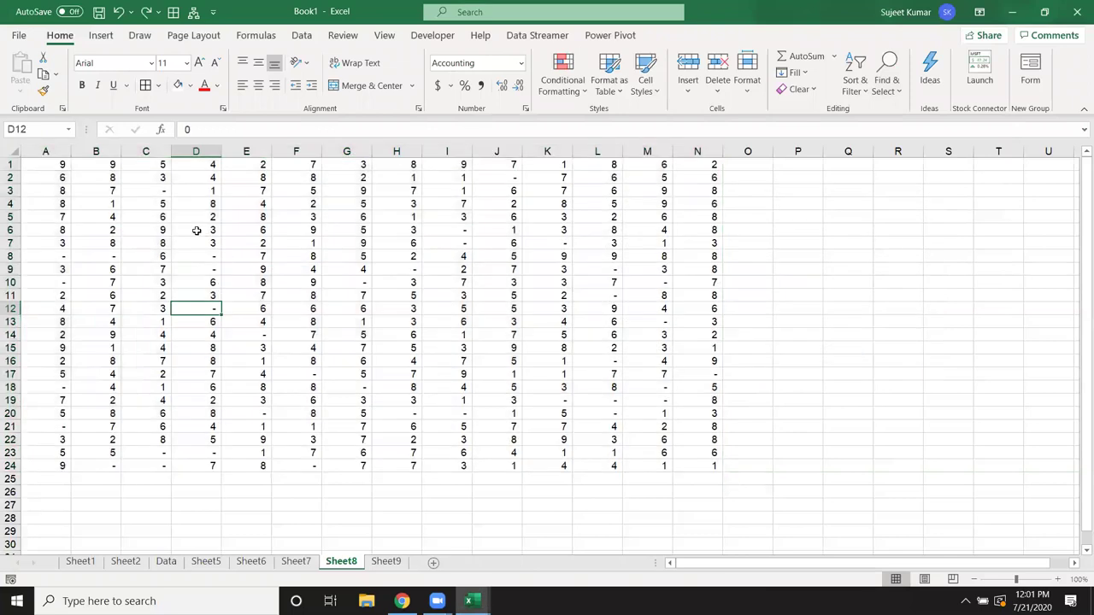
{"action": "left_click", "coordinate": [109, 203]}
{"action": "type", "text": "10"}
{"action": "key", "text": "Return"}
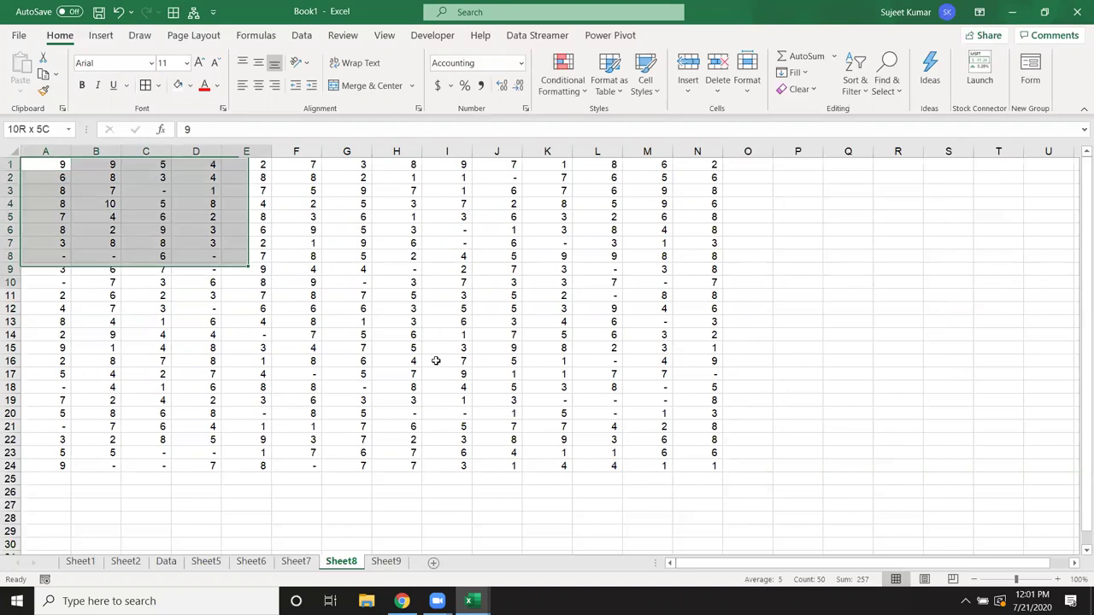
Step: Replace All exact zeros in A1:N24 with blanks, making 37 replacements
{"action": "left_click_drag", "start_coordinate": [38, 162], "coordinate": [714, 466]}
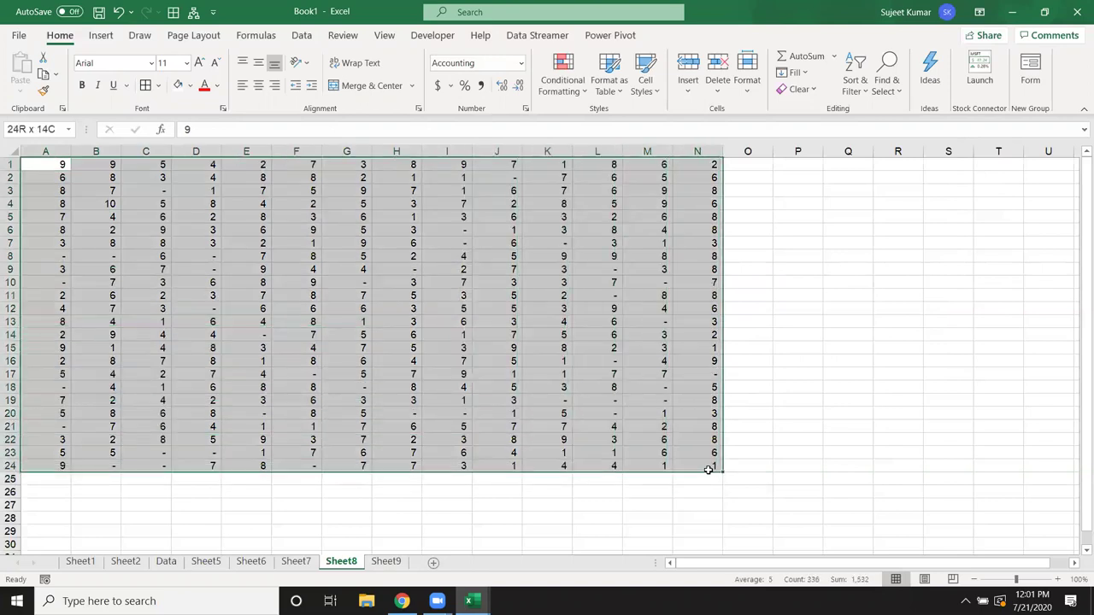
{"action": "left_click", "coordinate": [793, 73]}
{"action": "left_click", "coordinate": [897, 92]}
{"action": "left_click", "coordinate": [897, 92]}
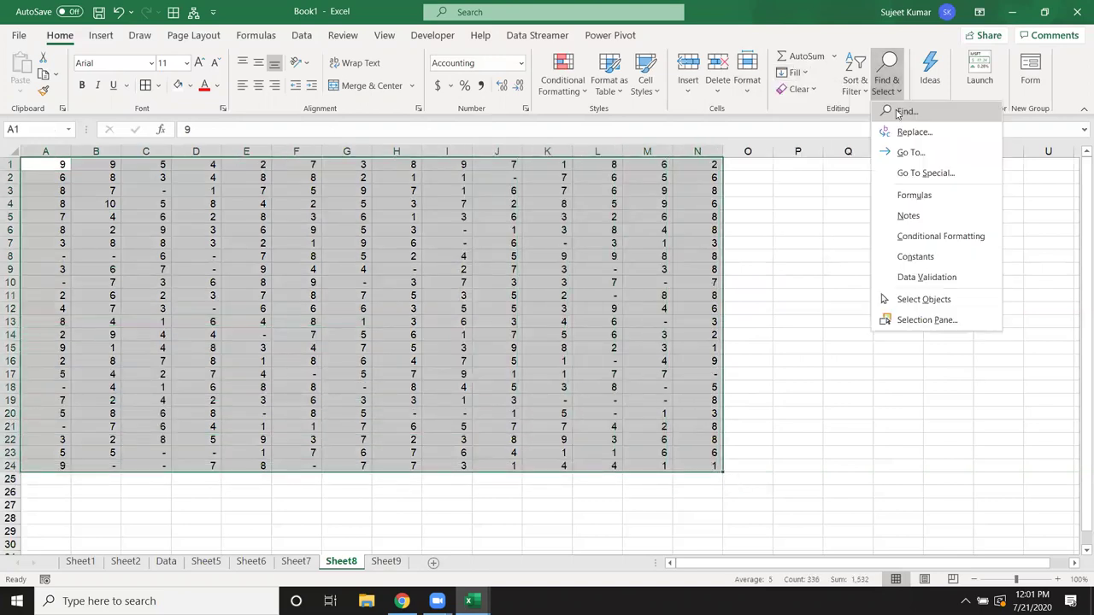
{"action": "left_click", "coordinate": [906, 132]}
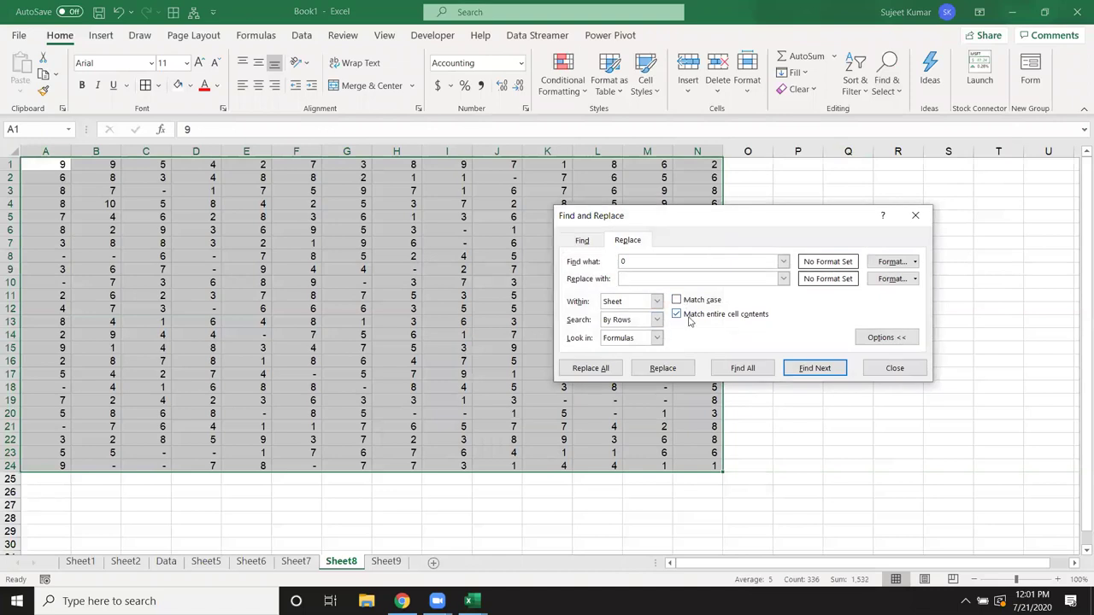
{"action": "left_click", "coordinate": [603, 370]}
{"action": "left_click", "coordinate": [562, 341]}
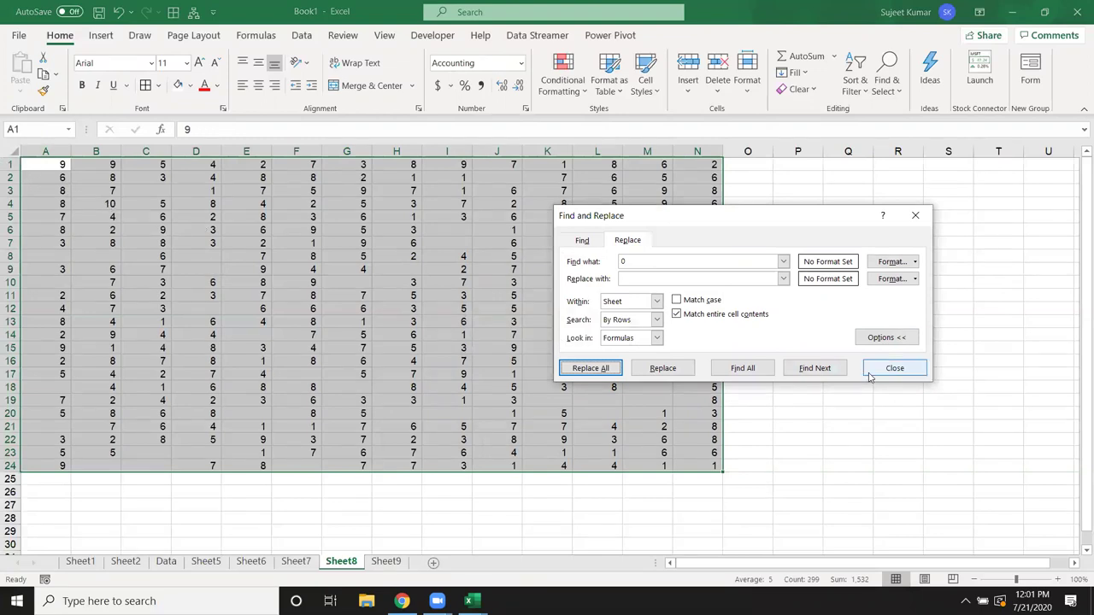
{"action": "left_click", "coordinate": [894, 368]}
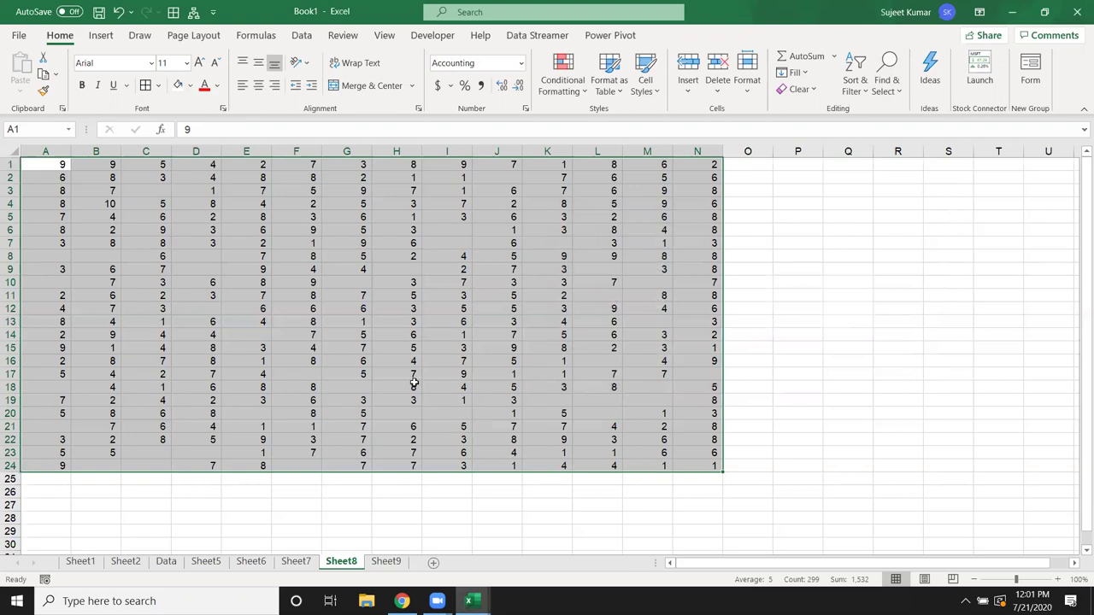
{"action": "left_click", "coordinate": [416, 389]}
Step: On Sheet9, re-enter B3's 21-Jul date and open Format Cells for it
{"action": "left_click", "coordinate": [387, 561]}
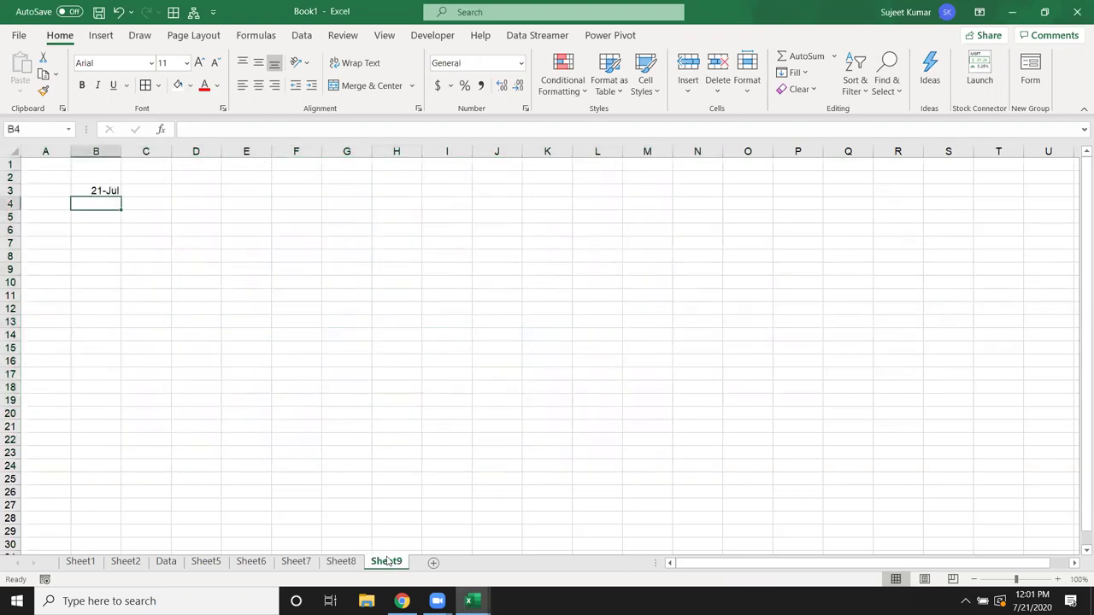
{"action": "left_click", "coordinate": [92, 187]}
{"action": "key", "text": "Delete"}
{"action": "type", "text": "7/21"}
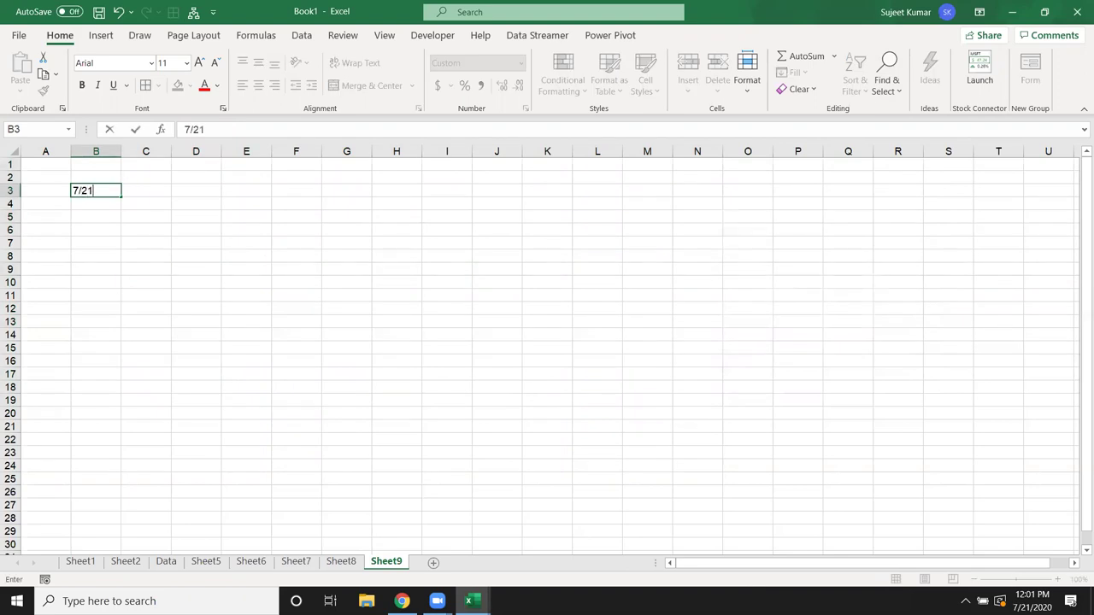
{"action": "mouse_move", "coordinate": [1032, 601]}
{"action": "key", "text": "Return"}
{"action": "left_click", "coordinate": [98, 191]}
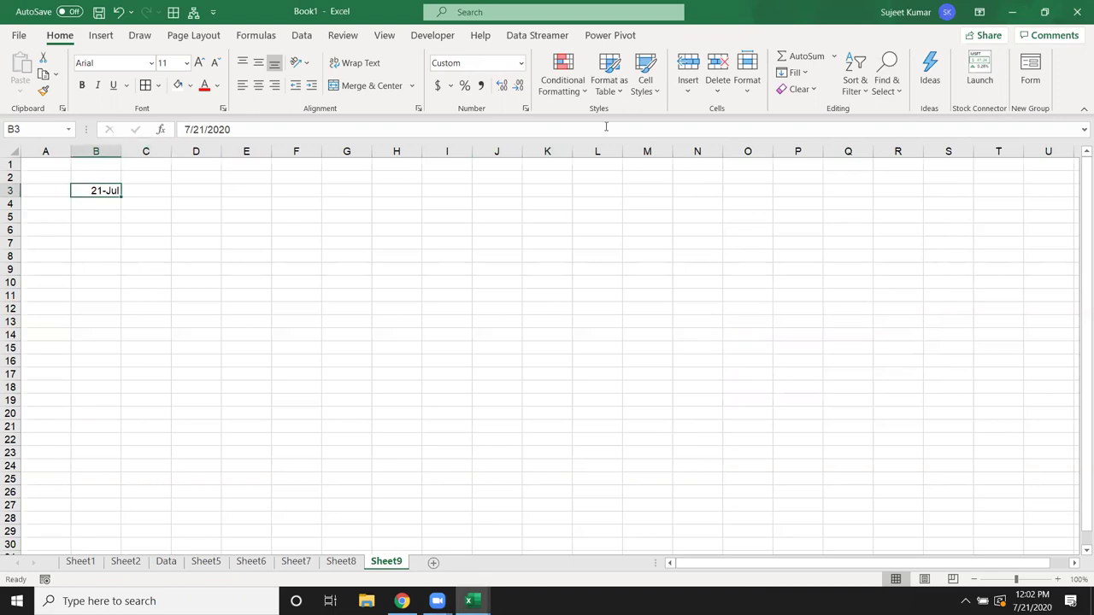
{"action": "left_click", "coordinate": [526, 108]}
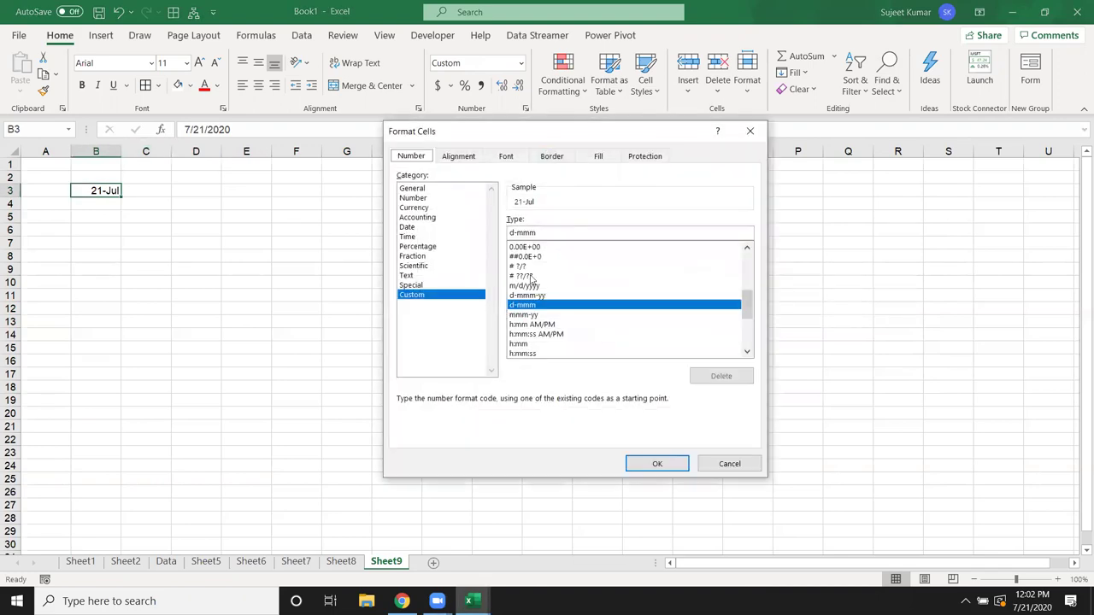
Step: Preview Date formats for B3, including a date-time style and 14-Mar-2012
{"action": "left_click", "coordinate": [410, 227]}
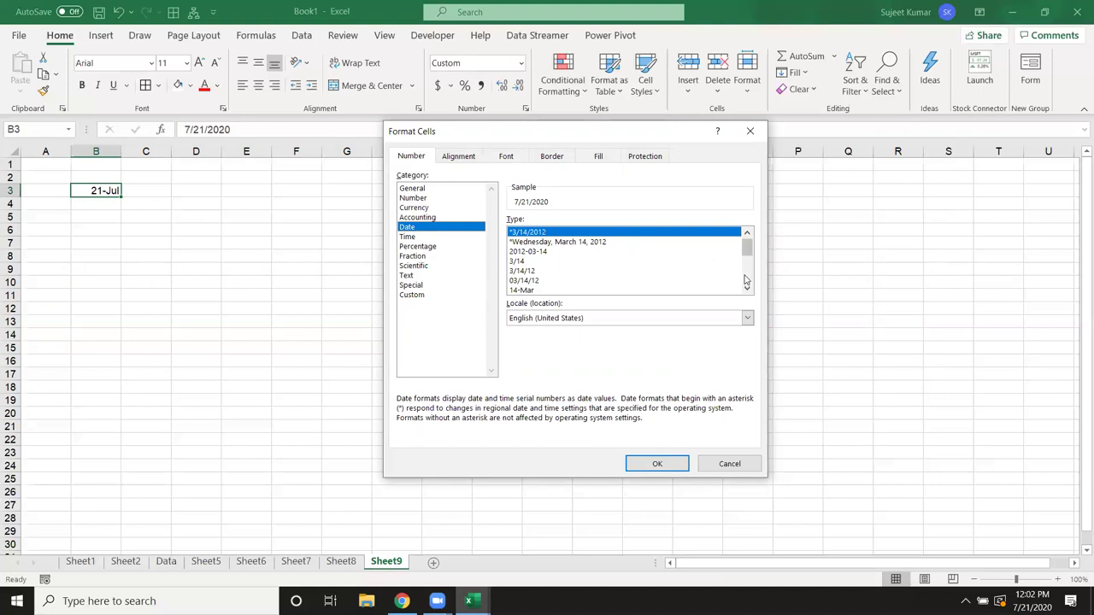
{"action": "scroll", "coordinate": [744, 282], "scroll_direction": "down", "scroll_amount": 2}
{"action": "left_click", "coordinate": [567, 290]}
{"action": "scroll", "coordinate": [567, 289], "scroll_direction": "down", "scroll_amount": 2}
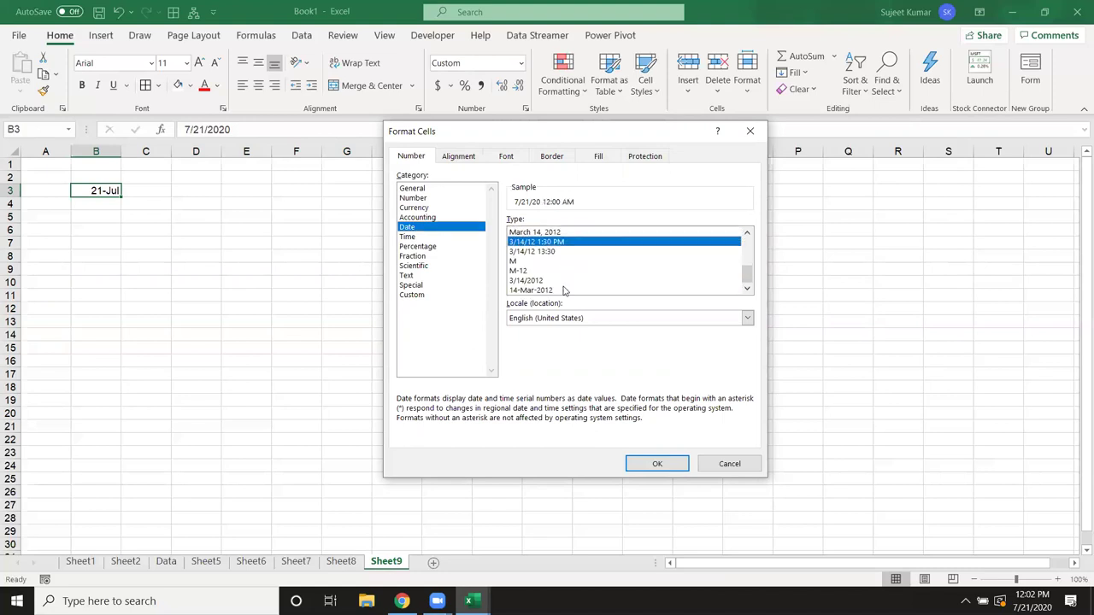
{"action": "left_click", "coordinate": [544, 291]}
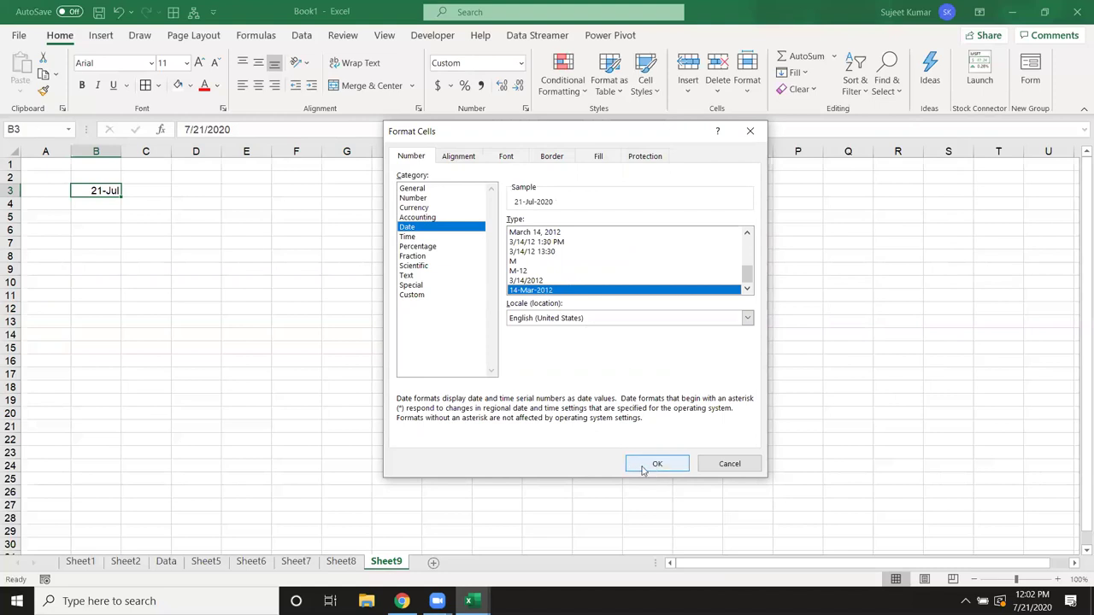
Step: Browse the date Locale list without changing it, then switch to the Time category
{"action": "left_click", "coordinate": [556, 322]}
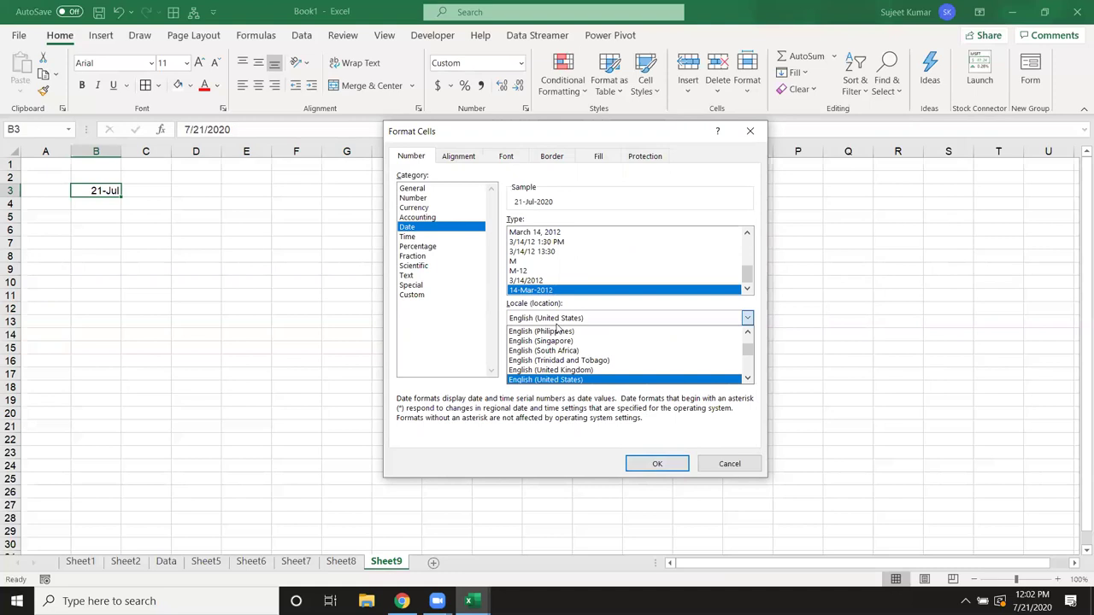
{"action": "scroll", "coordinate": [585, 381], "scroll_direction": "down", "scroll_amount": 5}
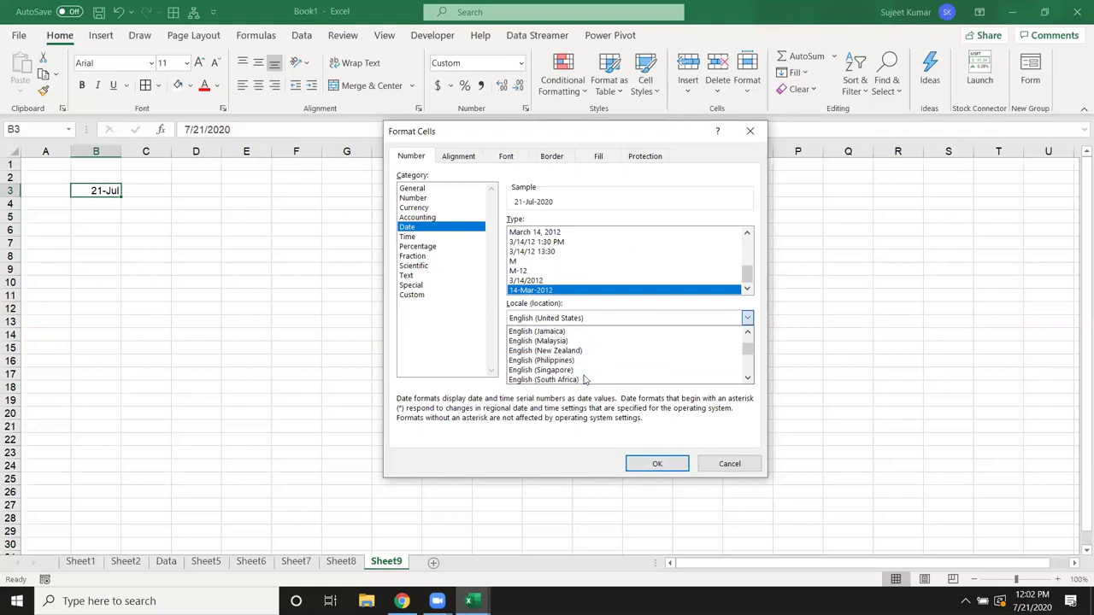
{"action": "scroll", "coordinate": [585, 381], "scroll_direction": "up", "scroll_amount": 2}
{"action": "scroll", "coordinate": [584, 381], "scroll_direction": "up", "scroll_amount": 1}
{"action": "scroll", "coordinate": [584, 382], "scroll_direction": "up", "scroll_amount": 1}
{"action": "scroll", "coordinate": [584, 381], "scroll_direction": "up", "scroll_amount": 1}
{"action": "scroll", "coordinate": [584, 381], "scroll_direction": "down", "scroll_amount": 2}
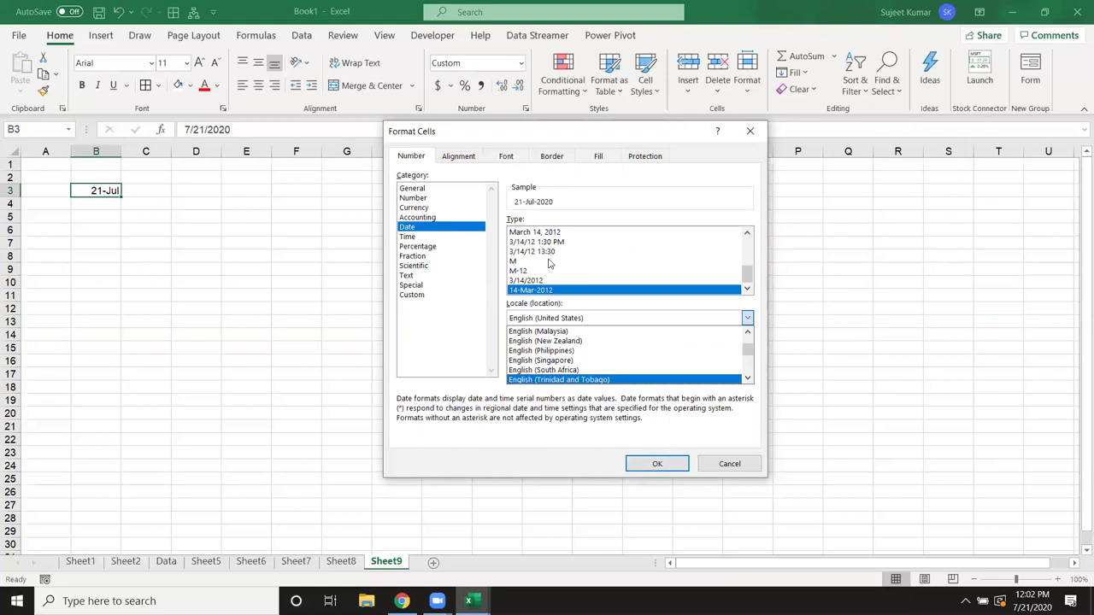
{"action": "left_click", "coordinate": [455, 327]}
{"action": "left_click", "coordinate": [408, 236]}
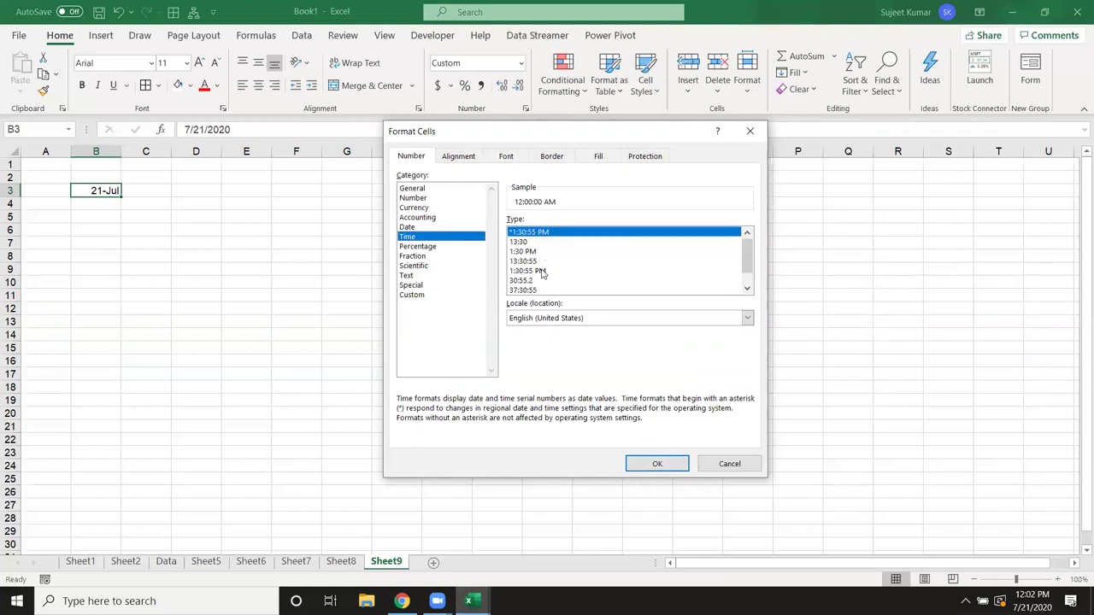
Step: Enter the time 45:30 in cell D4
{"action": "key", "text": "Escape"}
{"action": "left_click", "coordinate": [201, 204]}
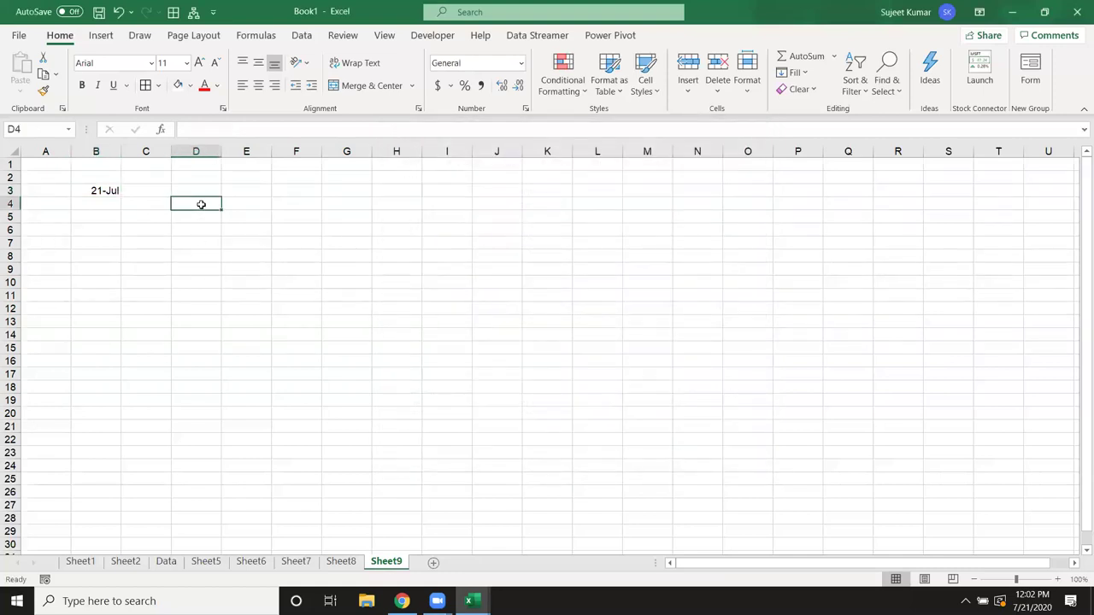
{"action": "type", "text": "45:"}
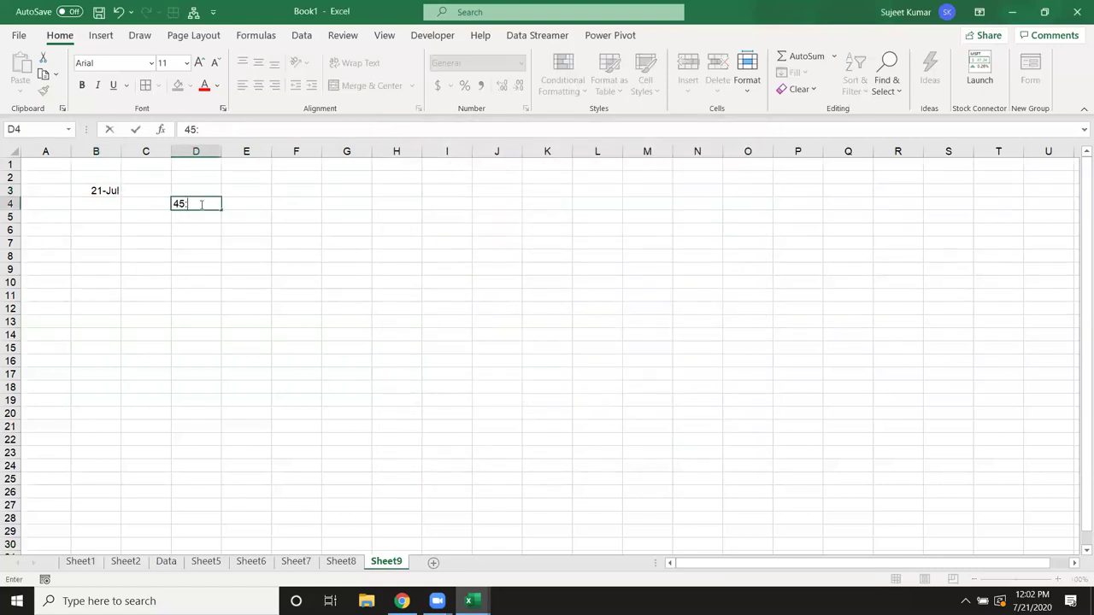
{"action": "type", "text": "30"}
{"action": "key", "text": "Return"}
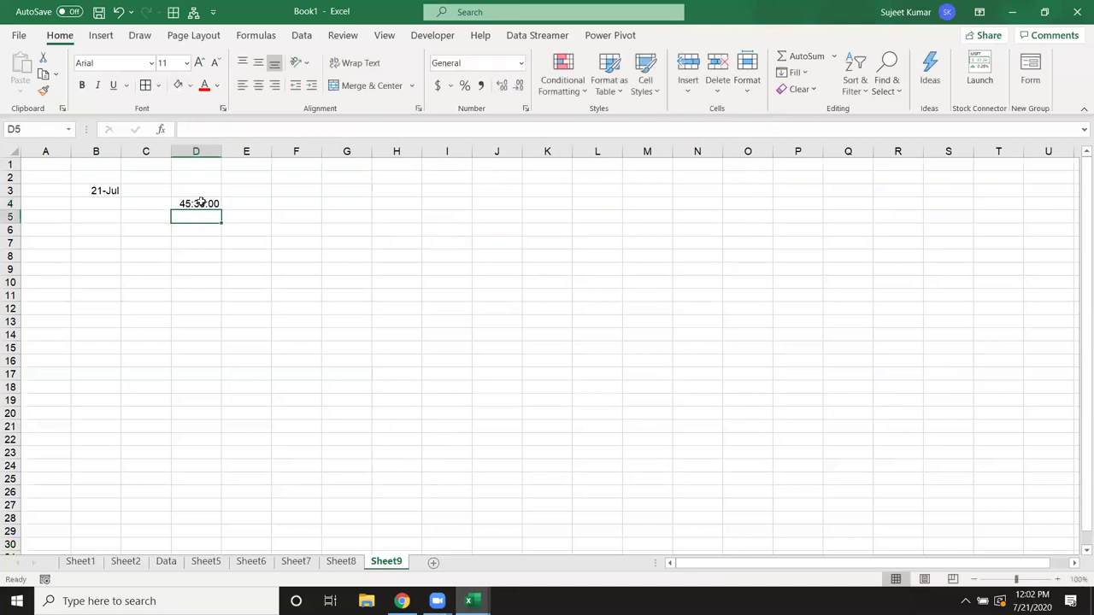
Step: Apply the 37:30:55 elapsed-hours time format to D4 so it reads 45:30:00, then start an entry in E5
{"action": "left_click", "coordinate": [201, 203]}
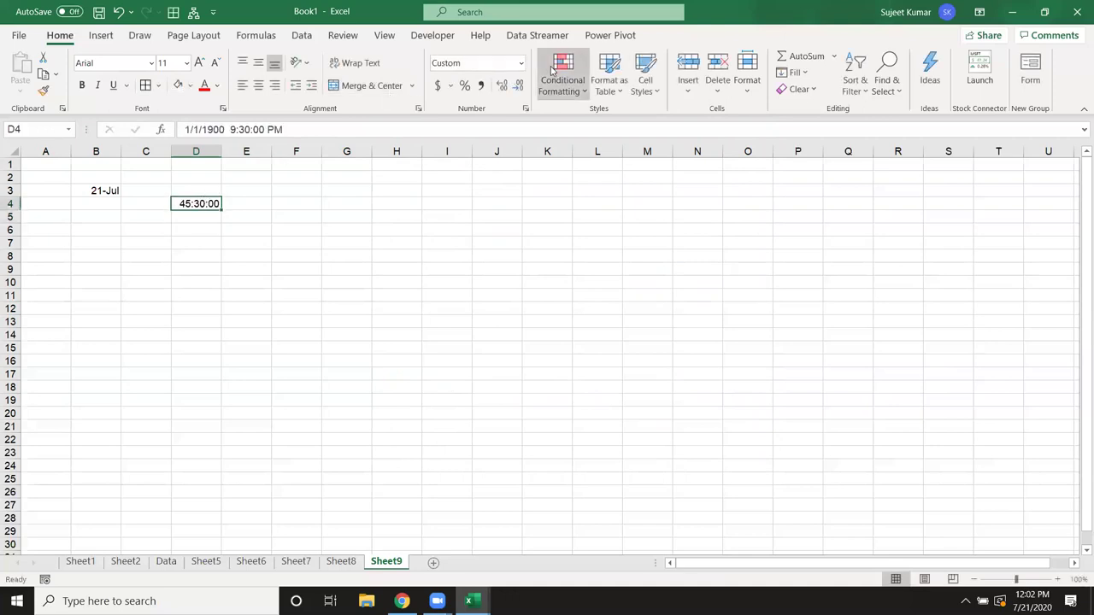
{"action": "left_click", "coordinate": [522, 65]}
{"action": "left_click", "coordinate": [484, 92]}
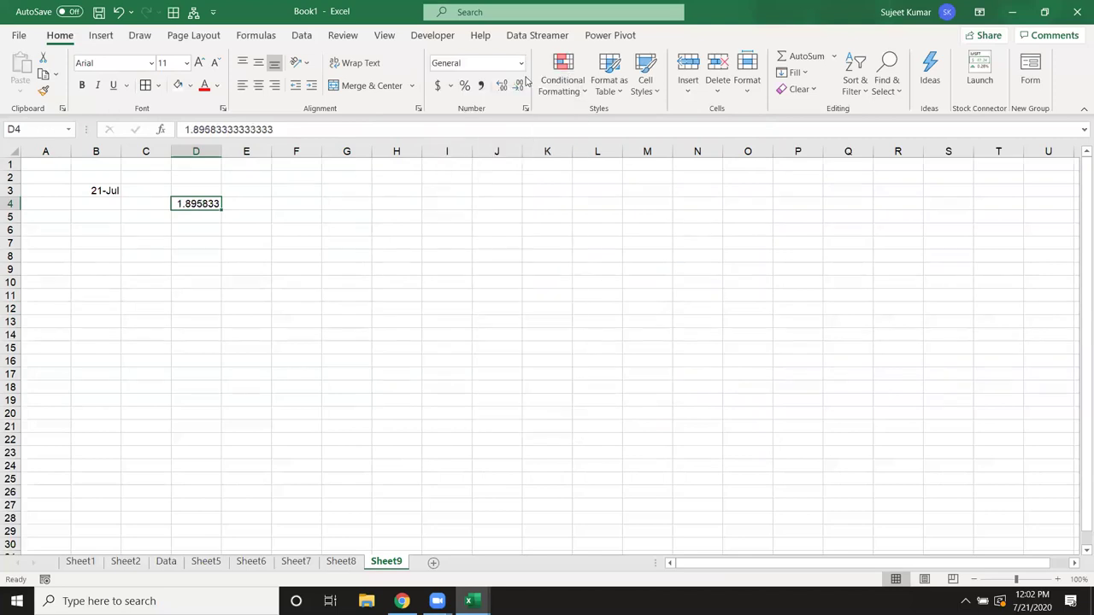
{"action": "left_click", "coordinate": [524, 108]}
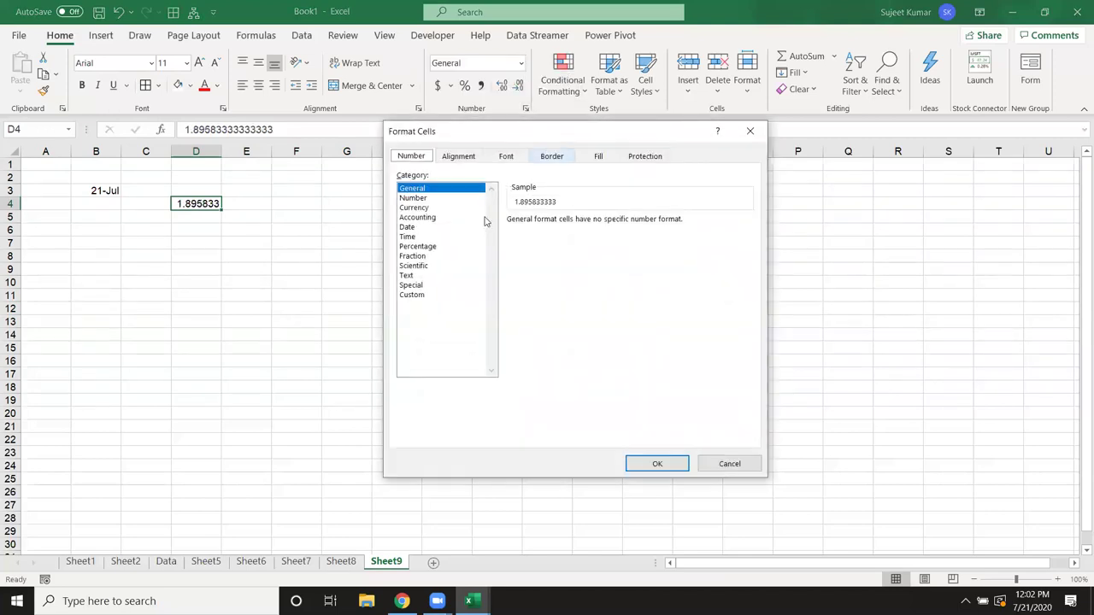
{"action": "left_click", "coordinate": [427, 236]}
{"action": "left_click", "coordinate": [524, 260]}
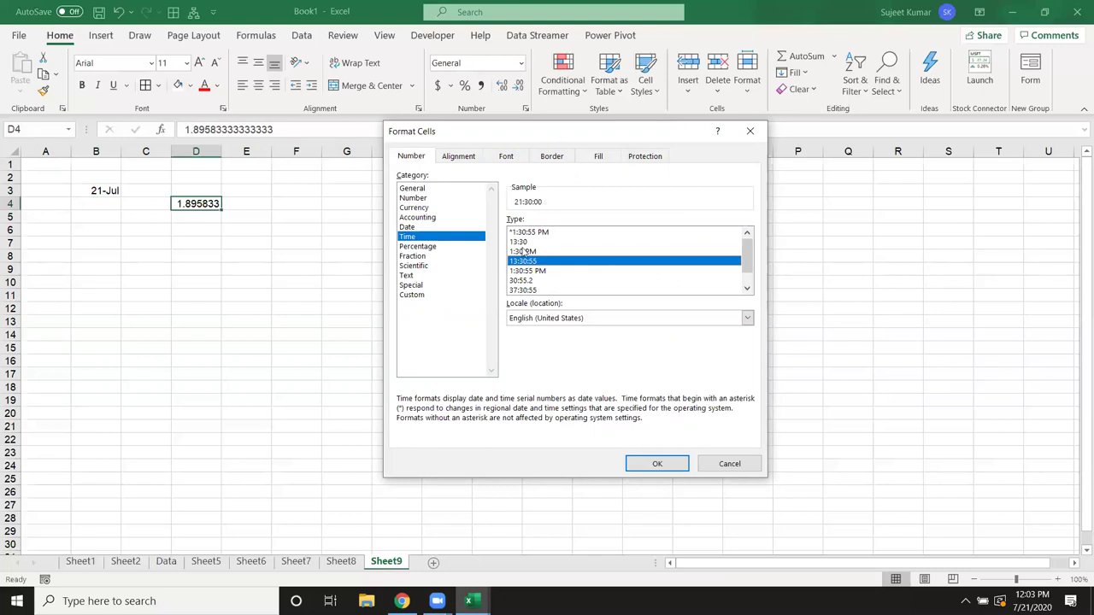
{"action": "left_click", "coordinate": [523, 252]}
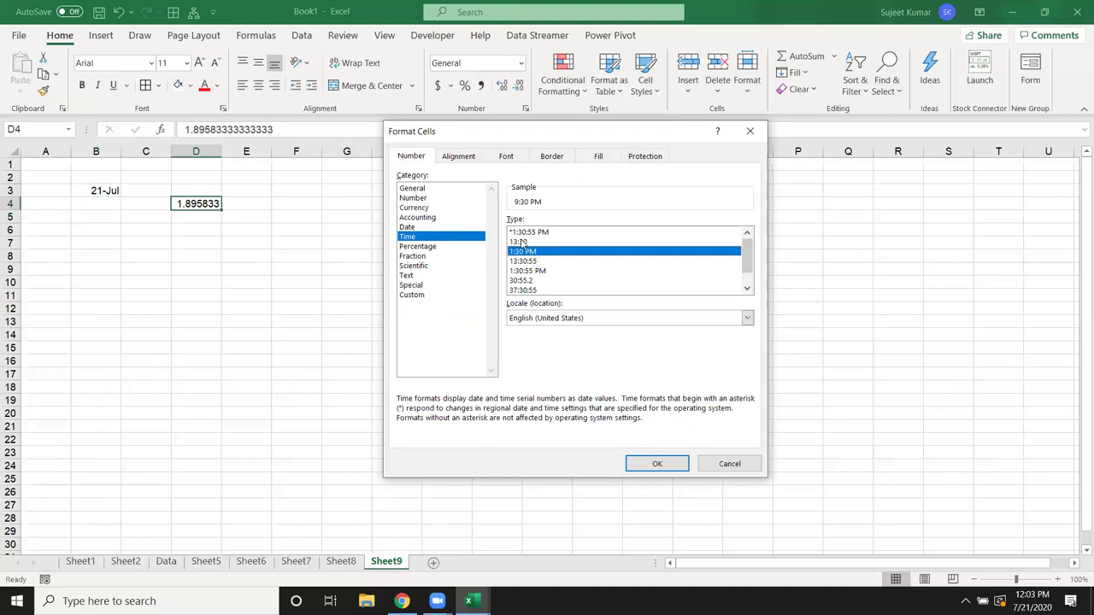
{"action": "left_click", "coordinate": [521, 242]}
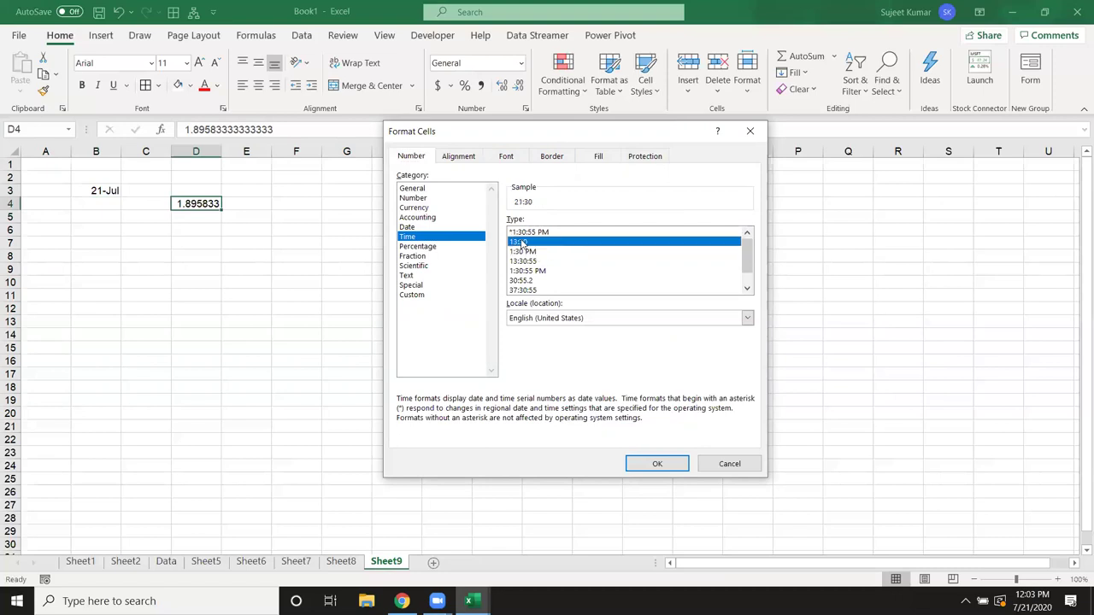
{"action": "left_click", "coordinate": [532, 290]}
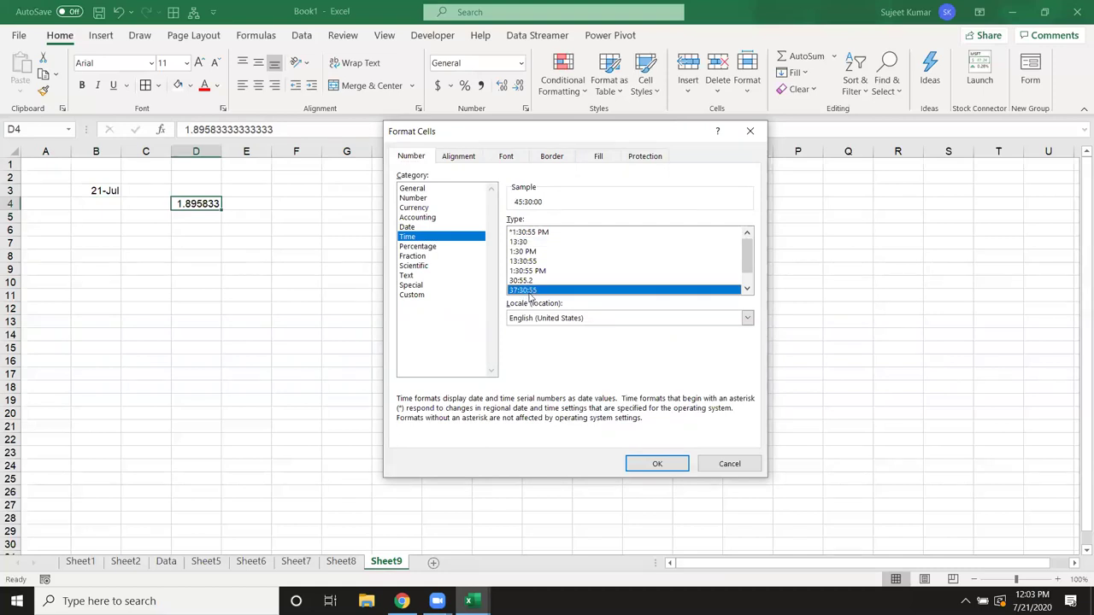
{"action": "left_click", "coordinate": [654, 462]}
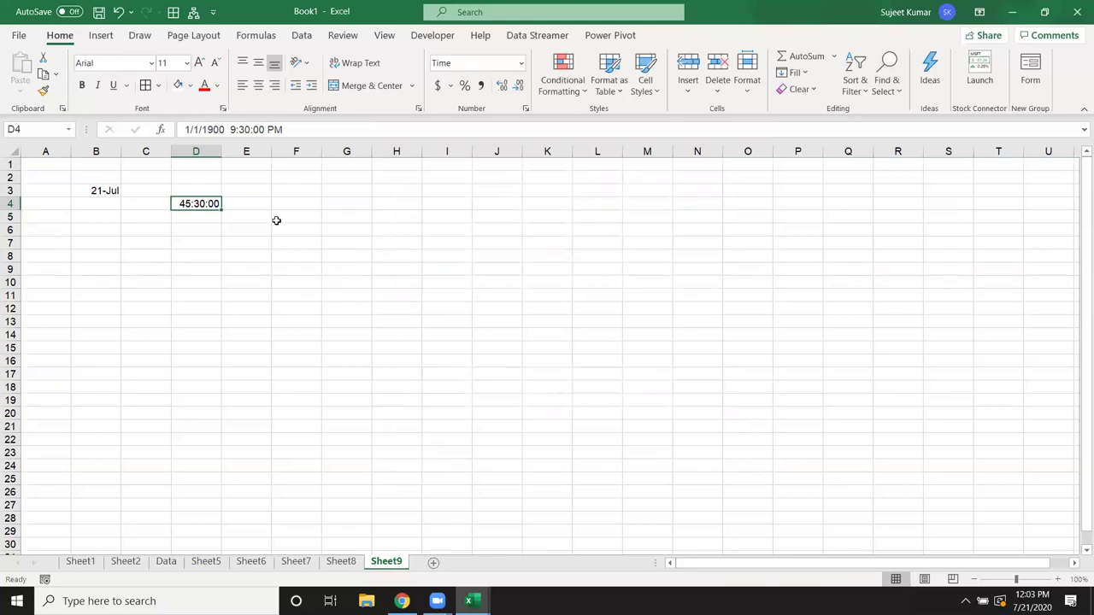
{"action": "left_click", "coordinate": [261, 219]}
{"action": "type", "text": "1-24"}
Step: Enter 24:00 in E5 and switch it to the General number format
{"action": "key", "text": "BackSpace"}
{"action": "key", "text": "BackSpace"}
{"action": "key", "text": "BackSpace"}
{"action": "key", "text": "BackSpace"}
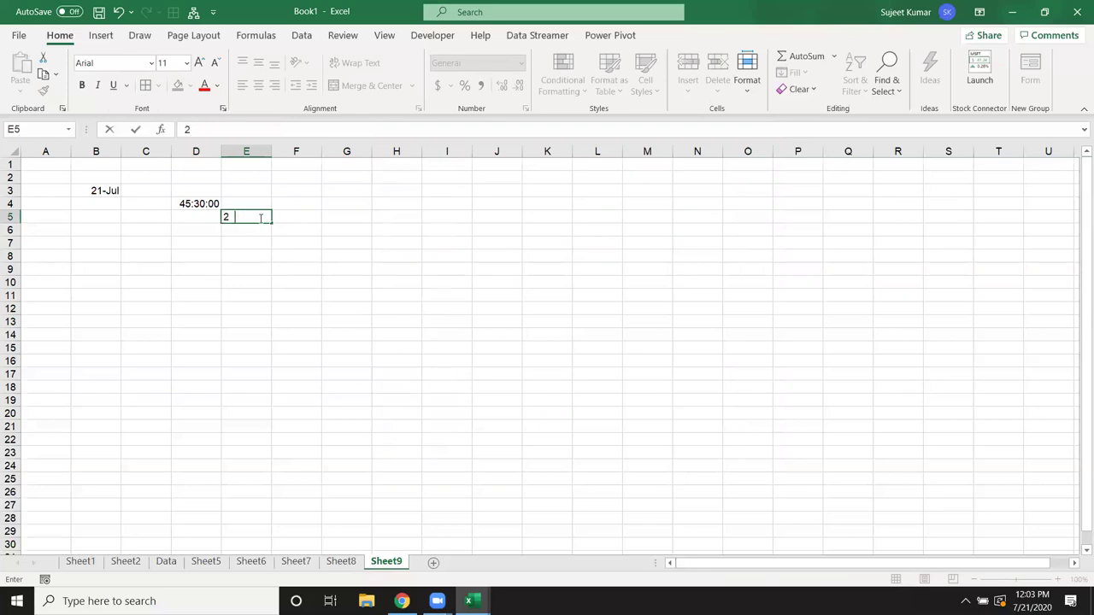
{"action": "type", "text": "00"}
{"action": "left_click", "coordinate": [288, 251]}
{"action": "left_click", "coordinate": [231, 218]}
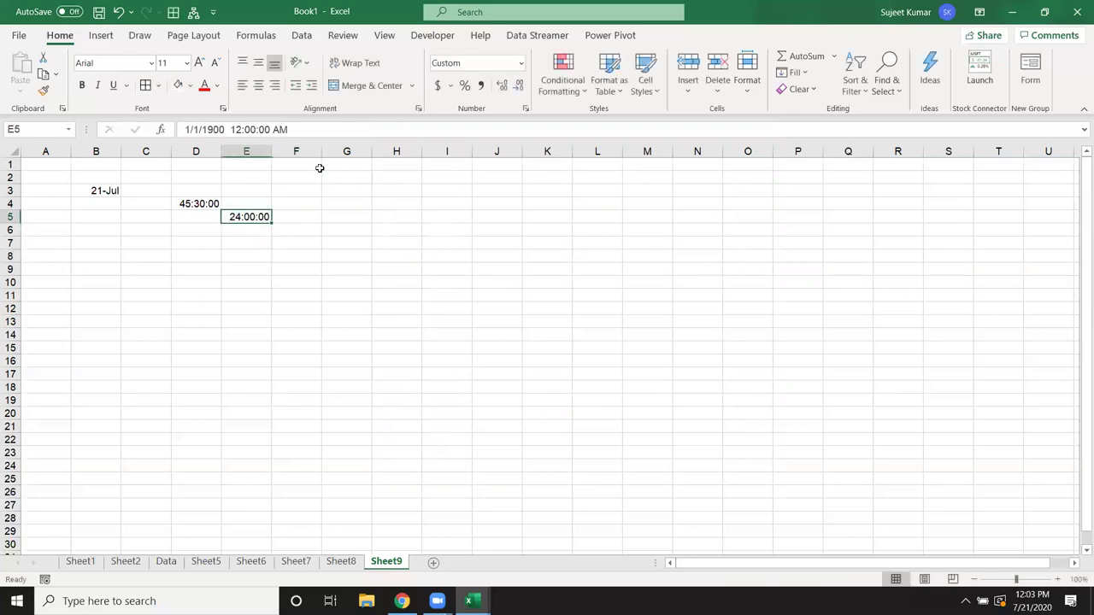
{"action": "left_click", "coordinate": [515, 65]}
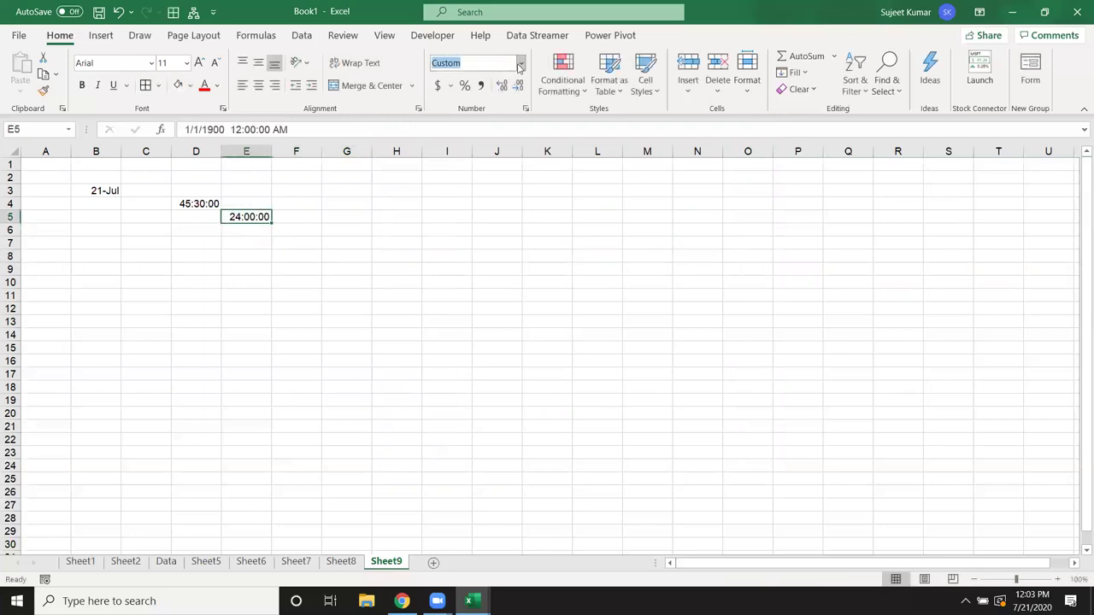
{"action": "left_click", "coordinate": [519, 66]}
{"action": "left_click", "coordinate": [500, 85]}
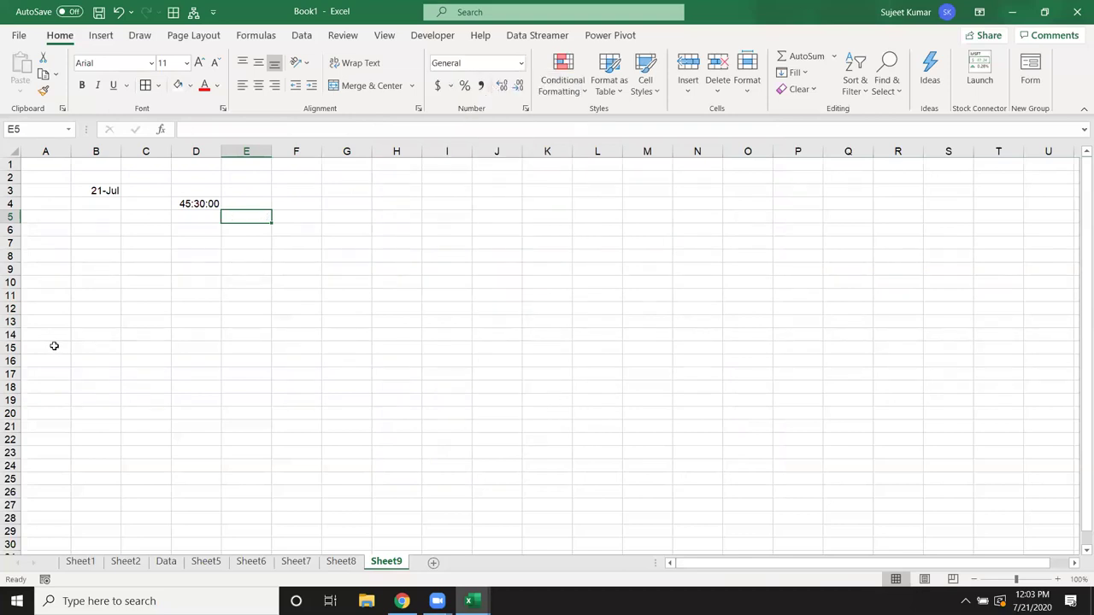
Step: Enter 20% in D9 and review the Fraction, Scientific and Text formats without applying any
{"action": "left_click", "coordinate": [214, 270]}
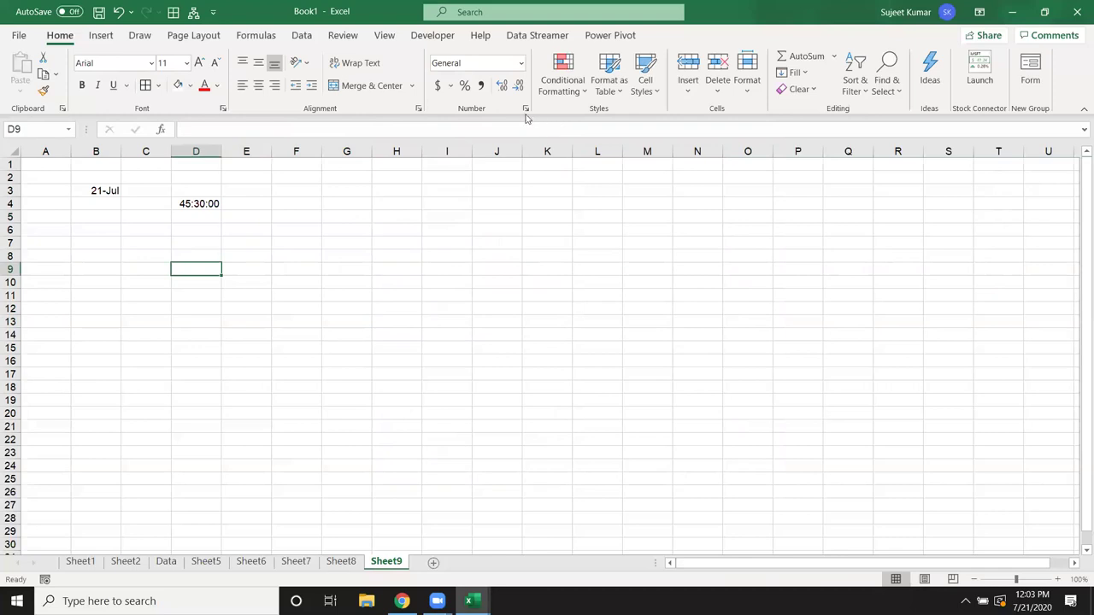
{"action": "type", "text": "20"}
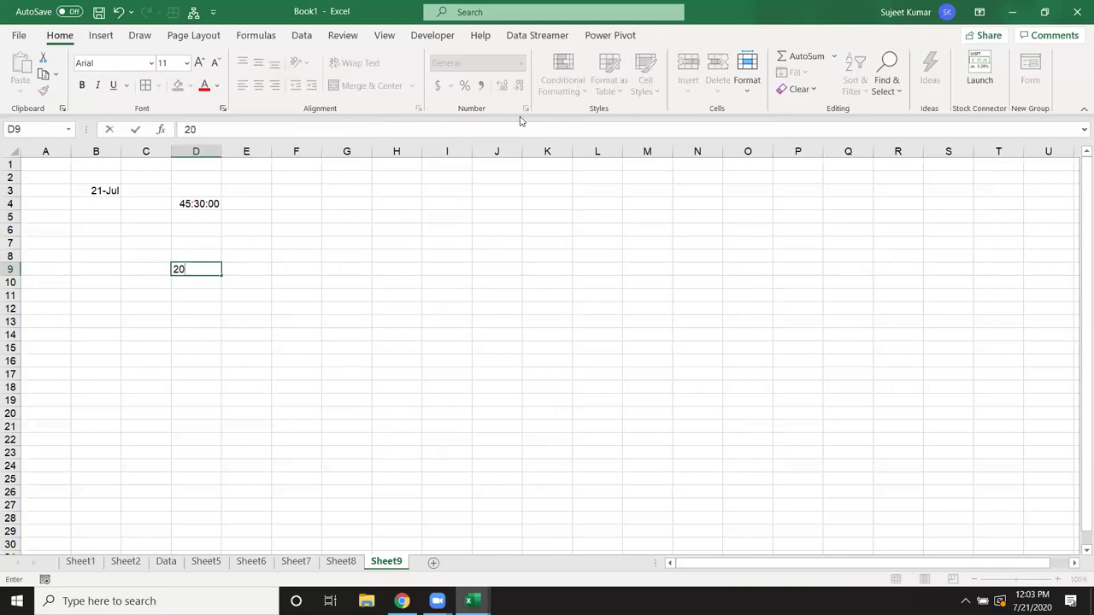
{"action": "type", "text": "%"}
{"action": "key", "text": "Return"}
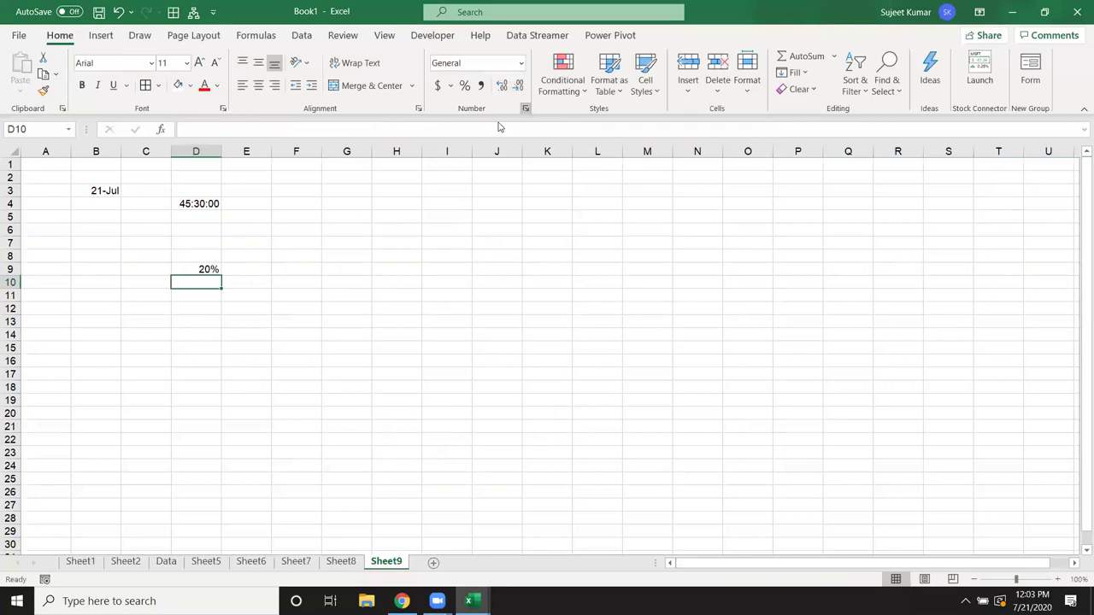
{"action": "left_click", "coordinate": [526, 109]}
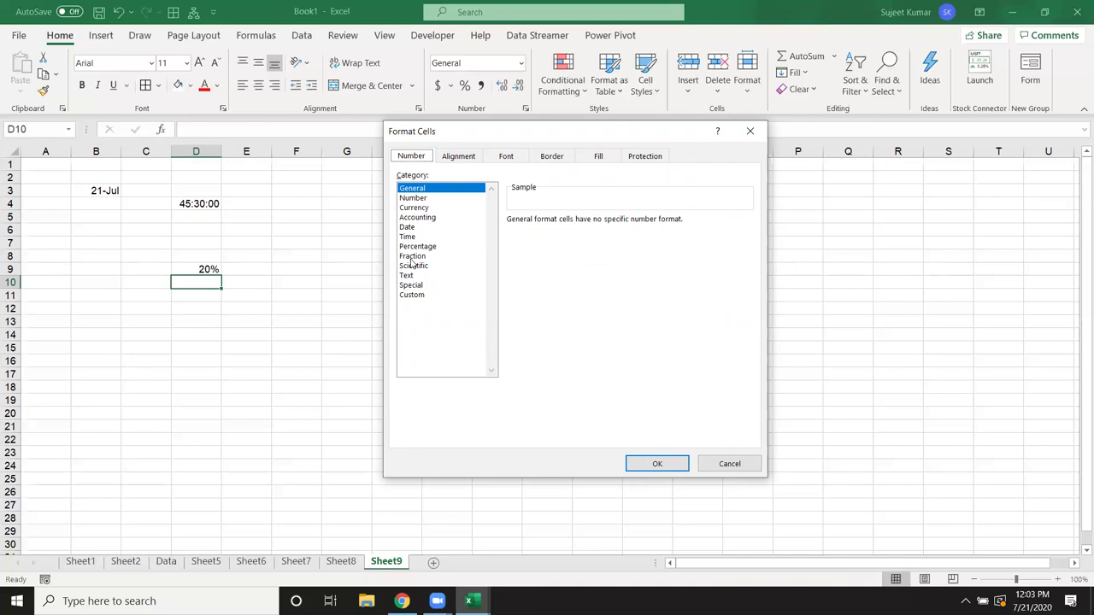
{"action": "left_click", "coordinate": [411, 257]}
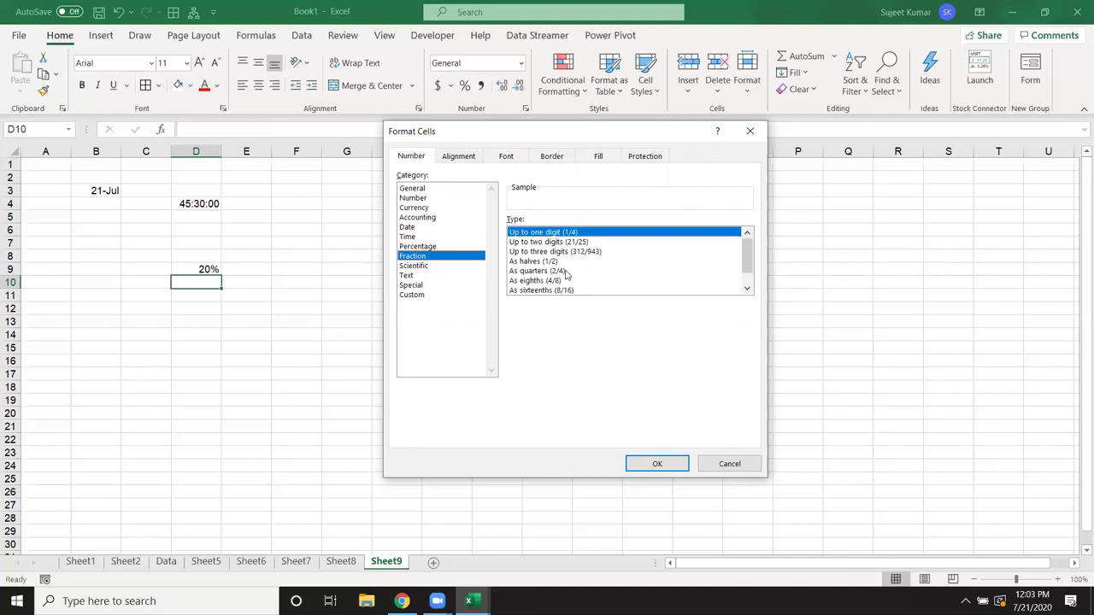
{"action": "left_click", "coordinate": [411, 269]}
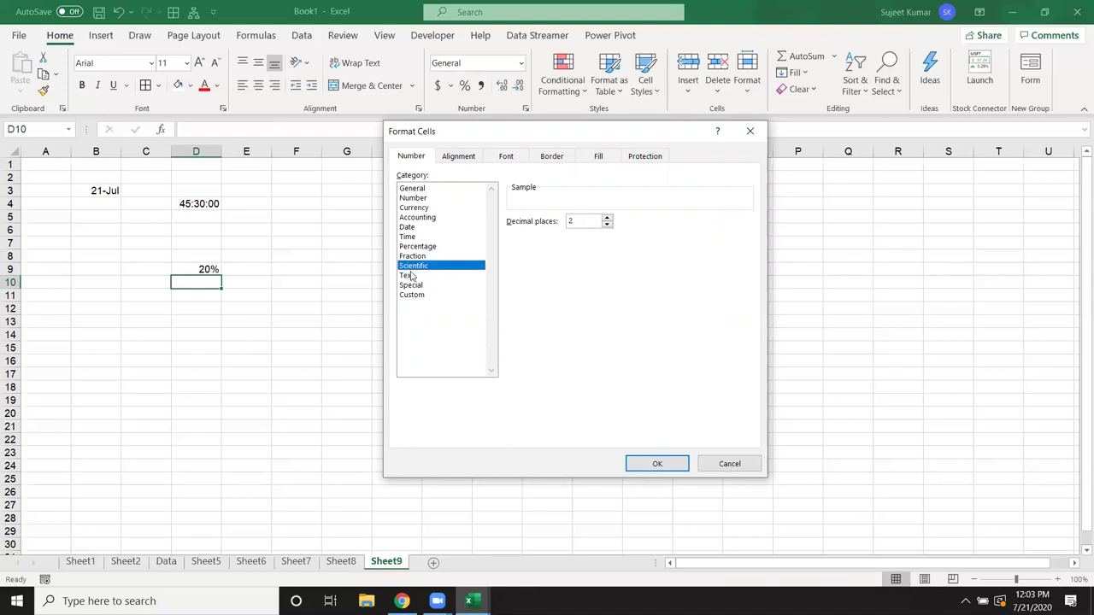
{"action": "left_click", "coordinate": [410, 276]}
{"action": "key", "text": "Return"}
{"action": "left_click", "coordinate": [350, 156]}
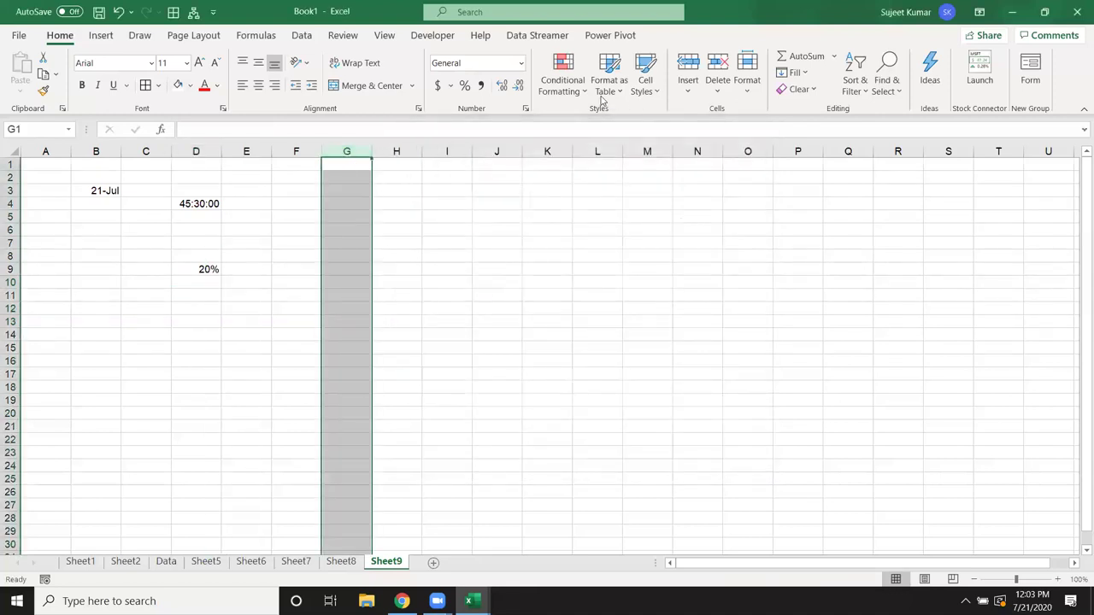
Step: Apply the Text number format to all of column G
{"action": "left_click", "coordinate": [525, 109]}
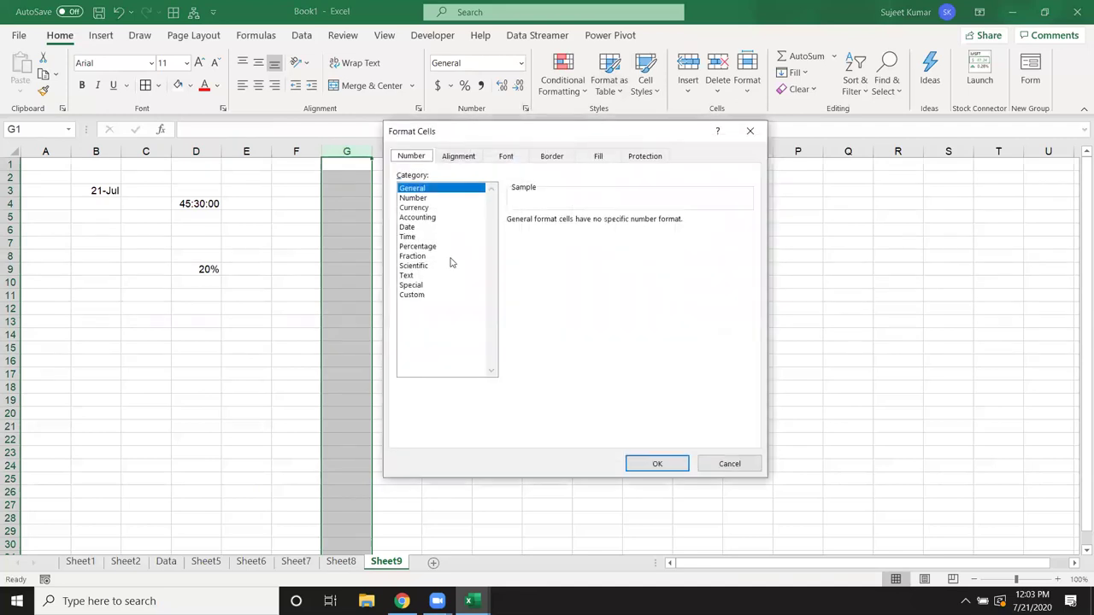
{"action": "left_click", "coordinate": [413, 294]}
{"action": "left_click", "coordinate": [408, 275]}
{"action": "left_click", "coordinate": [657, 463]}
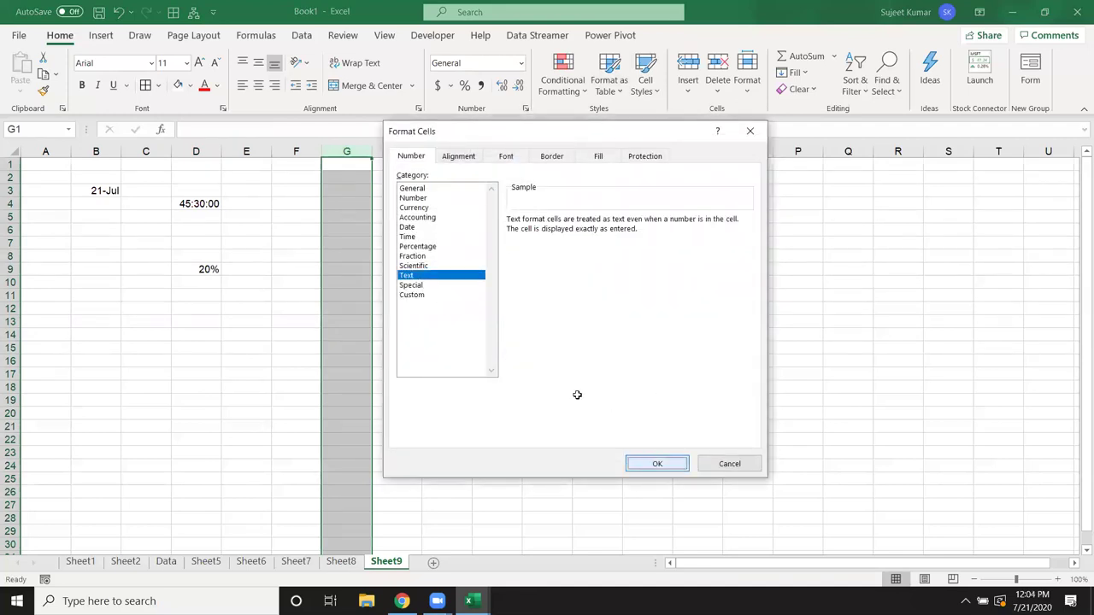
Step: Enter 0012, sfds and =SUBSTITUTE( in G2, G3 and G4 as plain text
{"action": "left_click", "coordinate": [351, 185]}
{"action": "type", "text": "0012"}
{"action": "key", "text": "Return"}
{"action": "type", "text": "sfds"}
{"action": "key", "text": "Return"}
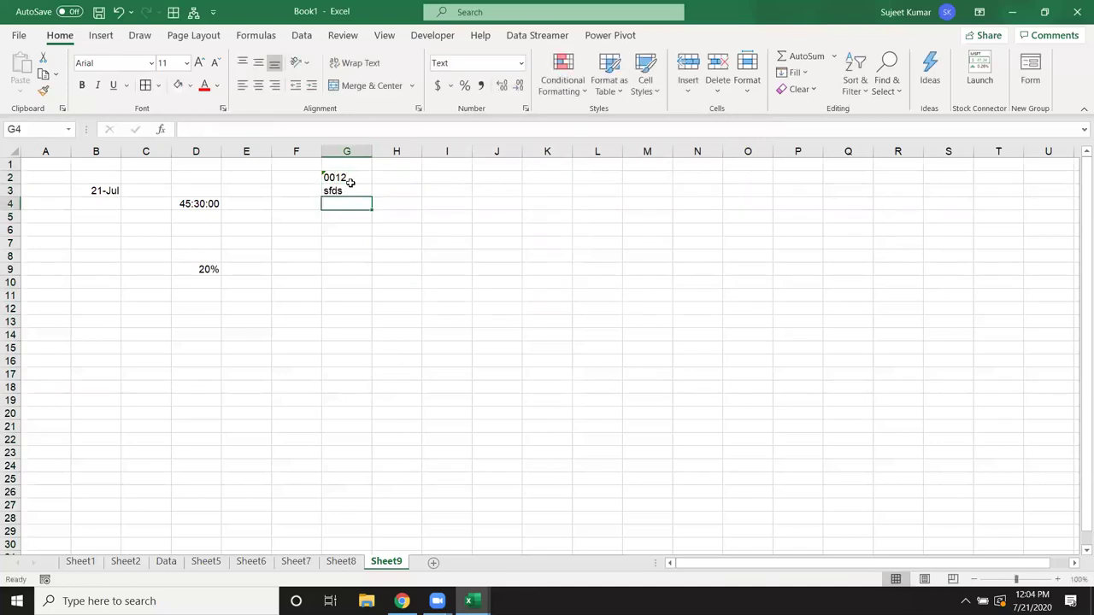
{"action": "type", "text": "="}
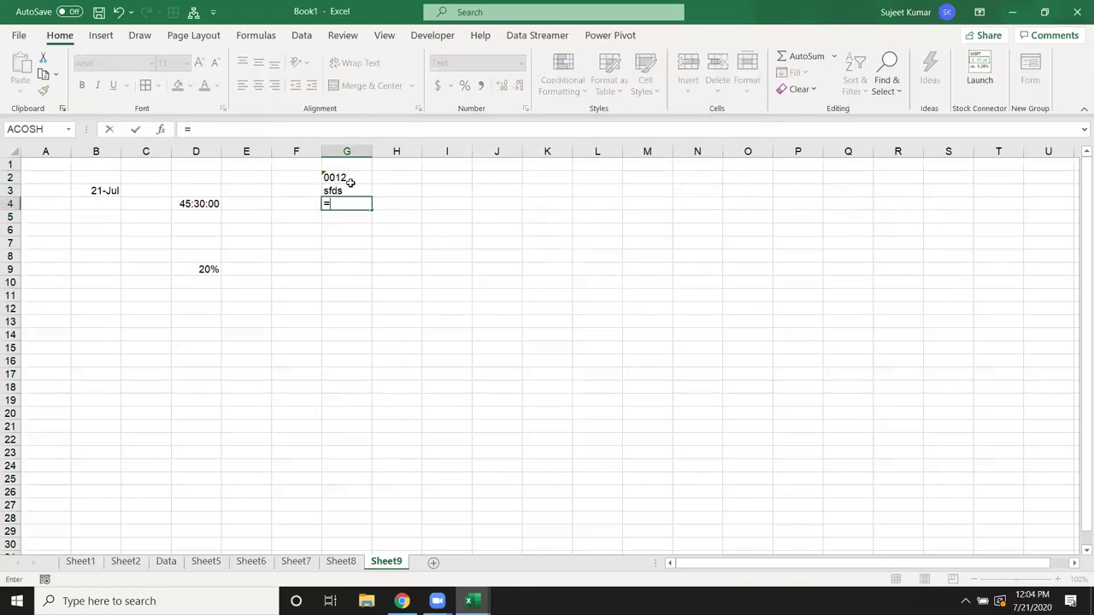
{"action": "type", "text": "su"}
{"action": "key", "text": "Tab"}
{"action": "key", "text": "Return"}
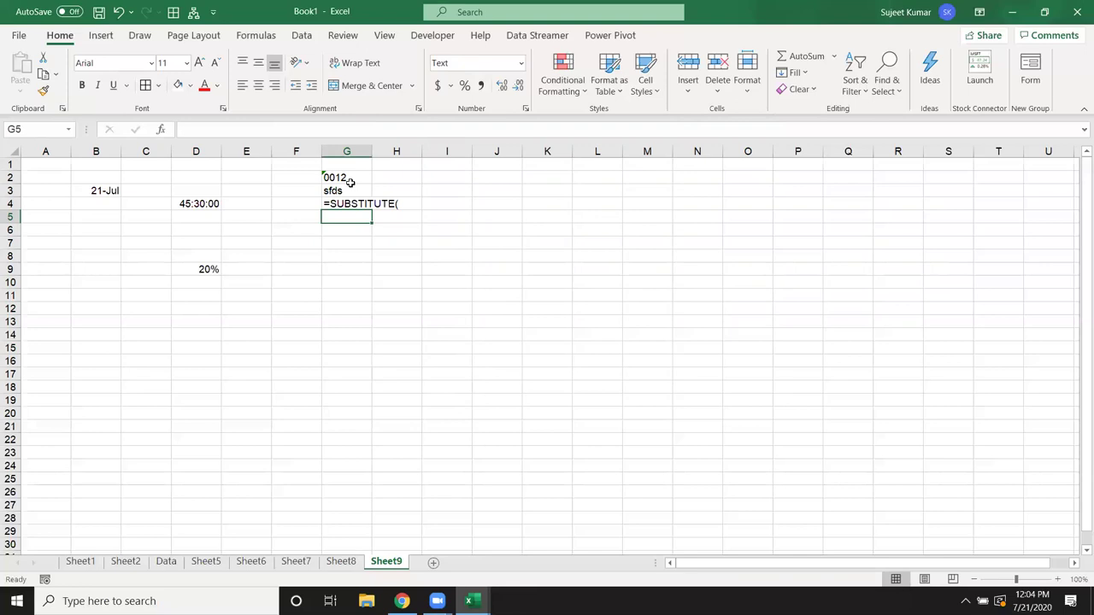
{"action": "left_click", "coordinate": [523, 271]}
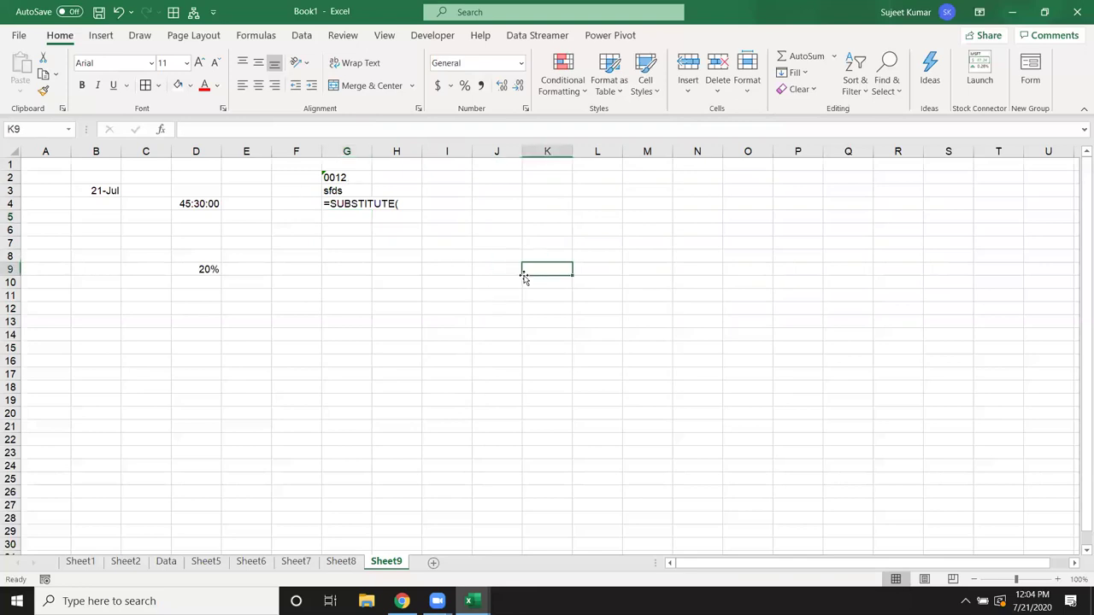
Step: Cancel the Format Cells dialog for K9 unchanged and show the desktop with Win+D
{"action": "left_click", "coordinate": [524, 108]}
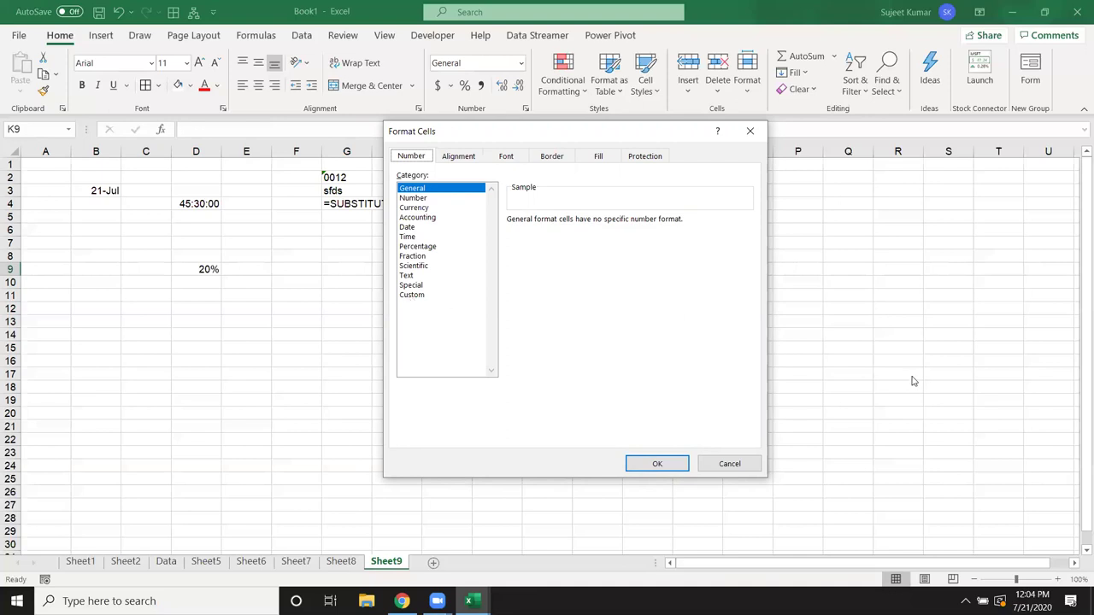
{"action": "left_click", "coordinate": [751, 464]}
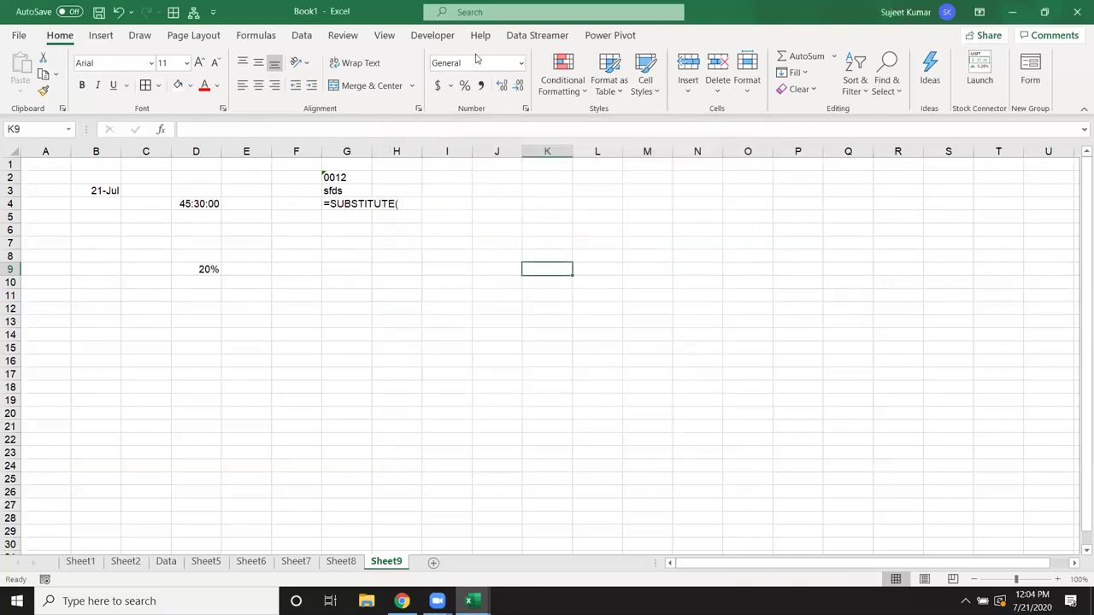
{"action": "key", "text": "super+d"}
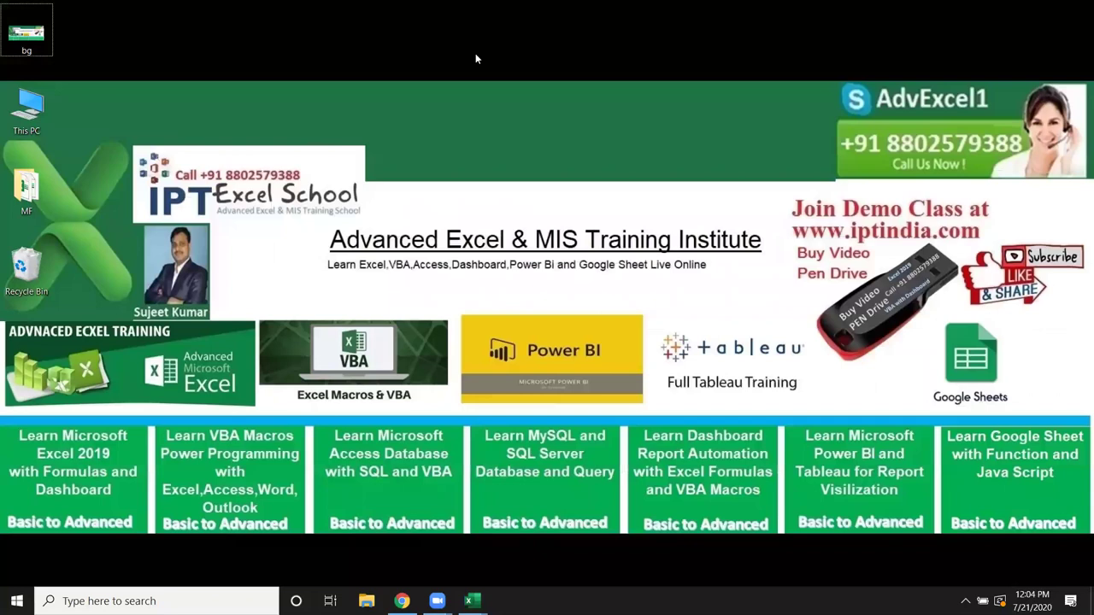